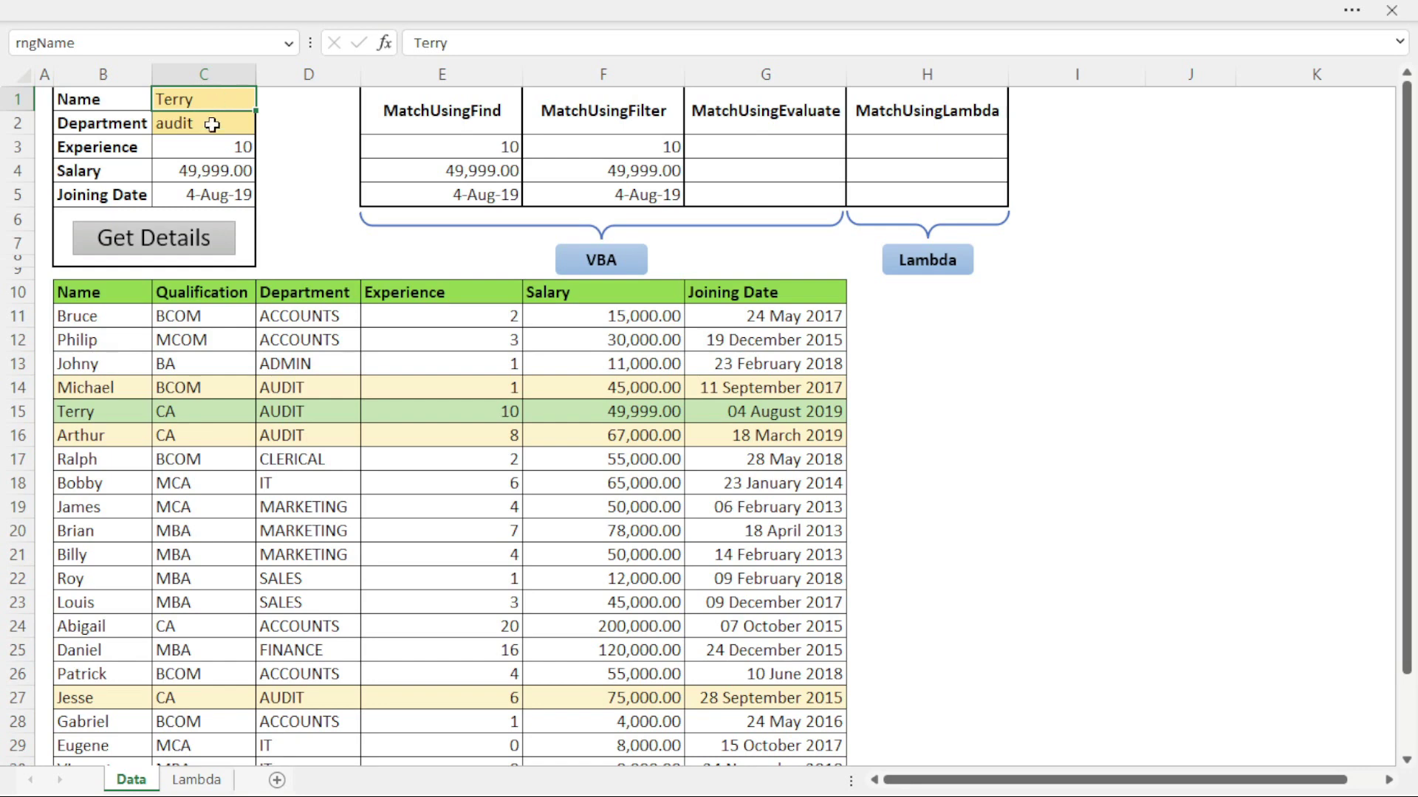
Step: Clear the Name and Department lookup values in C1:C2
{"action": "left_click", "coordinate": [212, 101]}
{"action": "left_click", "coordinate": [220, 125]}
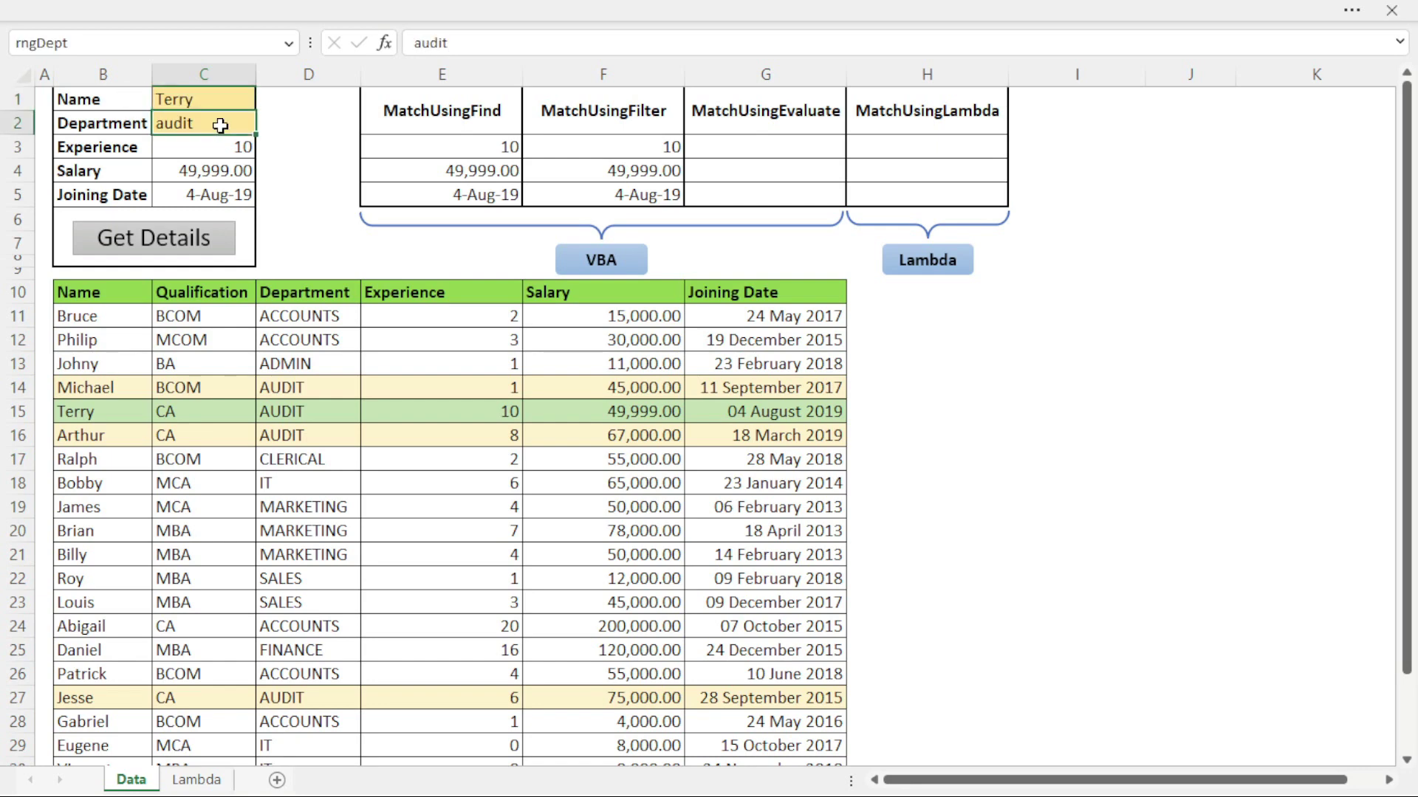
{"action": "left_click", "coordinate": [219, 99]}
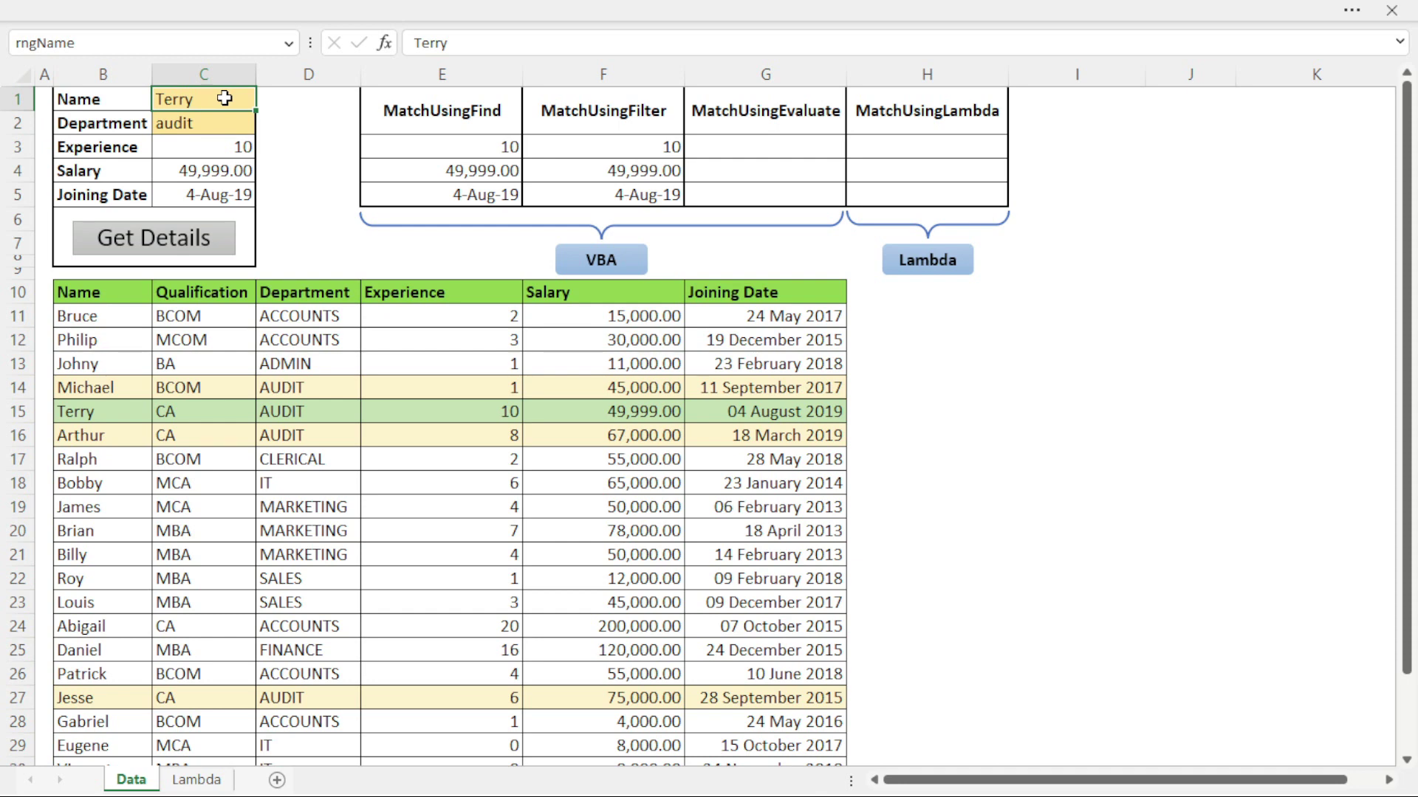
{"action": "left_click_drag", "start_coordinate": [225, 98], "coordinate": [222, 123]}
{"action": "key", "text": "Delete"}
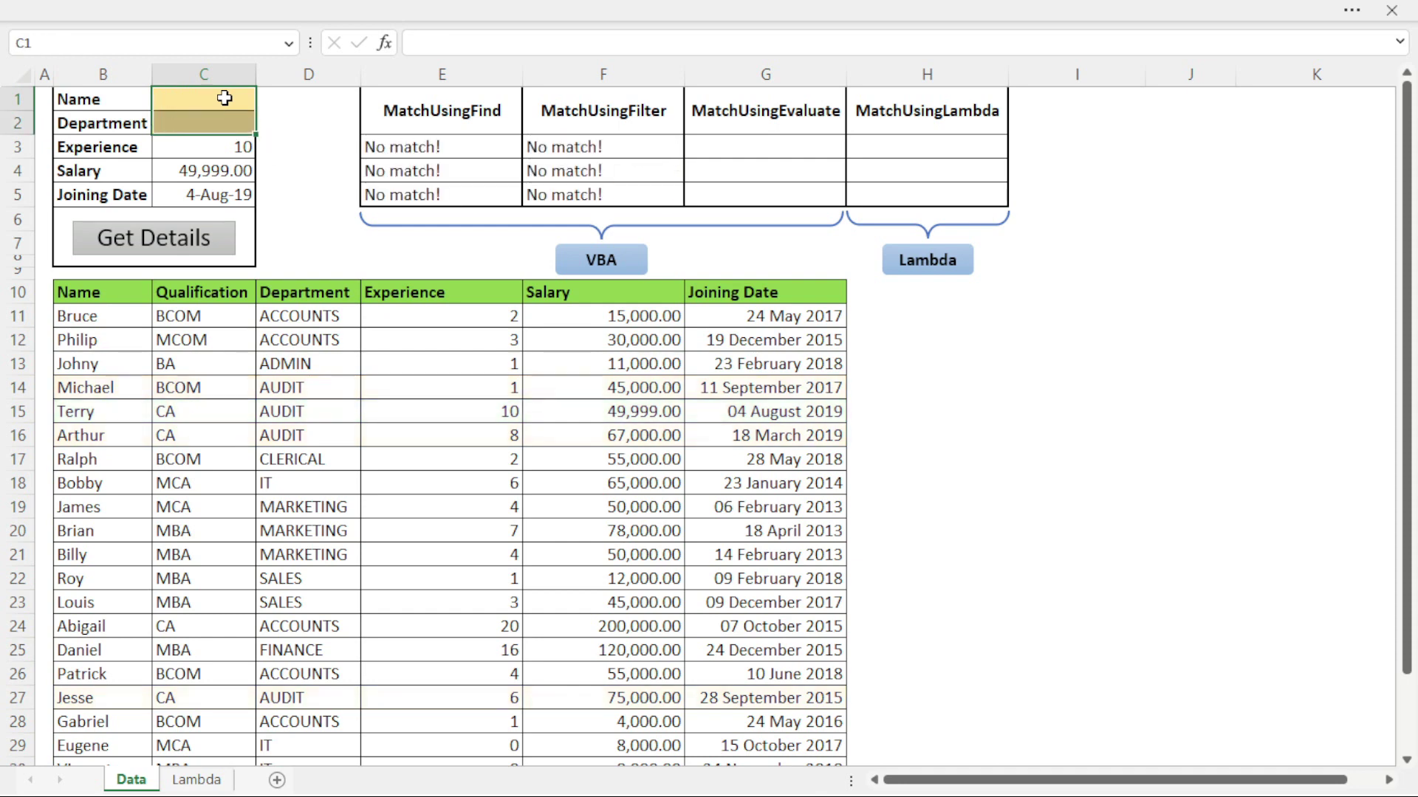
Step: Enter accounts as the Department lookup value in C2
{"action": "left_click", "coordinate": [187, 118]}
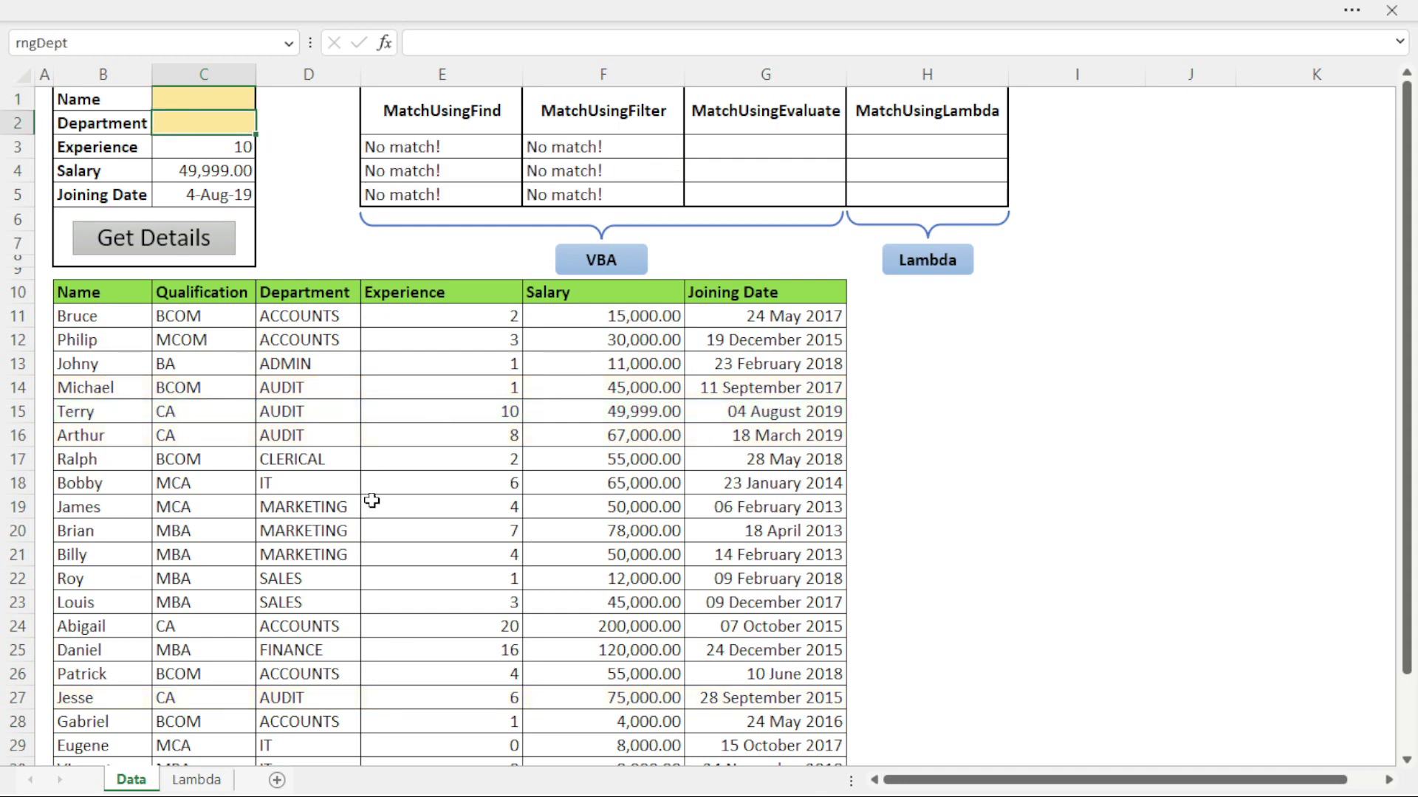
{"action": "left_click", "coordinate": [204, 123]}
{"action": "type", "text": "accounts"}
{"action": "key", "text": "Return"}
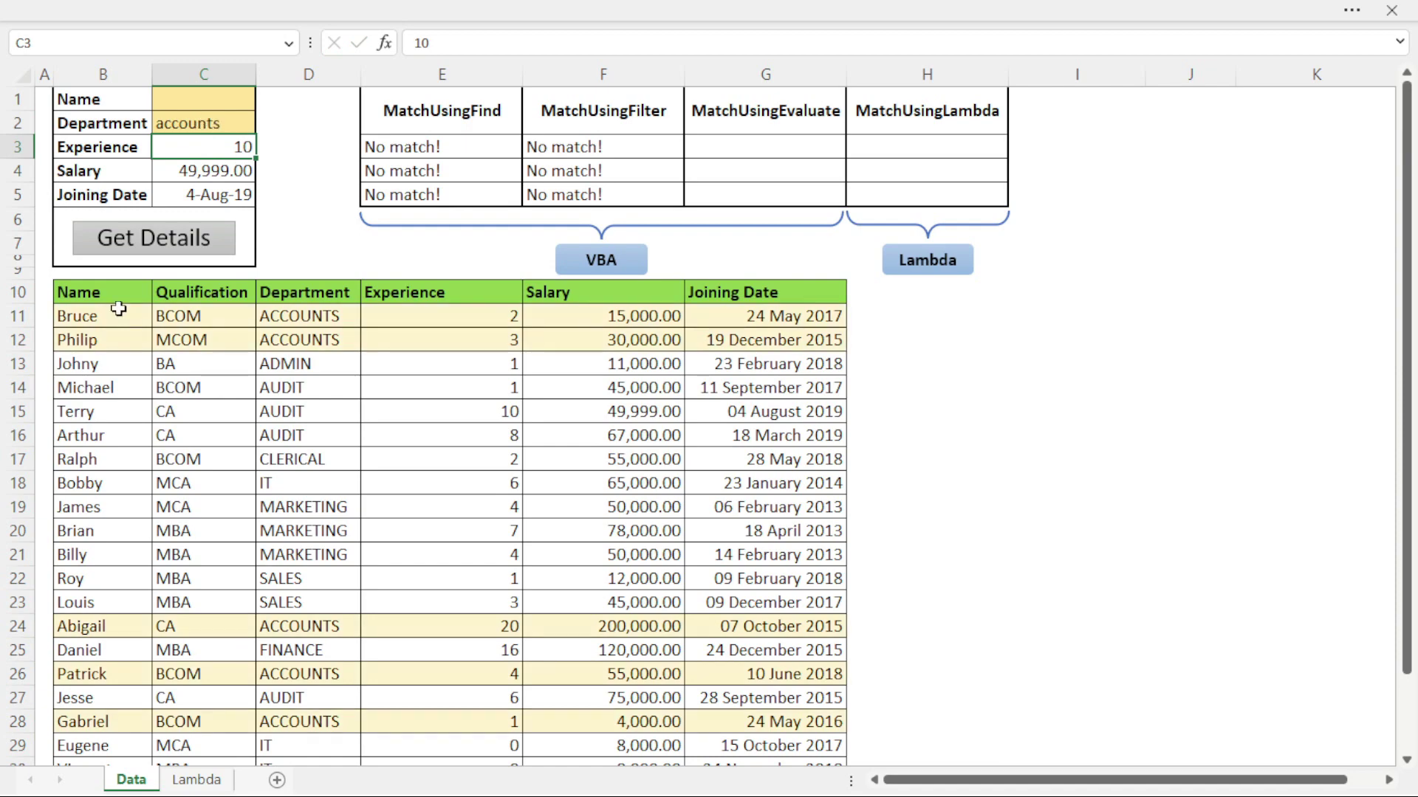
Step: Examine the table's Department column for ACCOUNTS entries and the employee names in the first two rows
{"action": "left_click_drag", "start_coordinate": [300, 315], "coordinate": [307, 747]}
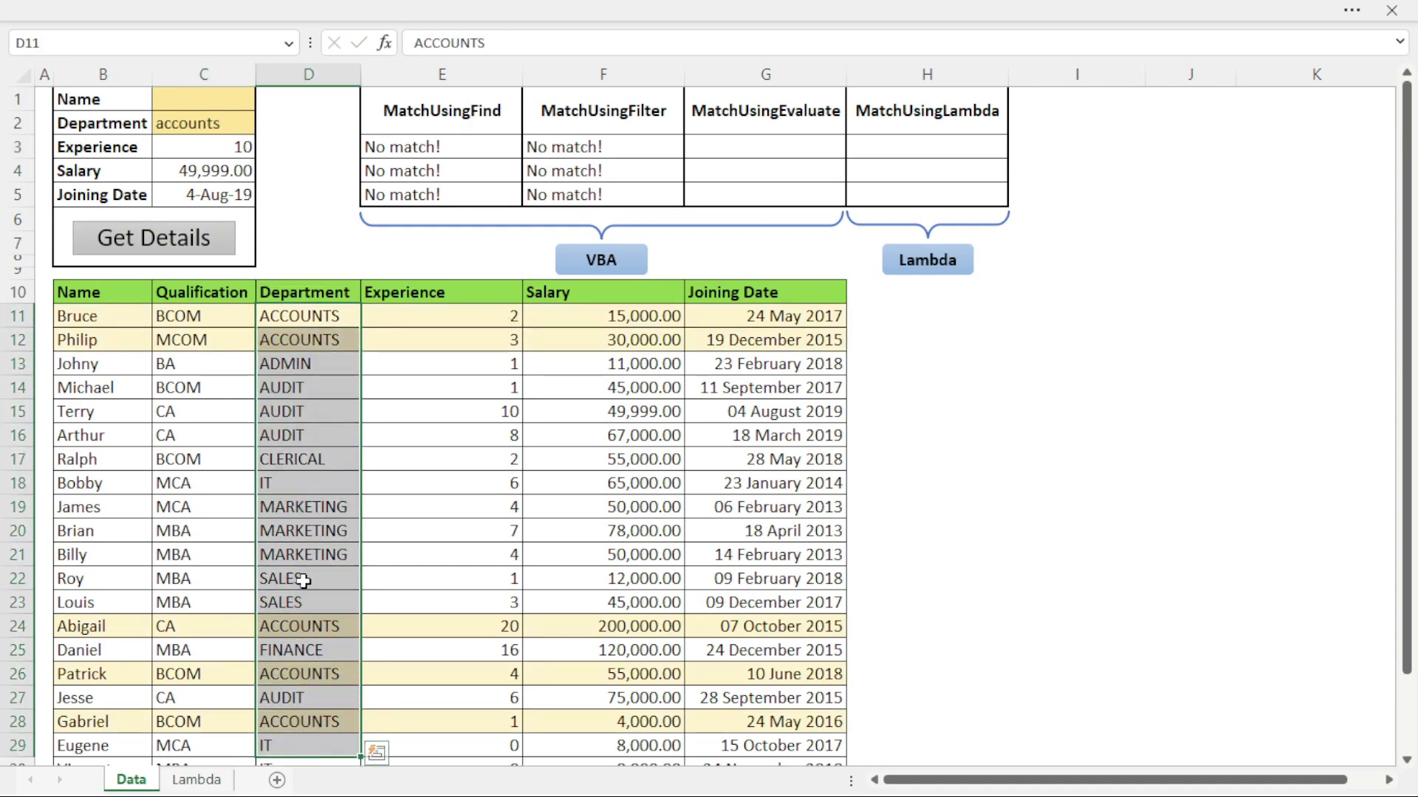
{"action": "scroll", "coordinate": [302, 581], "scroll_direction": "down", "scroll_amount": 5}
{"action": "scroll", "coordinate": [291, 621], "scroll_direction": "up", "scroll_amount": 5}
{"action": "left_click", "coordinate": [299, 391]}
{"action": "left_click", "coordinate": [294, 325]}
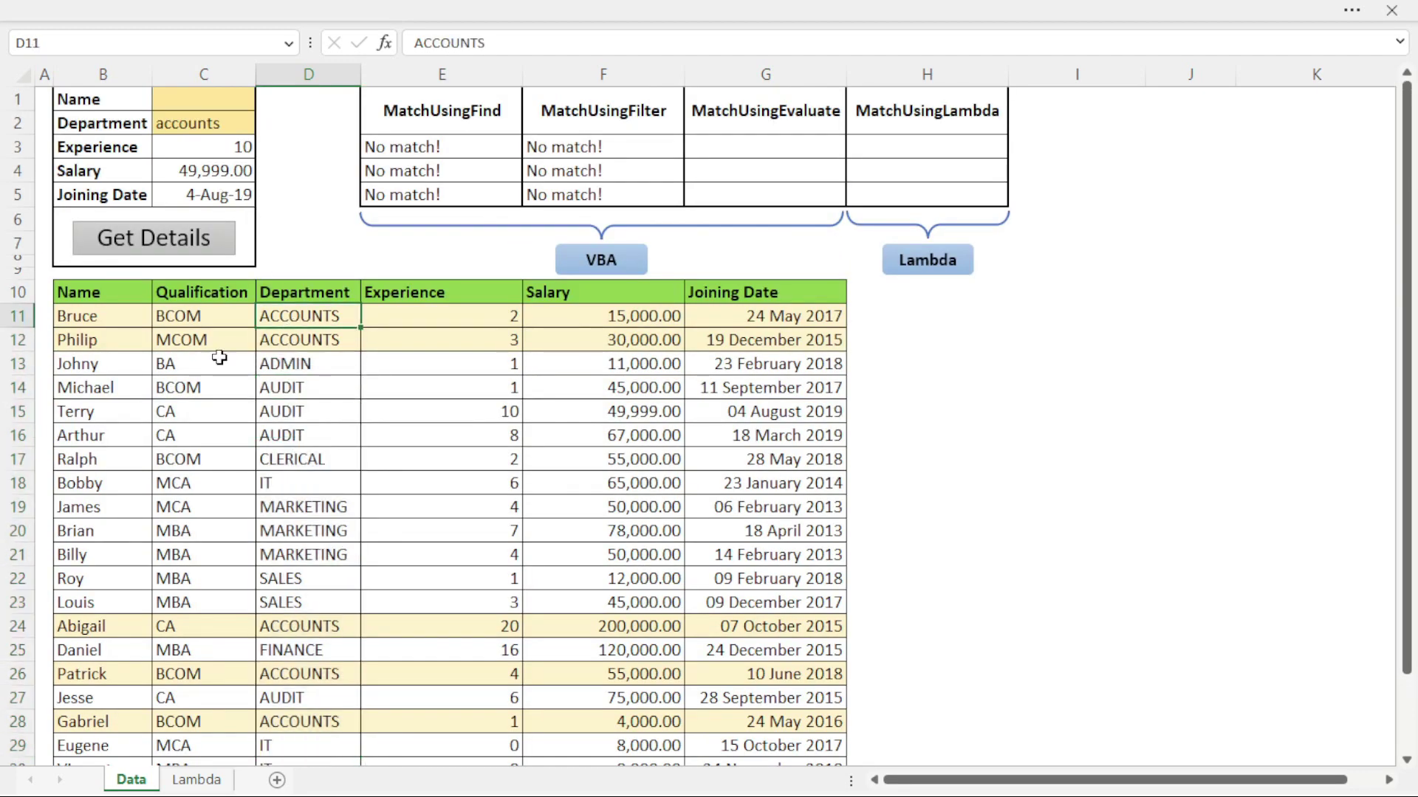
{"action": "left_click", "coordinate": [135, 313]}
{"action": "left_click", "coordinate": [126, 337]}
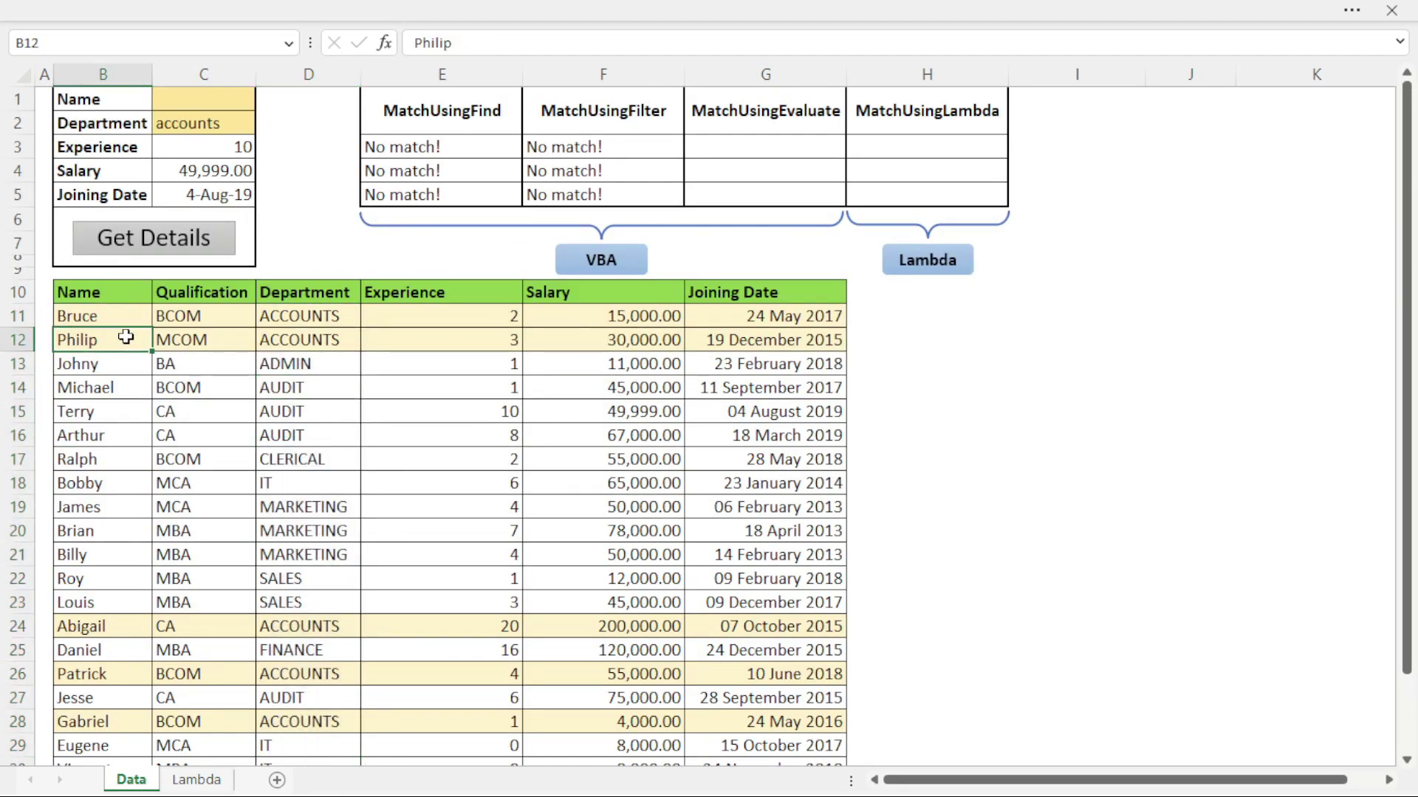
Step: Enter the first name of the employee in table row 12 as the Name lookup value in C1
{"action": "left_click", "coordinate": [215, 103]}
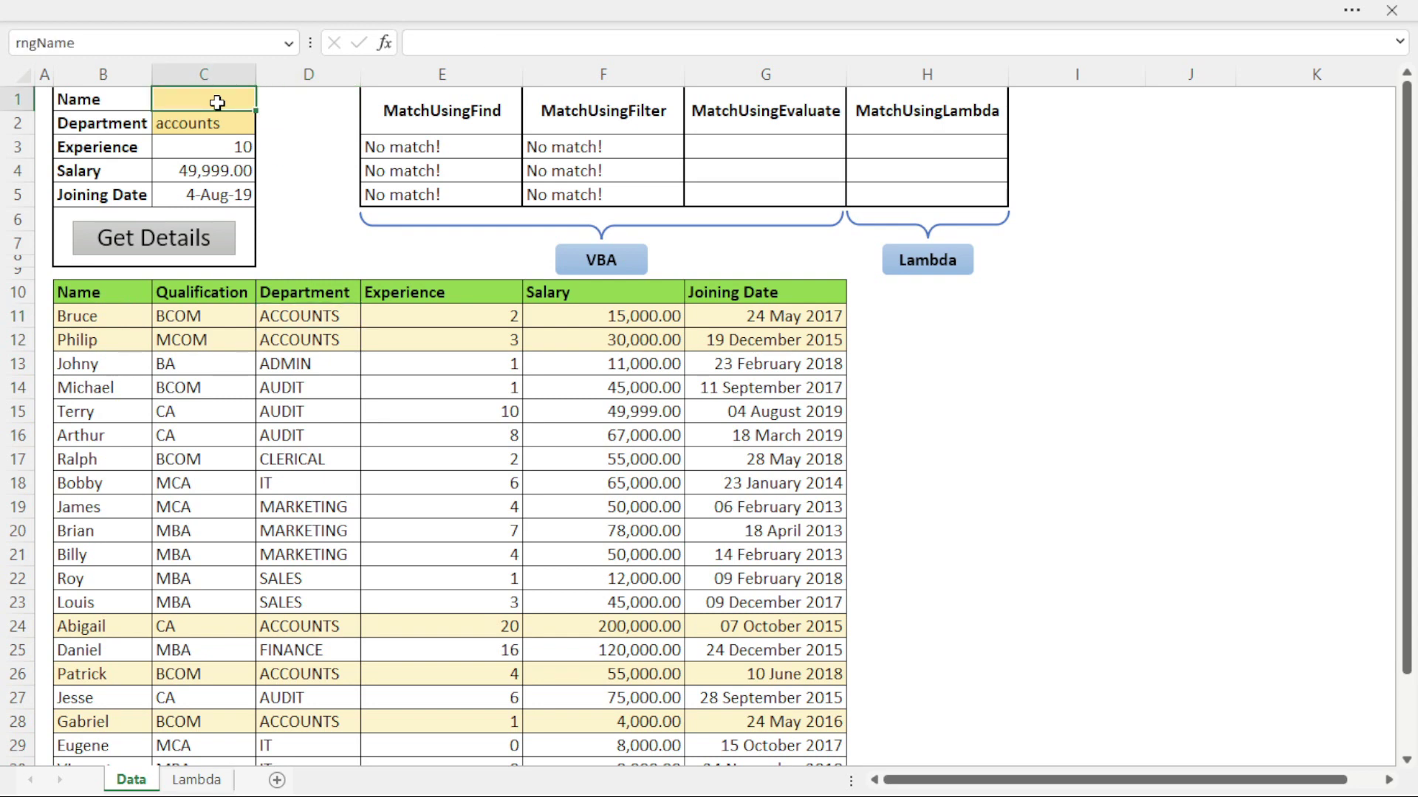
{"action": "type", "text": "Philip"}
{"action": "key", "text": "Return"}
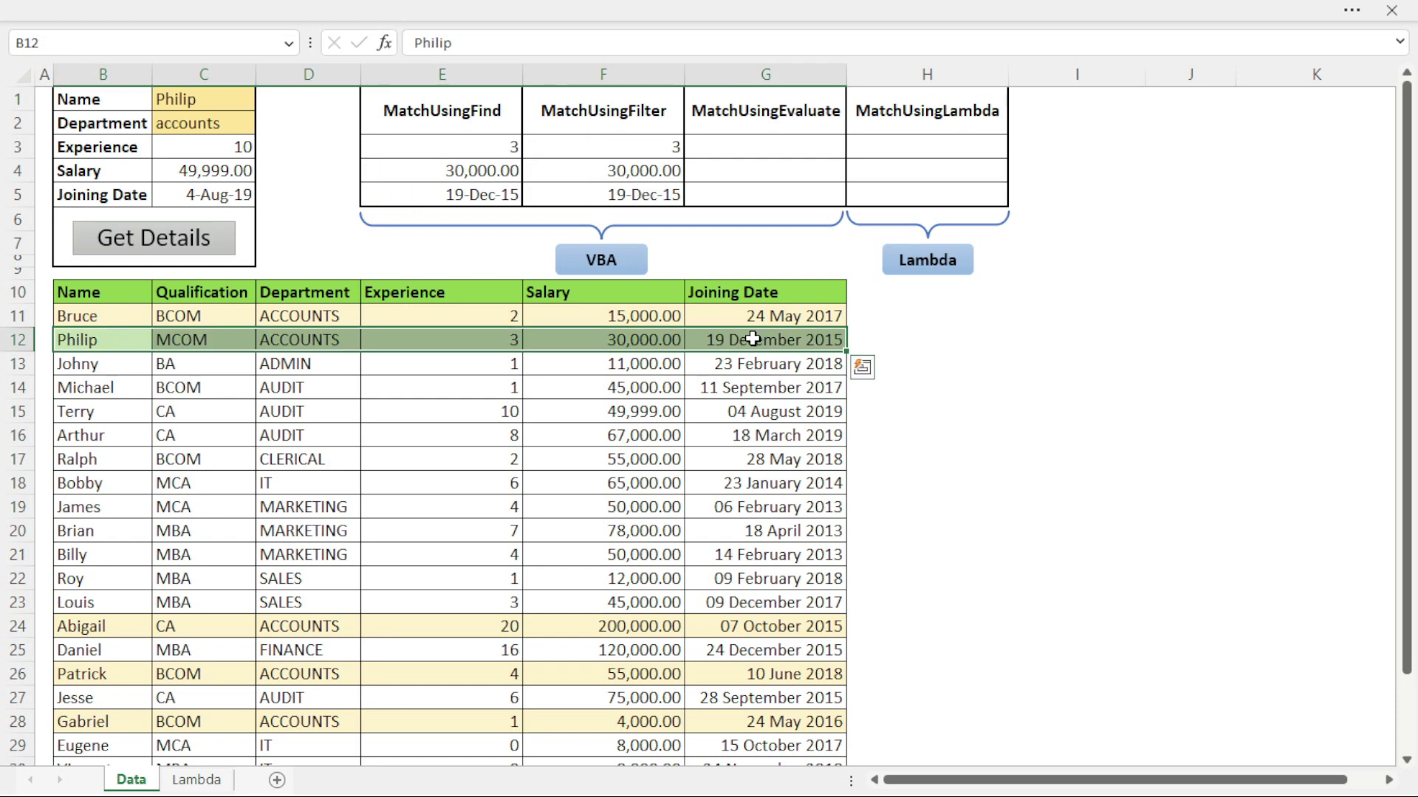
{"action": "left_click", "coordinate": [753, 338]}
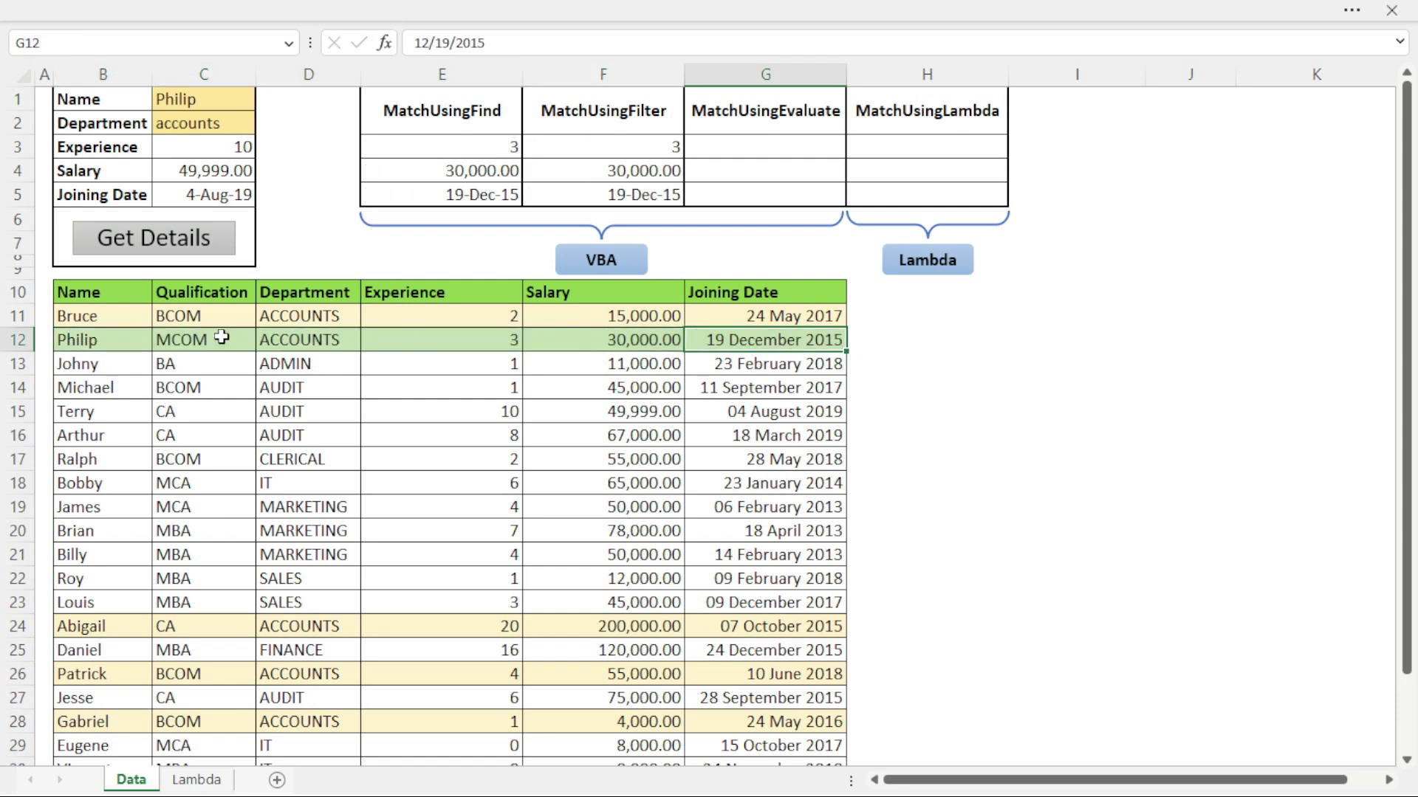
Step: Run Get Details to retrieve the experience, salary and joining date for the entered name and department
{"action": "left_click_drag", "start_coordinate": [184, 148], "coordinate": [184, 193]}
{"action": "left_click", "coordinate": [183, 193]}
{"action": "left_click", "coordinate": [181, 244]}
Step: Review the Experience, Salary and Joining Date cells in C3:C5 and the VBA and Lambda comparison blocks in E1:H5
{"action": "left_click_drag", "start_coordinate": [218, 96], "coordinate": [215, 116]}
{"action": "left_click", "coordinate": [200, 122]}
{"action": "left_click", "coordinate": [95, 149]}
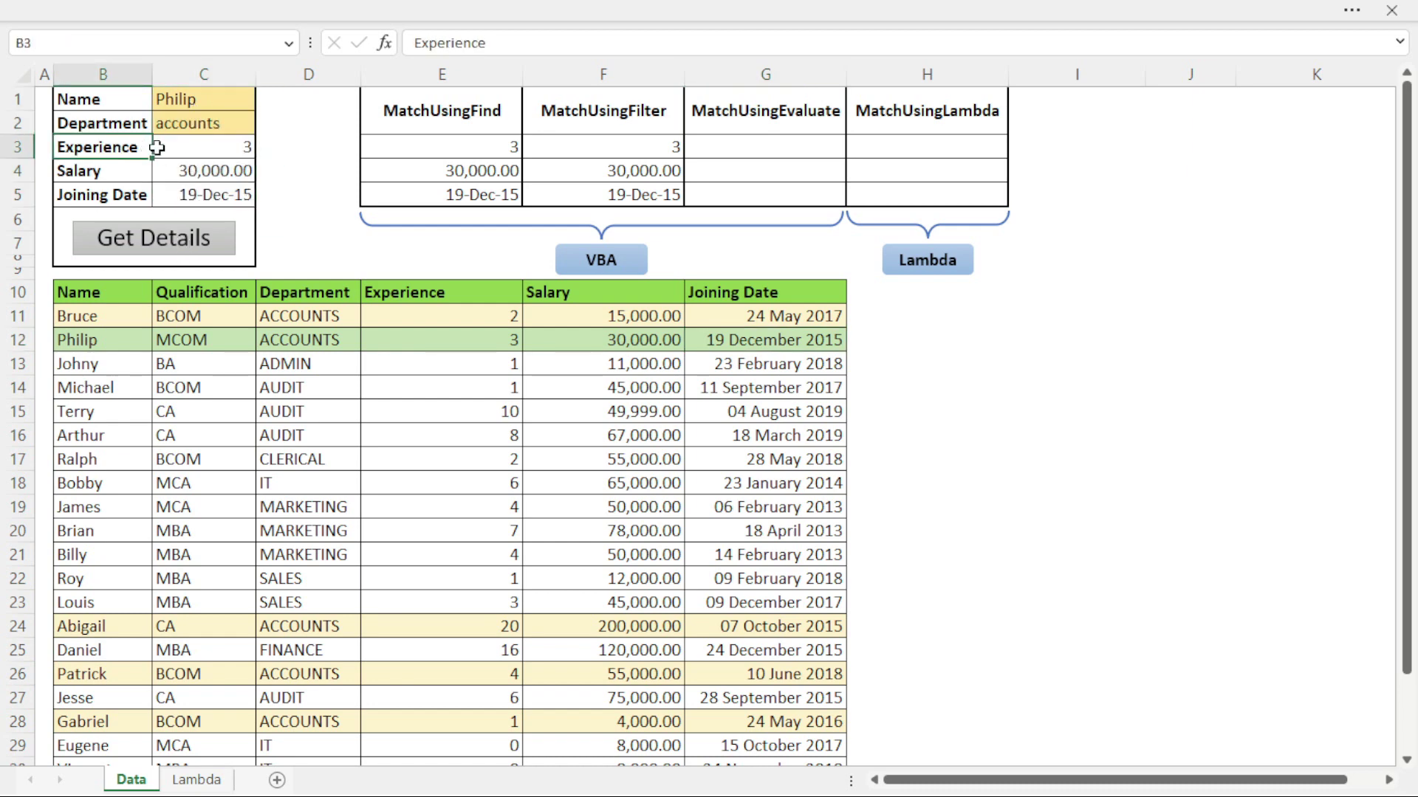
{"action": "left_click", "coordinate": [186, 149]}
{"action": "double_click", "coordinate": [186, 149]}
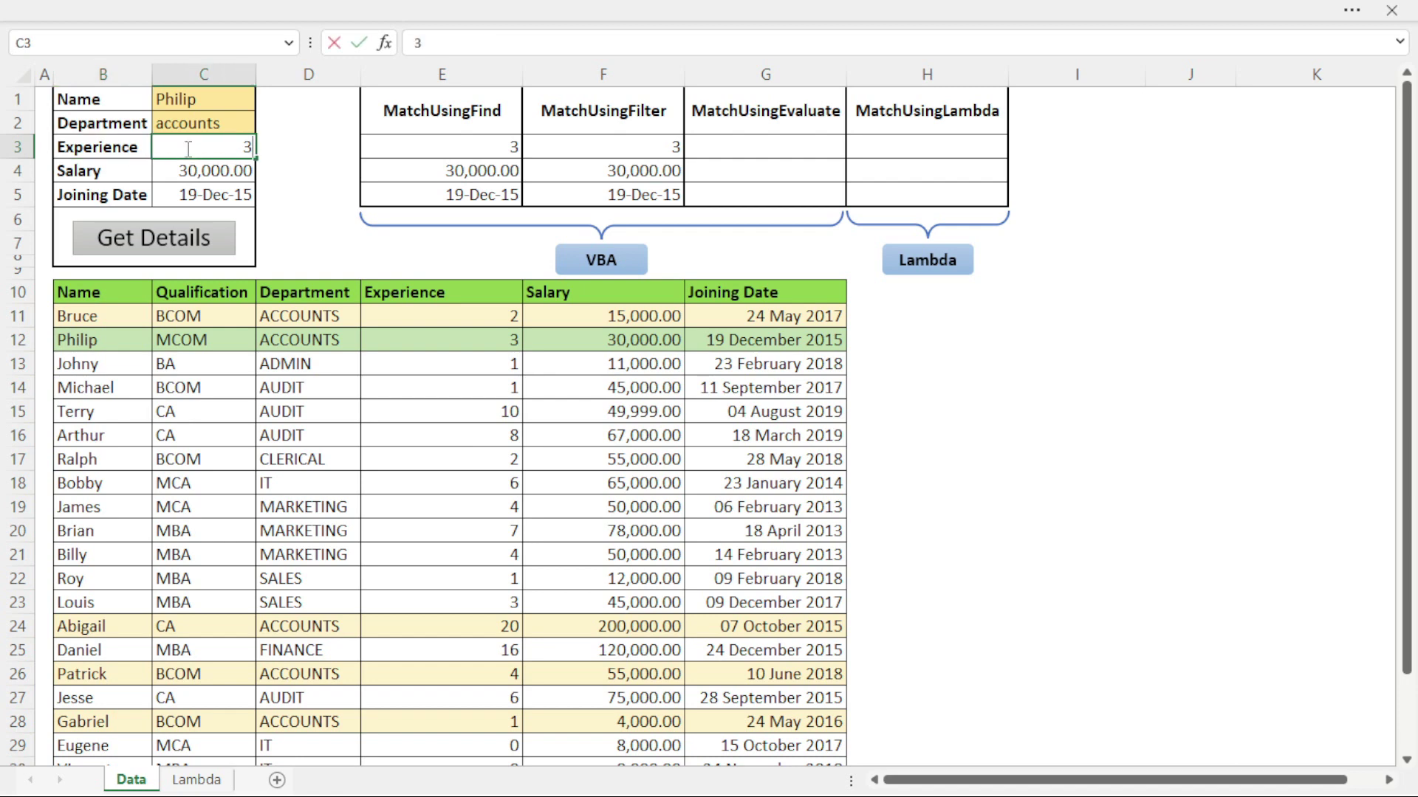
{"action": "left_click", "coordinate": [179, 171]}
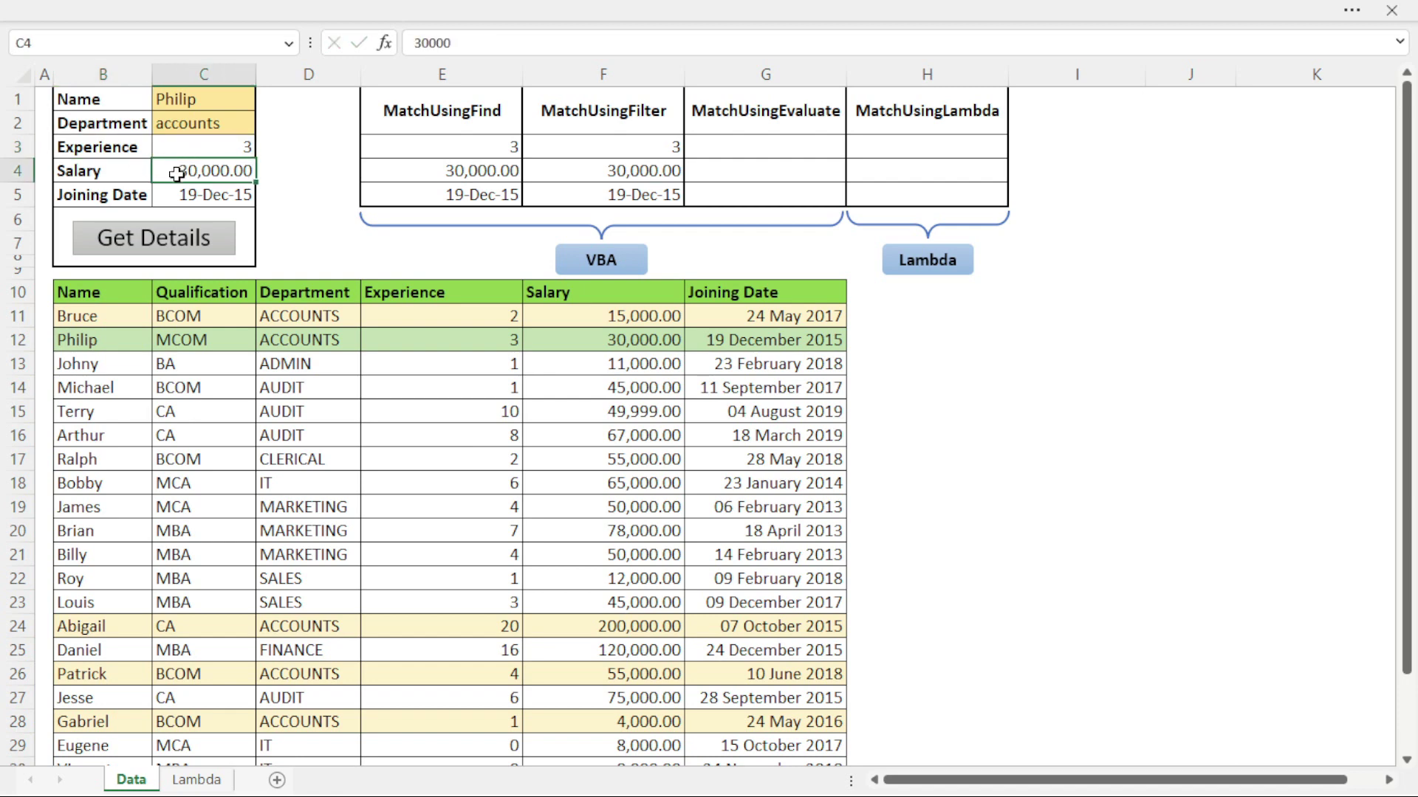
{"action": "left_click", "coordinate": [172, 191]}
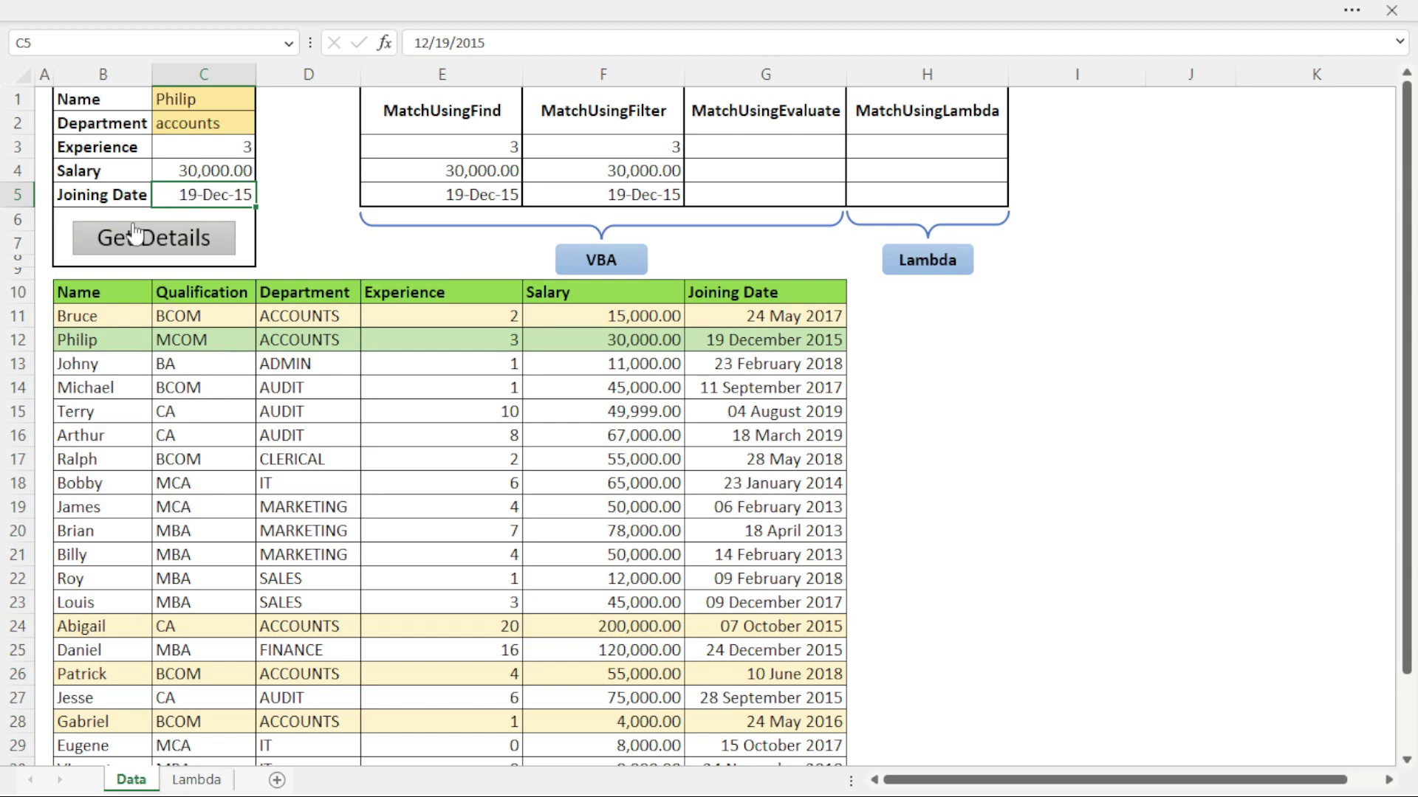
{"action": "left_click_drag", "start_coordinate": [463, 116], "coordinate": [730, 195]}
{"action": "left_click_drag", "start_coordinate": [907, 116], "coordinate": [907, 198]}
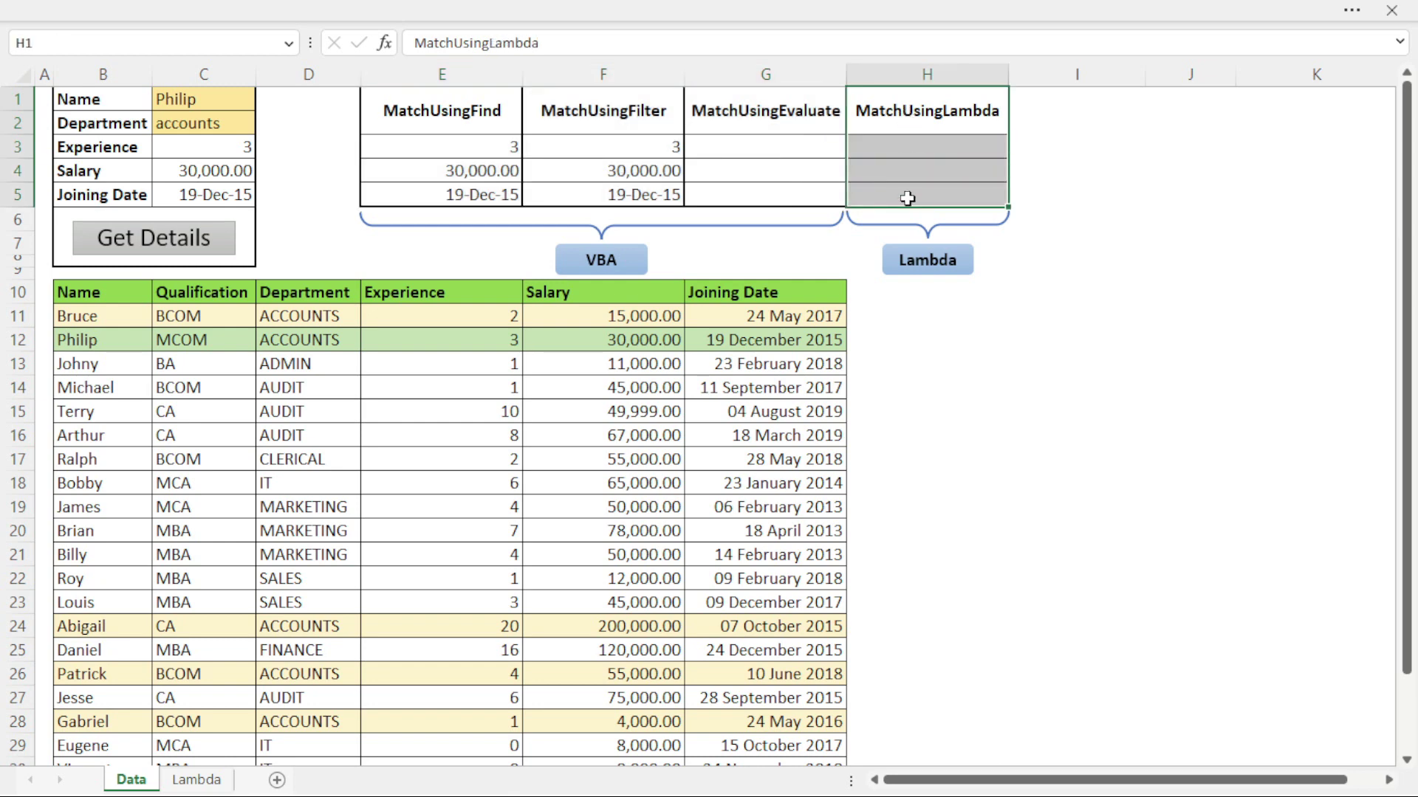
Step: Examine the formulas in F3 and E3, focusing on the INDEX function and its MatchUsingFind row argument
{"action": "left_click", "coordinate": [615, 147]}
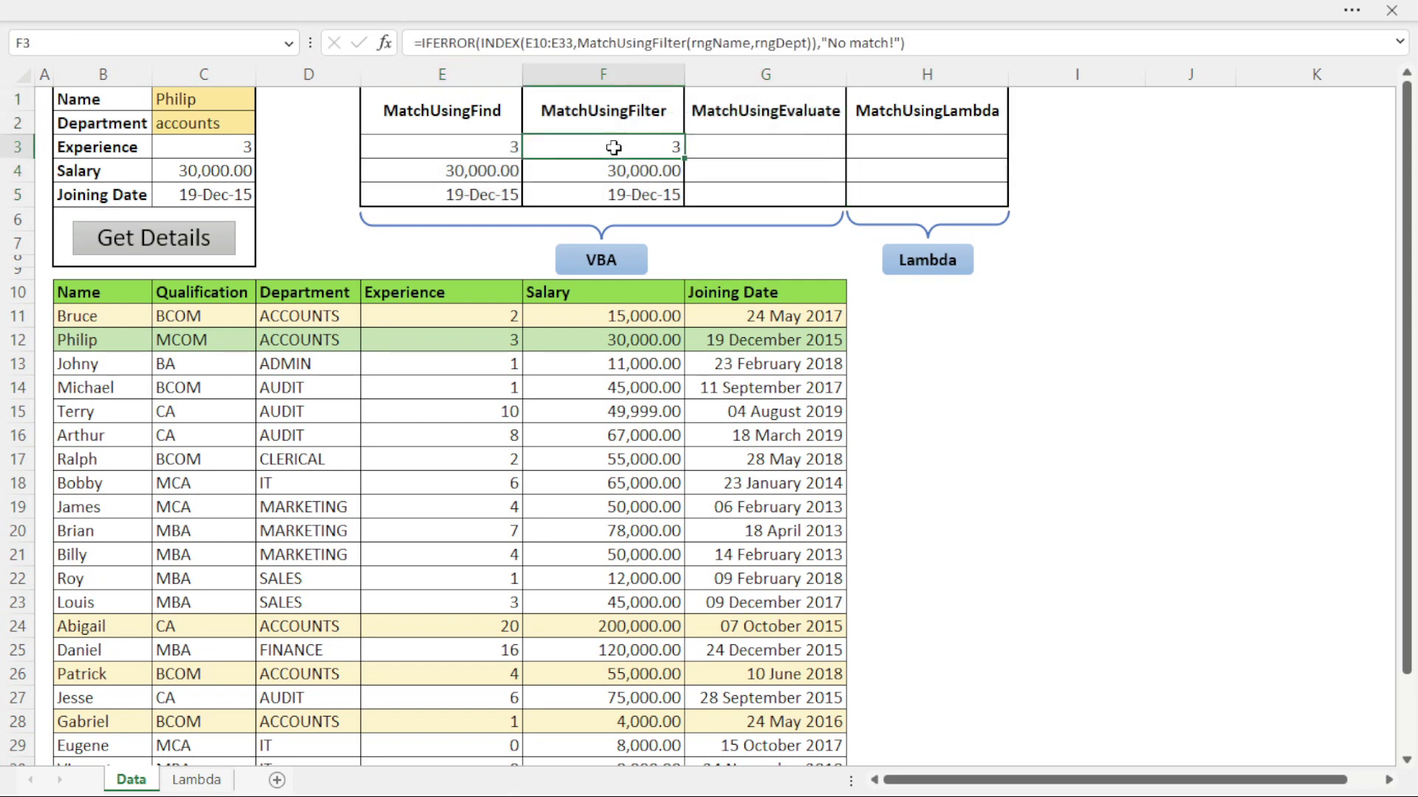
{"action": "left_click", "coordinate": [448, 138]}
{"action": "key", "text": "F2"}
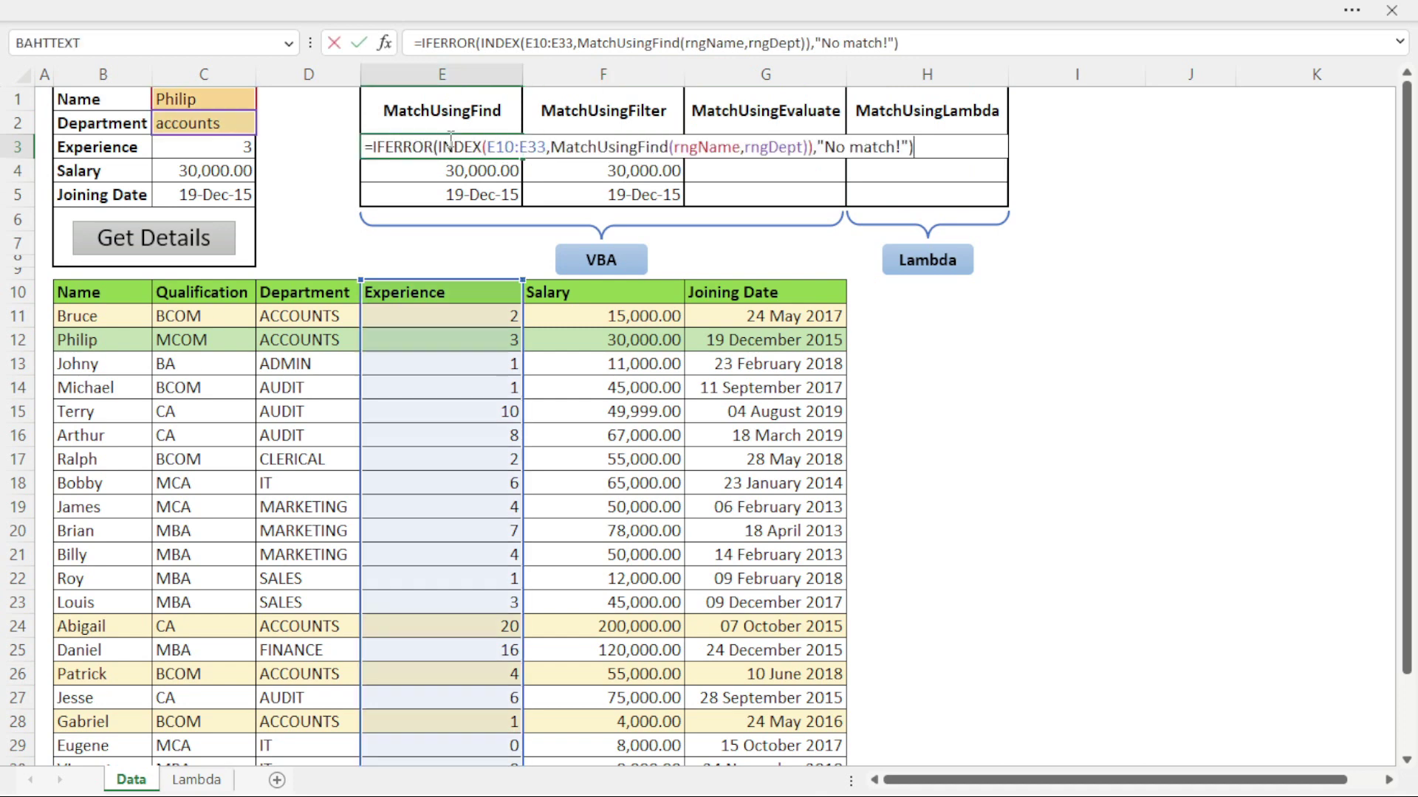
{"action": "left_click_drag", "start_coordinate": [437, 146], "coordinate": [810, 145]}
{"action": "left_click_drag", "start_coordinate": [550, 146], "coordinate": [1182, 271]}
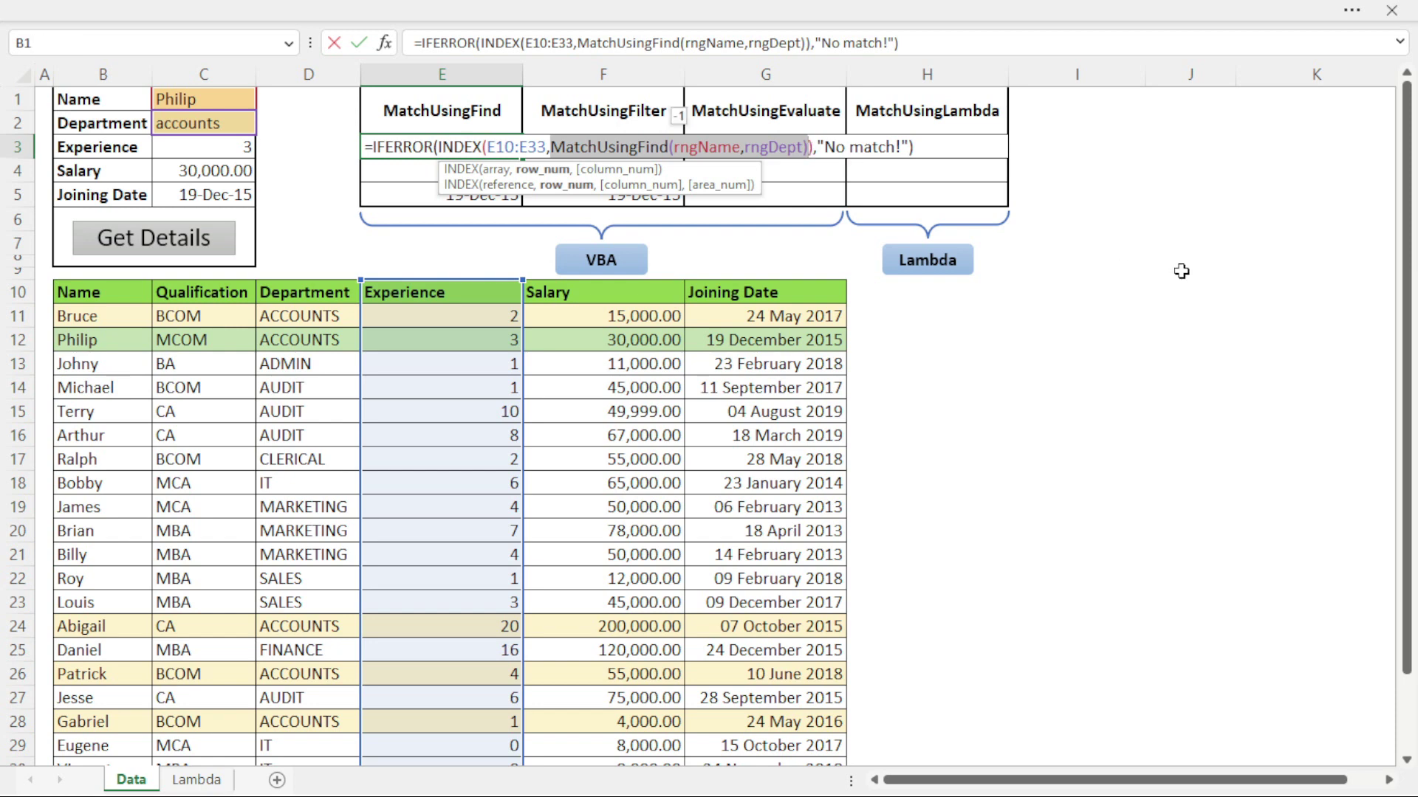
{"action": "key", "text": "Escape"}
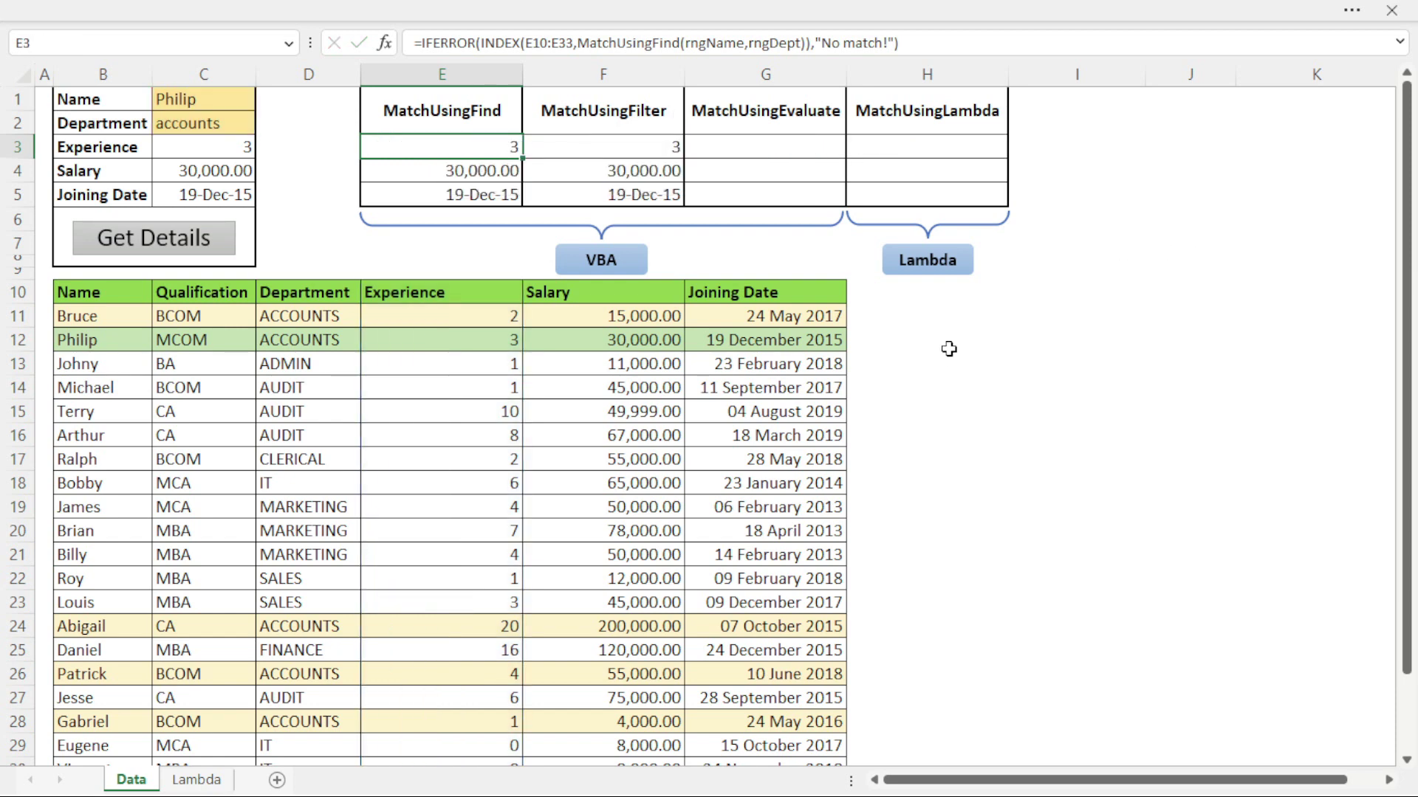
Step: Start a MATCH formula in H11 with lookup value 1 and the first condition B11:B33=rngName in parentheses
{"action": "left_click", "coordinate": [945, 317]}
{"action": "type", "text": "=match"}
{"action": "key", "text": "Tab"}
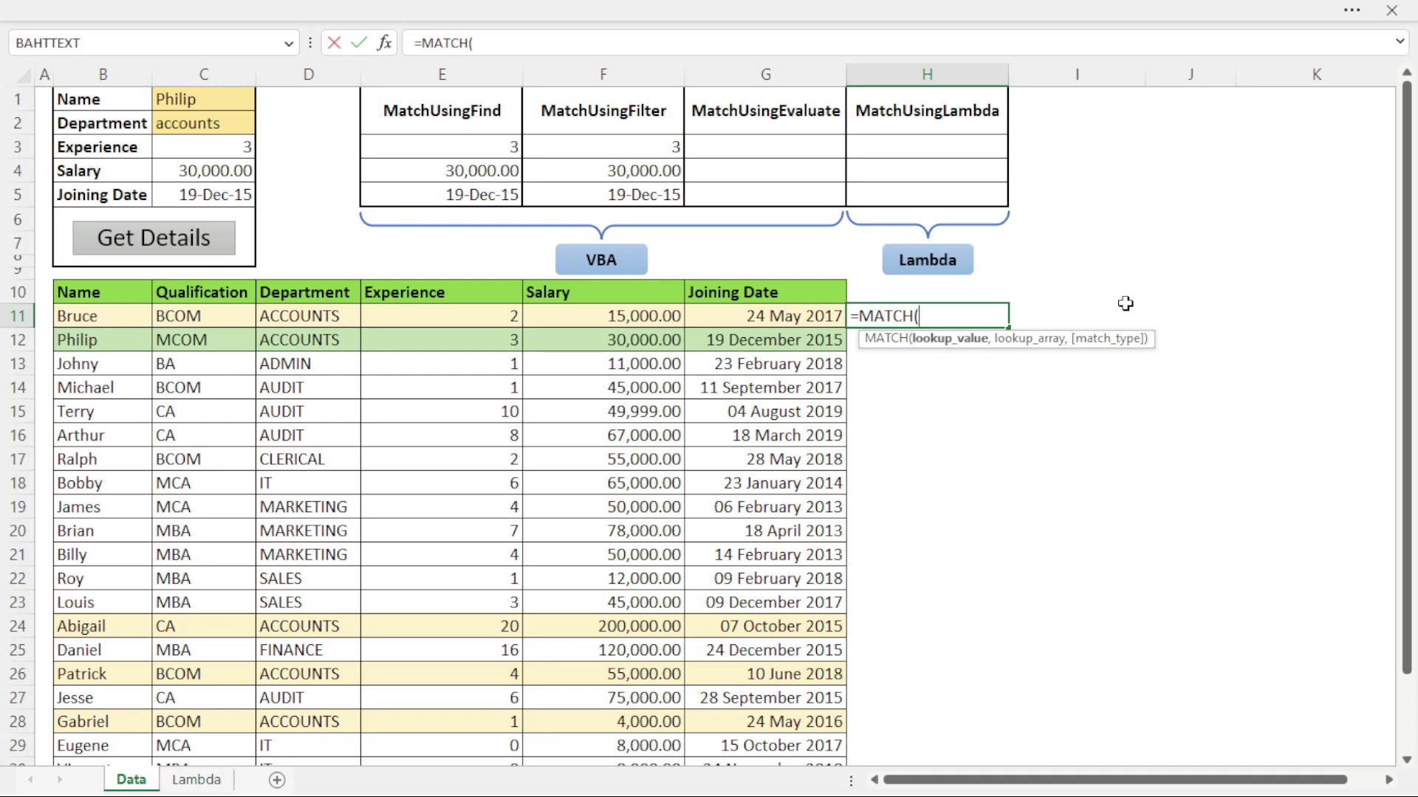
{"action": "type", "text": "1,("}
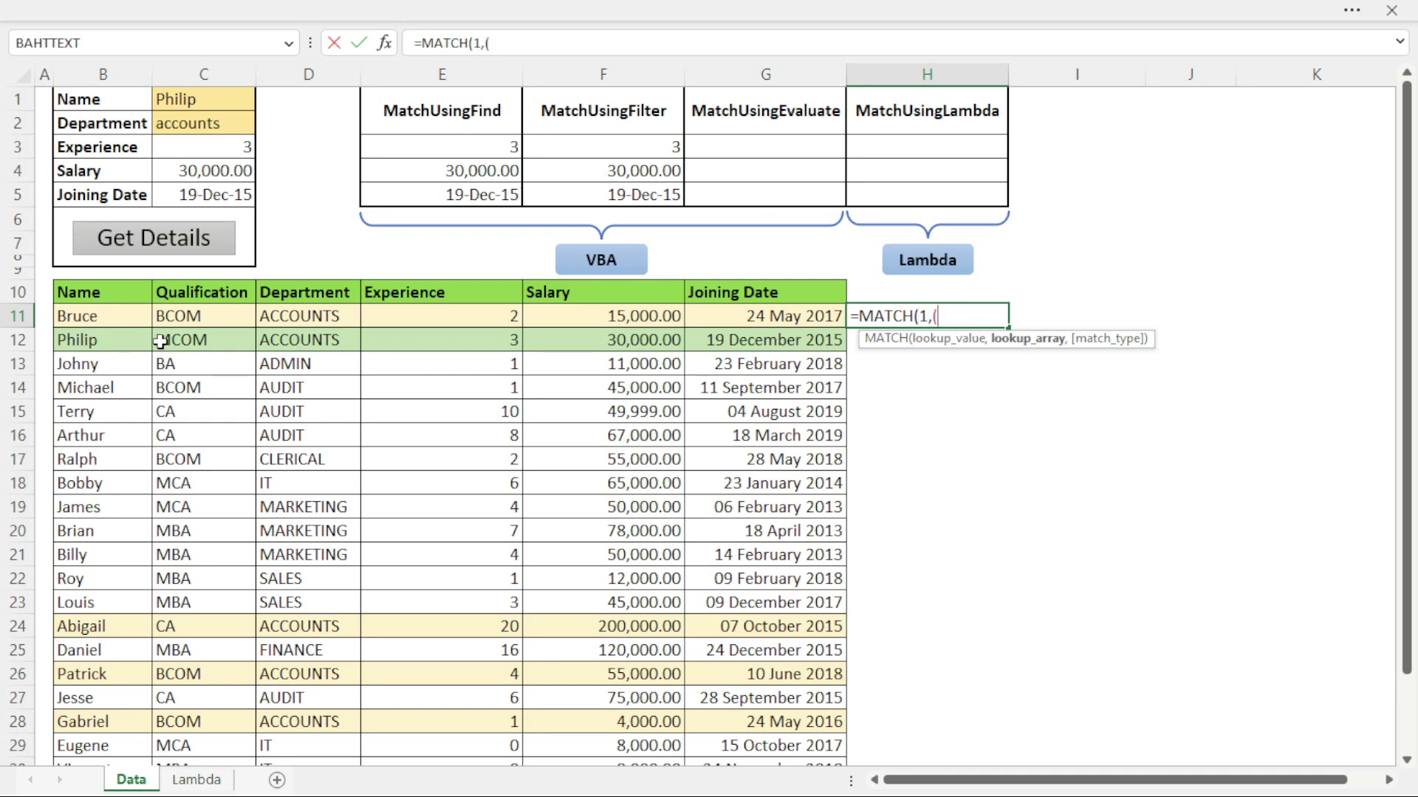
{"action": "left_click", "coordinate": [111, 318]}
{"action": "key", "text": "ctrl+shift+Down"}
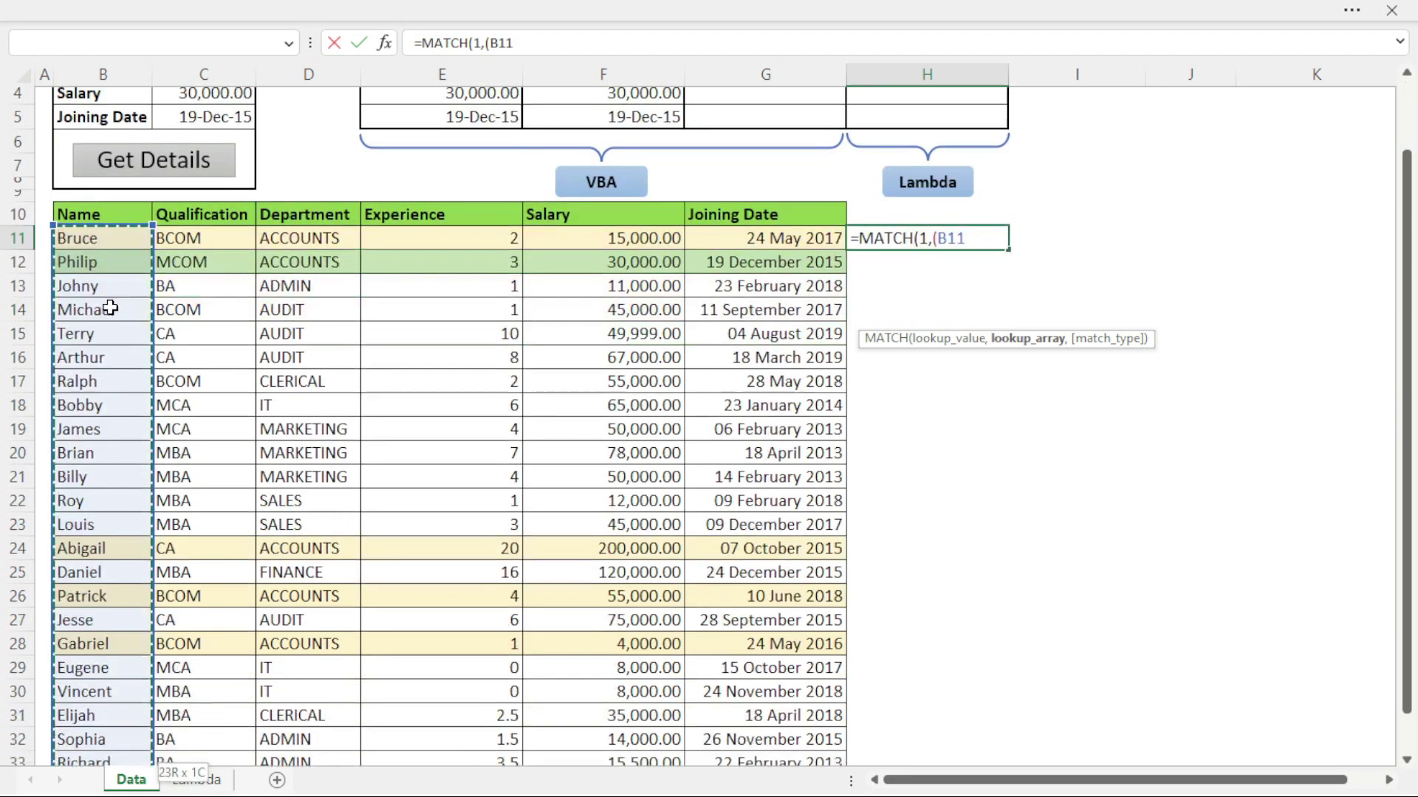
{"action": "type", "text": "="}
{"action": "scroll", "coordinate": [288, 130], "scroll_direction": "up", "scroll_amount": 2}
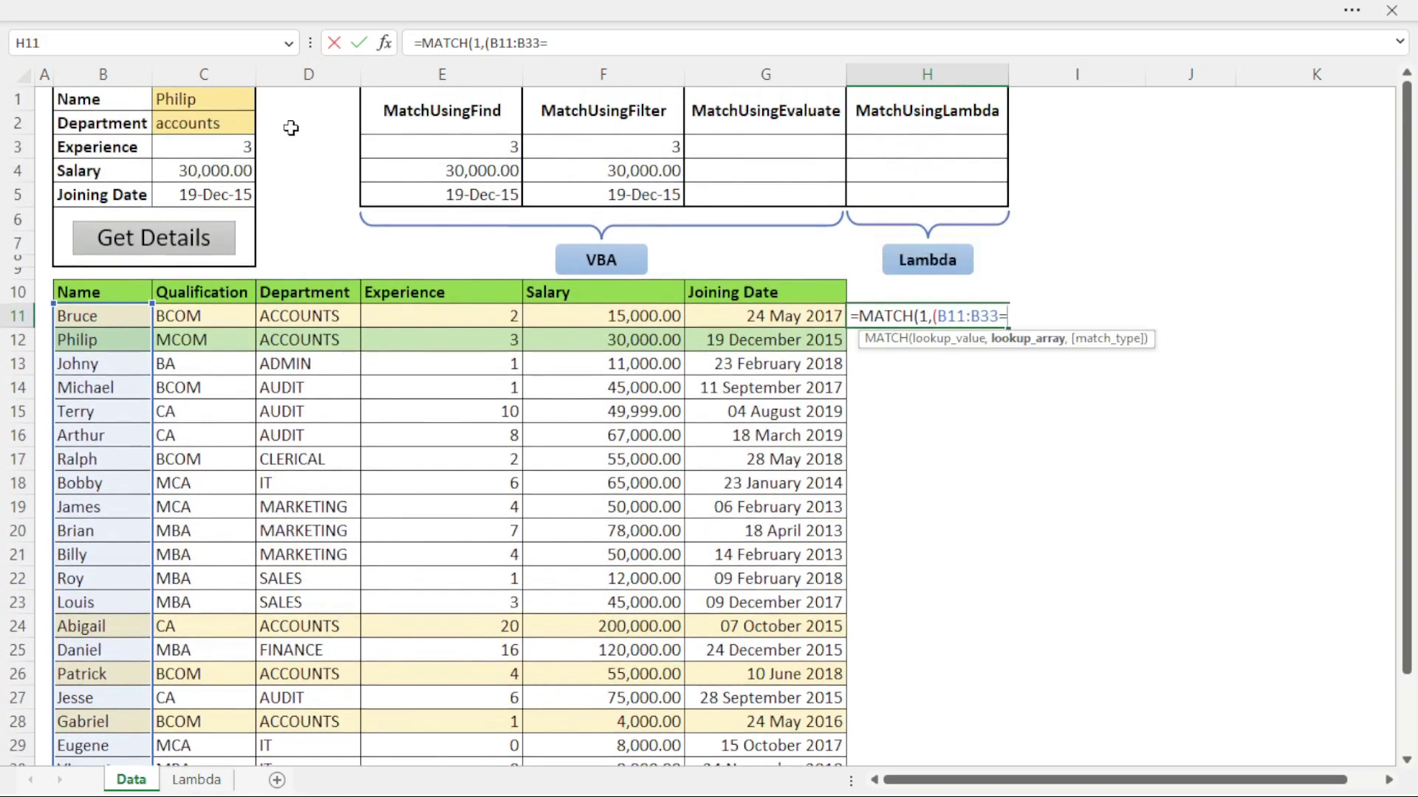
{"action": "left_click", "coordinate": [208, 99]}
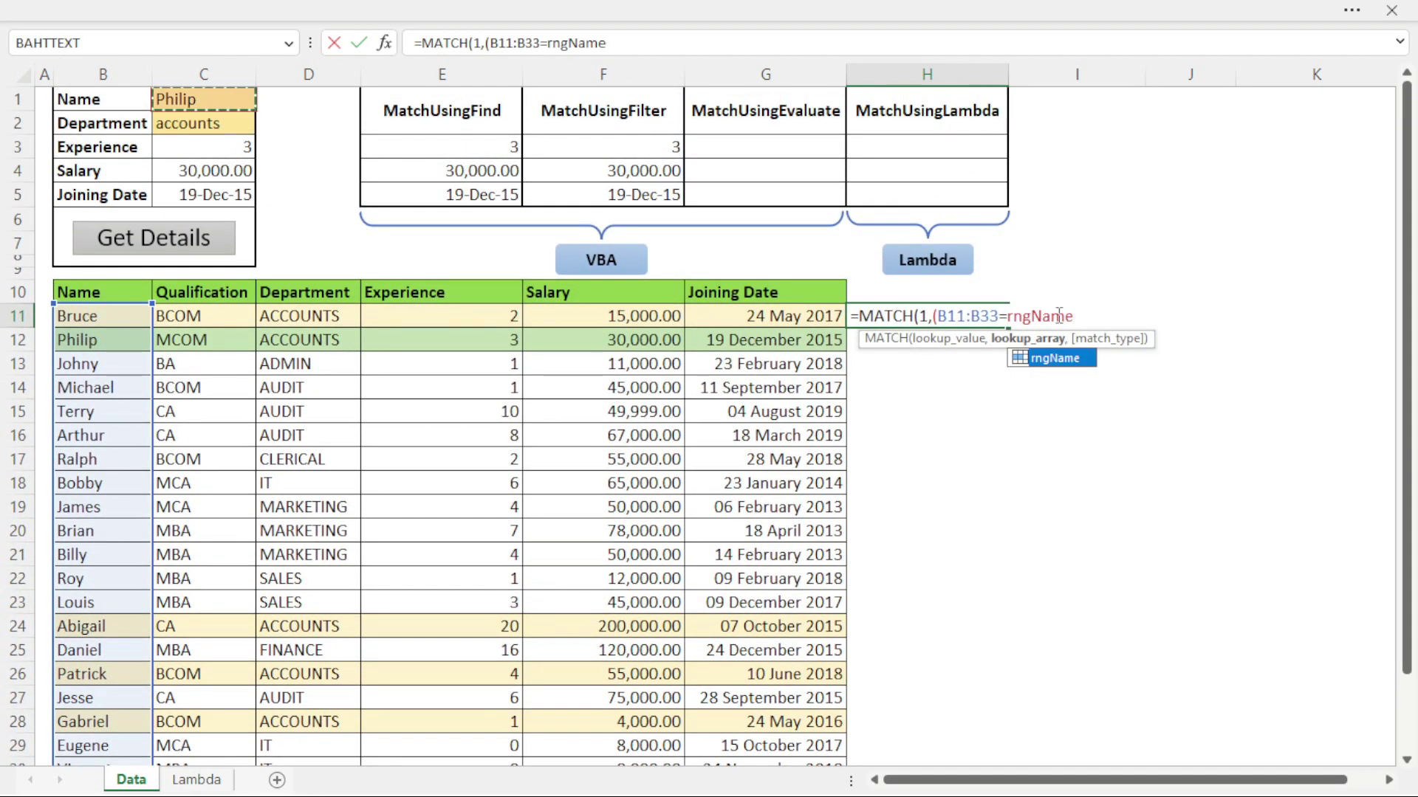
Step: Multiply the name condition by a second condition, (D11:D33=rngDept), to complete the MATCH lookup array
{"action": "type", "text": ")*("}
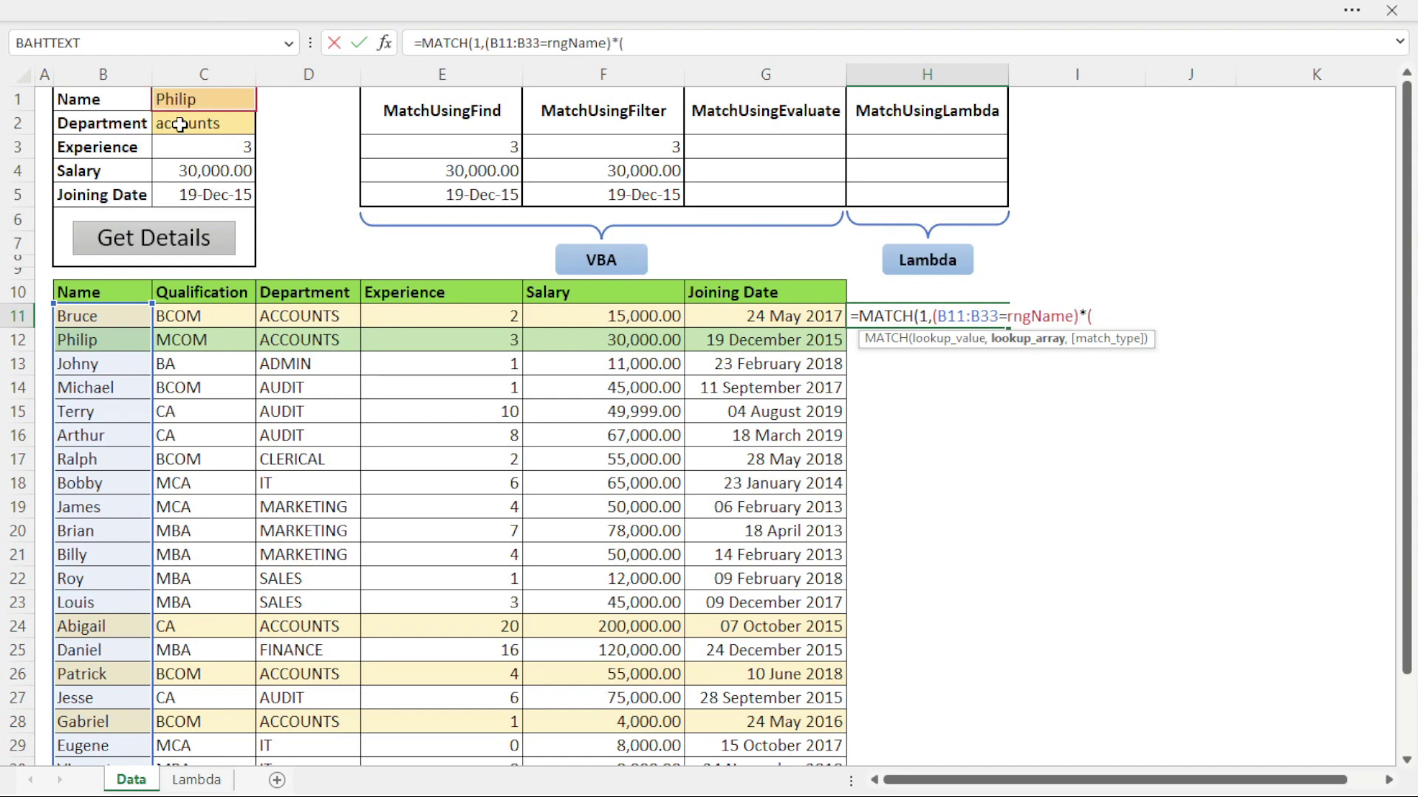
{"action": "left_click", "coordinate": [298, 316]}
{"action": "key", "text": "ctrl+shift+Down"}
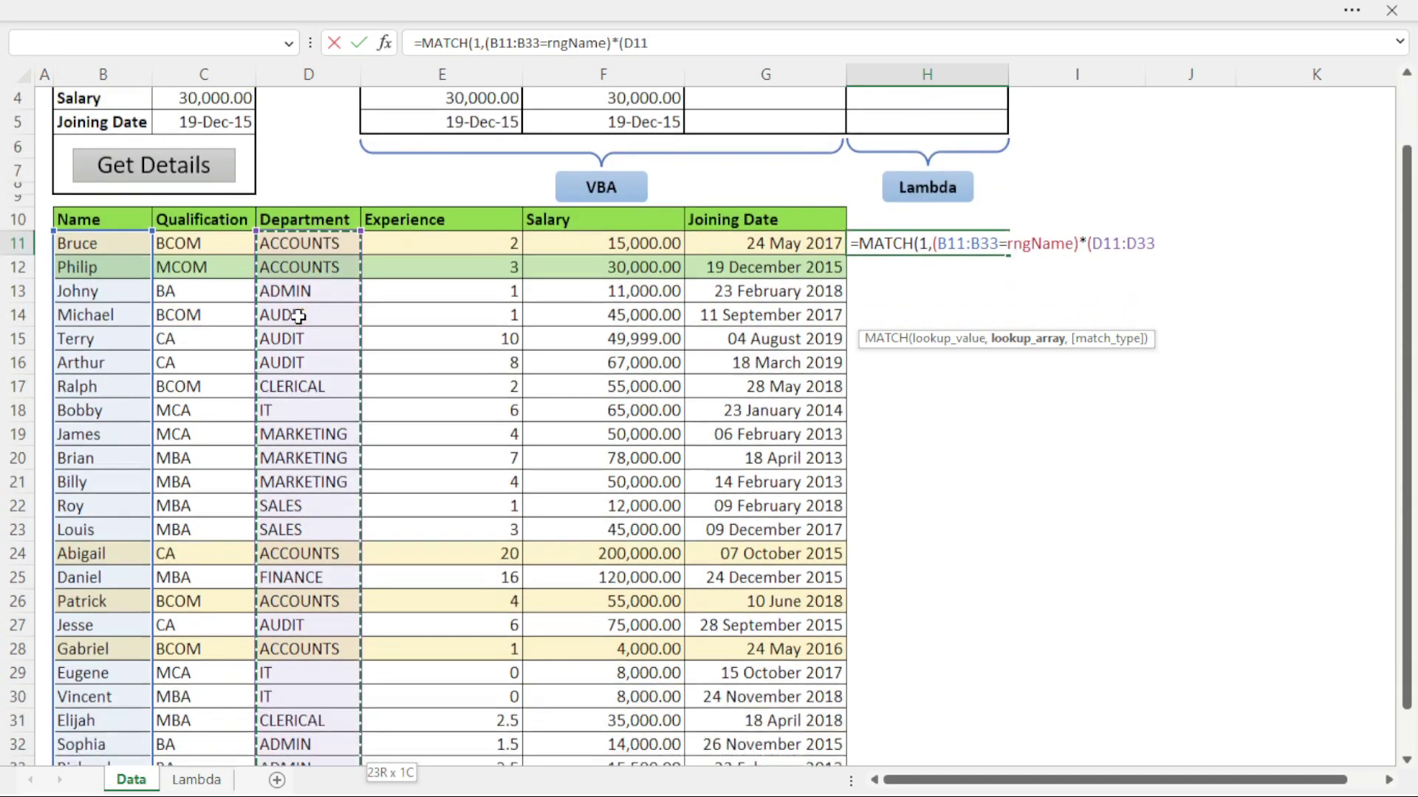
{"action": "type", "text": "="}
{"action": "scroll", "coordinate": [322, 290], "scroll_direction": "up", "scroll_amount": 2}
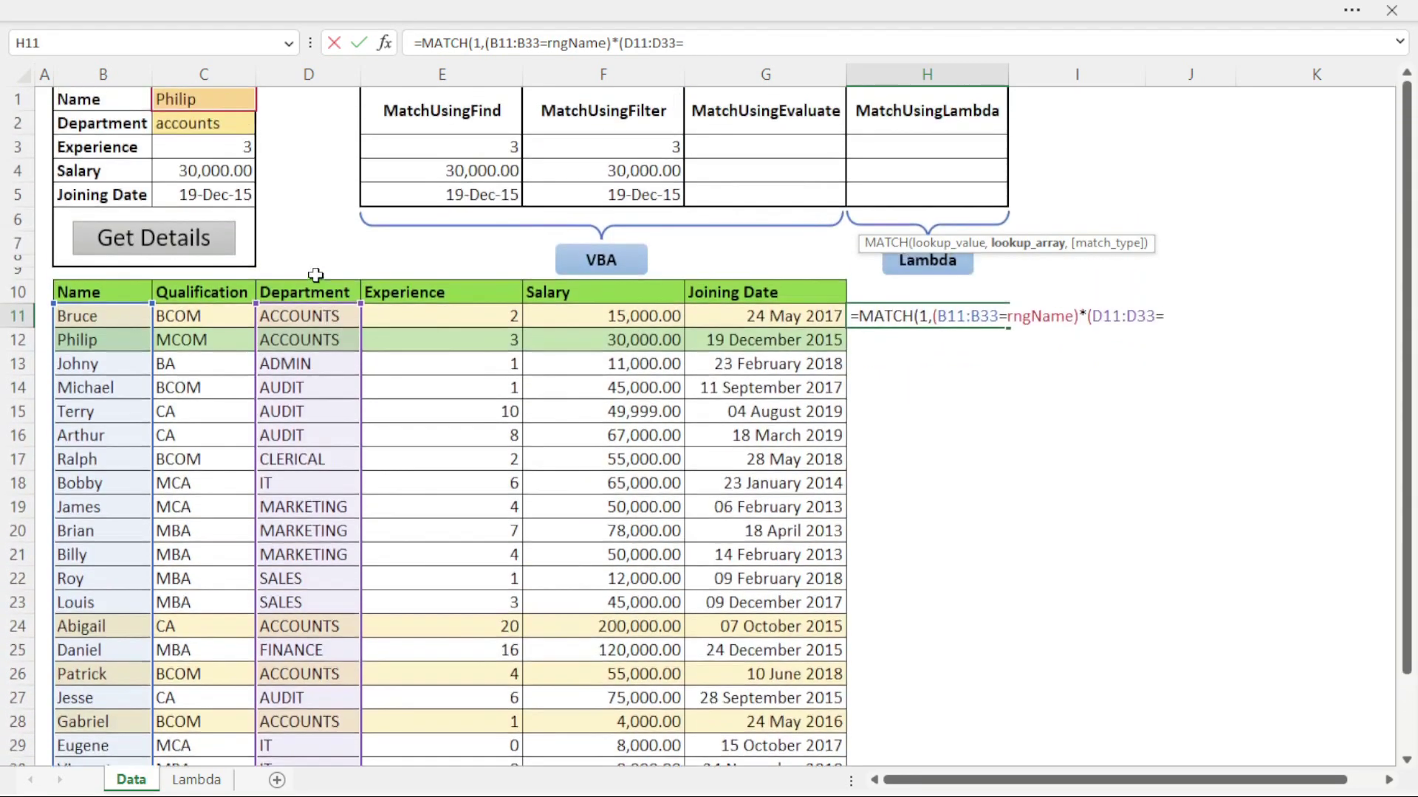
{"action": "left_click", "coordinate": [224, 124]}
{"action": "type", "text": ")"}
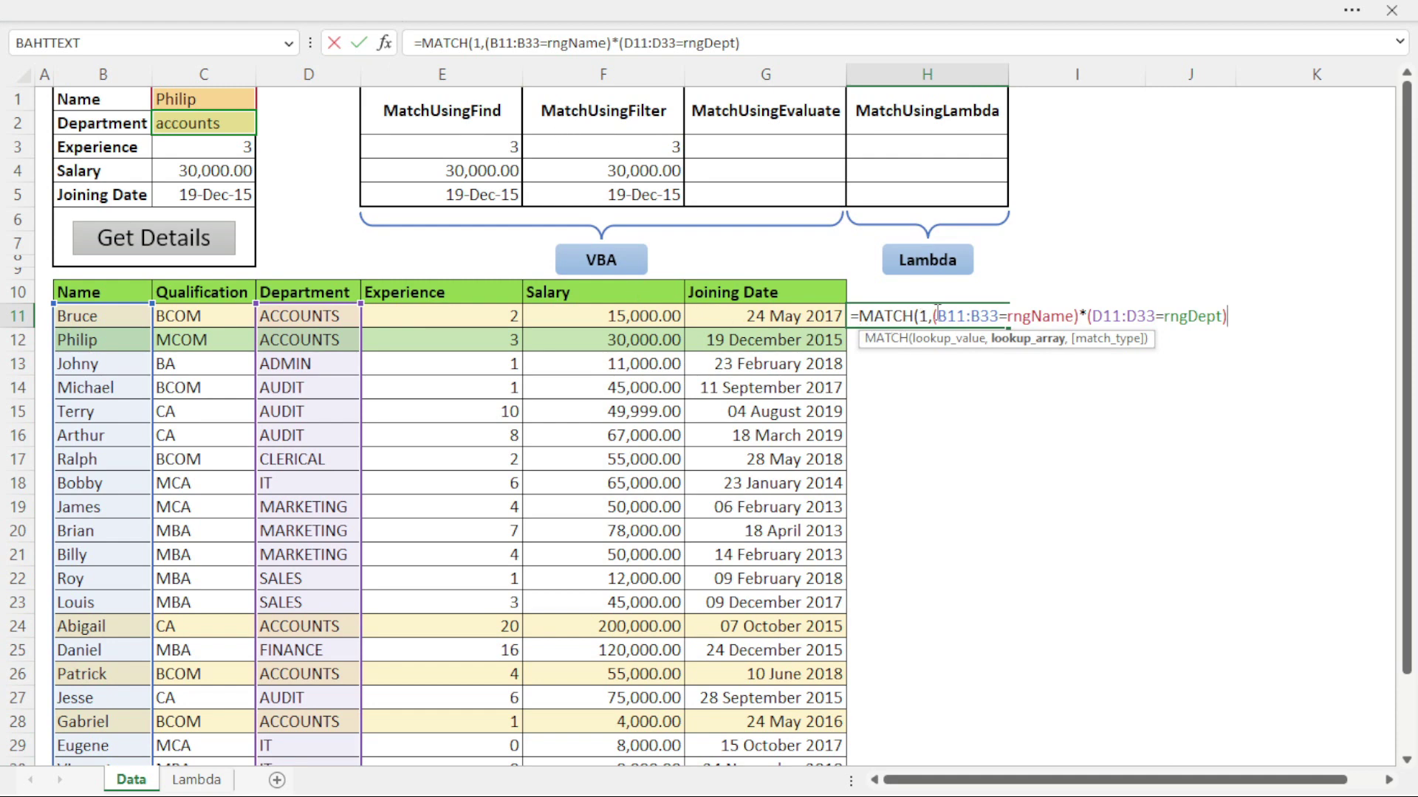
{"action": "left_click_drag", "start_coordinate": [934, 315], "coordinate": [1231, 318]}
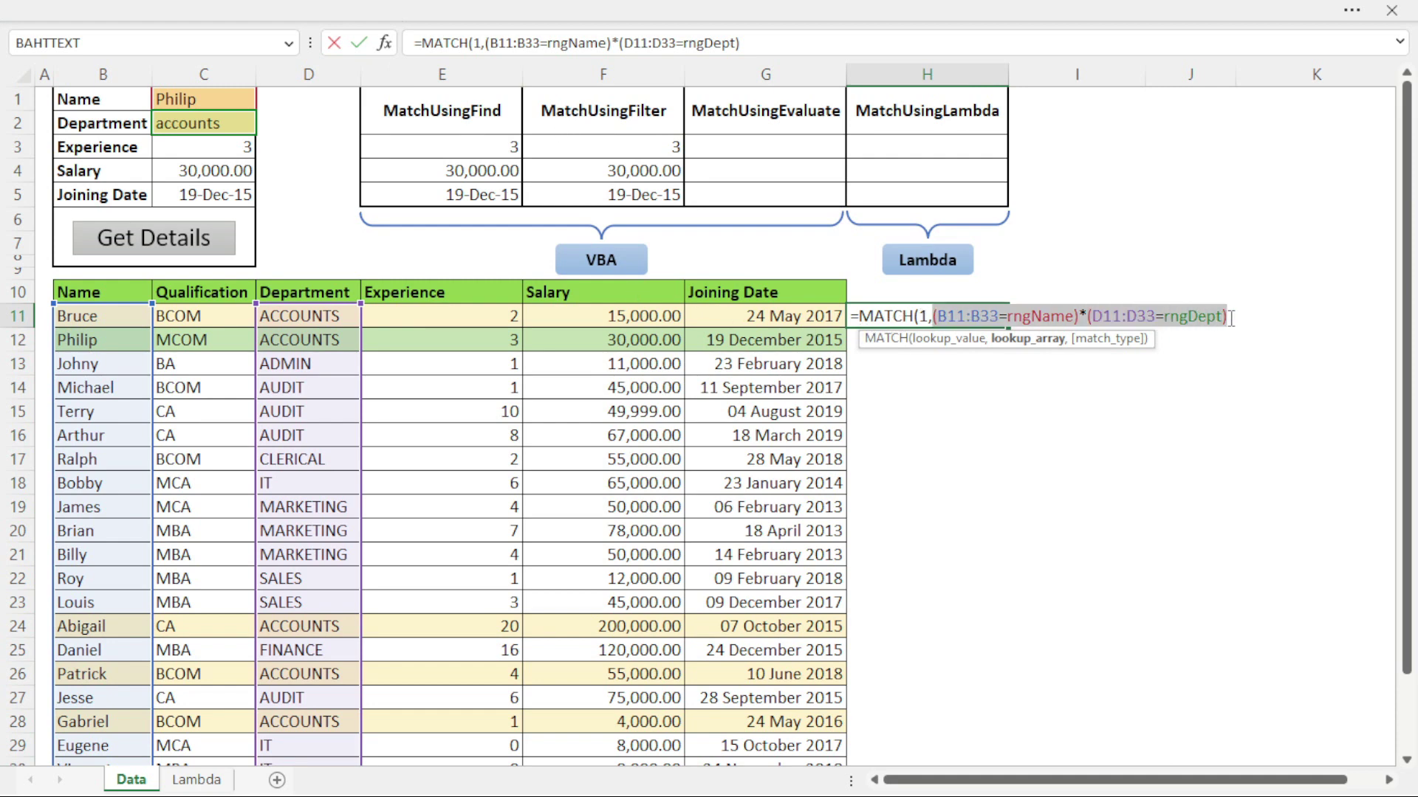
{"action": "left_click", "coordinate": [1234, 316]}
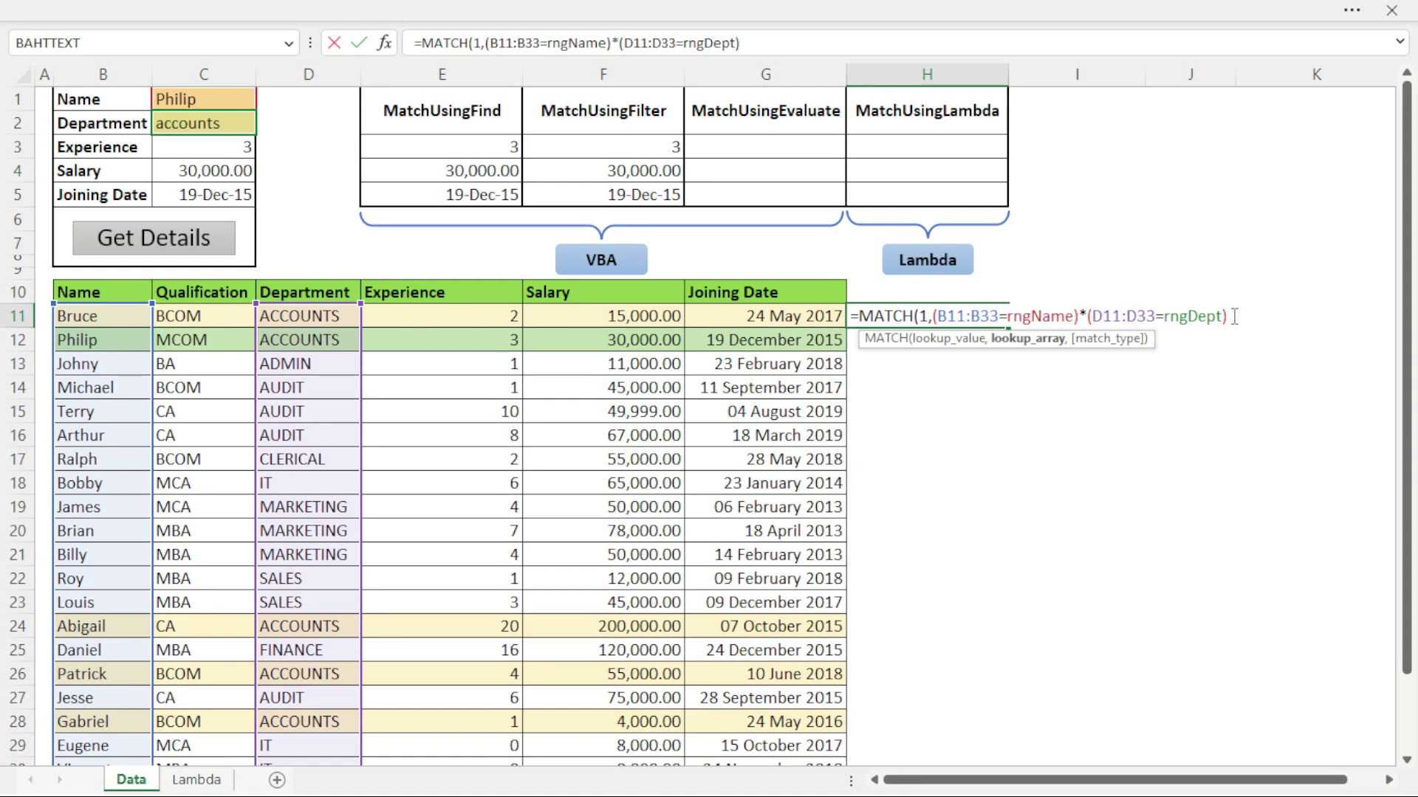
Step: Set the MATCH type to 0 for an exact match and commit the formula in H11
{"action": "type", "text": ","}
{"action": "key", "text": "Down"}
{"action": "key", "text": "Tab"}
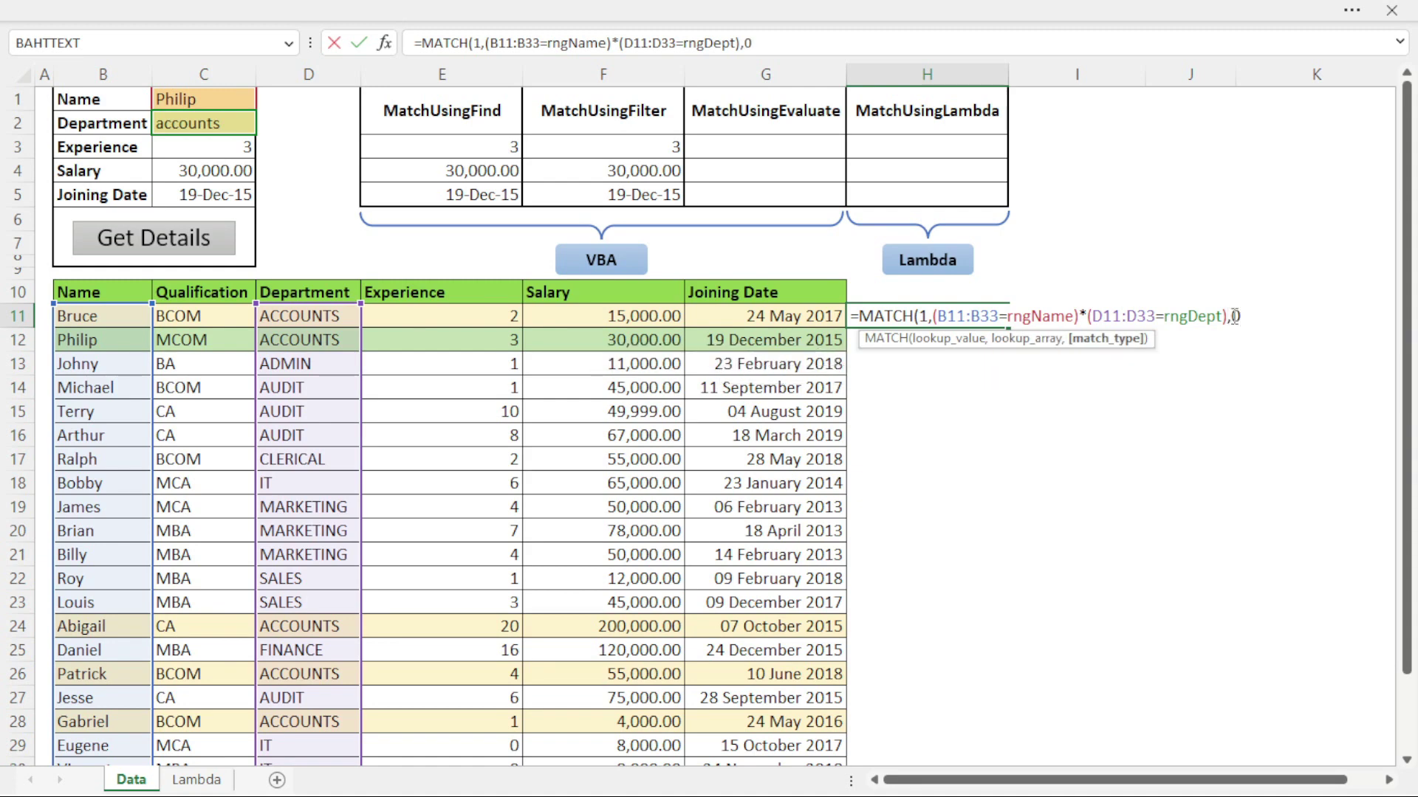
{"action": "key", "text": "Return"}
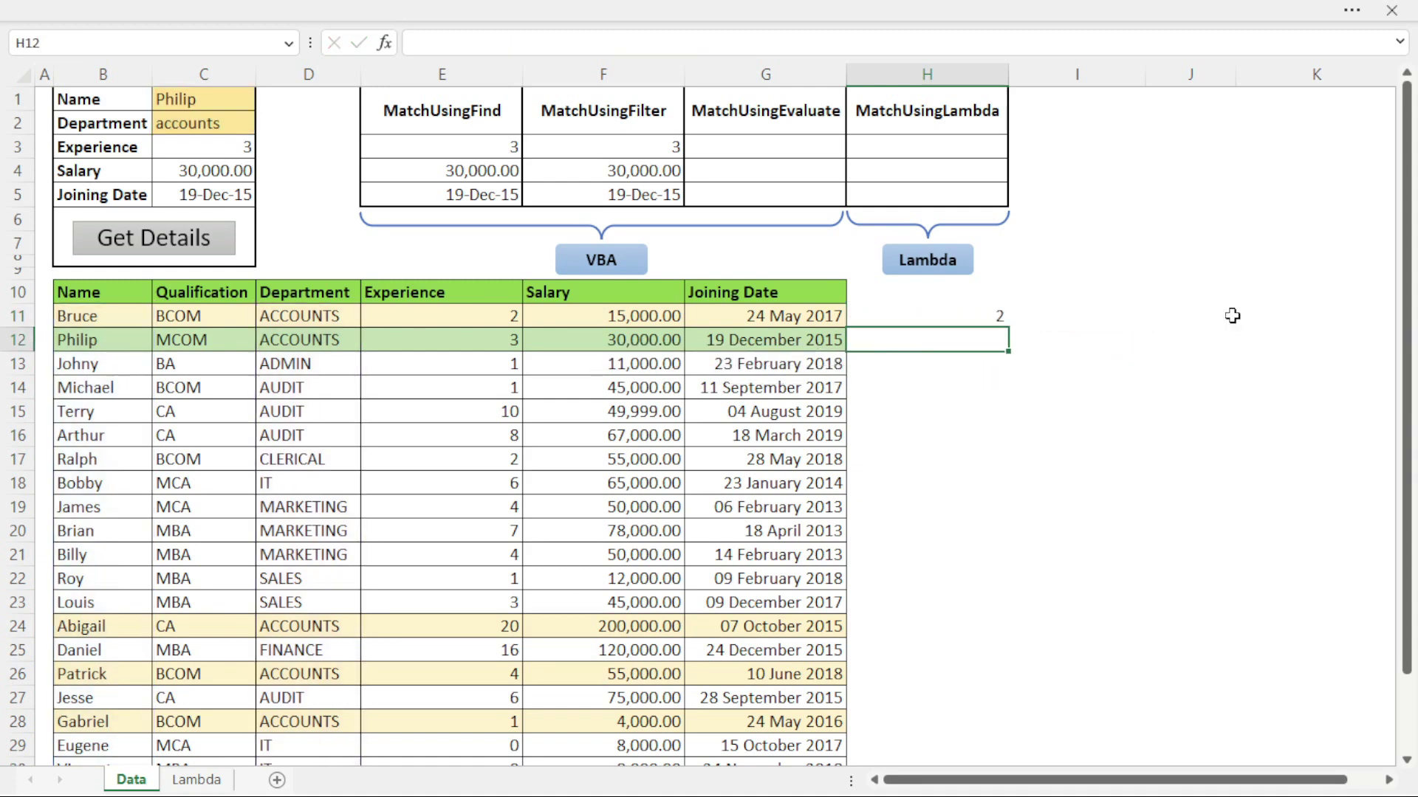
Step: Check the MATCH formula in H11 against the table's row 12
{"action": "left_click", "coordinate": [999, 315]}
{"action": "key", "text": "F2"}
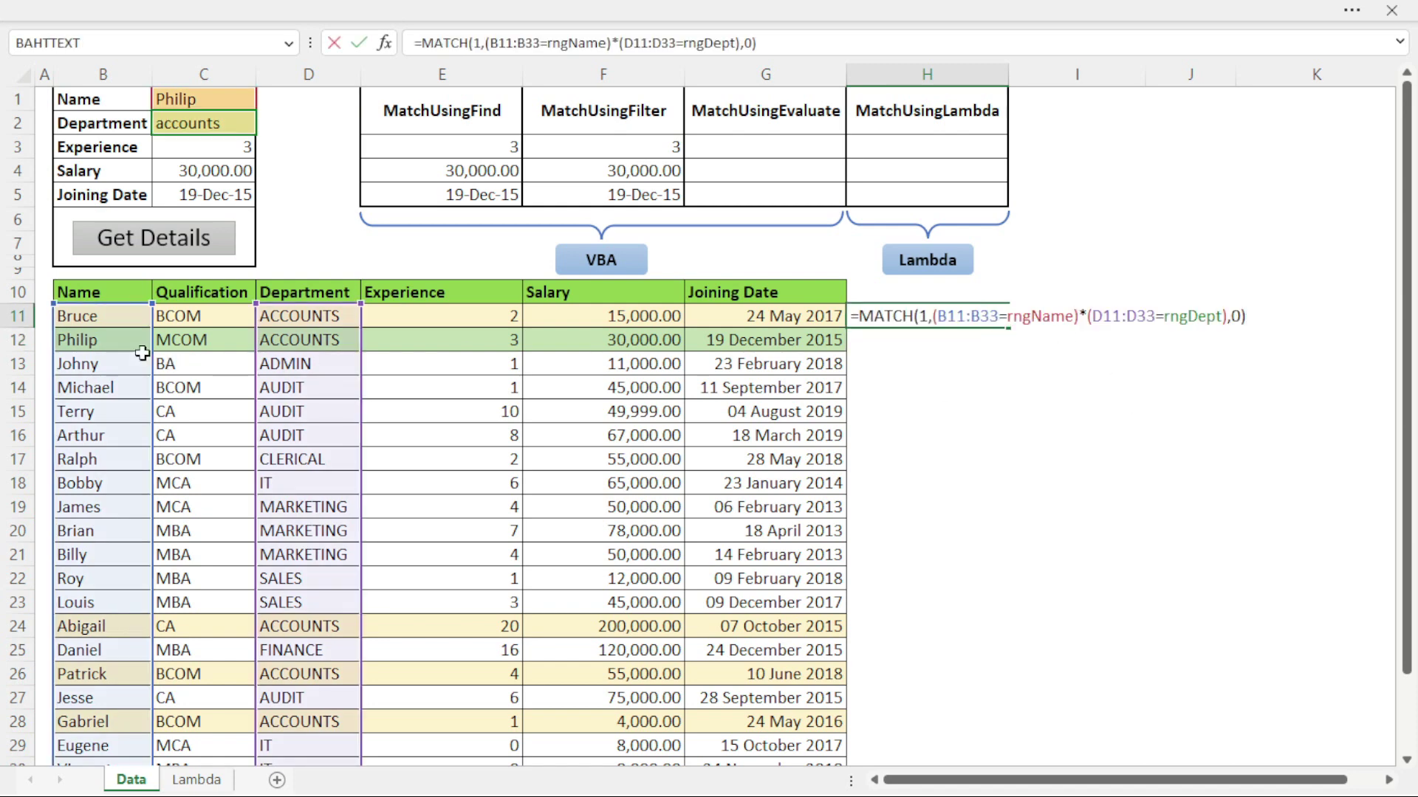
{"action": "key", "text": "Escape"}
{"action": "left_click_drag", "start_coordinate": [126, 344], "coordinate": [429, 341]}
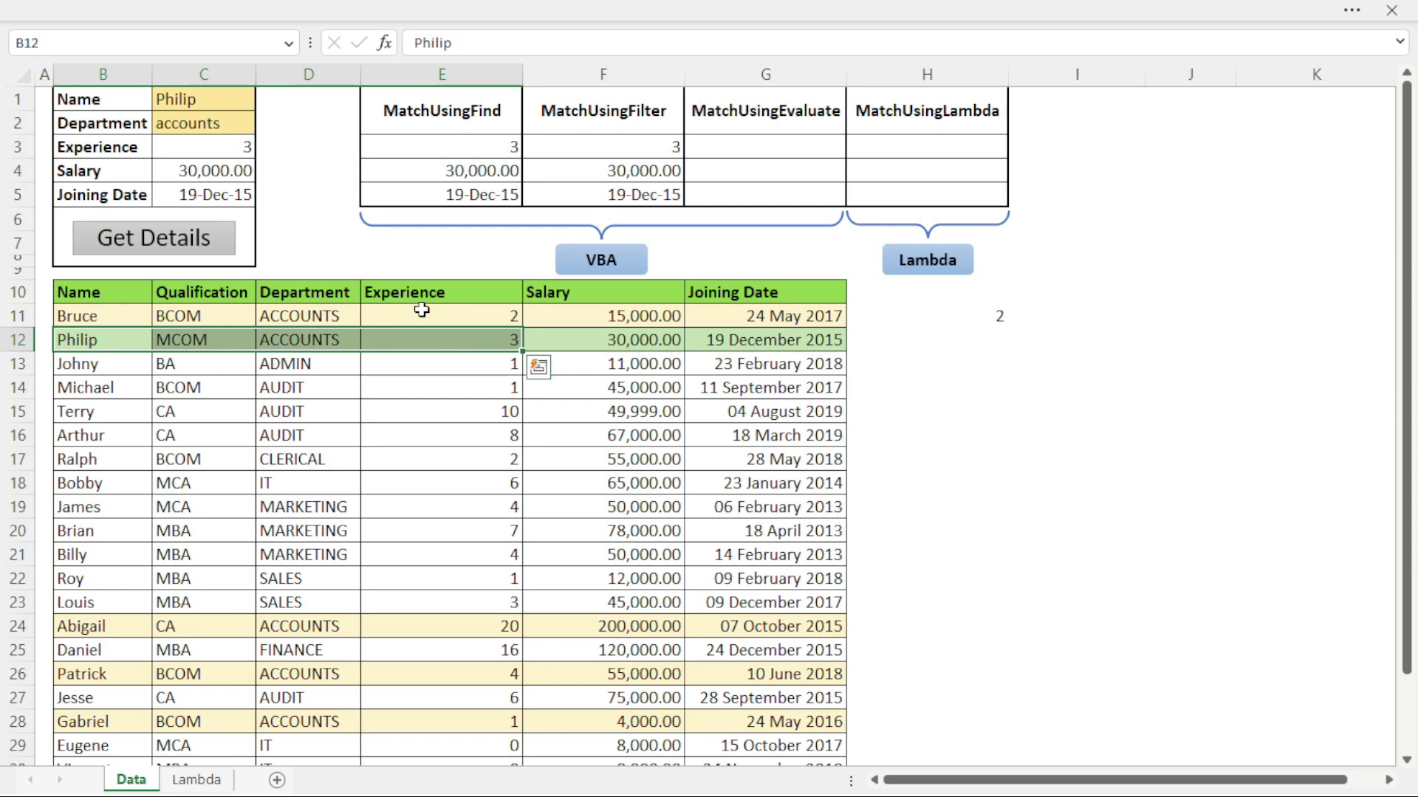
Step: Replace the lookup name in C1 with the name of the ACCOUNTS employee listed in row 26
{"action": "left_click", "coordinate": [225, 101]}
{"action": "key", "text": "Delete"}
{"action": "type", "text": "Pa"}
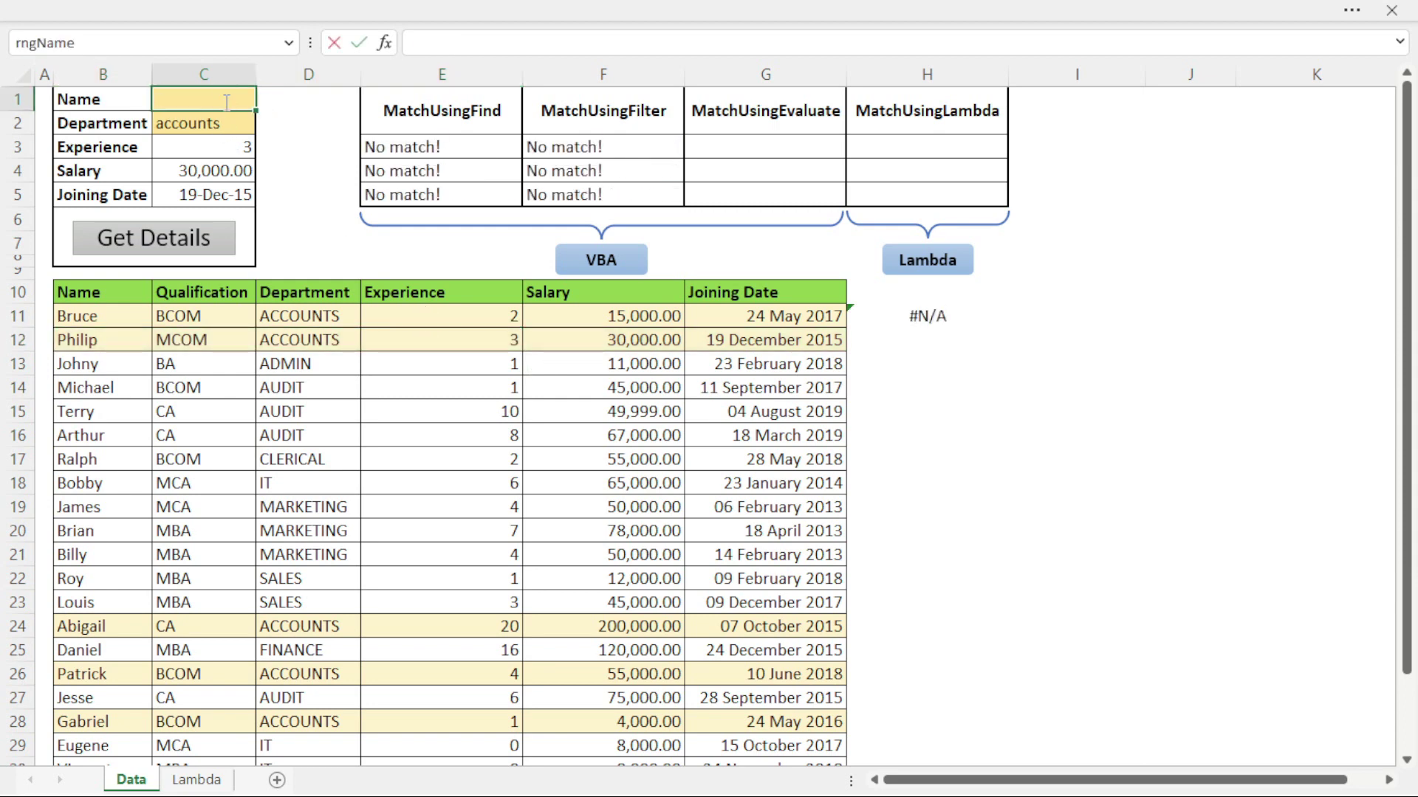
{"action": "type", "text": "trick"}
{"action": "key", "text": "Return"}
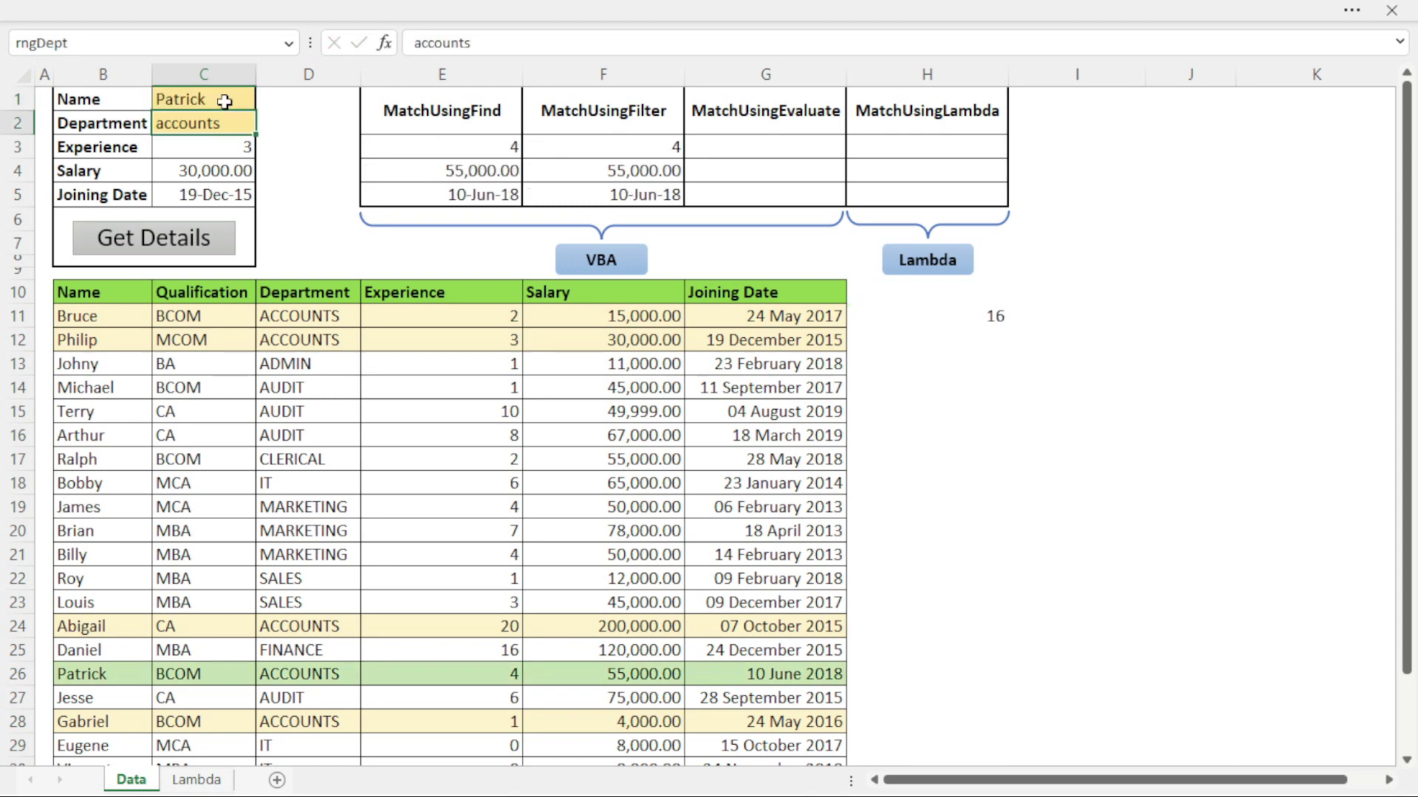
Step: Inspect what the lookup array of the MATCH formula in H11 evaluates to, leaving the formula as it is
{"action": "left_click", "coordinate": [914, 329]}
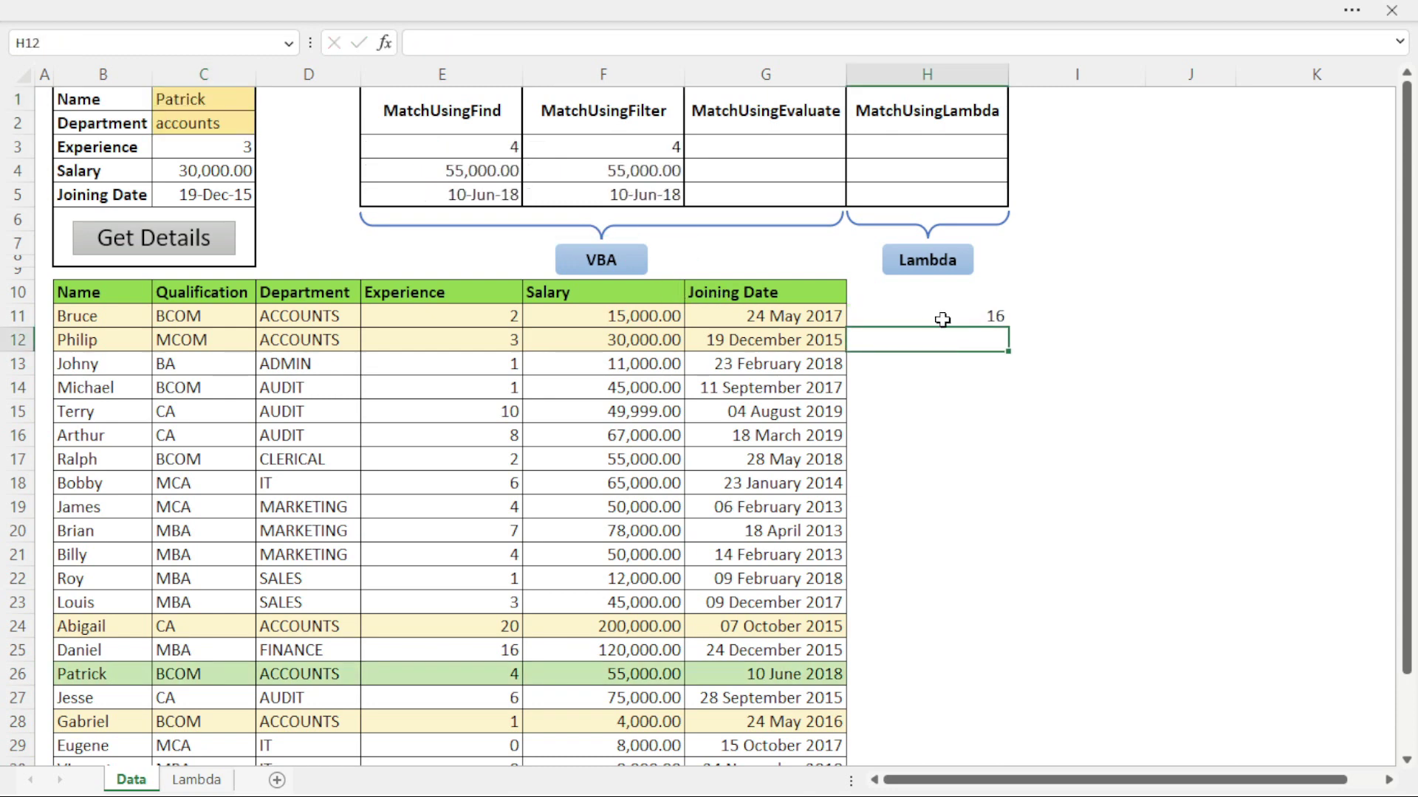
{"action": "left_click", "coordinate": [936, 316]}
{"action": "double_click", "coordinate": [935, 316]}
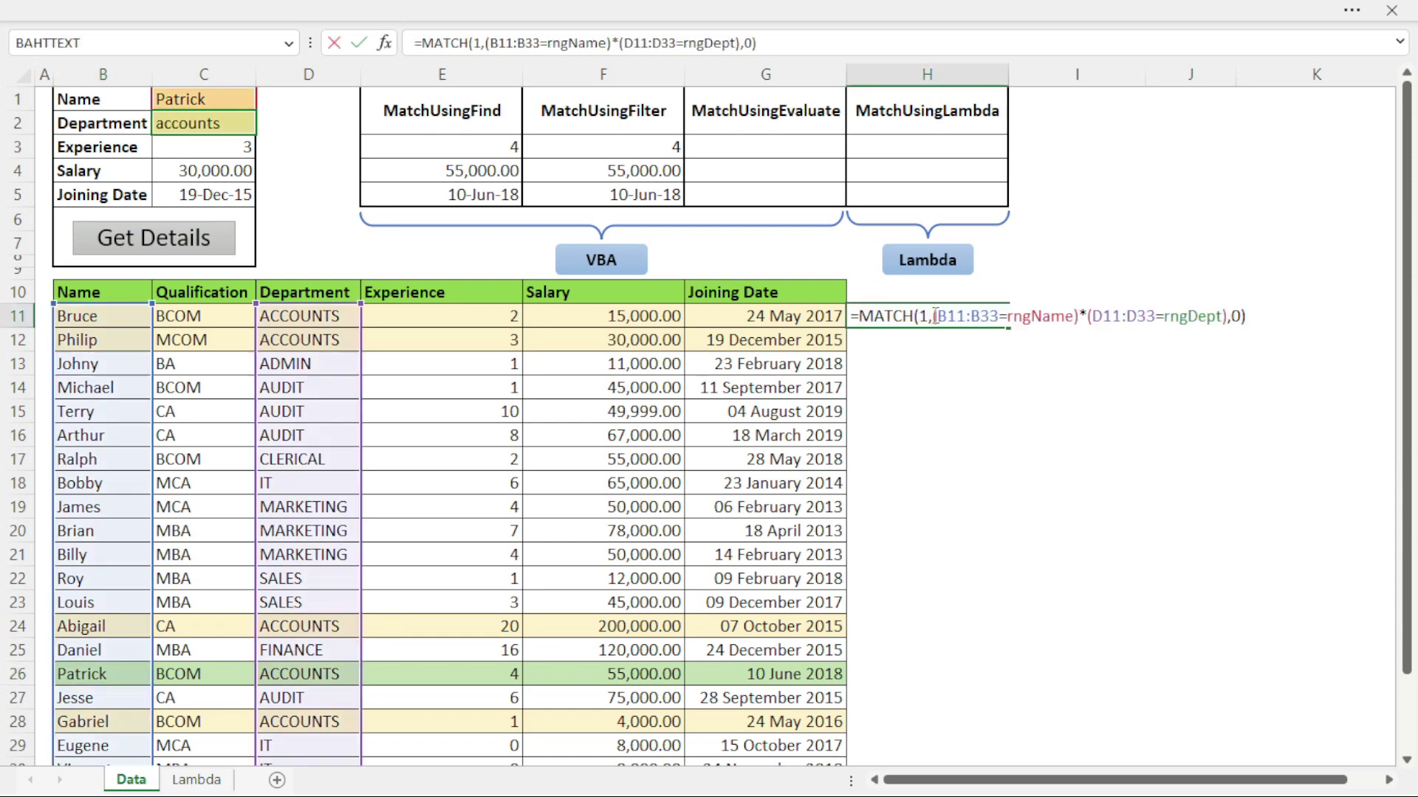
{"action": "left_click_drag", "start_coordinate": [936, 316], "coordinate": [1229, 316]}
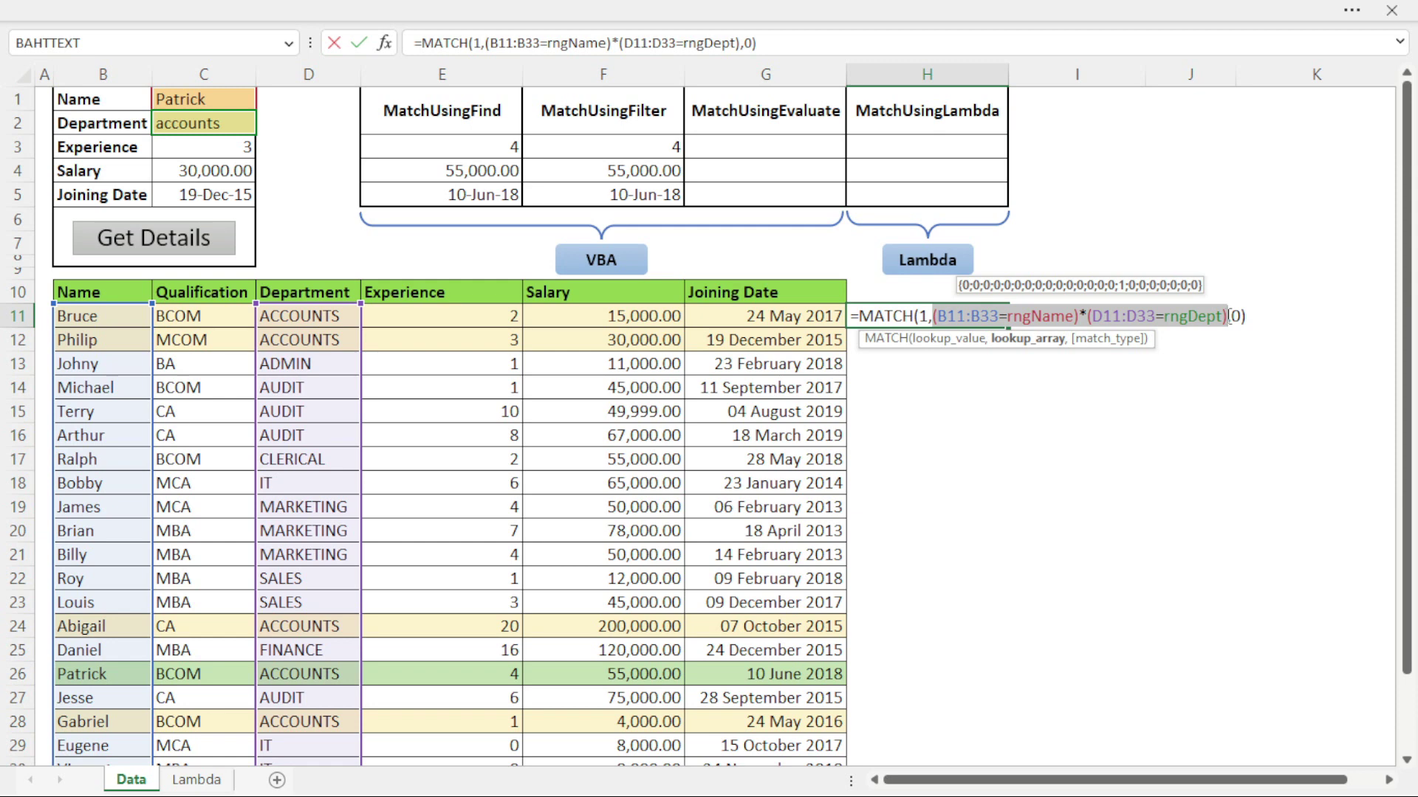
{"action": "key", "text": "Escape"}
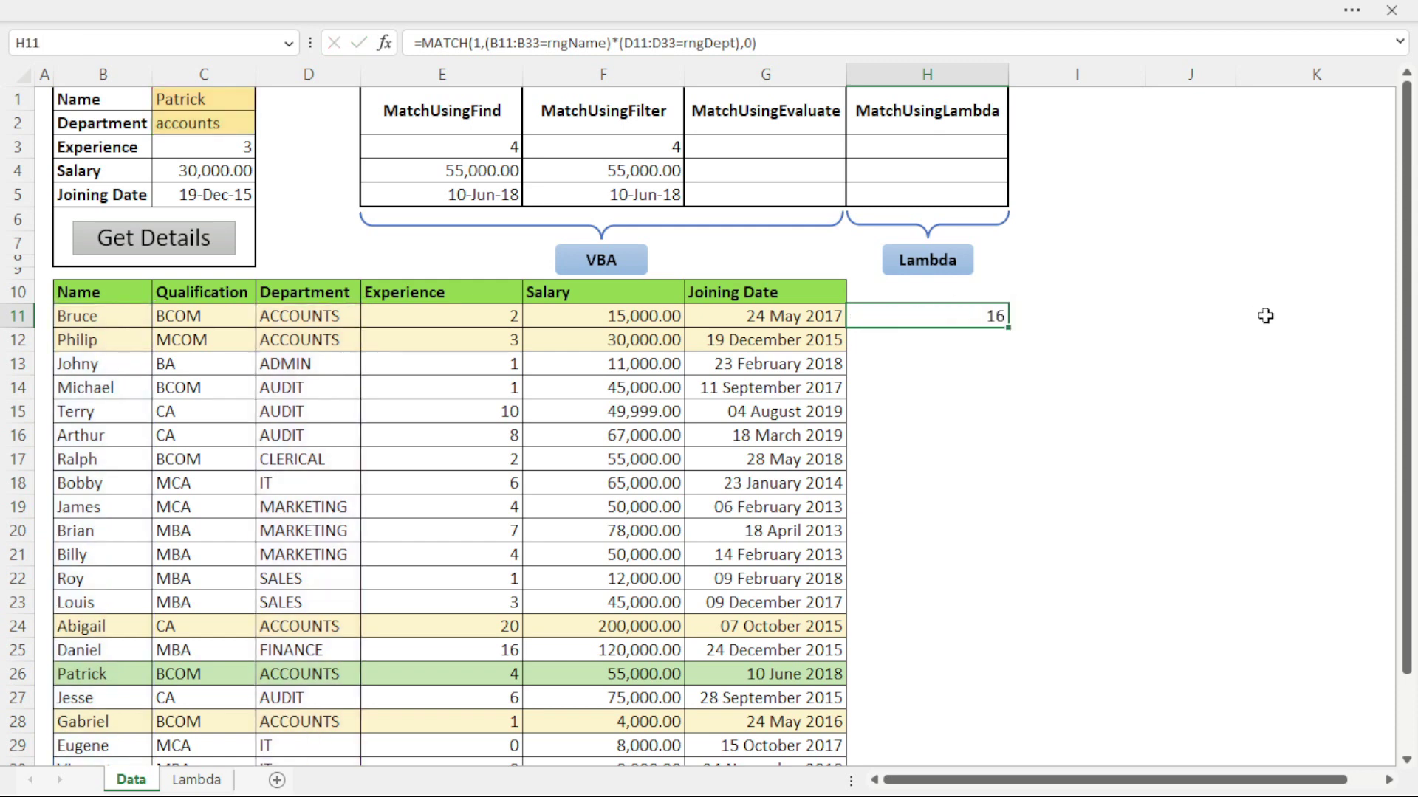
Step: Examine the MatchUsingFind call and its rngName and rngDept arguments in the E3 formula
{"action": "double_click", "coordinate": [469, 153]}
{"action": "left_click_drag", "start_coordinate": [550, 148], "coordinate": [799, 148]}
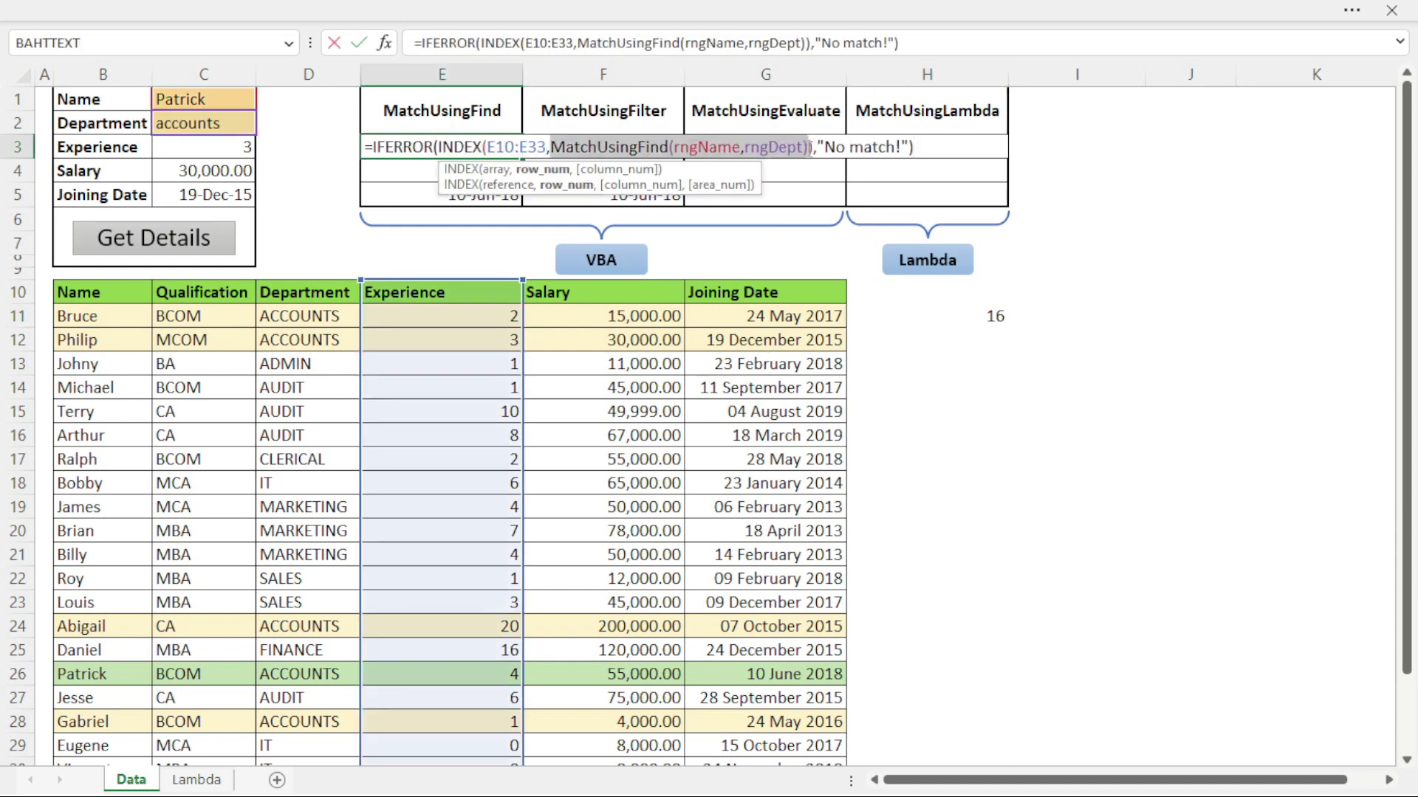
{"action": "double_click", "coordinate": [707, 147]}
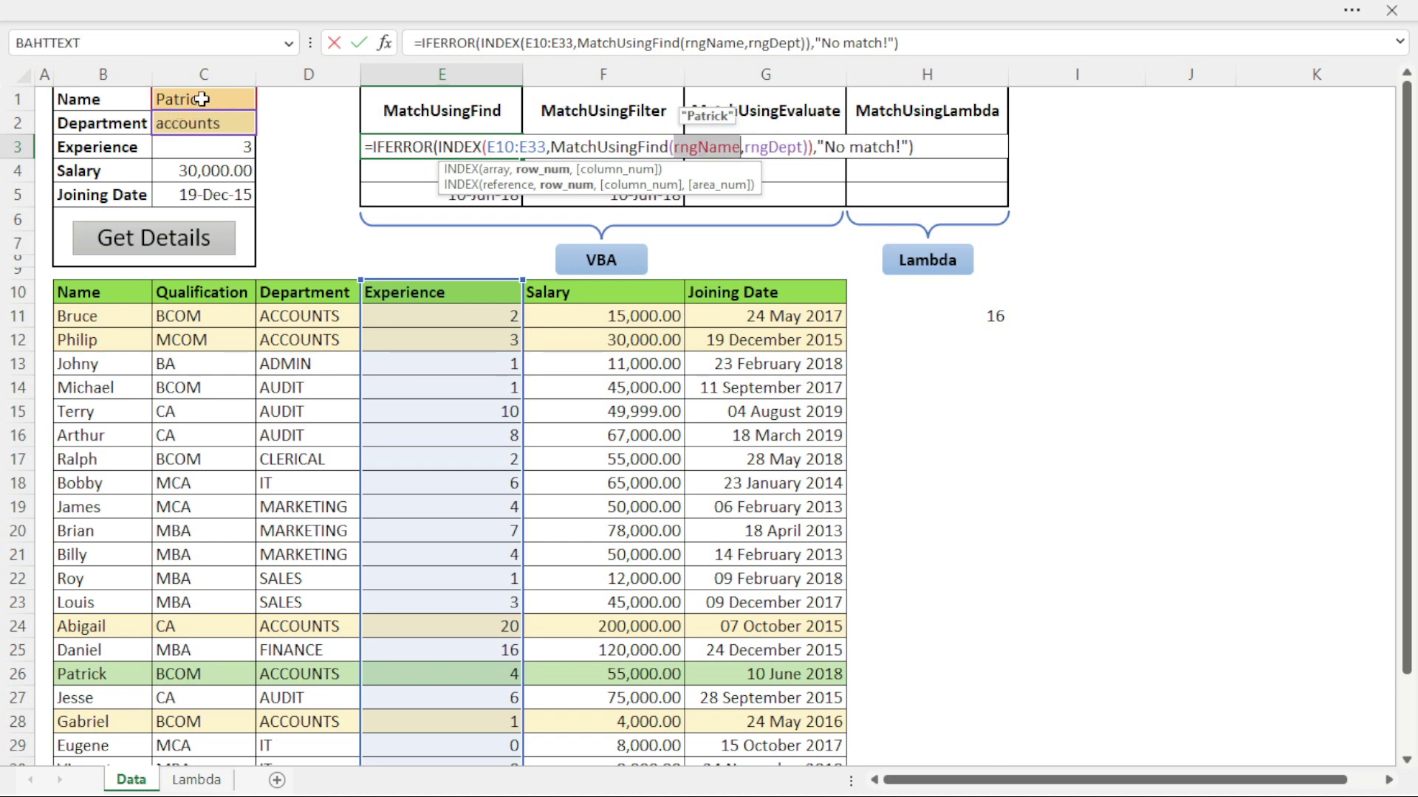
{"action": "double_click", "coordinate": [780, 149]}
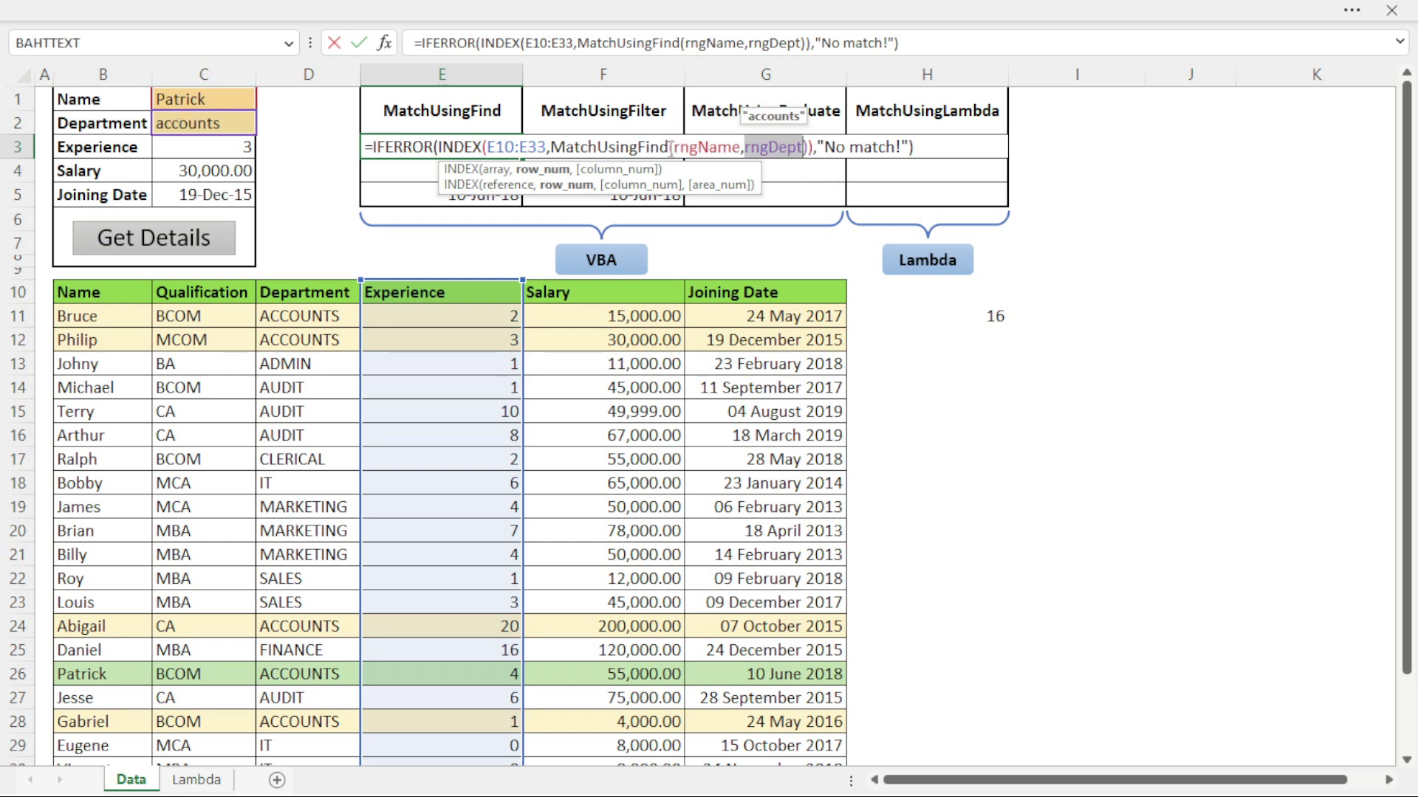
{"action": "double_click", "coordinate": [702, 146]}
{"action": "key", "text": "Escape"}
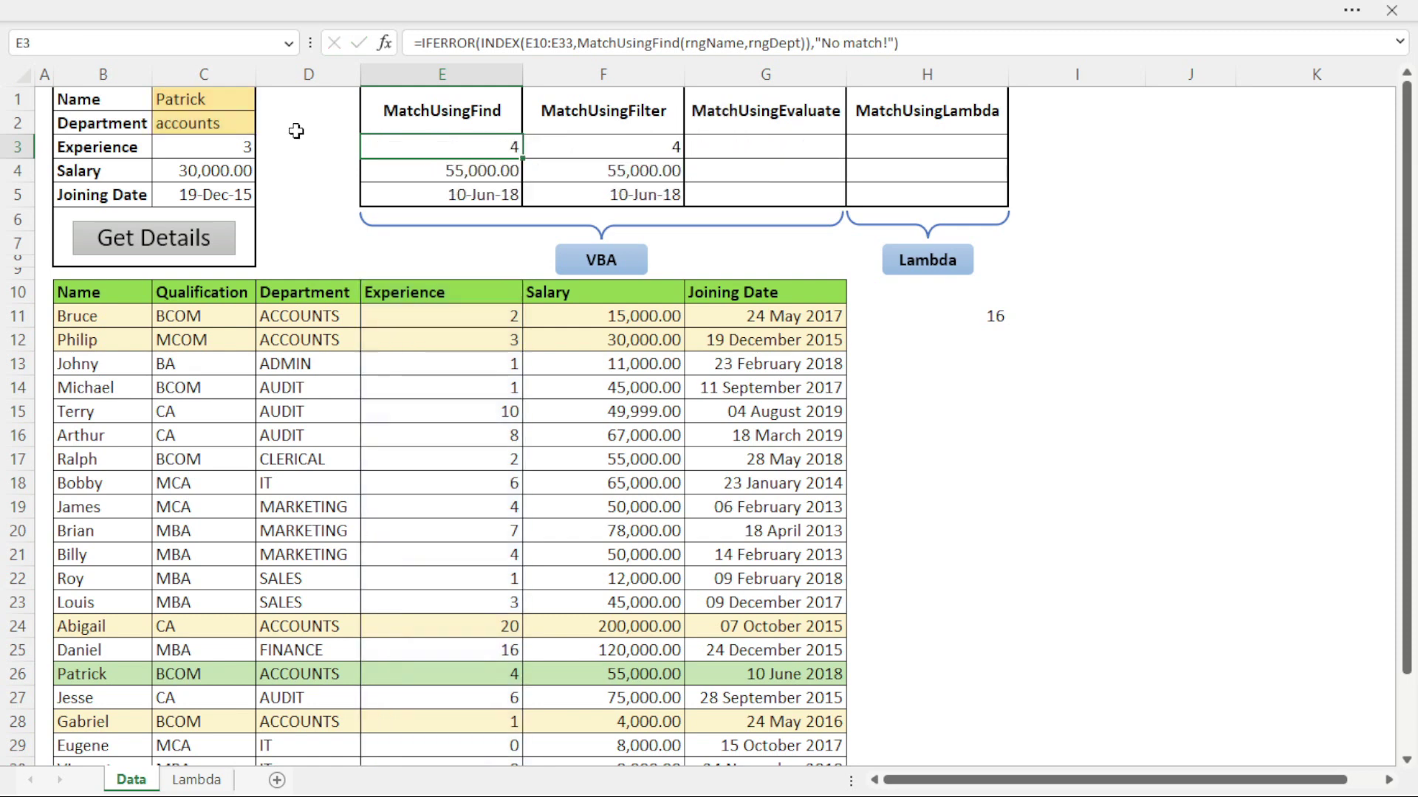
Step: Check the range names assigned to the name and department cells C1 and C2, and review the formula in E3
{"action": "left_click", "coordinate": [215, 98]}
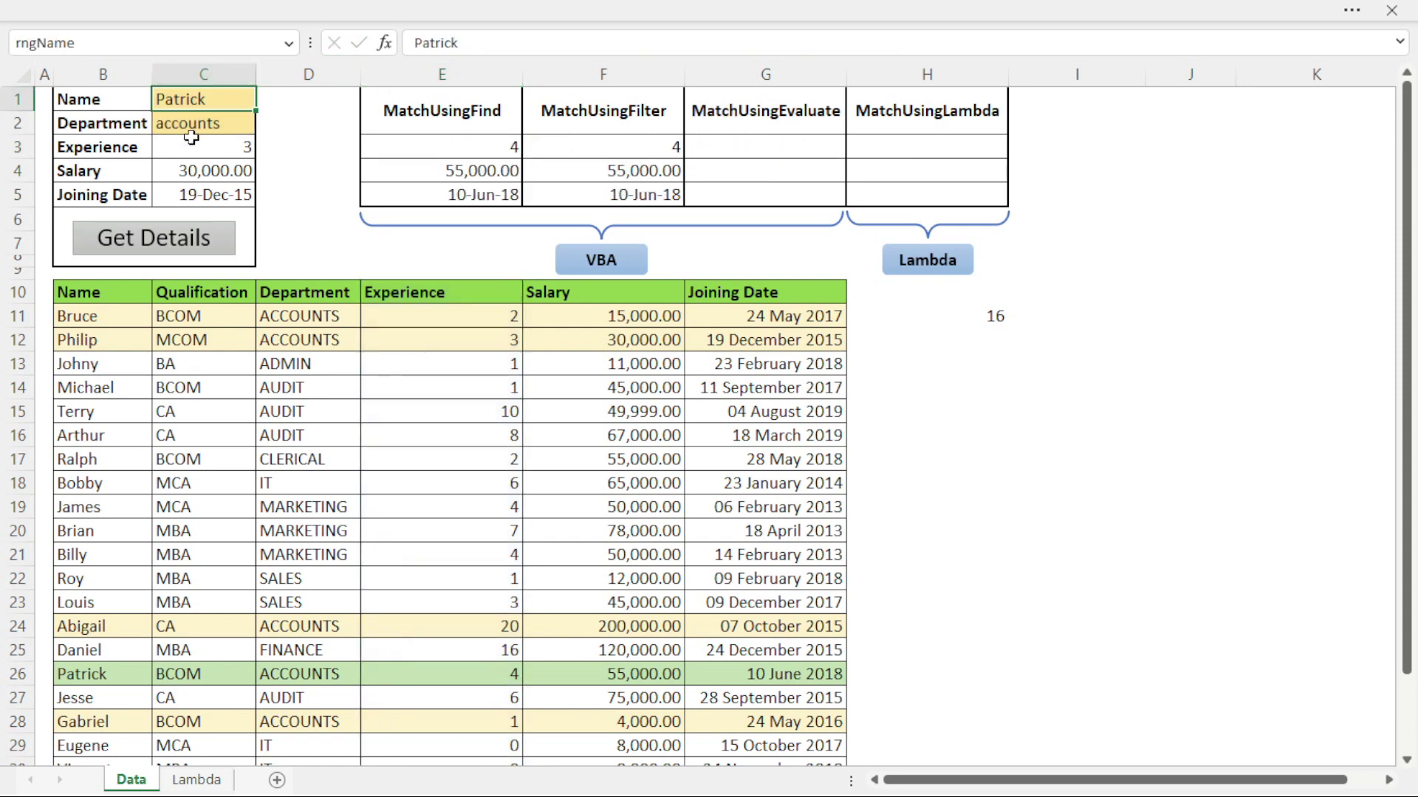
{"action": "key", "text": "Down"}
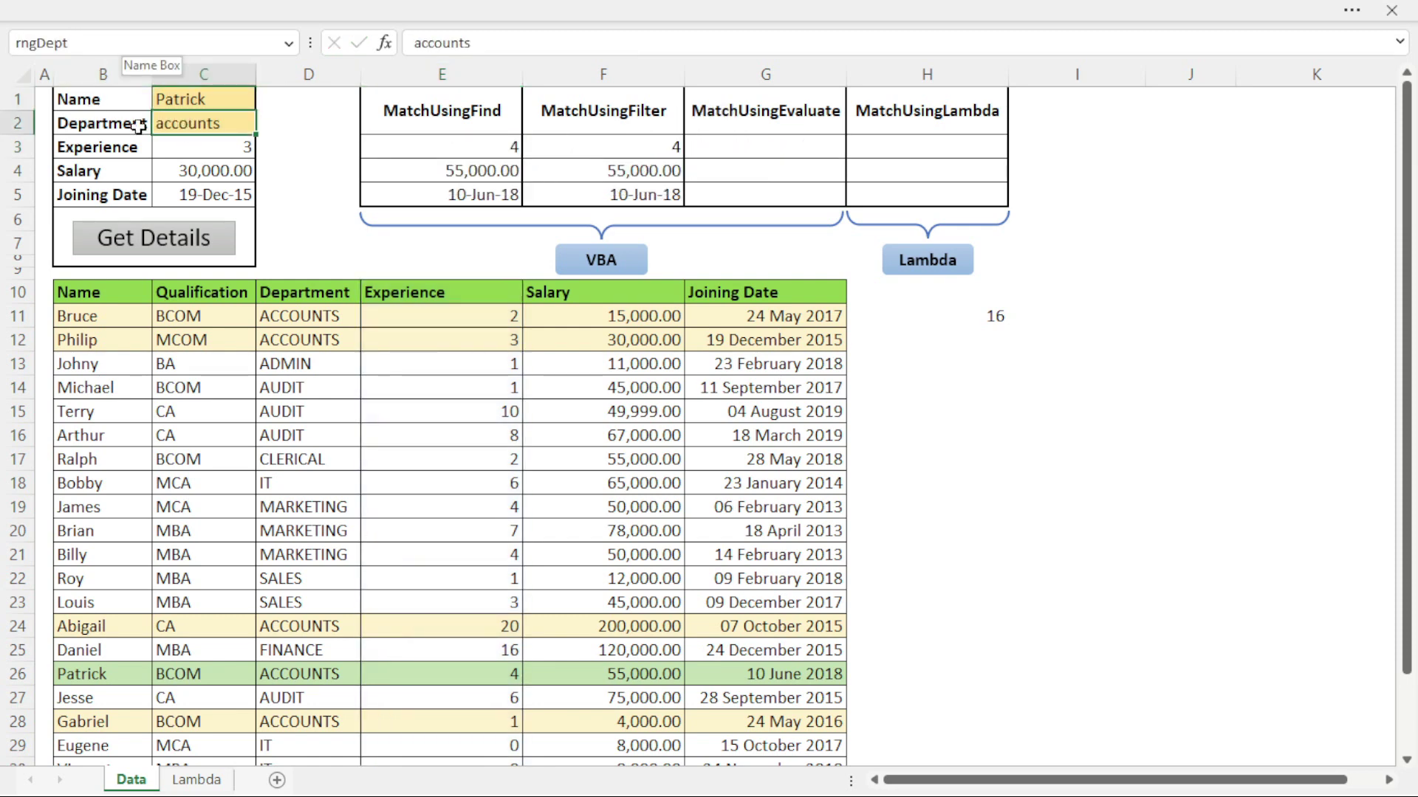
{"action": "left_click", "coordinate": [200, 95]}
{"action": "left_click", "coordinate": [204, 132]}
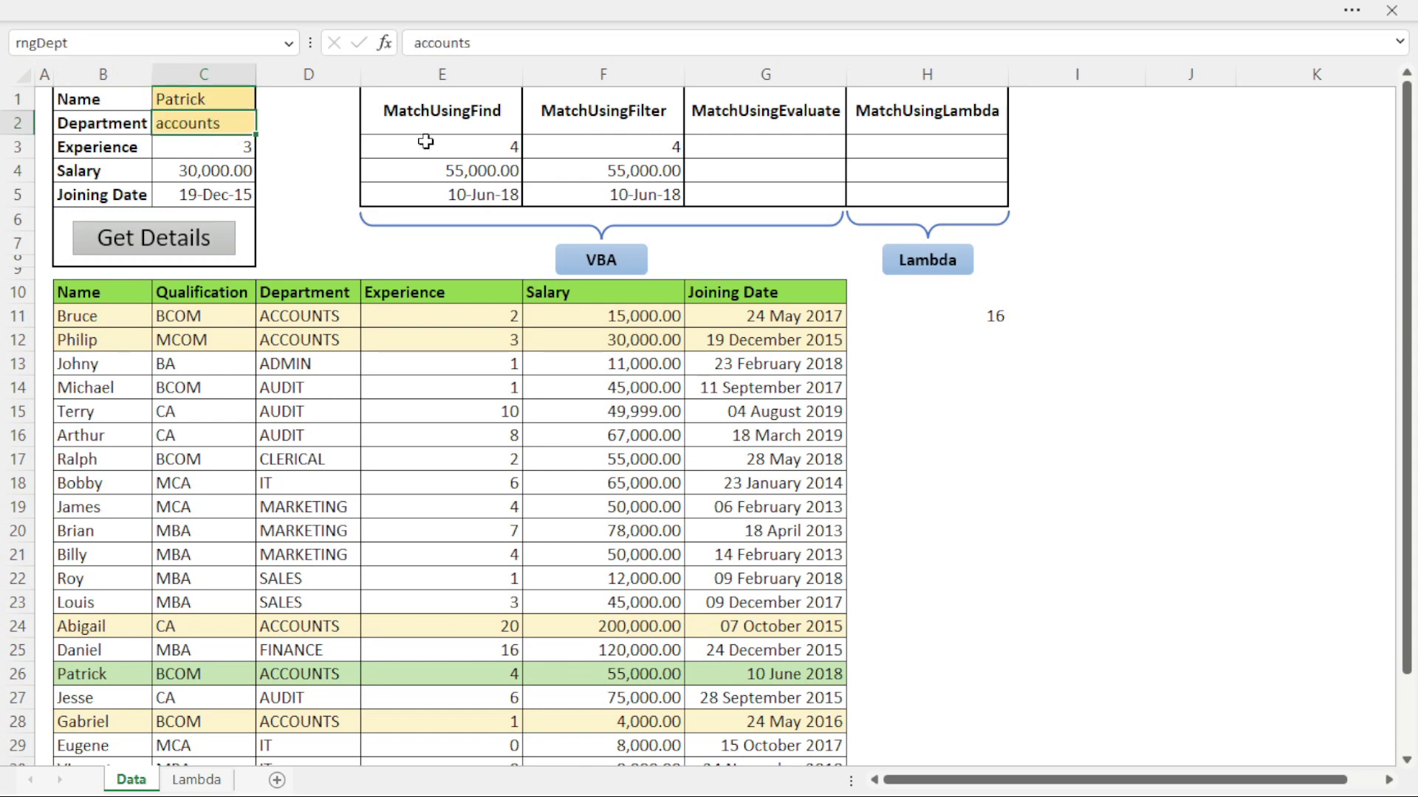
{"action": "left_click", "coordinate": [472, 144]}
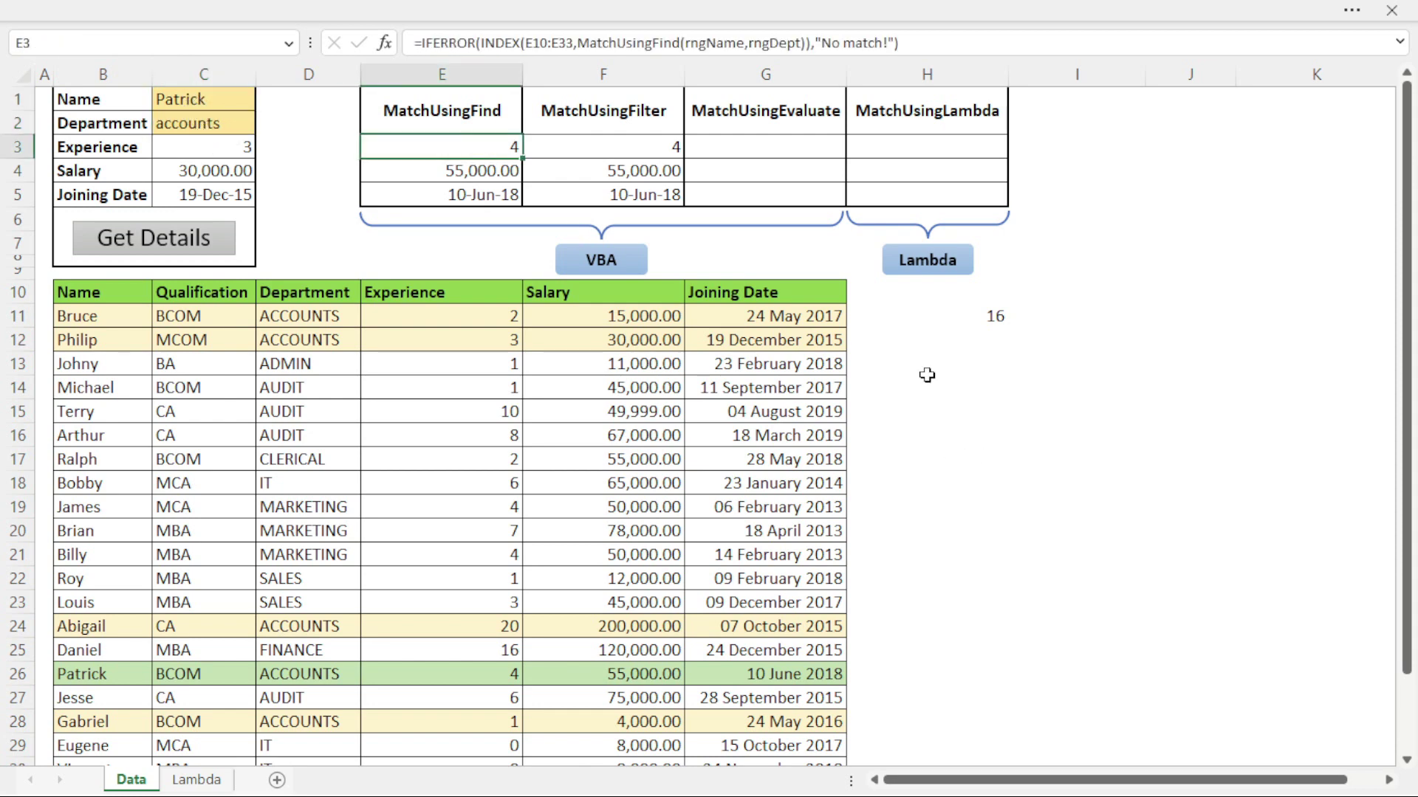
Step: Start a formula in H12 with the custom function MatchUsingFind
{"action": "left_click", "coordinate": [936, 345]}
{"action": "type", "text": "=mat"}
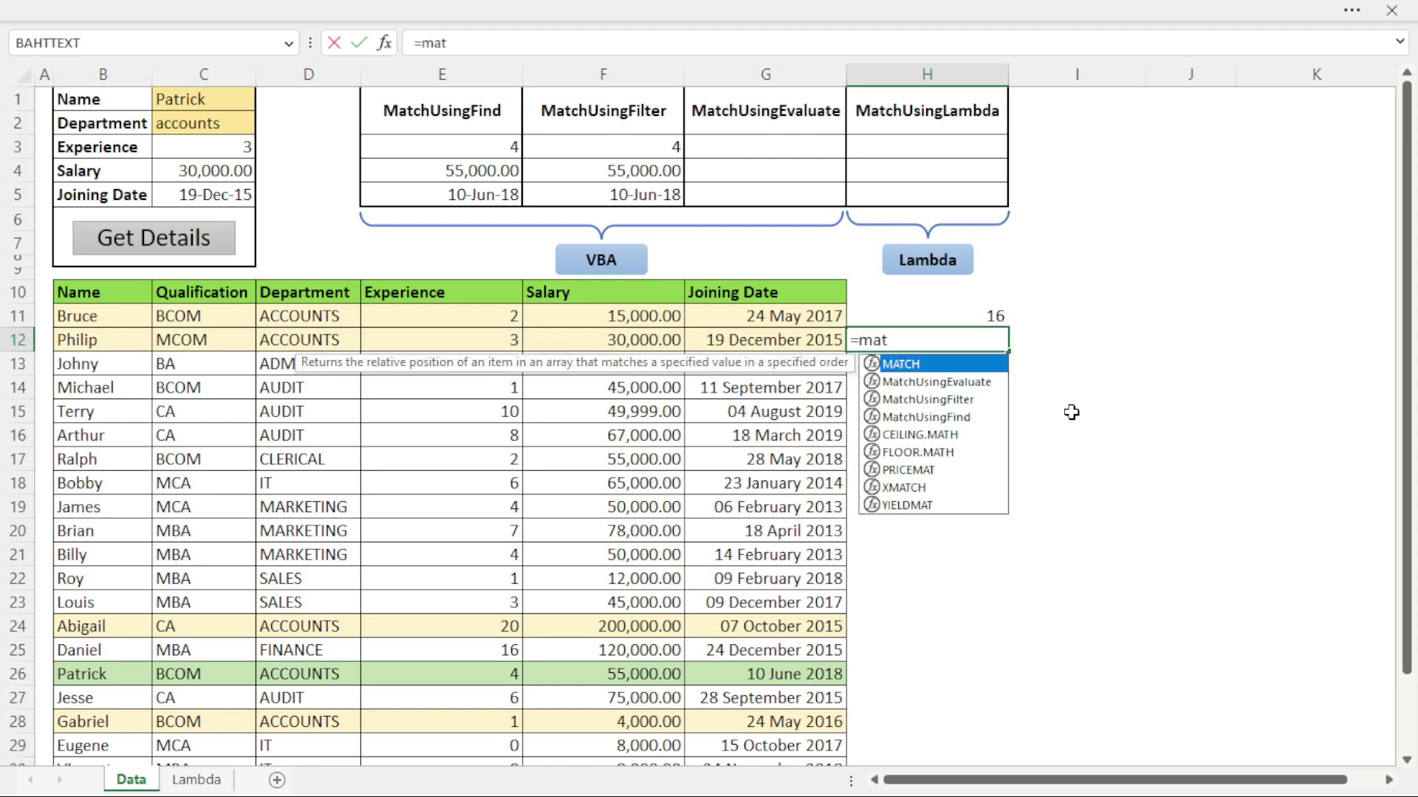
{"action": "type", "text": "chu"}
{"action": "key", "text": "Down"}
{"action": "key", "text": "Down"}
{"action": "key", "text": "Up"}
{"action": "key", "text": "Up"}
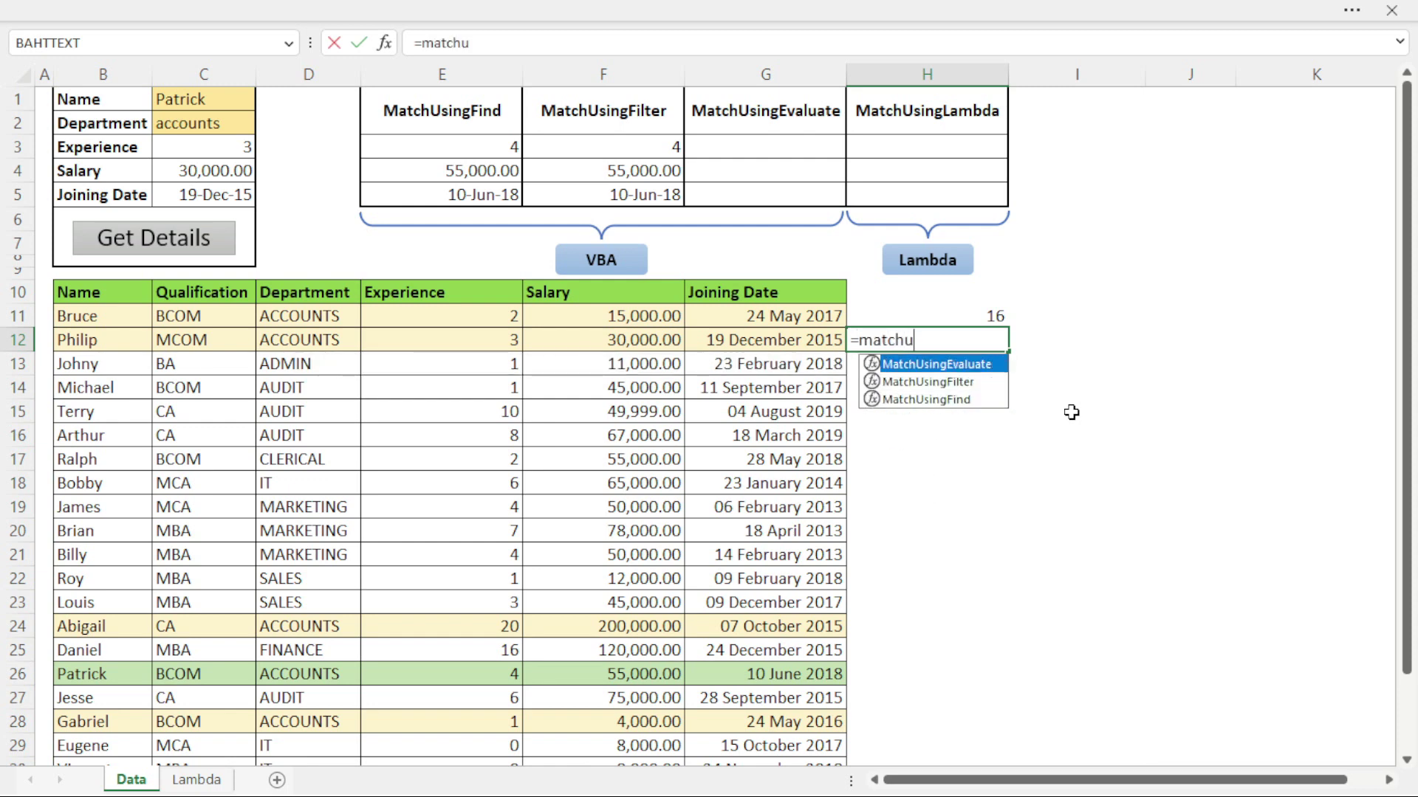
{"action": "key", "text": "Down"}
{"action": "key", "text": "Down"}
{"action": "key", "text": "Tab"}
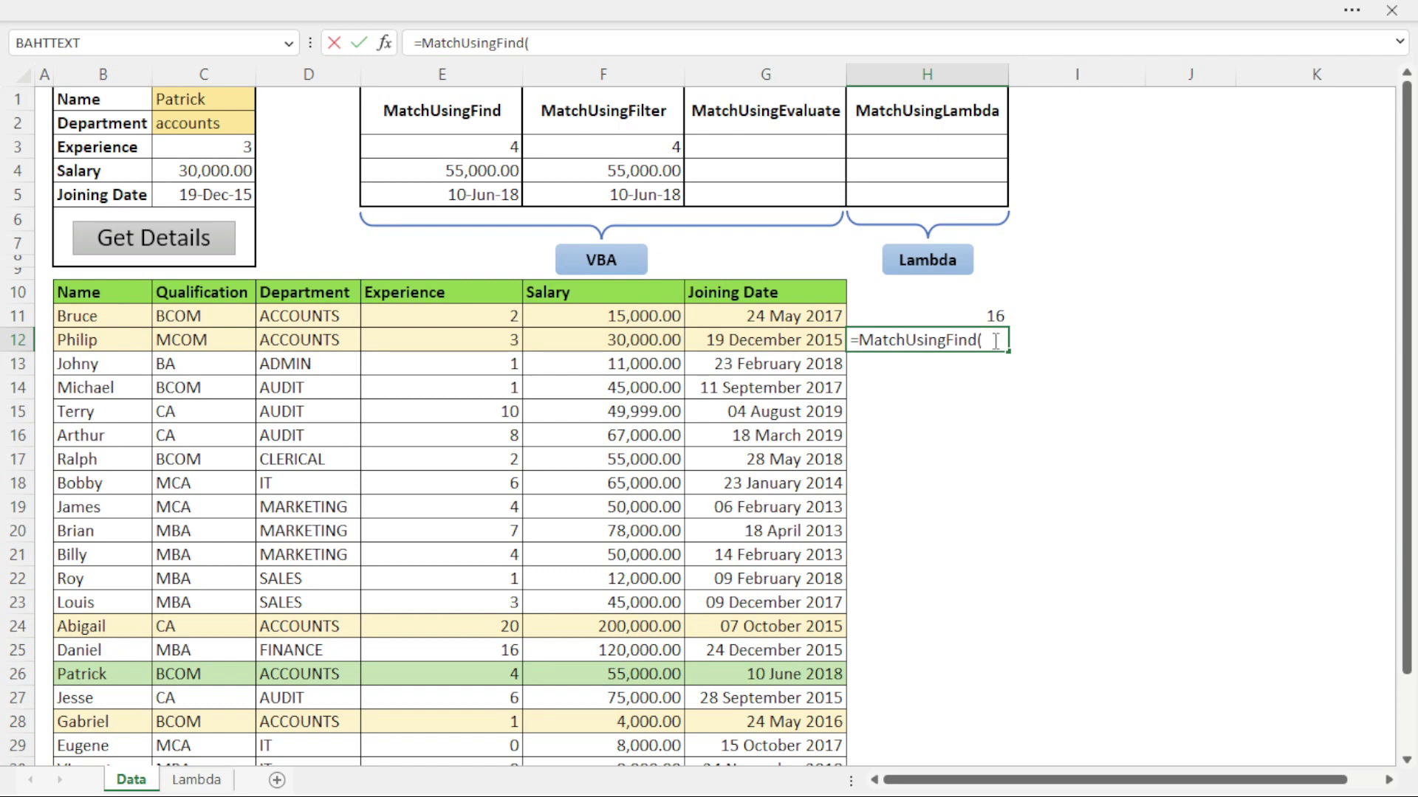
Step: Supply rngName and rngDept as the MatchUsingFind arguments and commit the formula in H12
{"action": "left_click", "coordinate": [215, 99]}
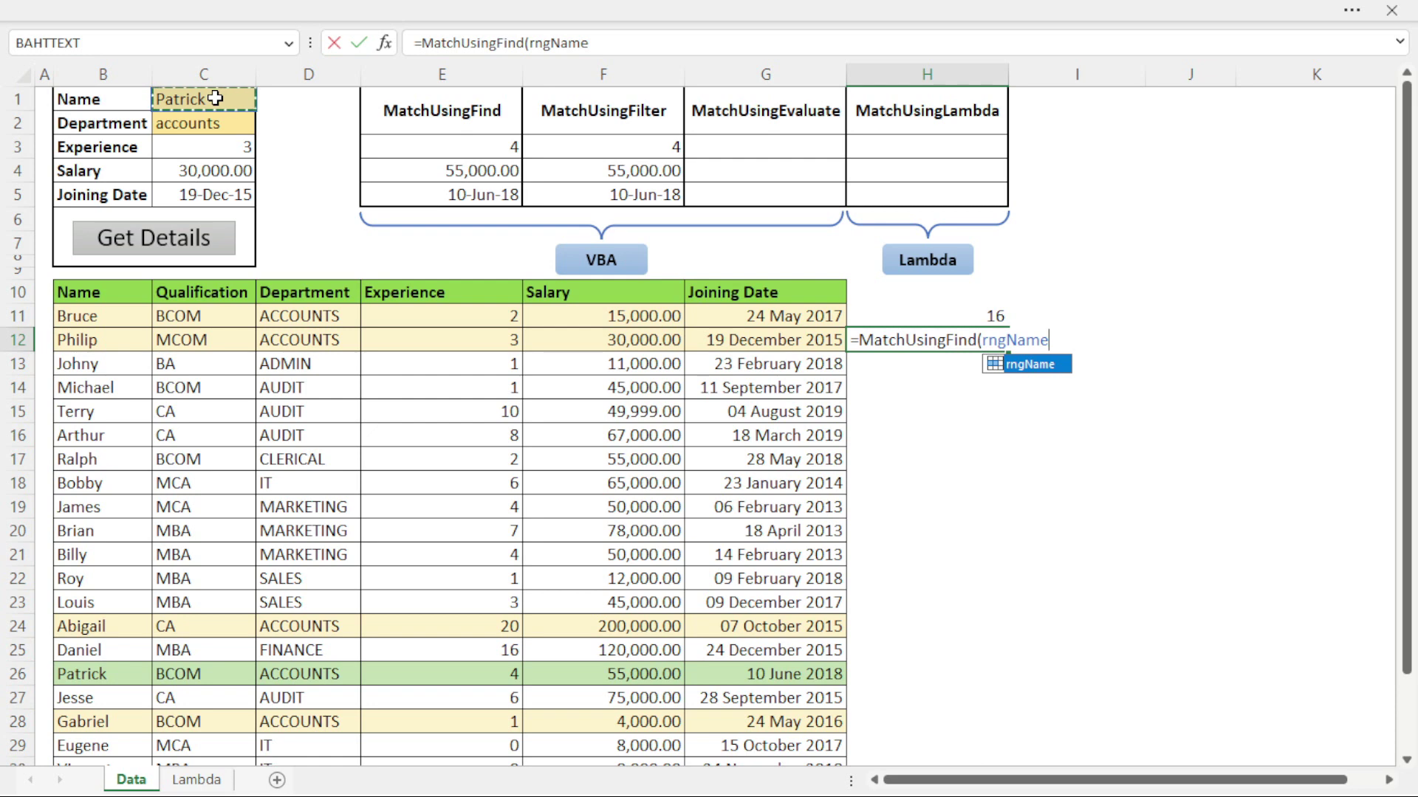
{"action": "type", "text": ","}
{"action": "left_click", "coordinate": [214, 125]}
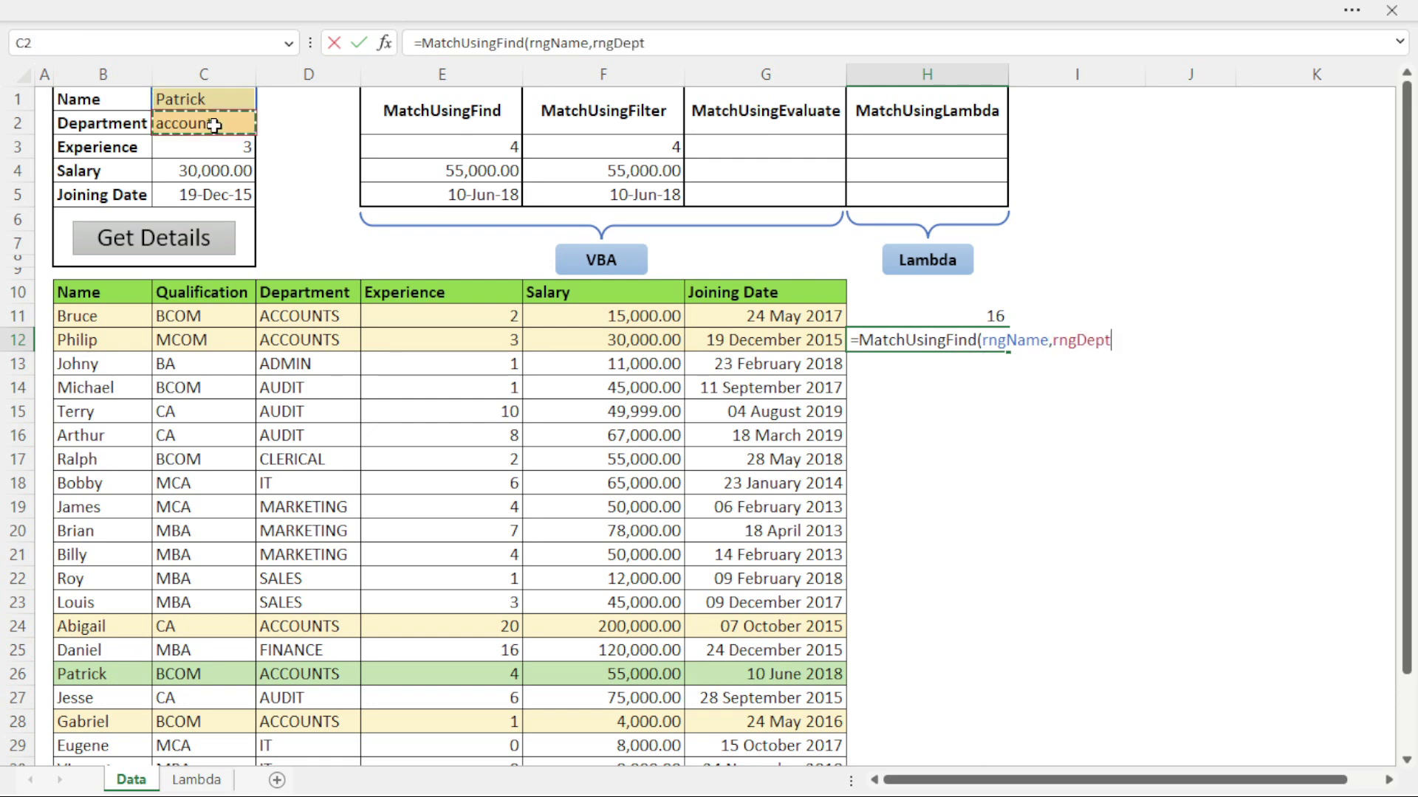
{"action": "type", "text": ")"}
{"action": "key", "text": "Return"}
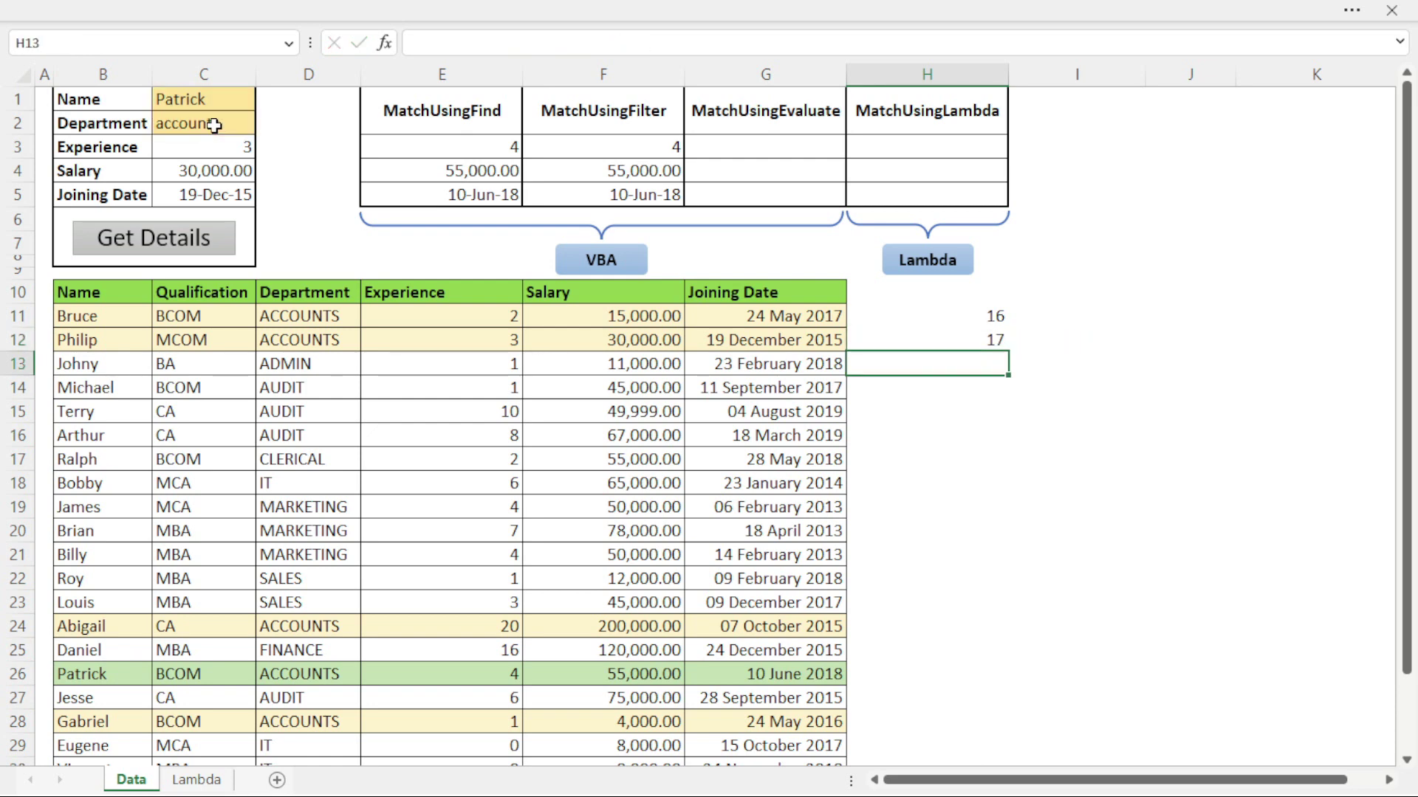
Step: Extend the MATCH ranges in H11 to include the header row, using B10:B33 and D10:D33
{"action": "double_click", "coordinate": [964, 333]}
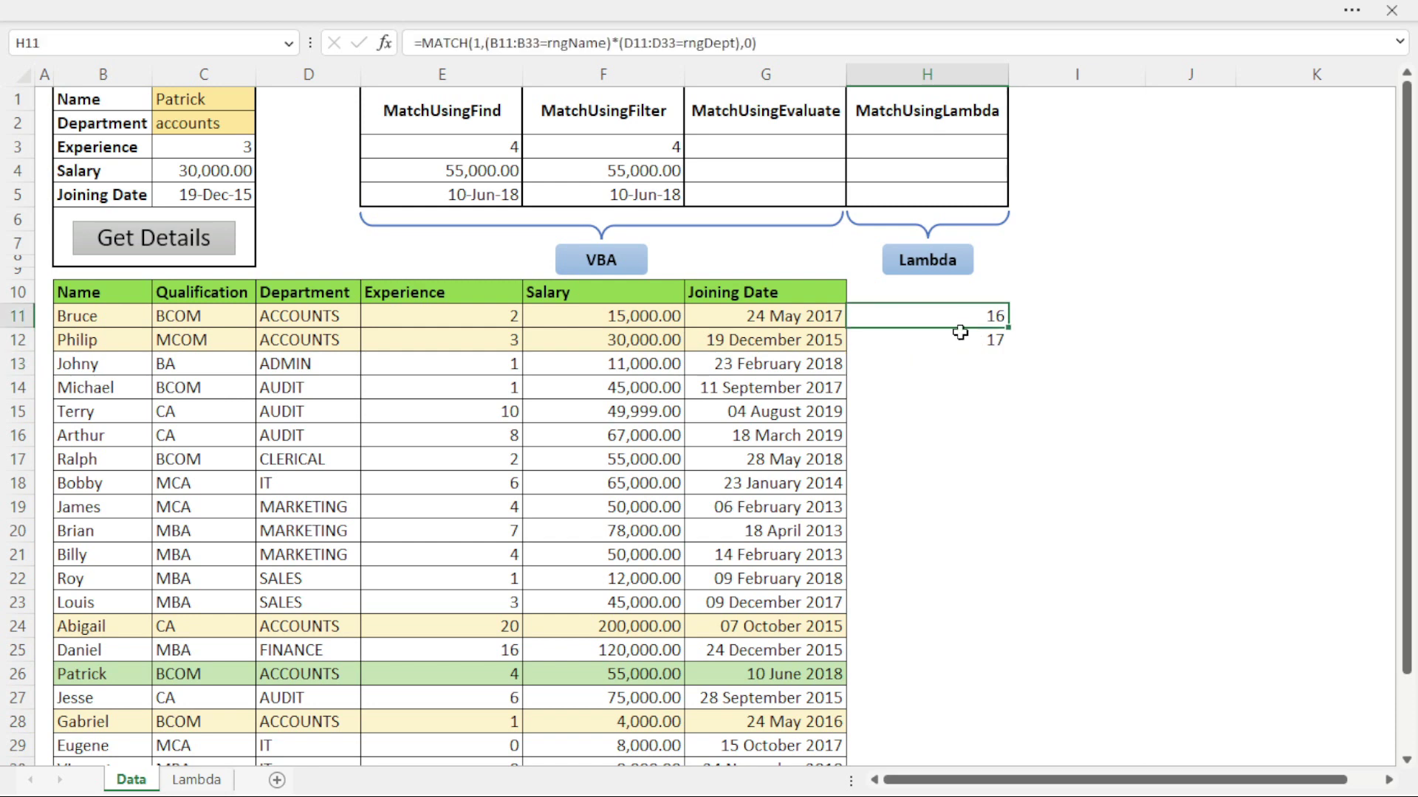
{"action": "key", "text": "Escape"}
{"action": "double_click", "coordinate": [952, 314]}
{"action": "left_click_drag", "start_coordinate": [144, 312], "coordinate": [148, 290]}
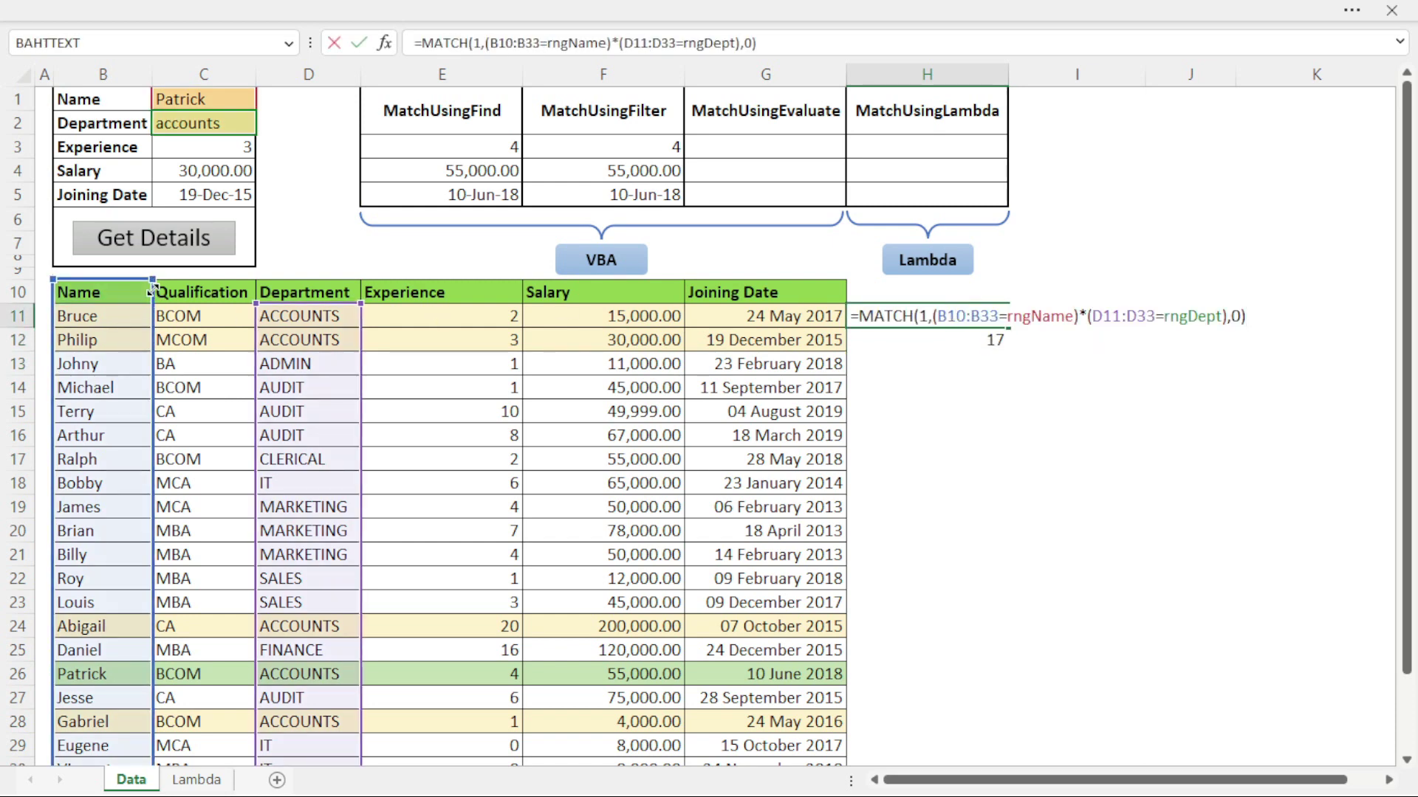
{"action": "left_click_drag", "start_coordinate": [359, 298], "coordinate": [361, 278]}
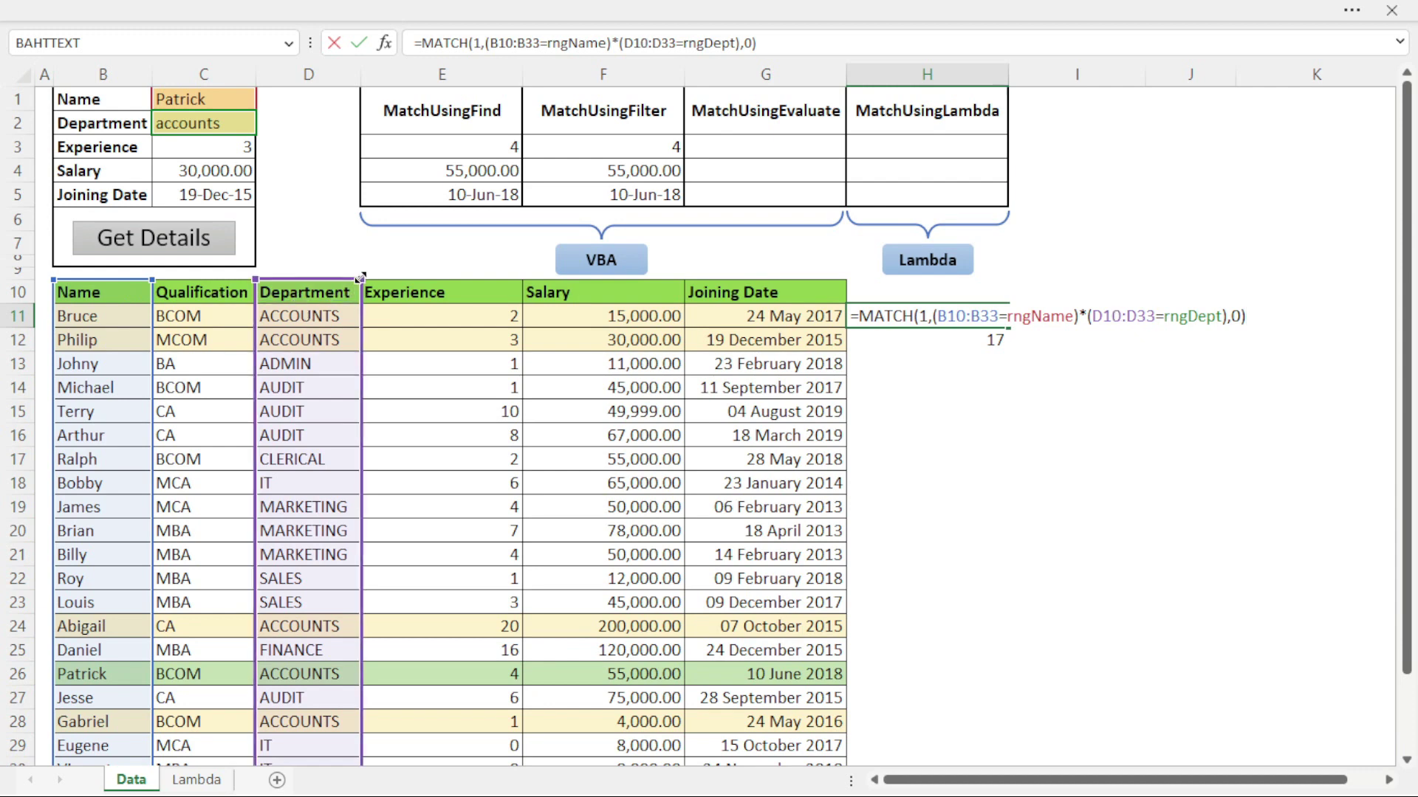
{"action": "key", "text": "Return"}
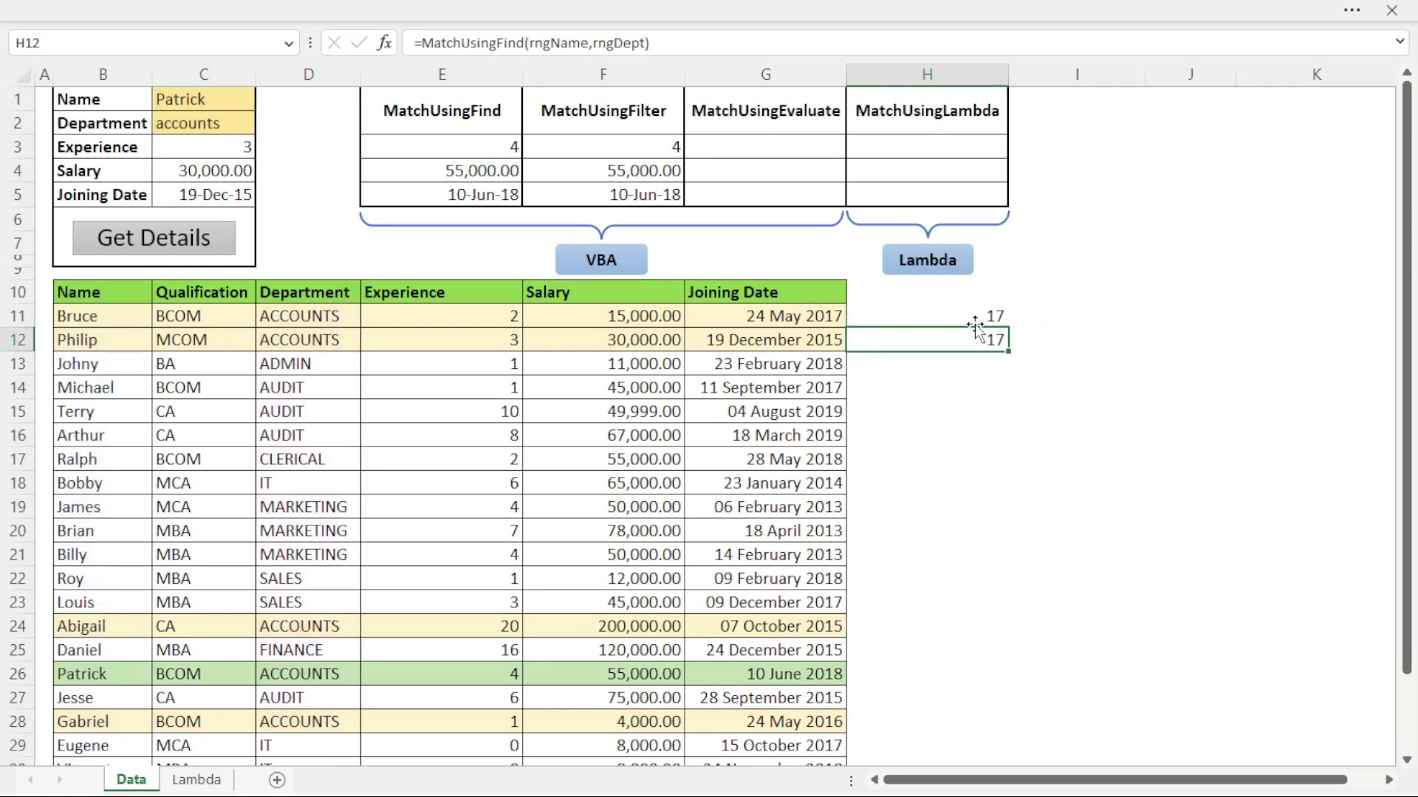
Step: Compare the MATCH formula in H11 with the MatchUsingFind formula in H12
{"action": "left_click", "coordinate": [972, 319]}
{"action": "double_click", "coordinate": [955, 341]}
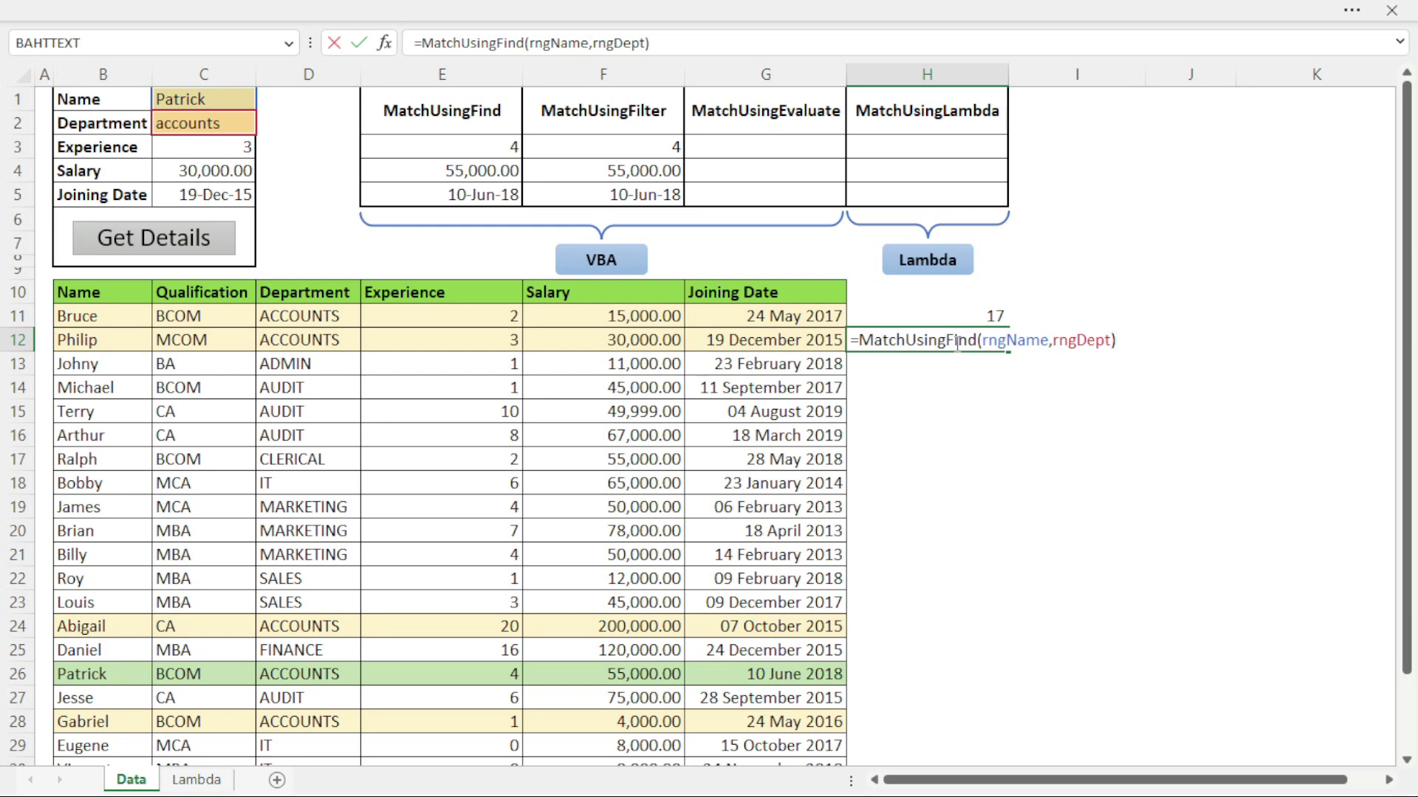
{"action": "key", "text": "ctrl+Return"}
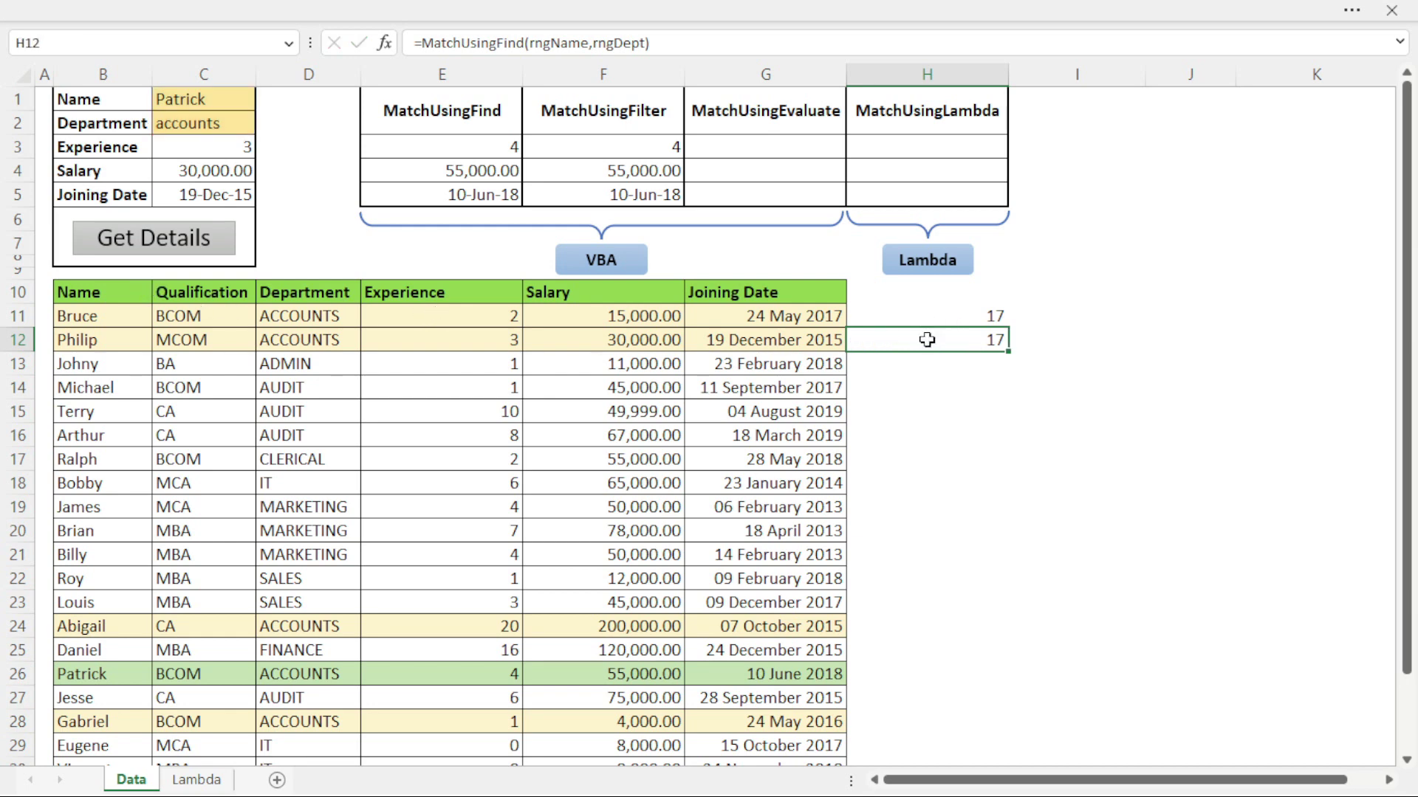
{"action": "left_click", "coordinate": [924, 316]}
{"action": "left_click", "coordinate": [925, 337]}
{"action": "double_click", "coordinate": [925, 337]}
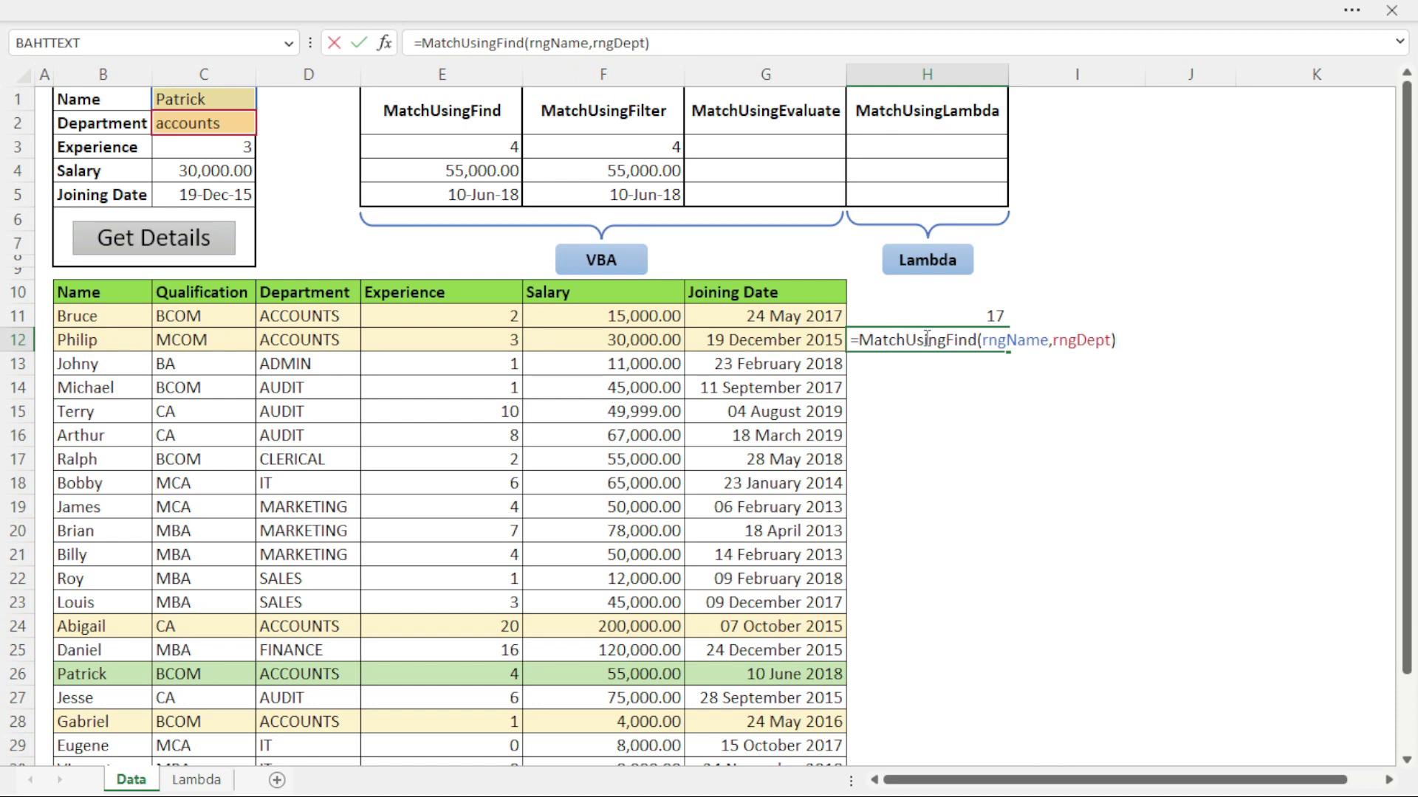
{"action": "double_click", "coordinate": [928, 339]}
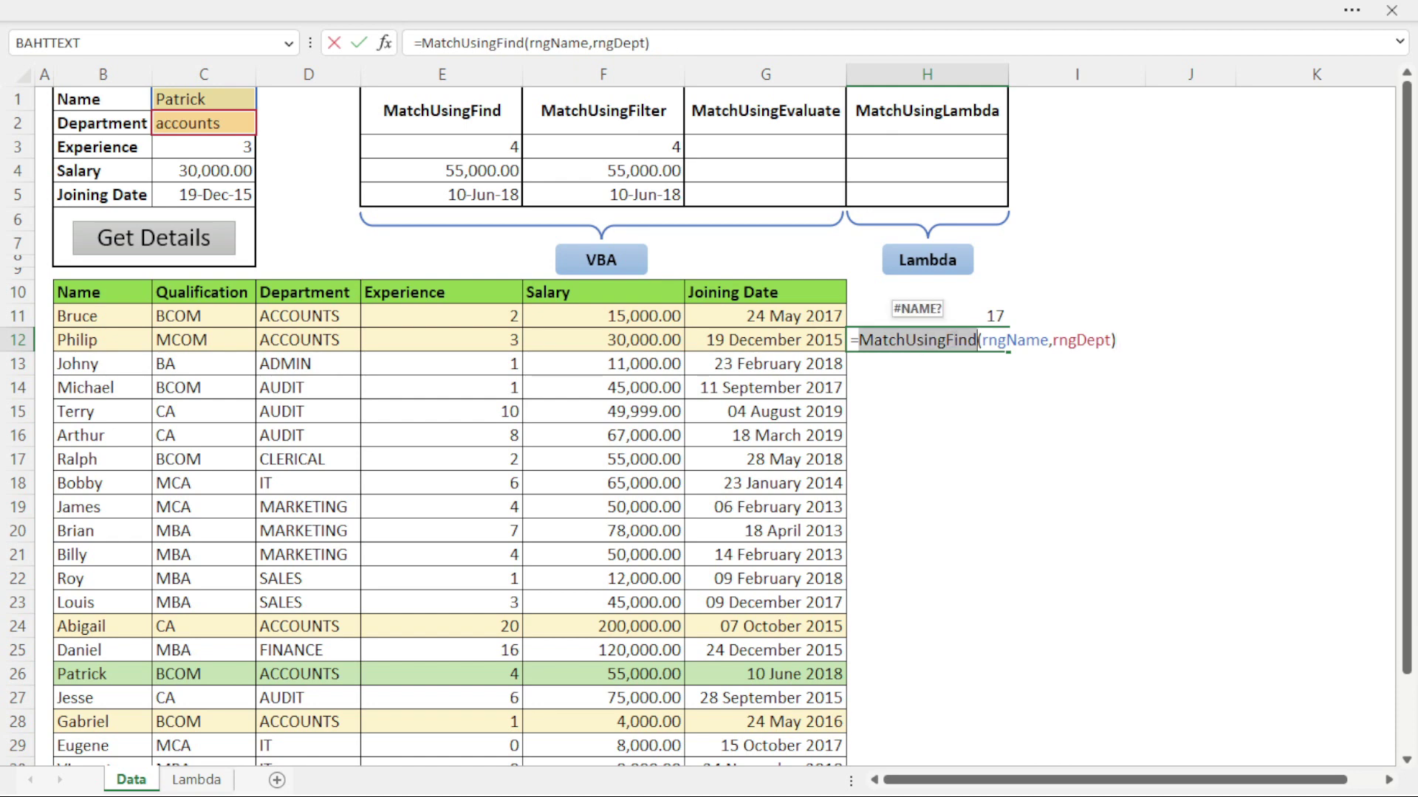
{"action": "key", "text": "ctrl+Return"}
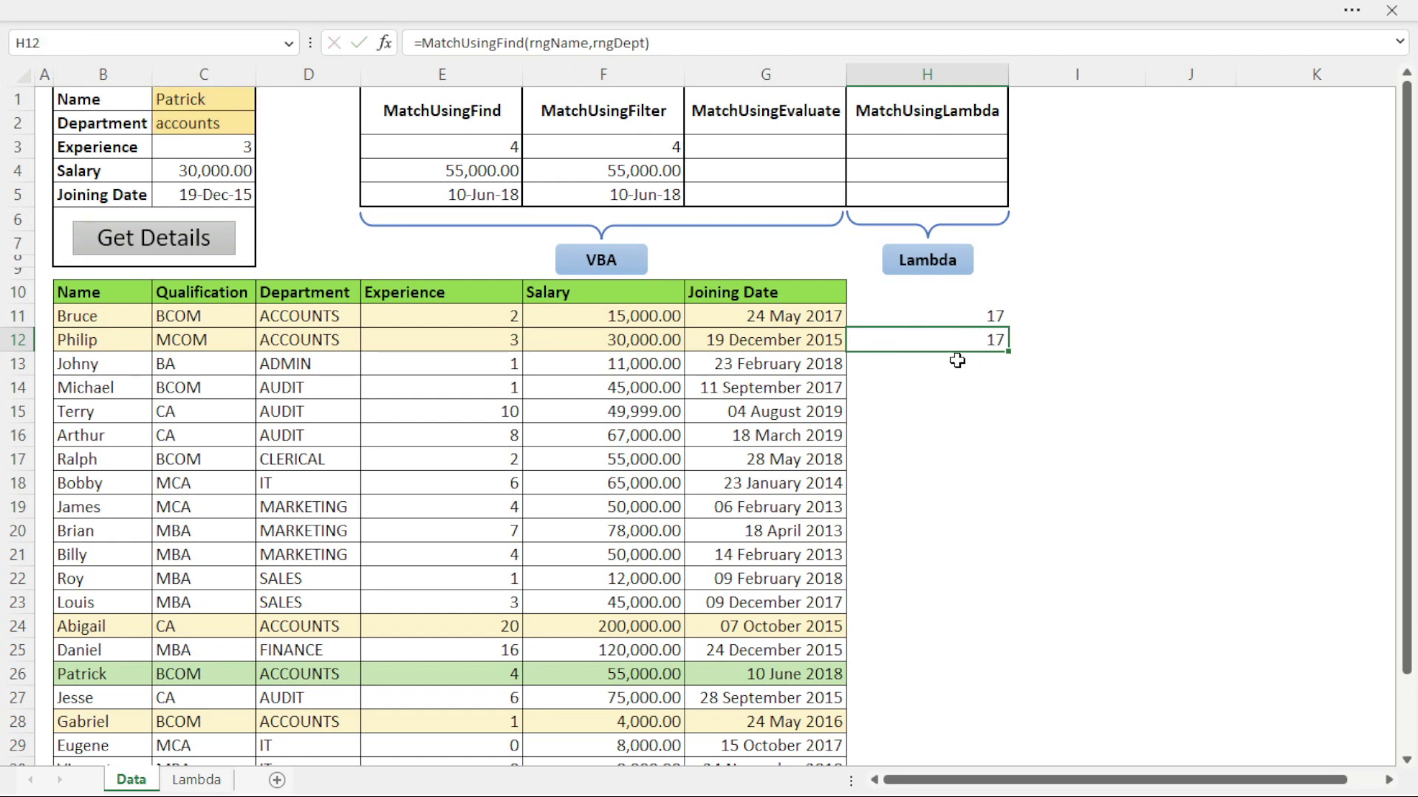
{"action": "left_click", "coordinate": [955, 365]}
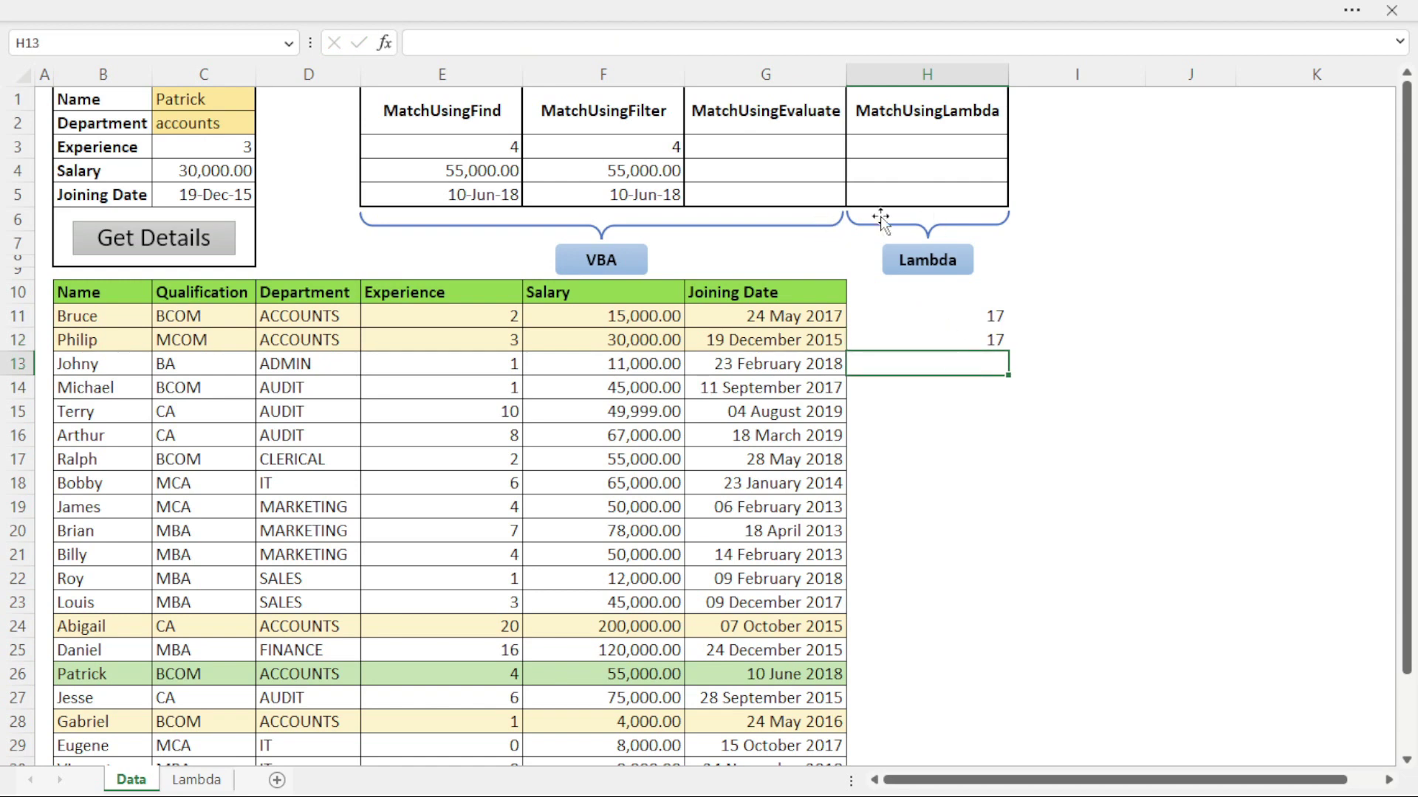
Step: Start an INDEX formula in G3 under MatchUsingEvaluate, with the Experience values E11:E33 as its array
{"action": "left_click", "coordinate": [795, 140]}
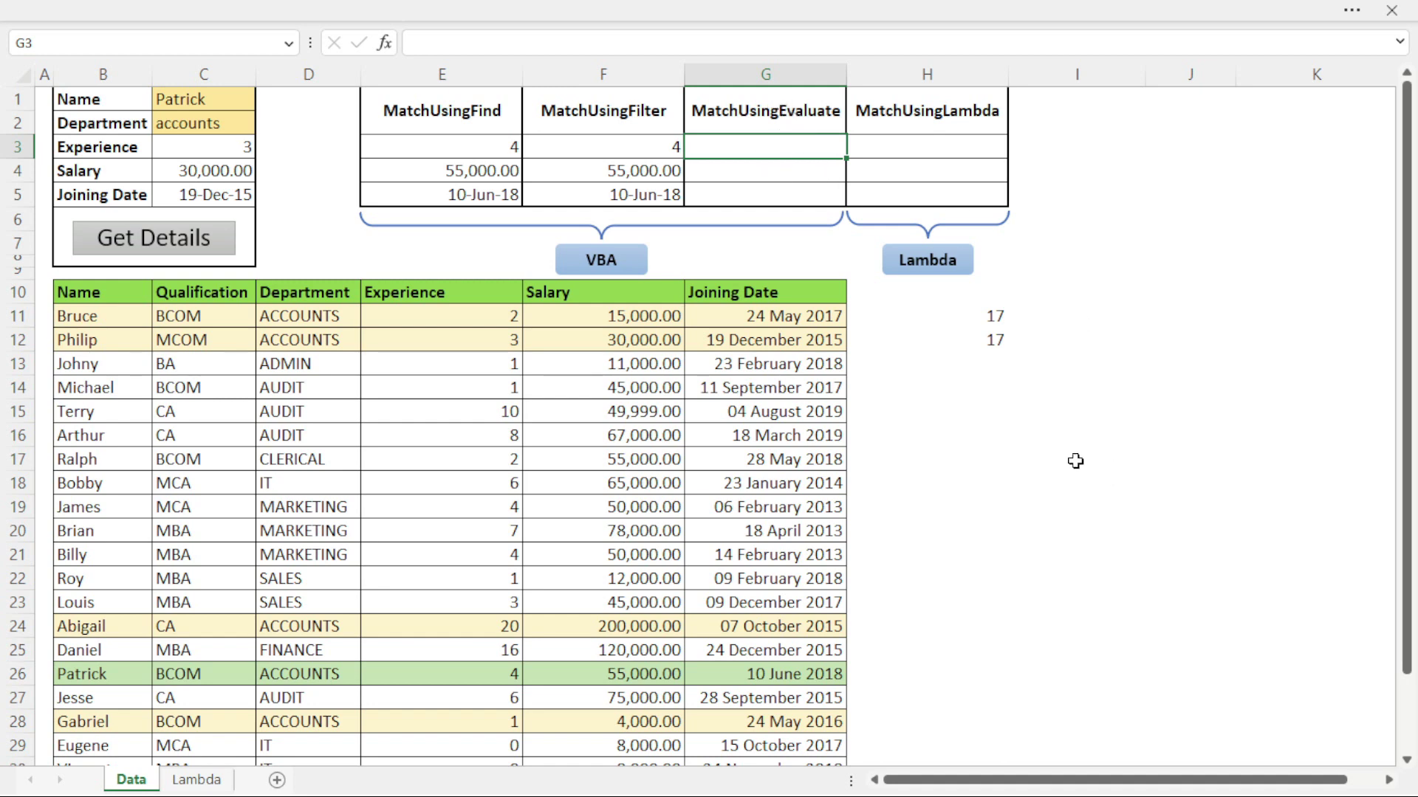
{"action": "left_click", "coordinate": [773, 116]}
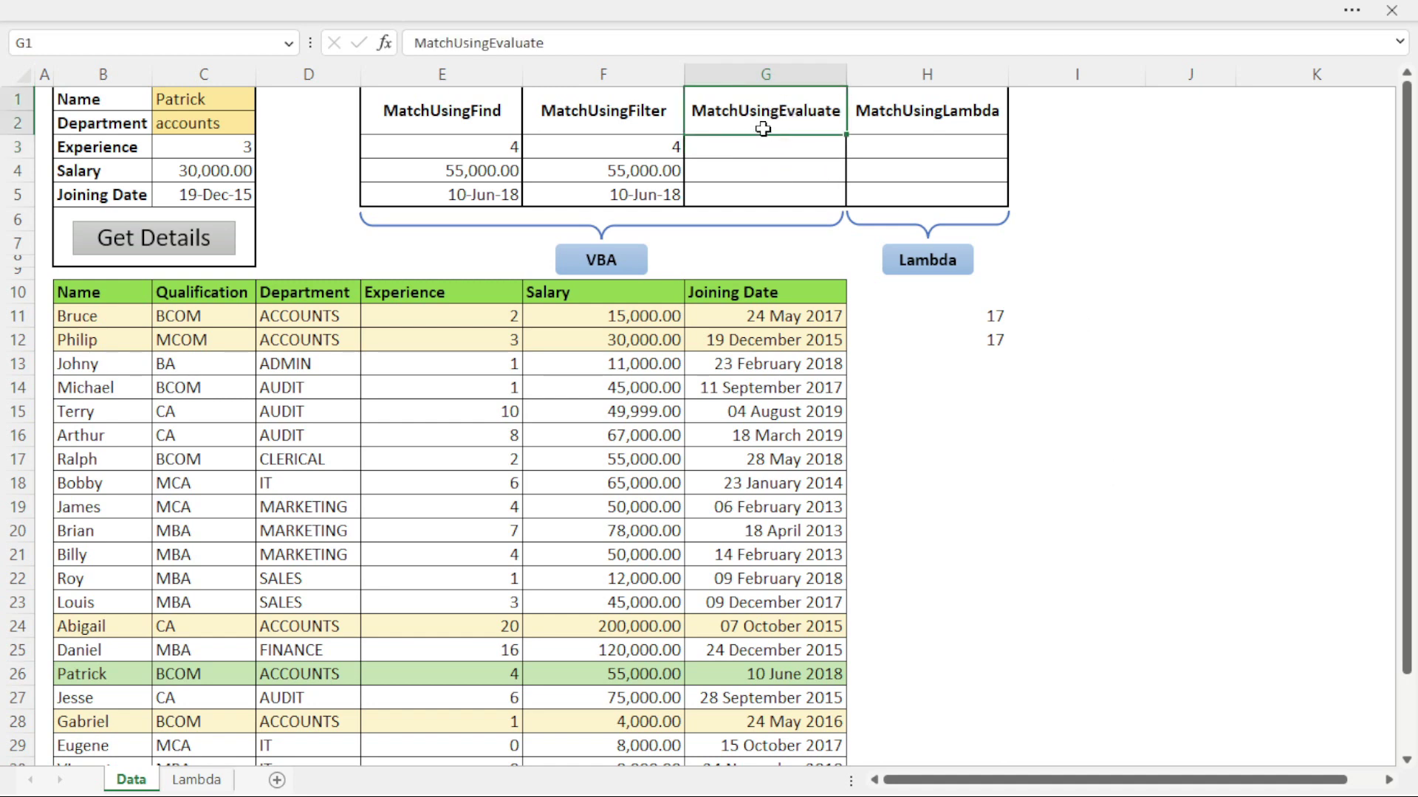
{"action": "left_click", "coordinate": [762, 148]}
{"action": "type", "text": "="}
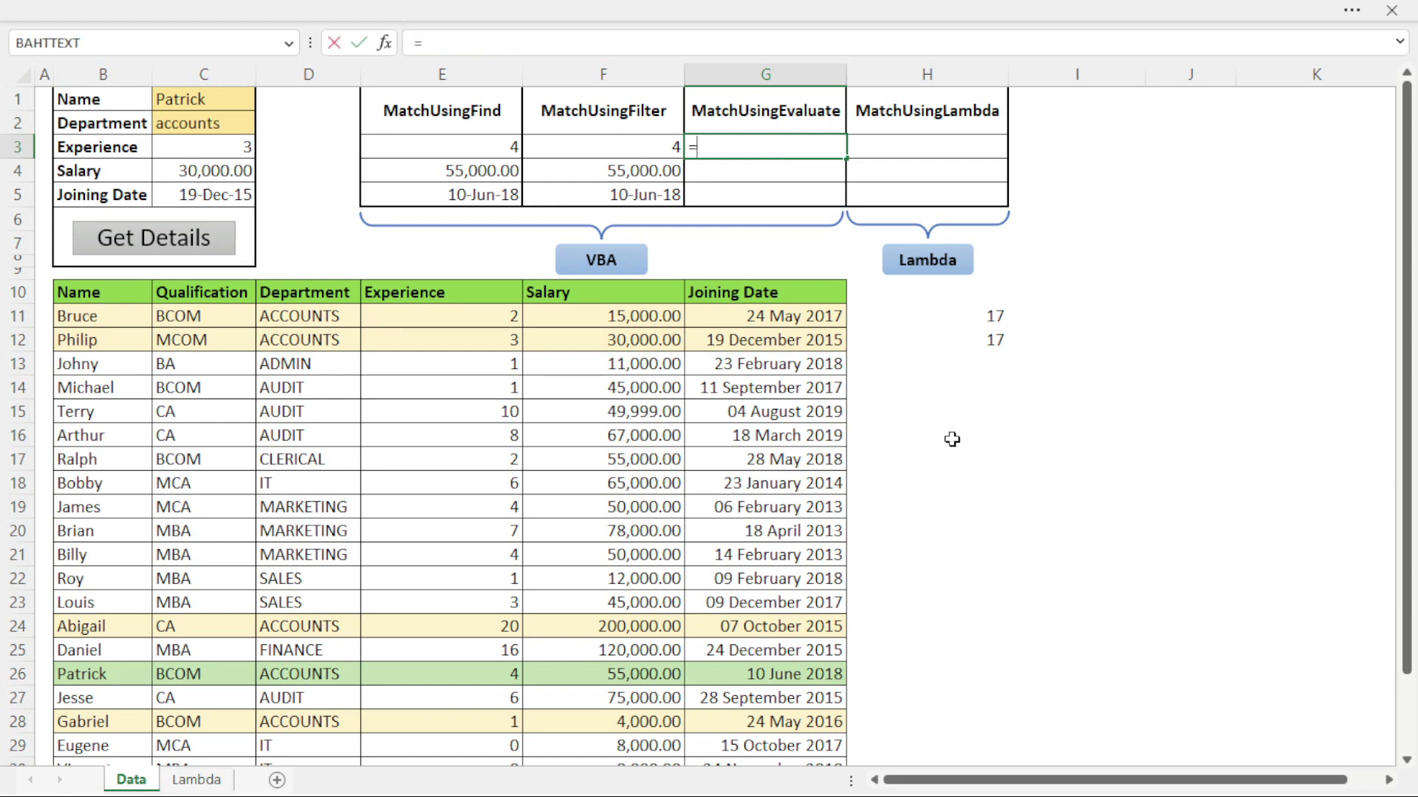
{"action": "type", "text": "inde"}
{"action": "key", "text": "Tab"}
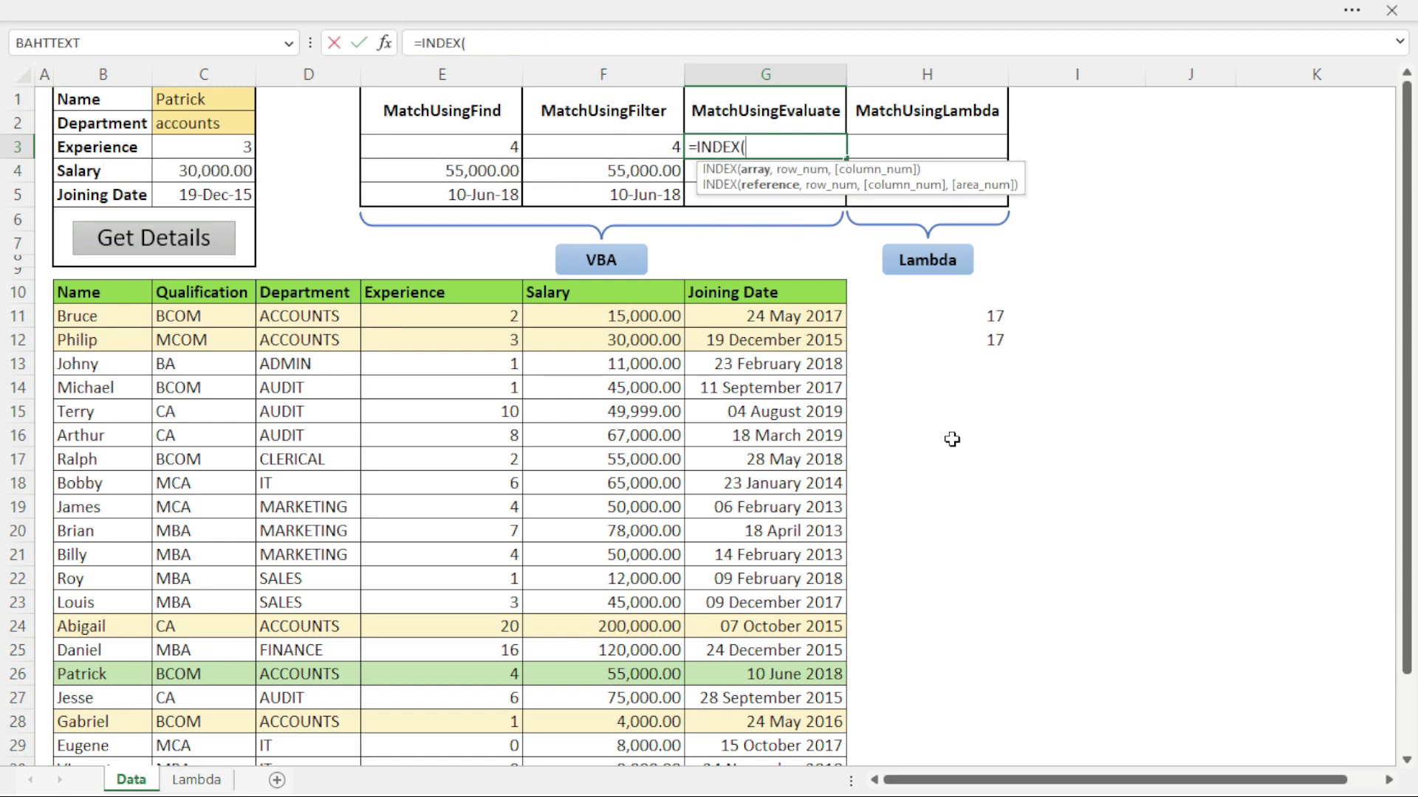
{"action": "left_click", "coordinate": [443, 319]}
{"action": "key", "text": "ctrl+shift+Down"}
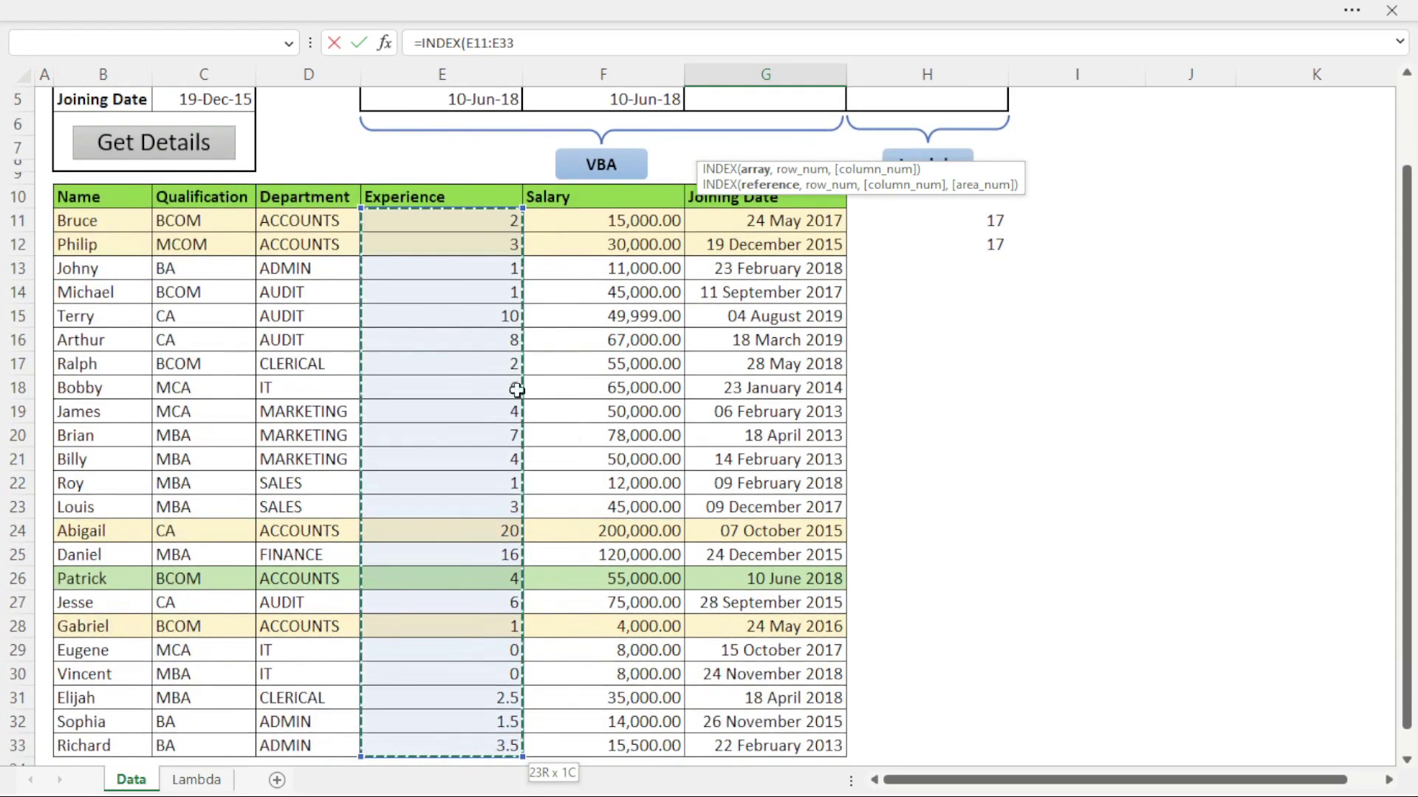
{"action": "scroll", "coordinate": [864, 474], "scroll_direction": "up", "scroll_amount": 2}
Step: Supply MatchUsingEvaluate(rngName,rngDept) as the INDEX row number in G3 and commit the formula
{"action": "type", "text": ",mat"}
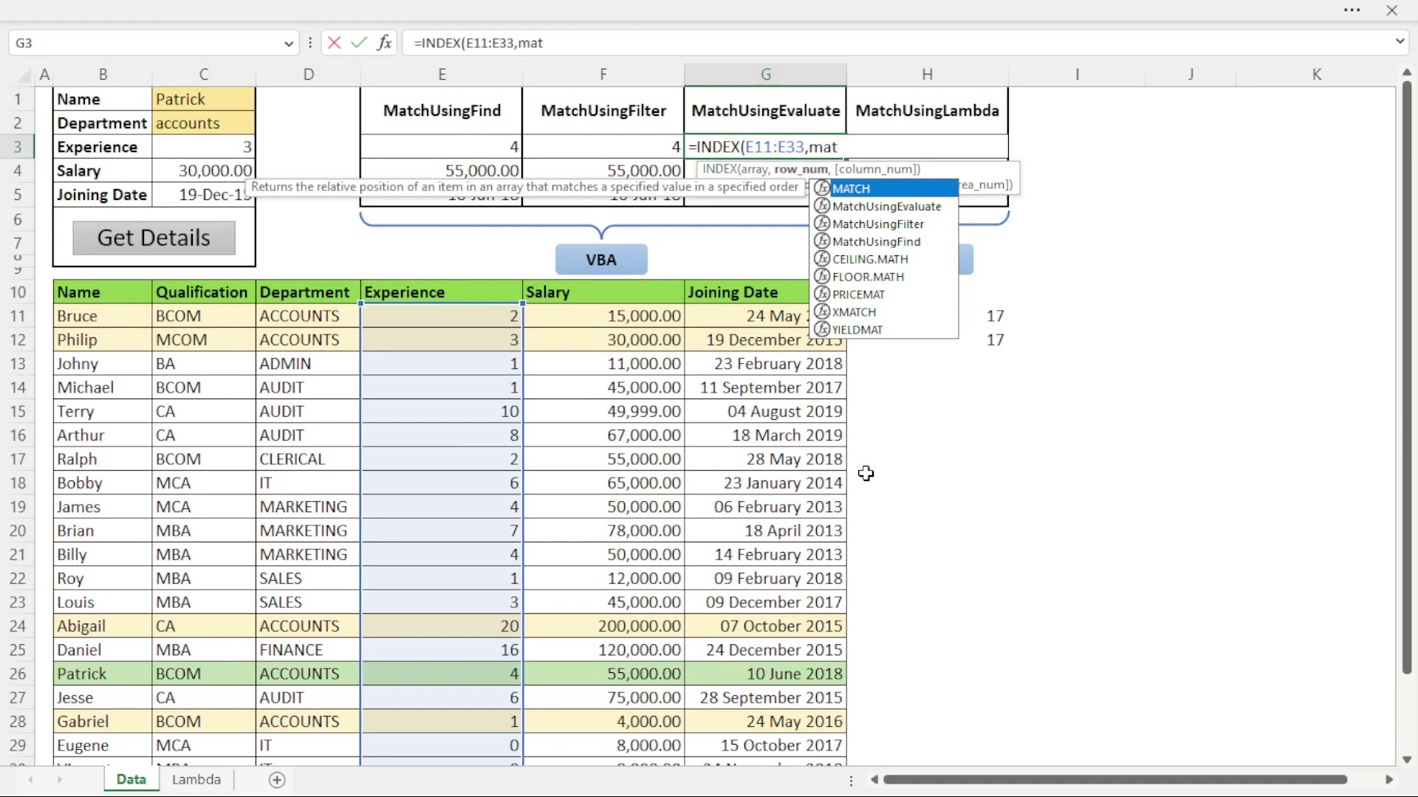
{"action": "type", "text": "chu"}
{"action": "key", "text": "Tab"}
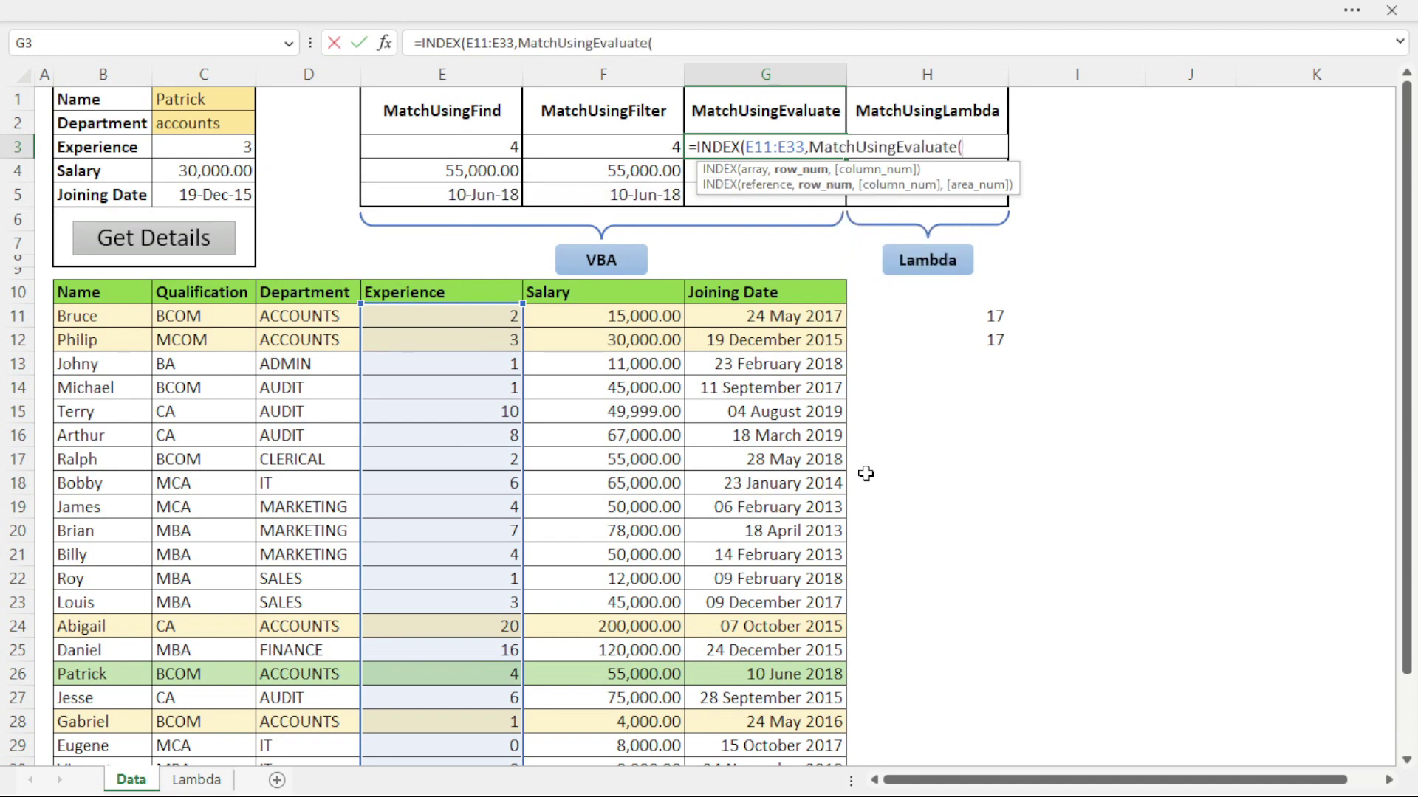
{"action": "left_click", "coordinate": [200, 99]}
{"action": "type", "text": ","}
{"action": "left_click", "coordinate": [205, 125]}
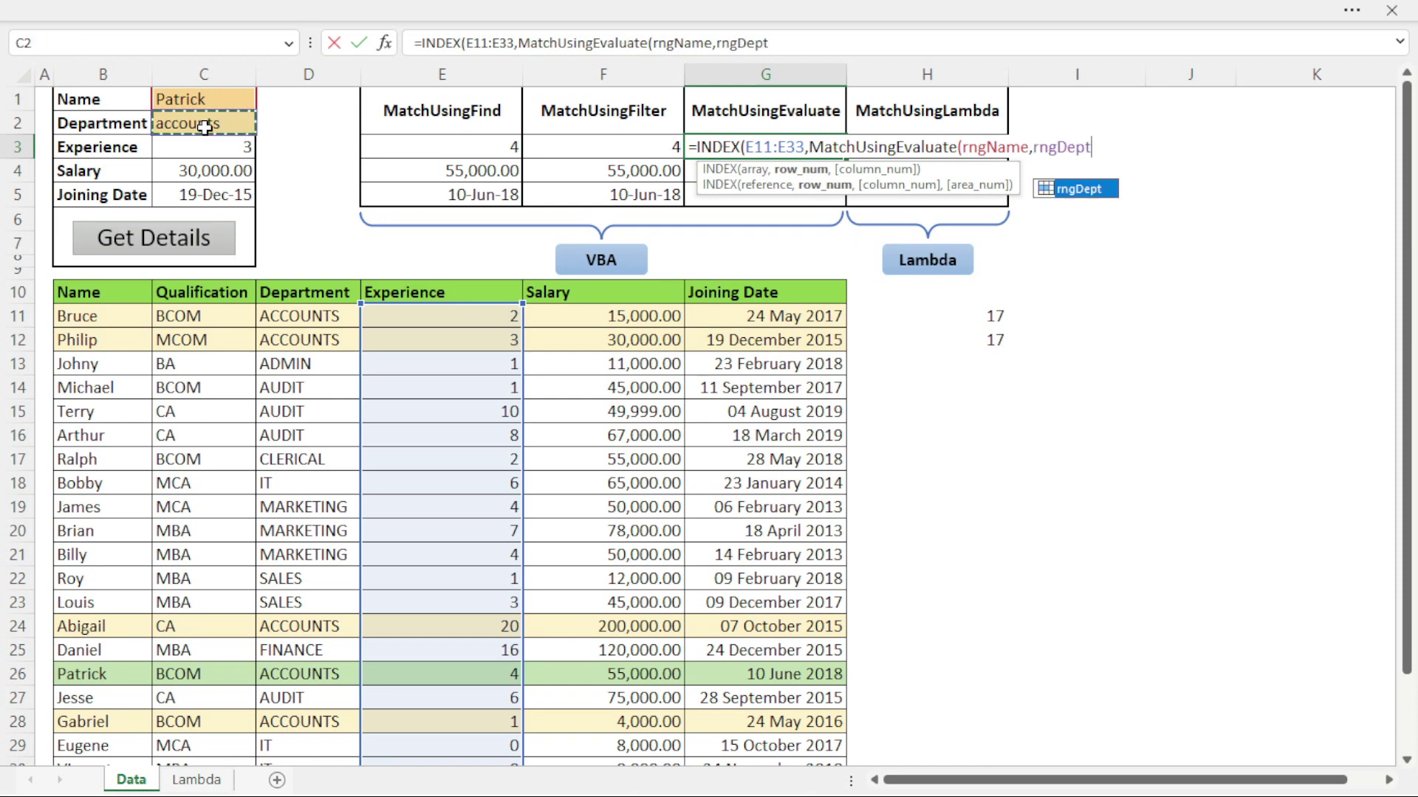
{"action": "type", "text": "),"}
{"action": "key", "text": "BackSpace"}
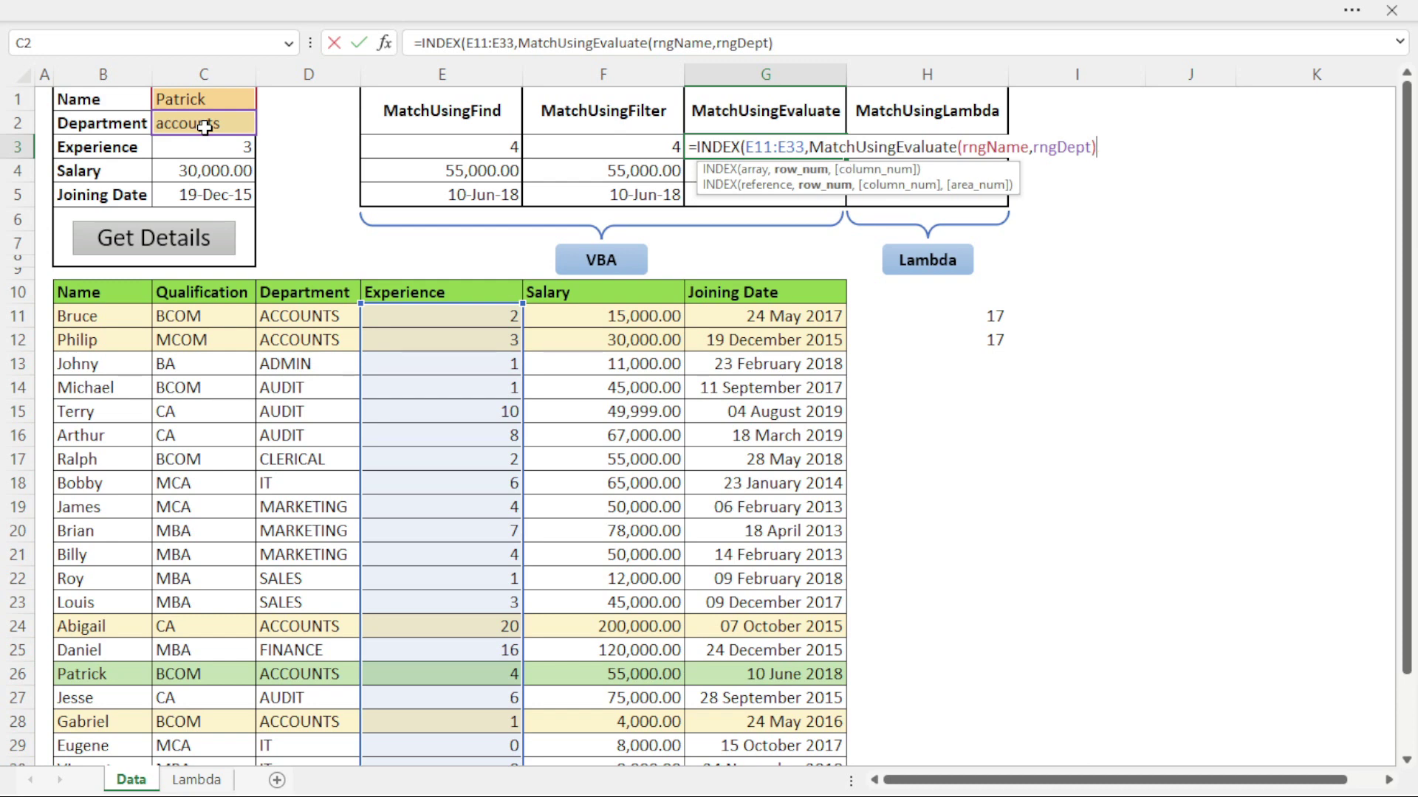
{"action": "type", "text": ")"}
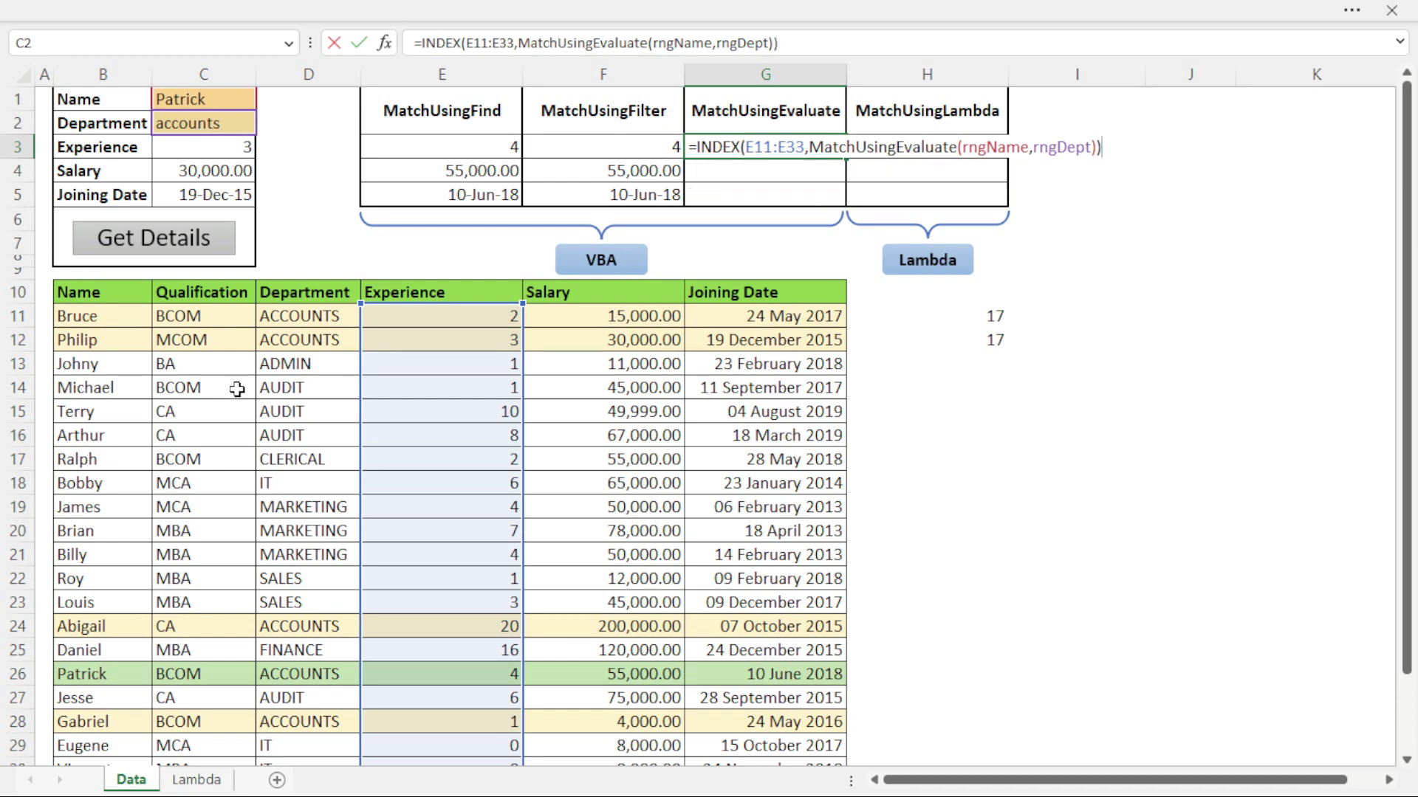
{"action": "key", "text": "Return"}
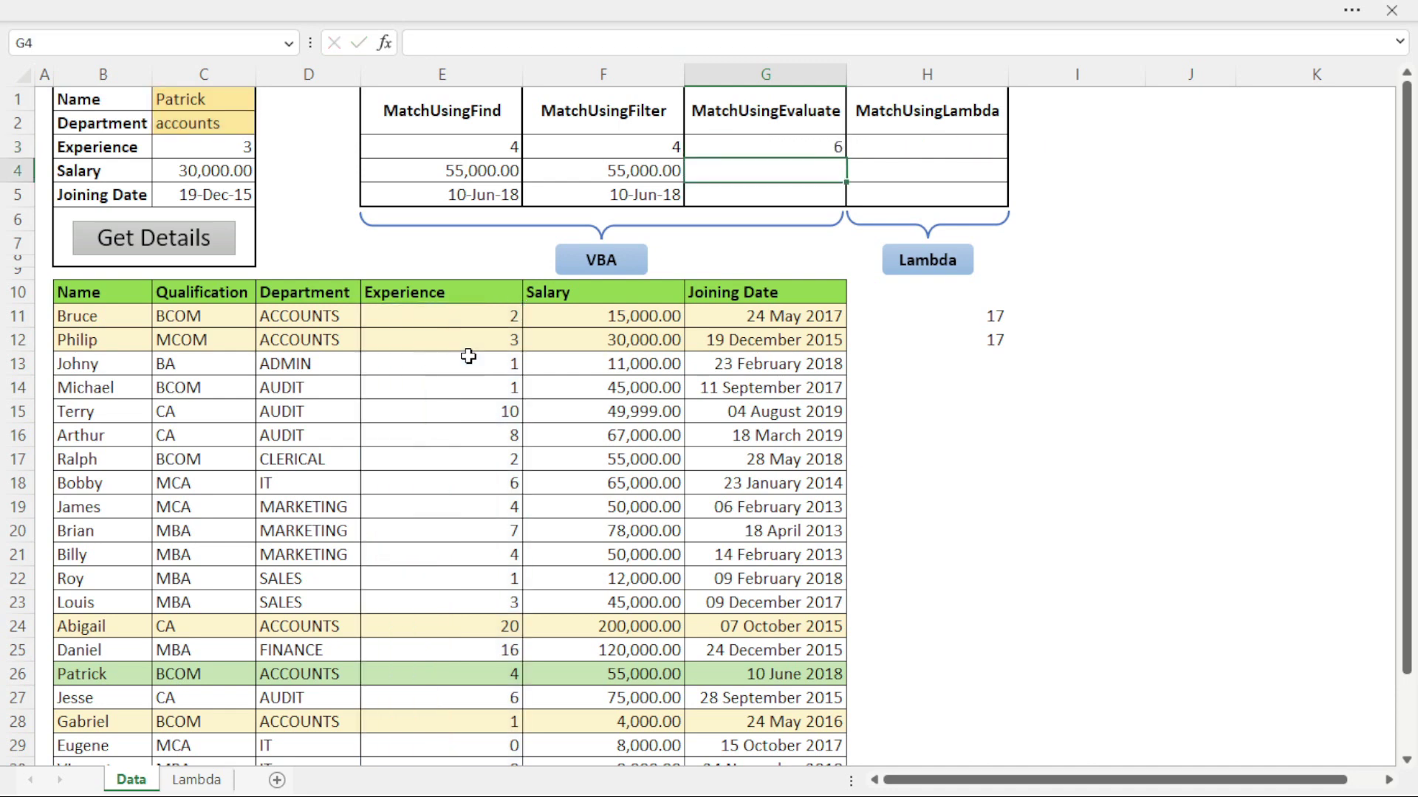
Step: Extend the INDEX array in G3 to include the header row, using E10:E33
{"action": "key", "text": "Up"}
{"action": "key", "text": "F2"}
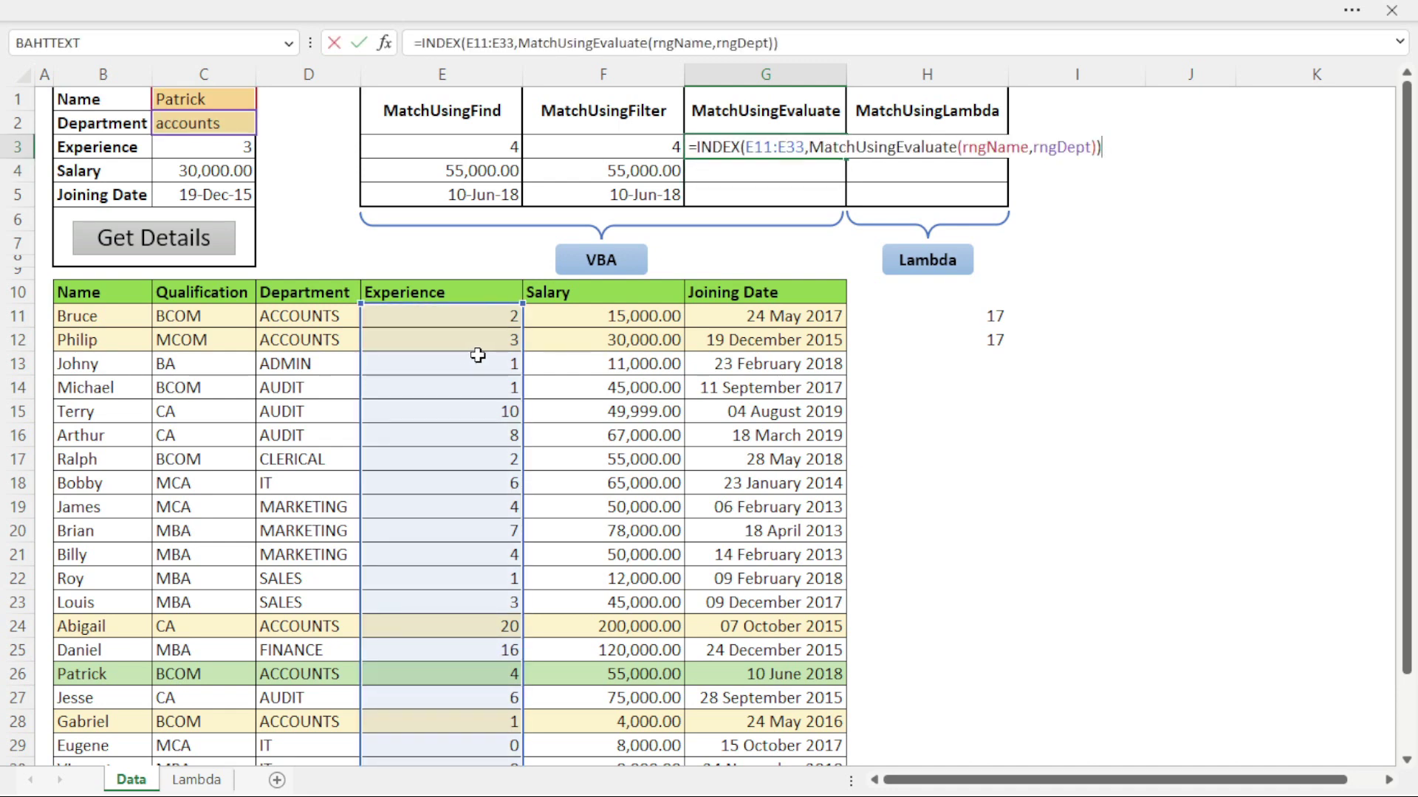
{"action": "left_click_drag", "start_coordinate": [522, 303], "coordinate": [524, 292]}
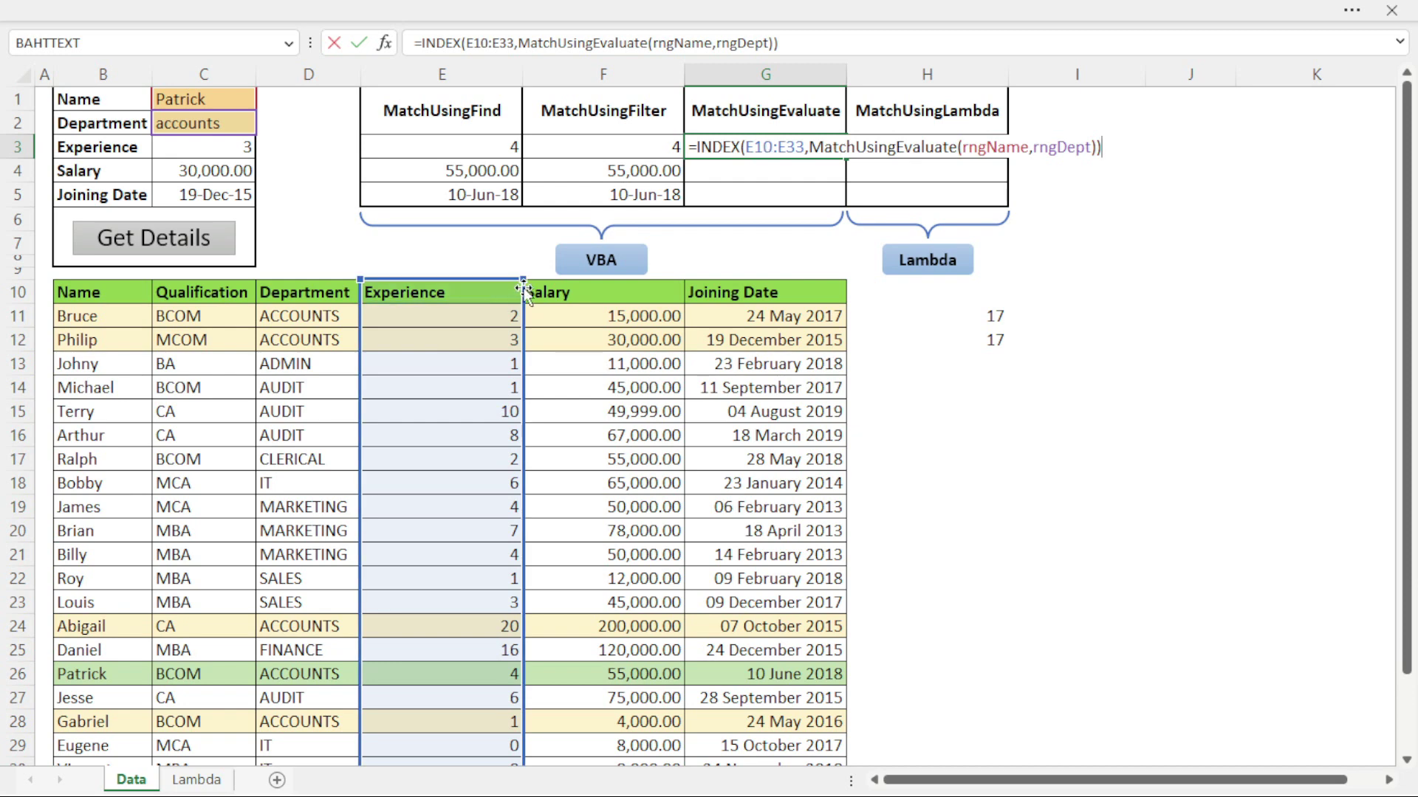
{"action": "key", "text": "ctrl+Return"}
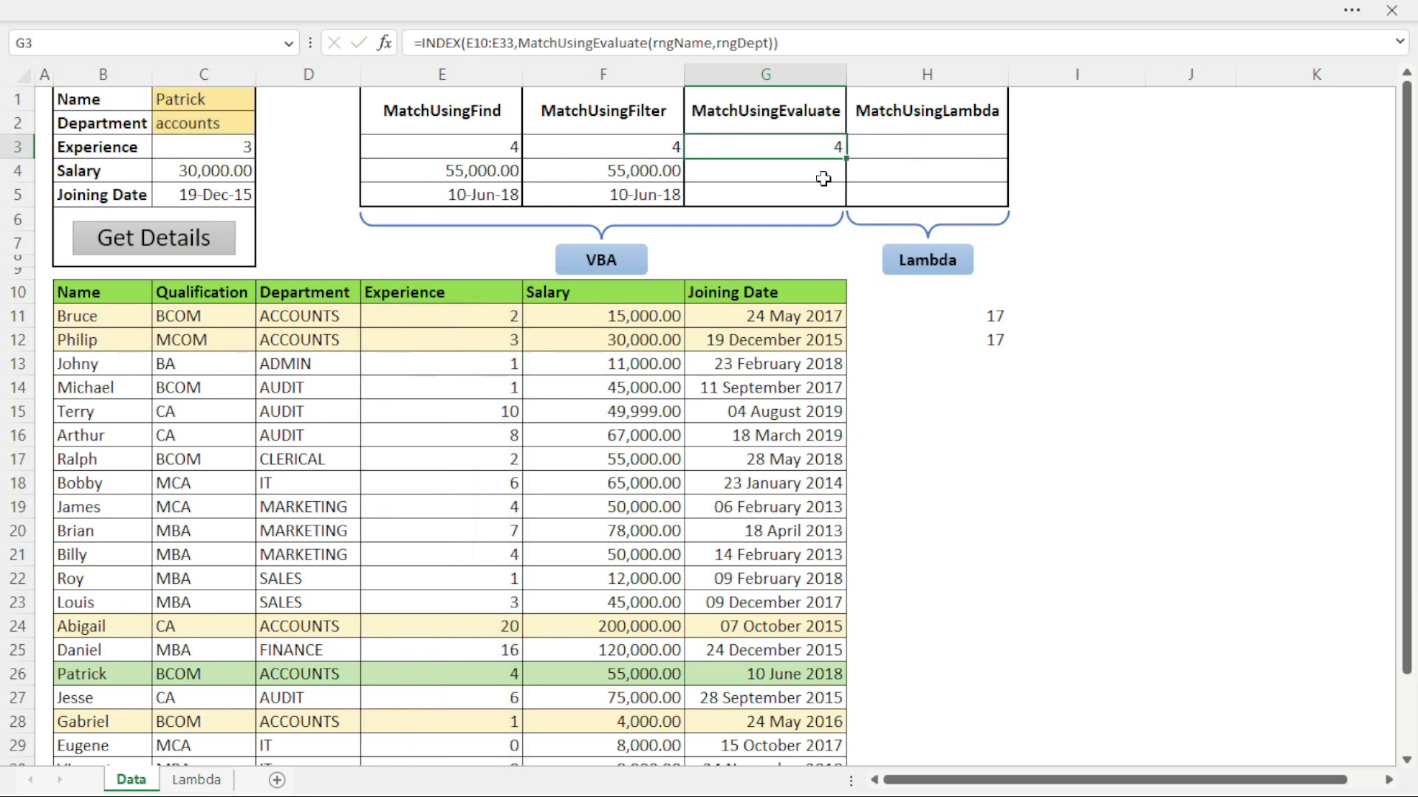
{"action": "key", "text": "F2"}
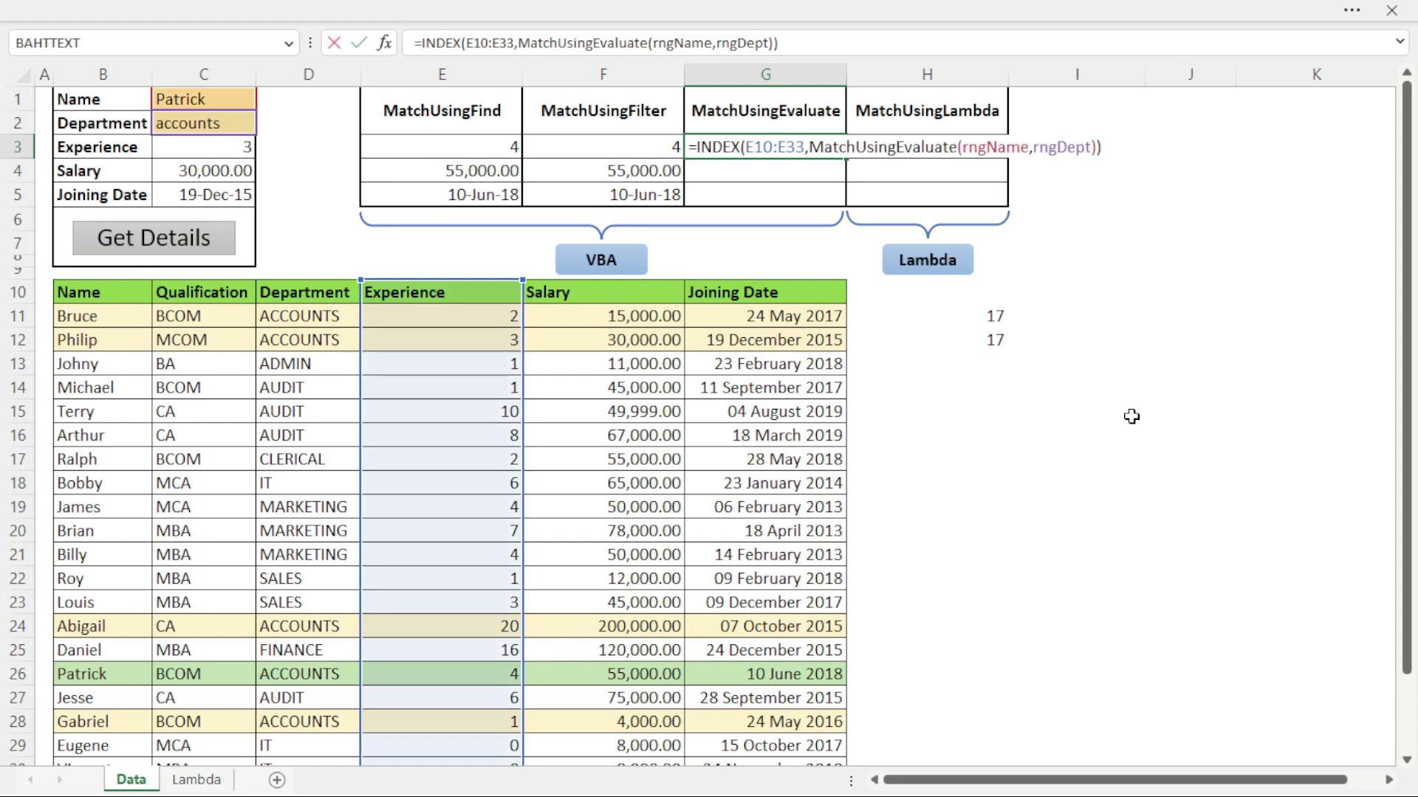
{"action": "key", "text": "shift+Home"}
{"action": "key", "text": "Escape"}
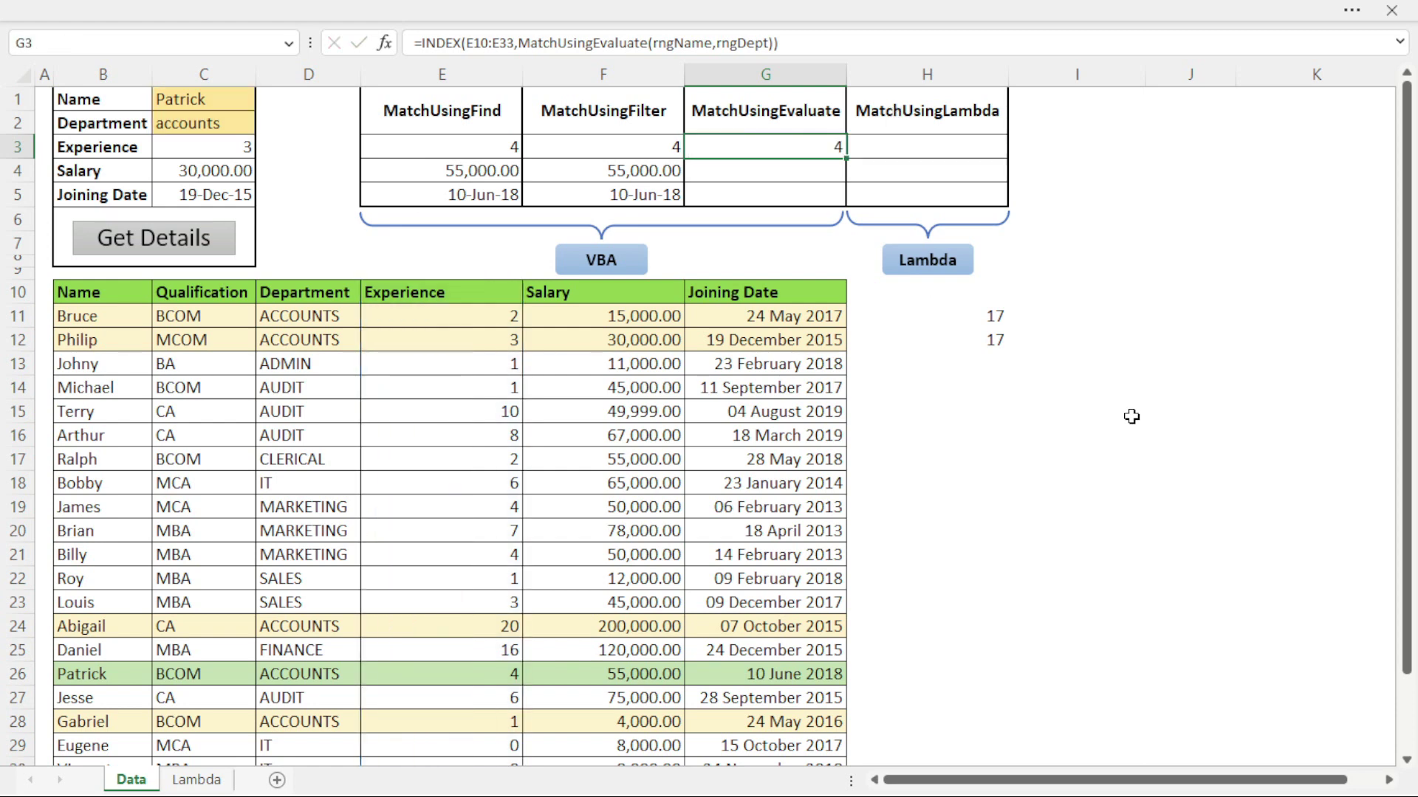
Step: Clear the department in C2 and inspect how the MatchUsingFilter formula in F3 handles a missing match
{"action": "left_click", "coordinate": [226, 127]}
{"action": "key", "text": "Delete"}
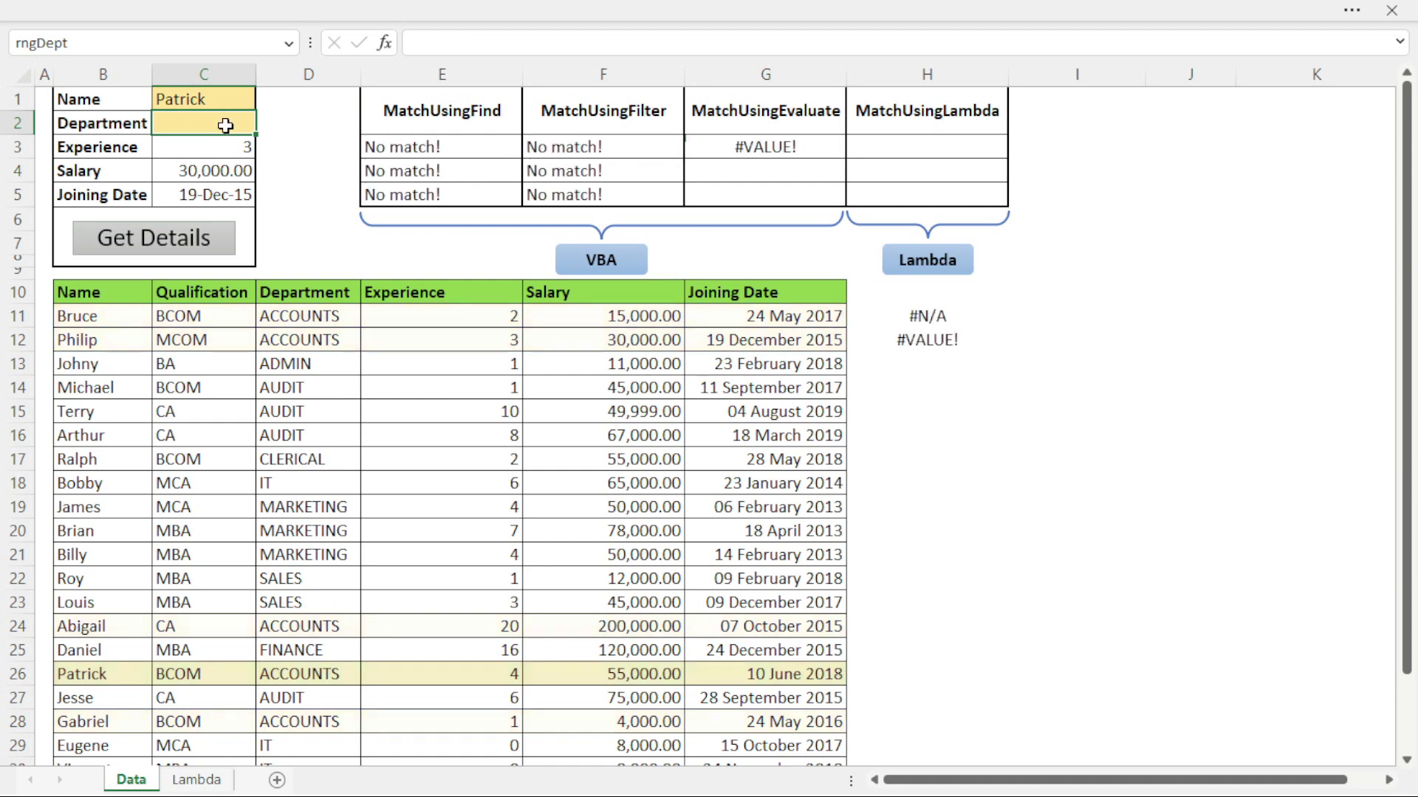
{"action": "left_click", "coordinate": [568, 147]}
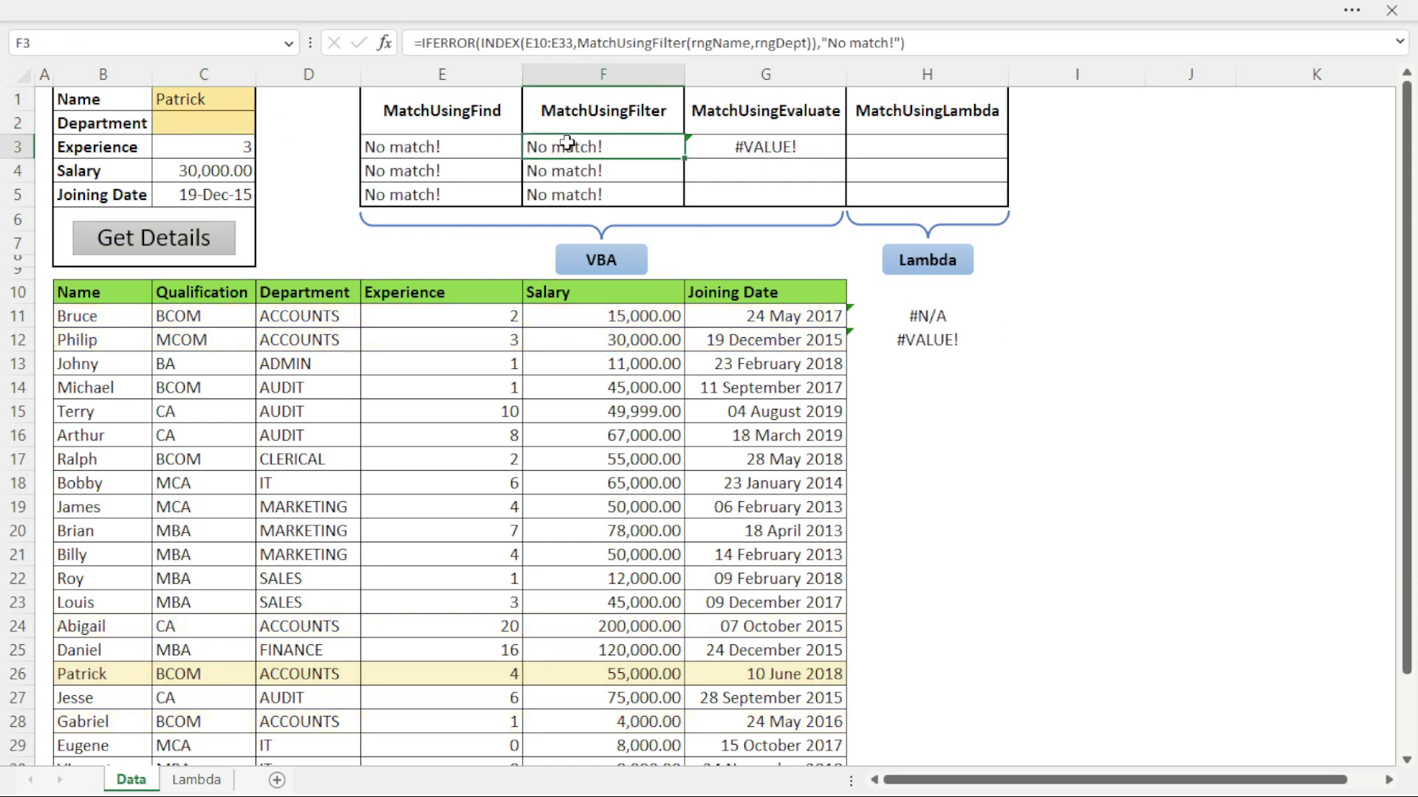
{"action": "double_click", "coordinate": [633, 146]}
{"action": "key", "text": "Escape"}
Step: Wrap the INDEX formula in G3 in IFERROR with "No records!" as the fallback text
{"action": "left_click", "coordinate": [729, 146]}
{"action": "key", "text": "F2"}
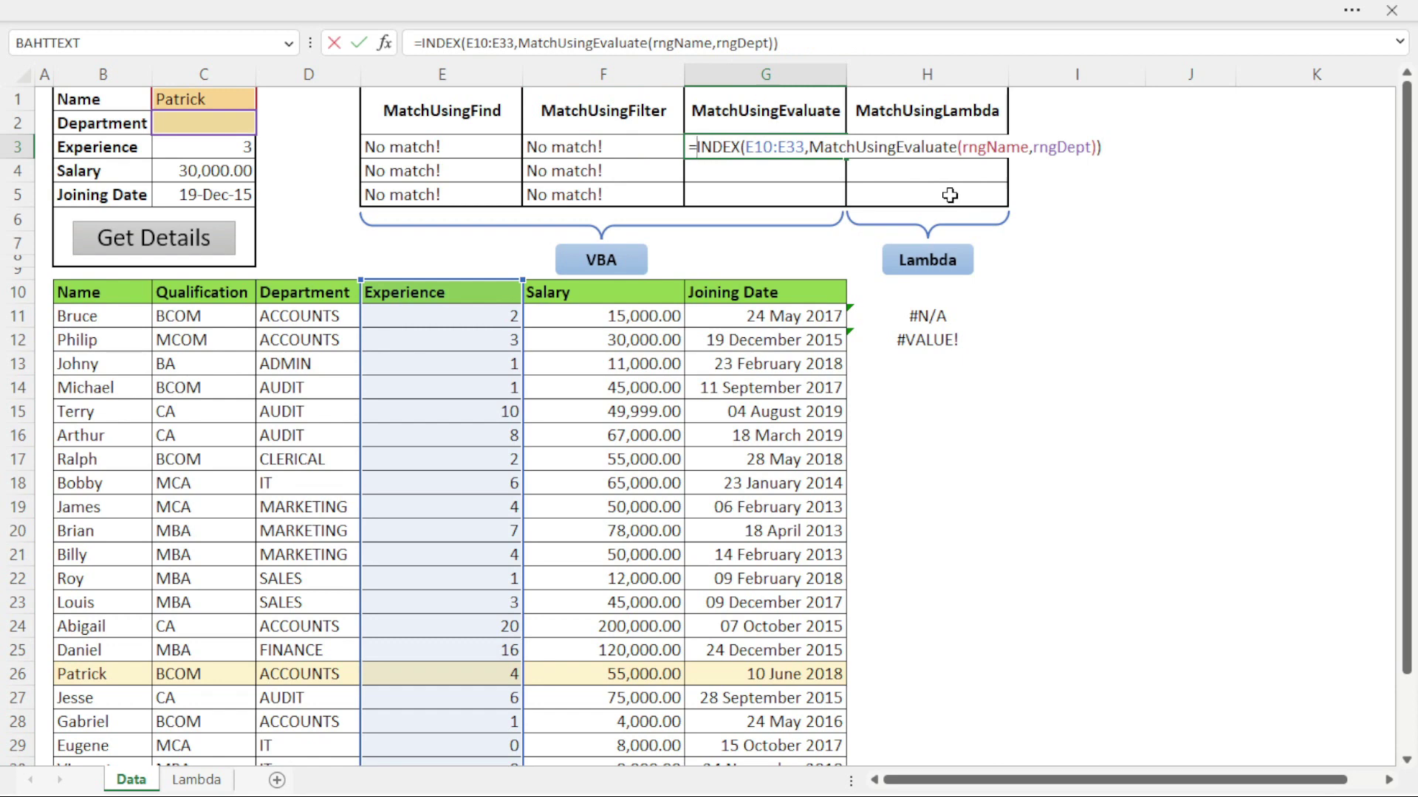
{"action": "key", "text": "Home"}
{"action": "key", "text": "Right"}
{"action": "type", "text": "IFERROR("}
{"action": "key", "text": "End"}
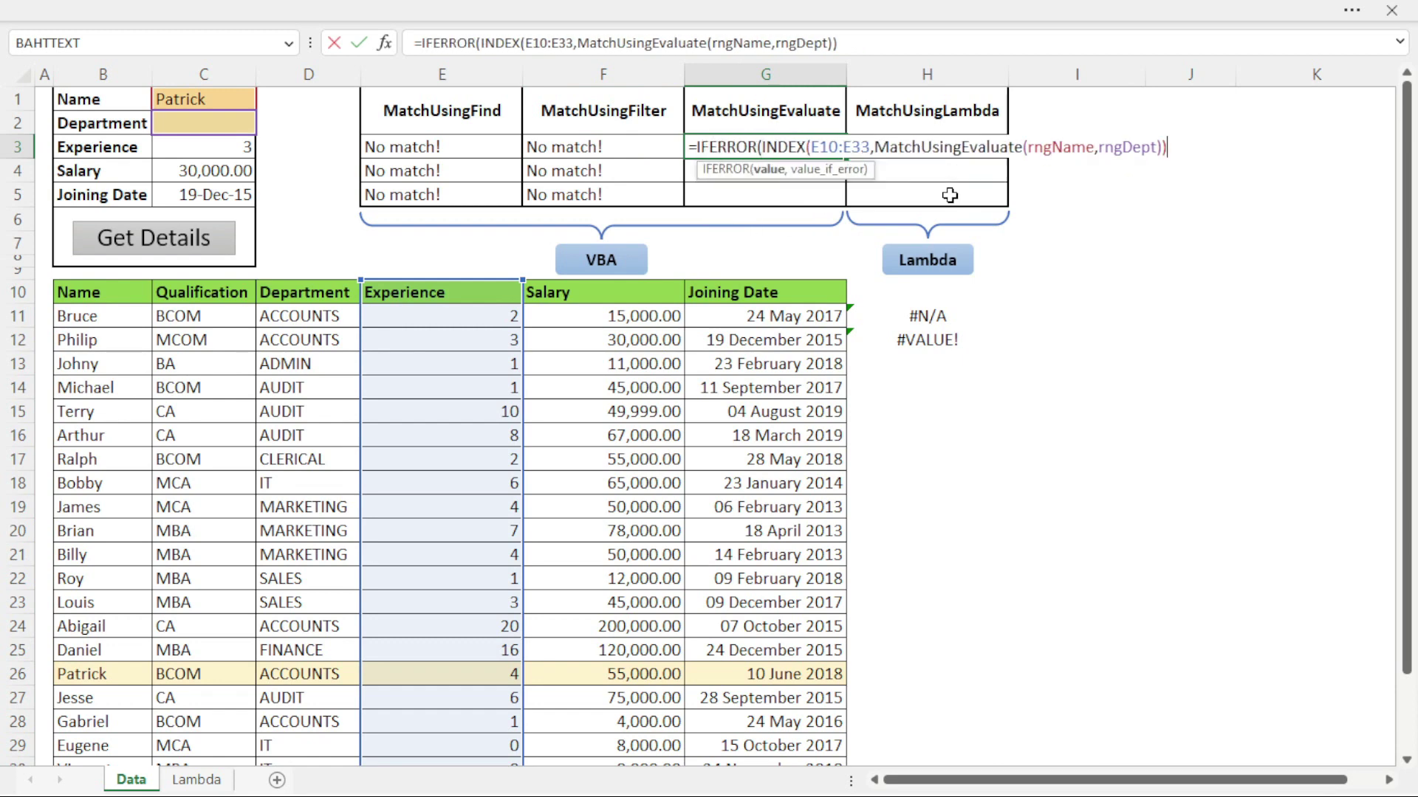
{"action": "type", "text": ",\"No records"}
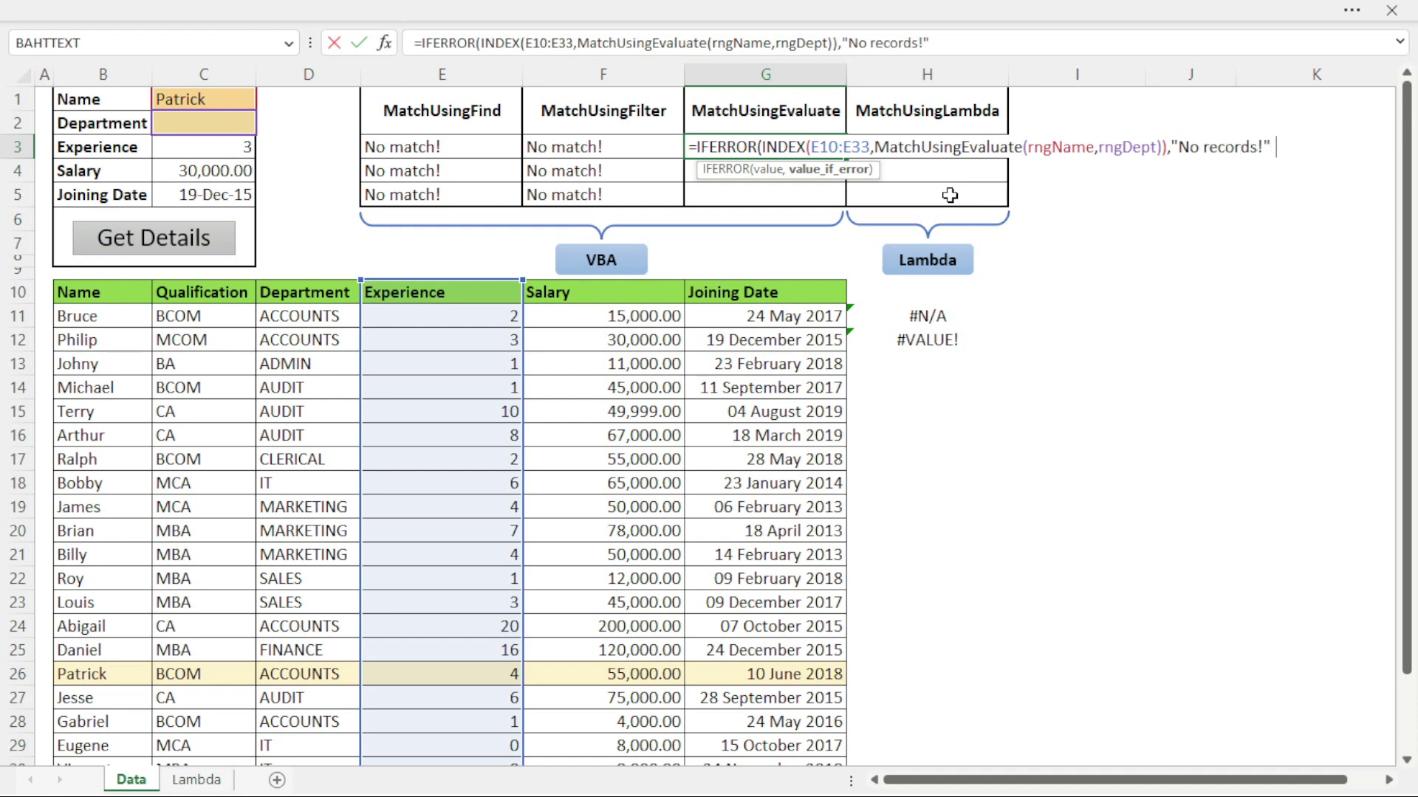
{"action": "type", "text": "!\""}
{"action": "key", "text": "Return"}
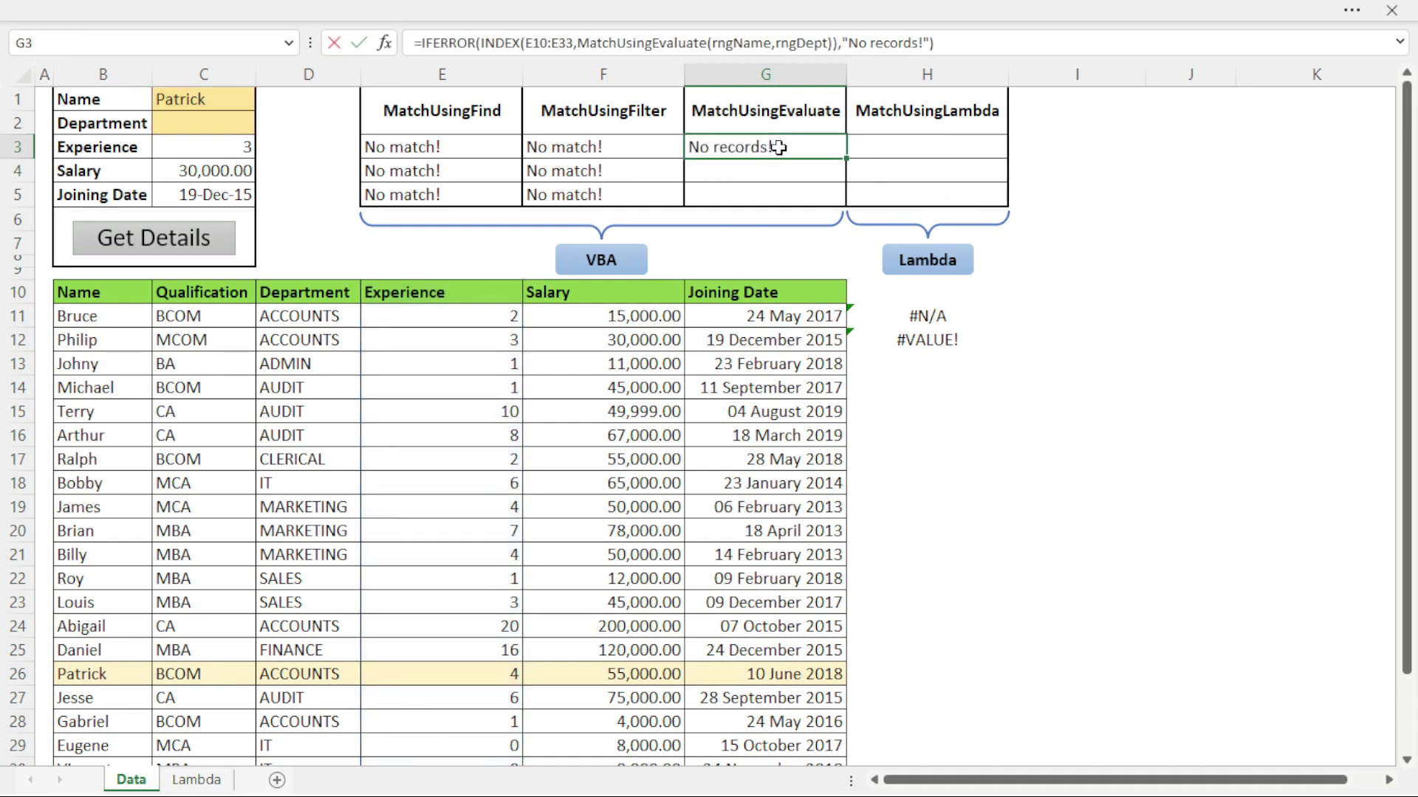
Step: Change the IFERROR fallback text in G3 to "No match!"
{"action": "double_click", "coordinate": [765, 147]}
{"action": "double_click", "coordinate": [1203, 147]}
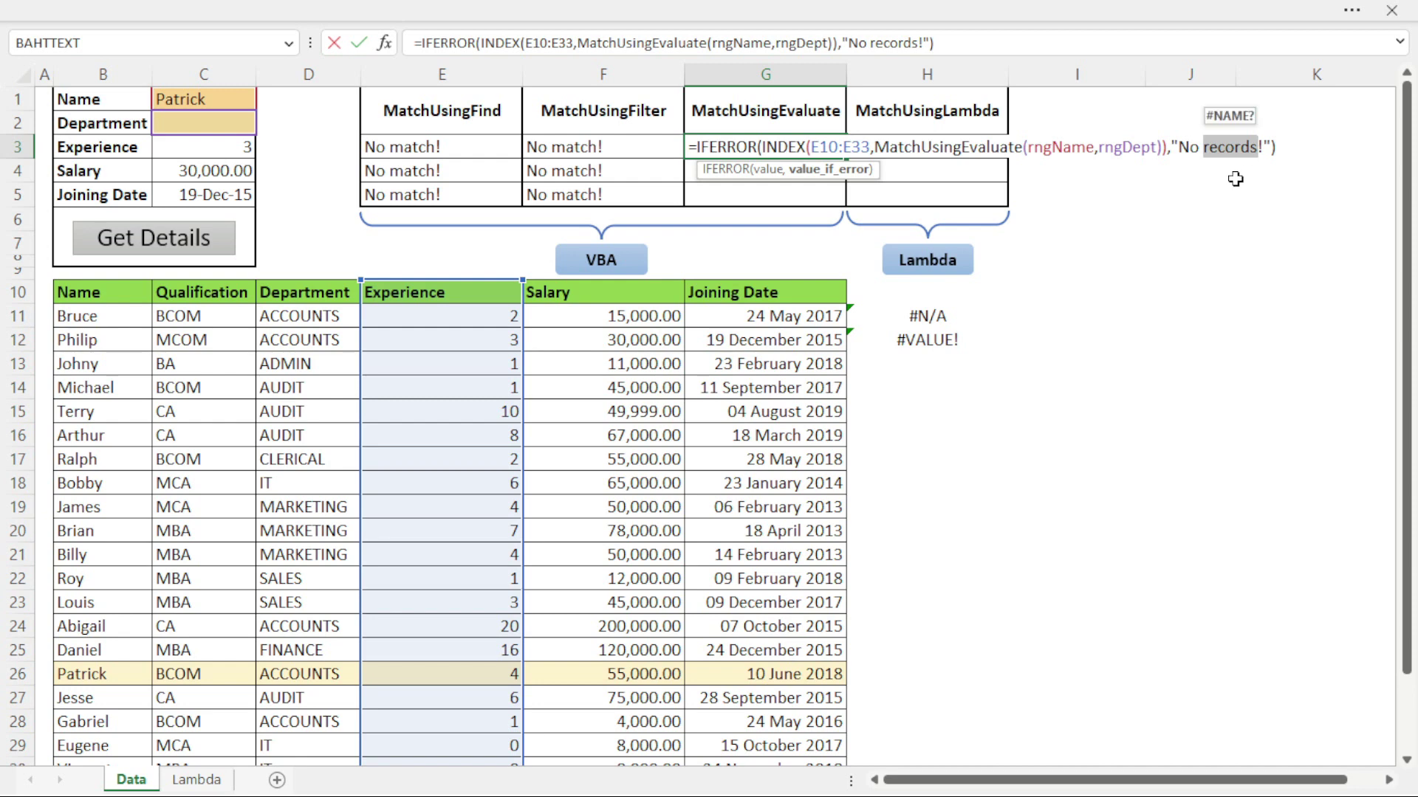
{"action": "type", "text": "match"}
{"action": "key", "text": "Return"}
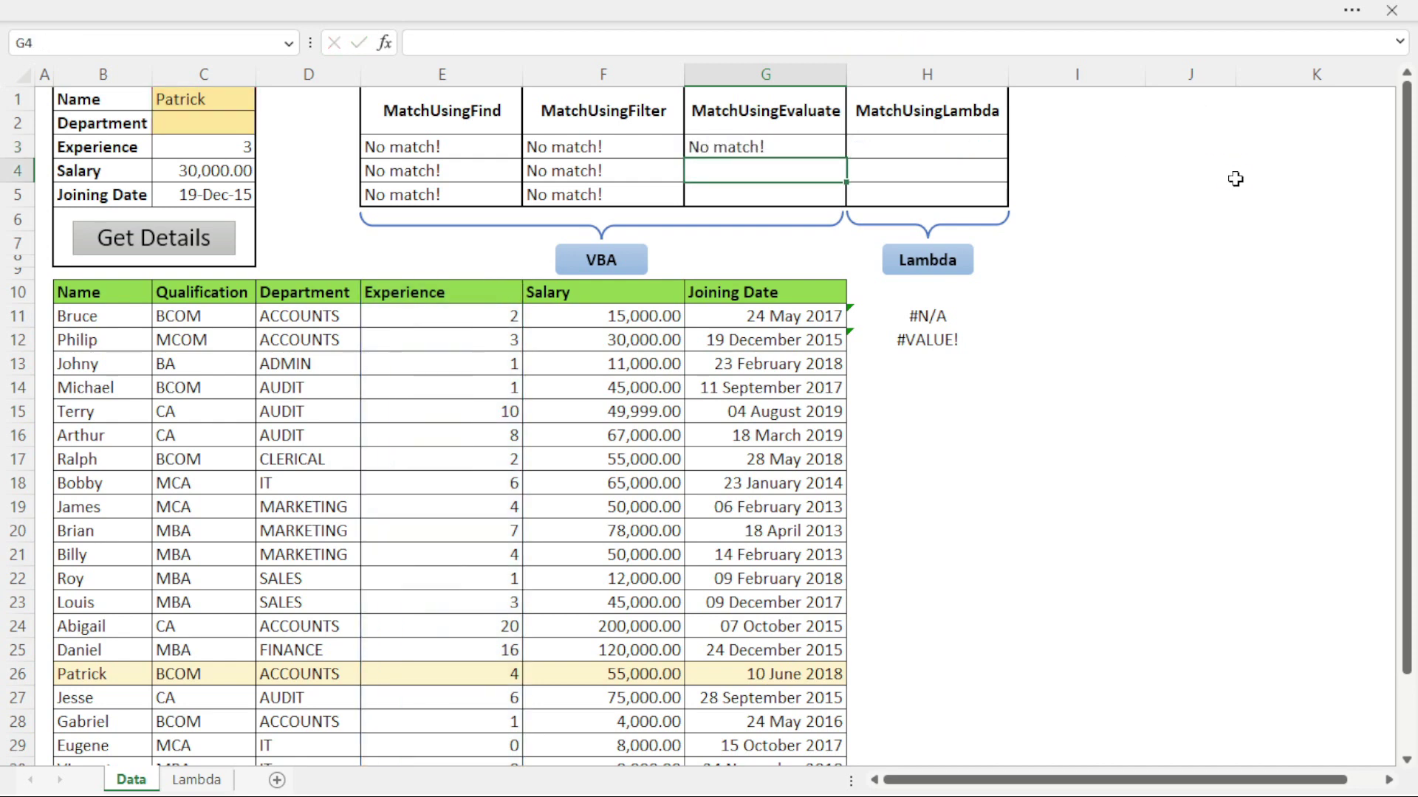
Step: Reuse G3's IFERROR formula in G4 and move its INDEX array to the Salary column, F10:F33
{"action": "key", "text": "Up"}
{"action": "key", "text": "F2"}
{"action": "key", "text": "Return"}
{"action": "type", "text": "=IFERROR(INDEX(E10:E33,MatchUsingEvaluate(rngName,rngDept)),\"No match!\")"}
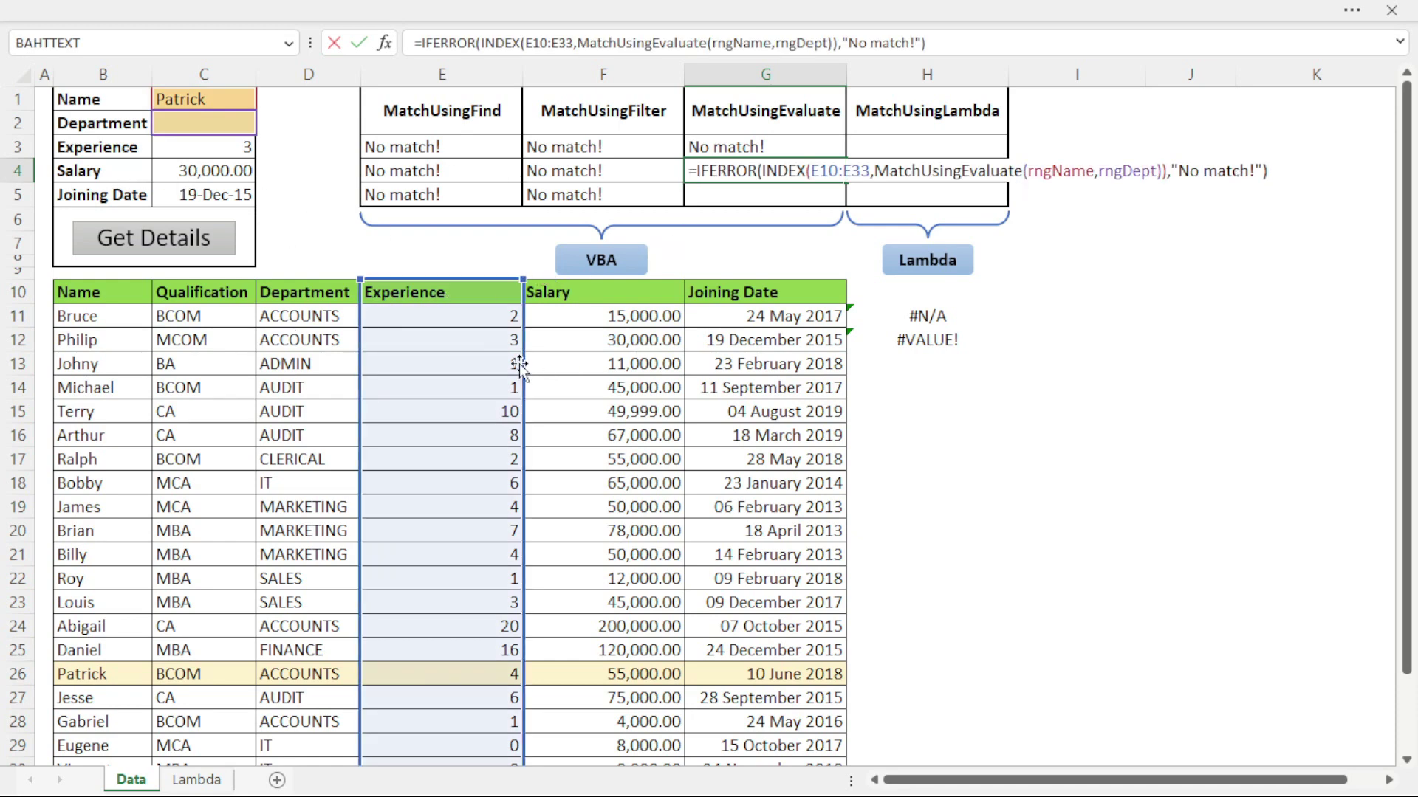
{"action": "left_click_drag", "start_coordinate": [520, 363], "coordinate": [580, 358]}
{"action": "key", "text": "Return"}
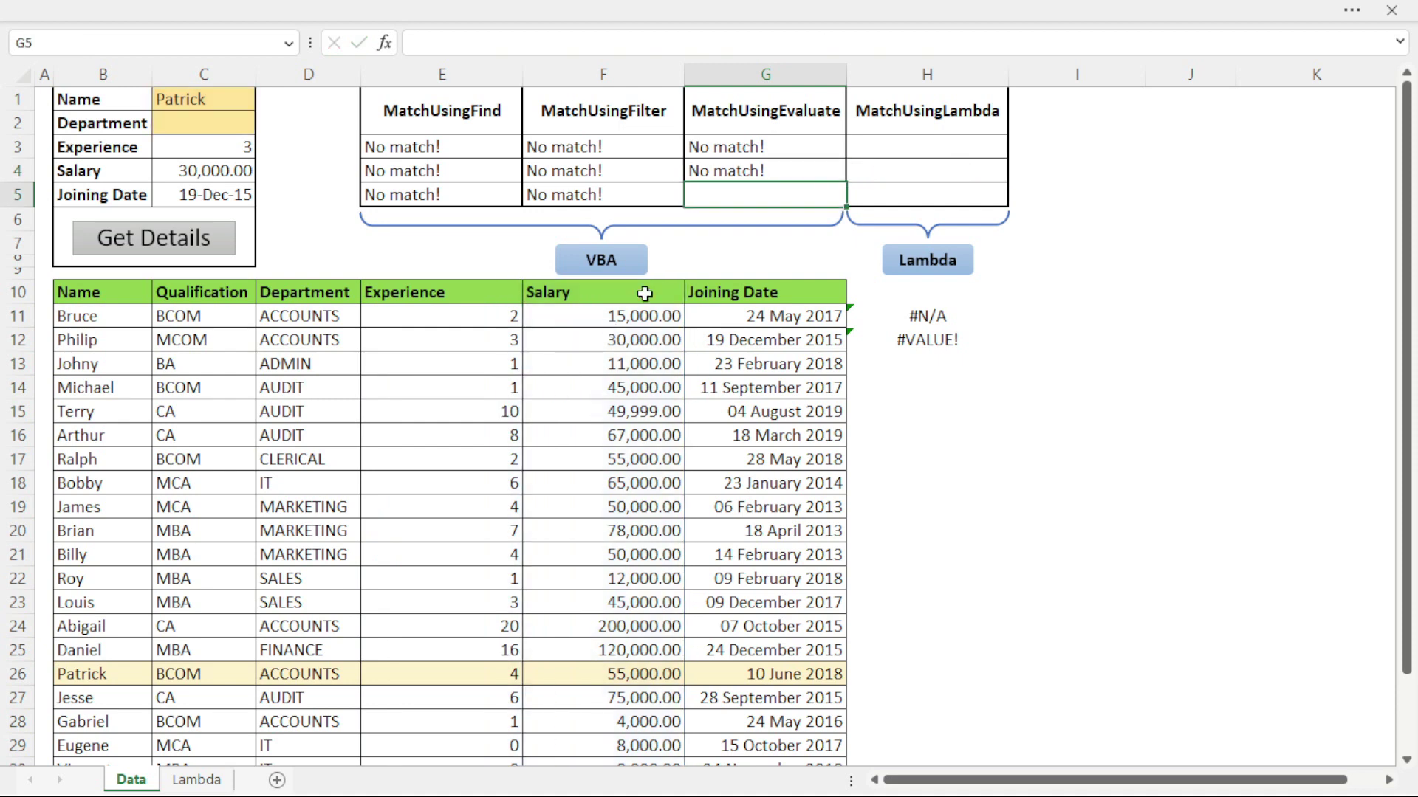
Step: Set the lookup department in C2 to Accounts
{"action": "left_click", "coordinate": [215, 107]}
{"action": "left_click", "coordinate": [216, 118]}
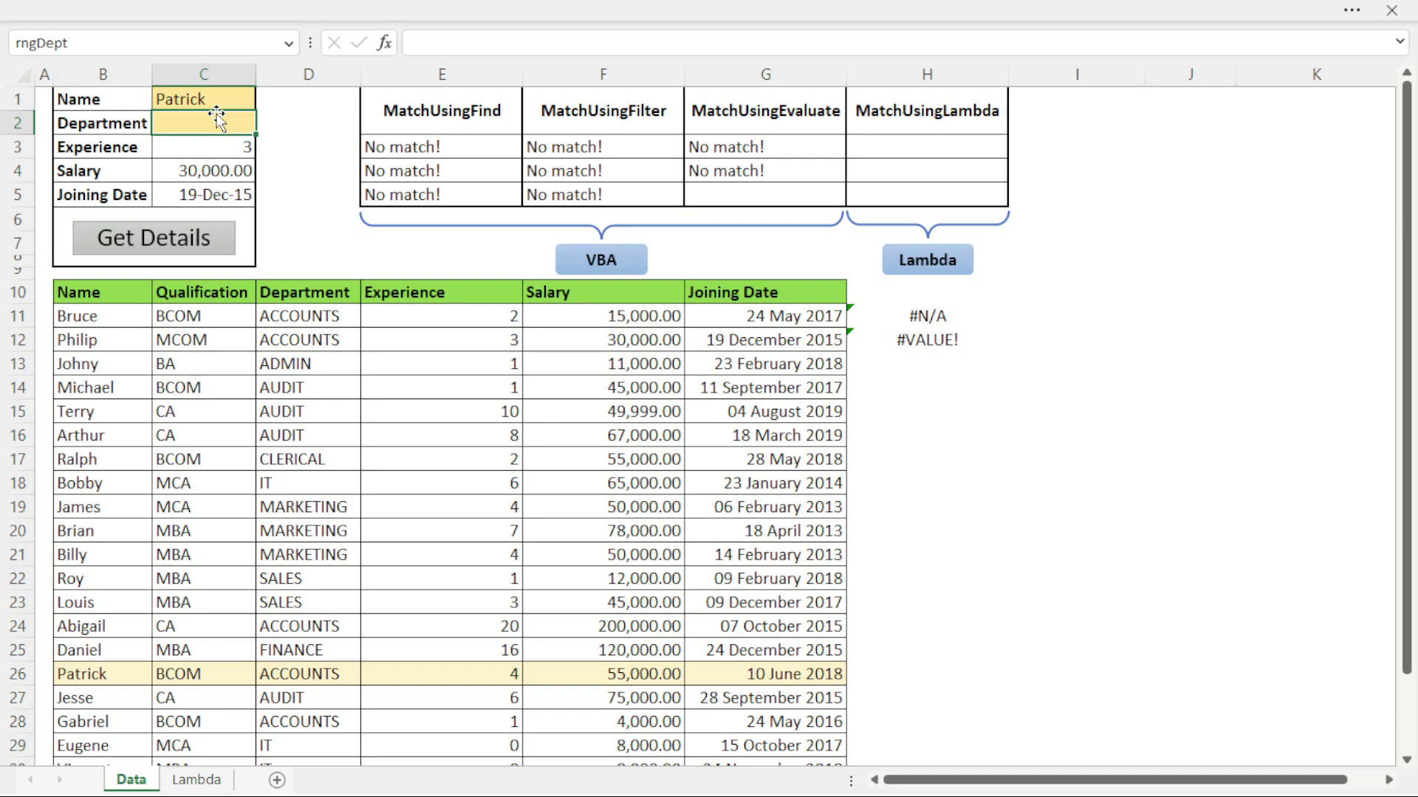
{"action": "type", "text": "Accounts"}
{"action": "key", "text": "Return"}
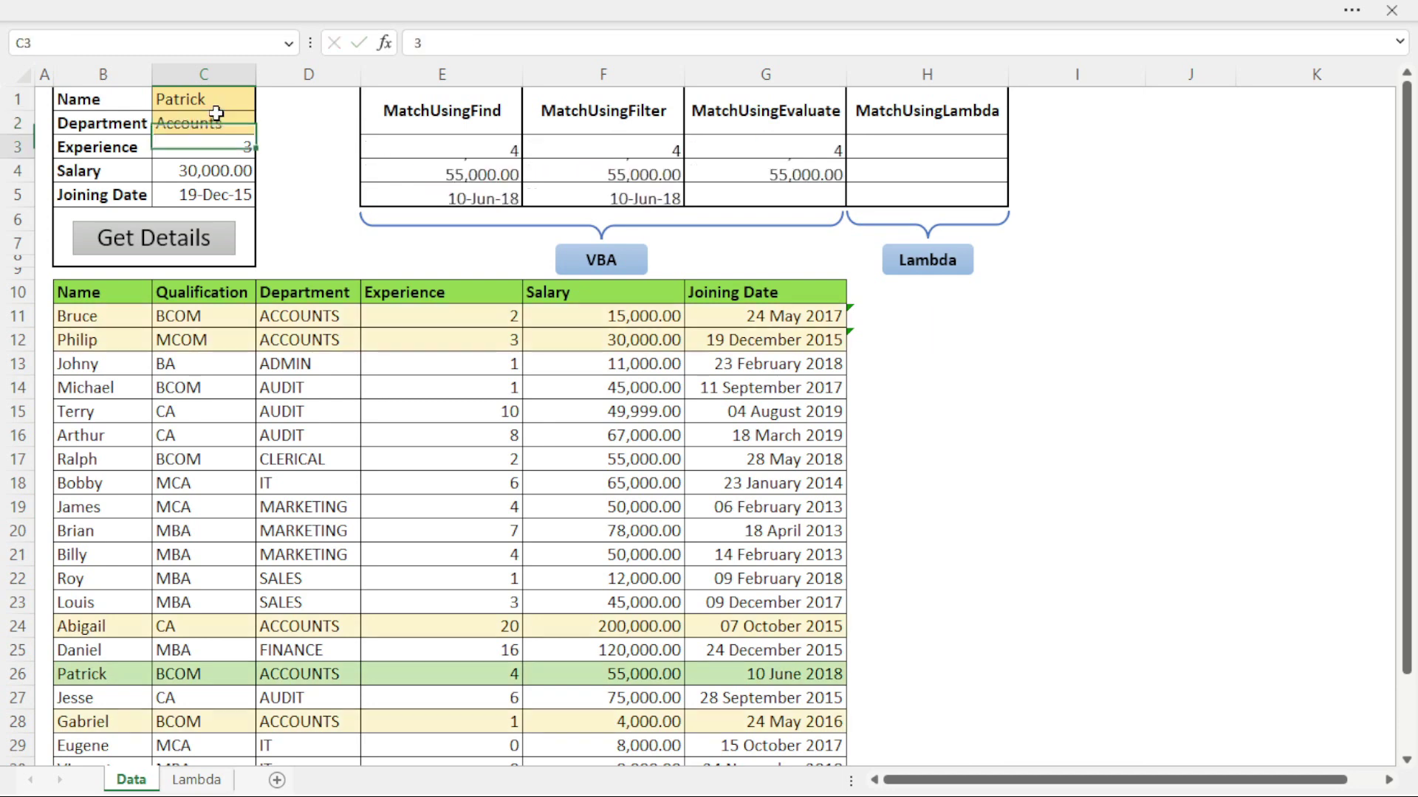
Step: Enter the same IFERROR formula in G5 with its INDEX array set to the Joining Date column, G10:G33
{"action": "left_click", "coordinate": [720, 190]}
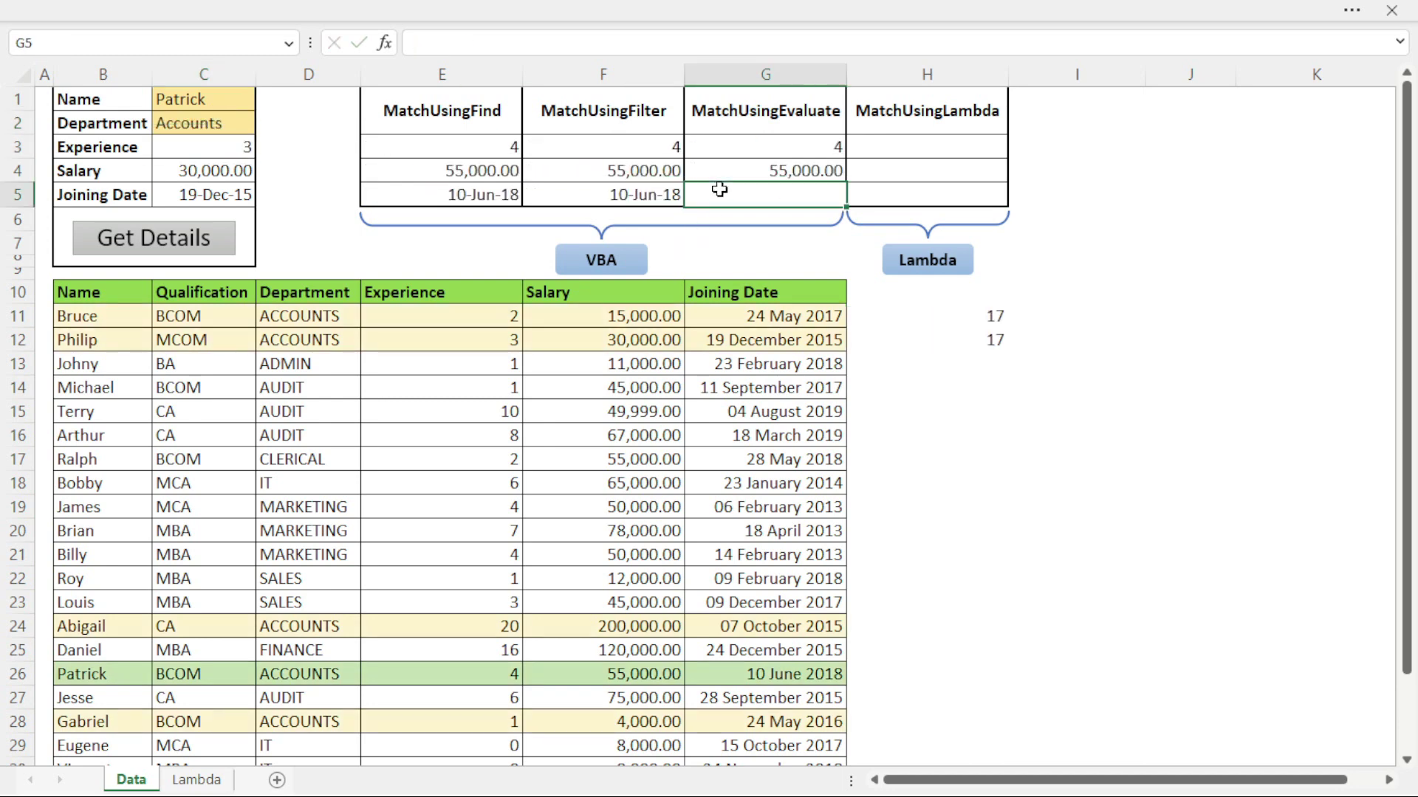
{"action": "type", "text": "=IFERROR(INDEX(F10:F33,MatchUsingEvaluate(rngName,rngDept)),\"No match!\")"}
{"action": "key", "text": "F2"}
{"action": "key", "text": "Escape"}
{"action": "key", "text": "F2"}
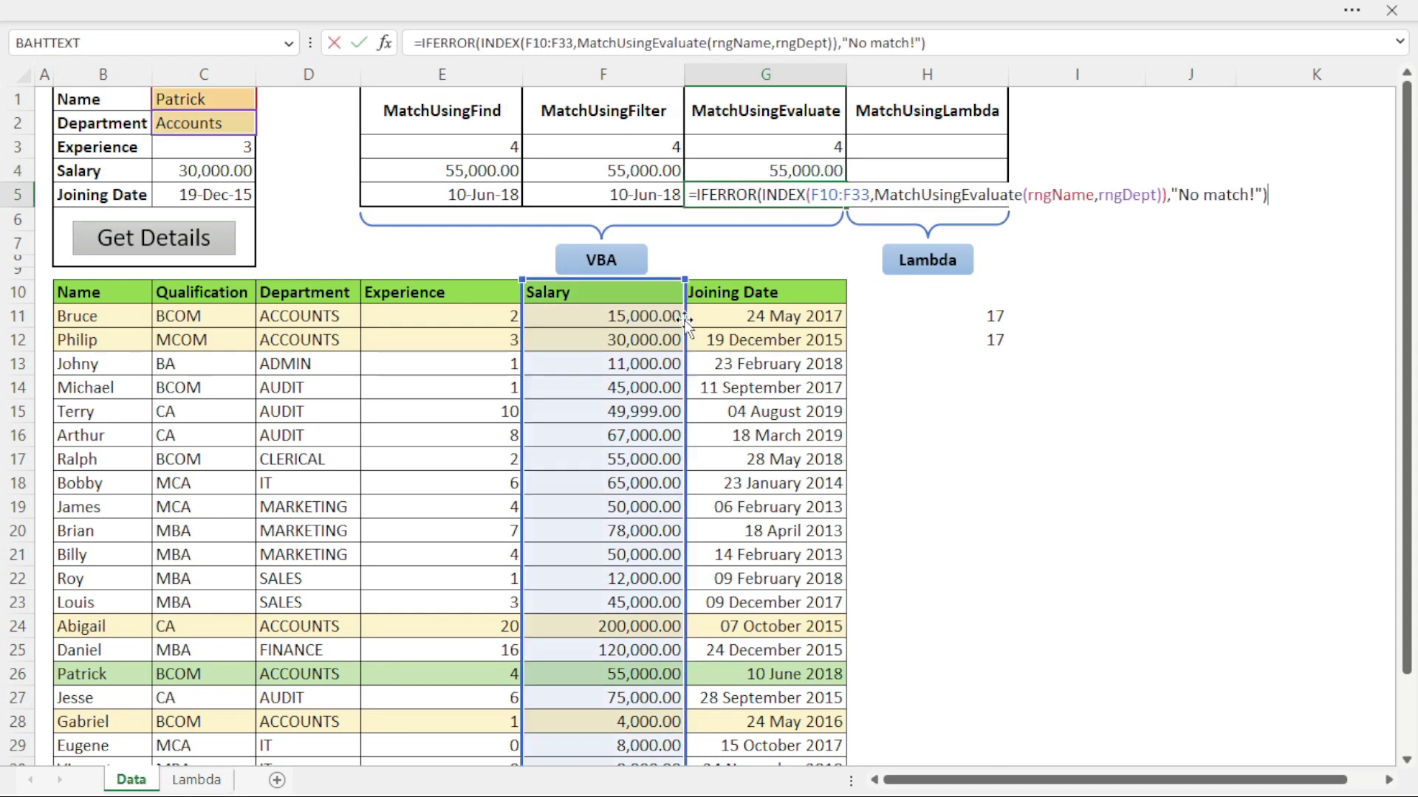
{"action": "left_click_drag", "start_coordinate": [687, 319], "coordinate": [809, 325]}
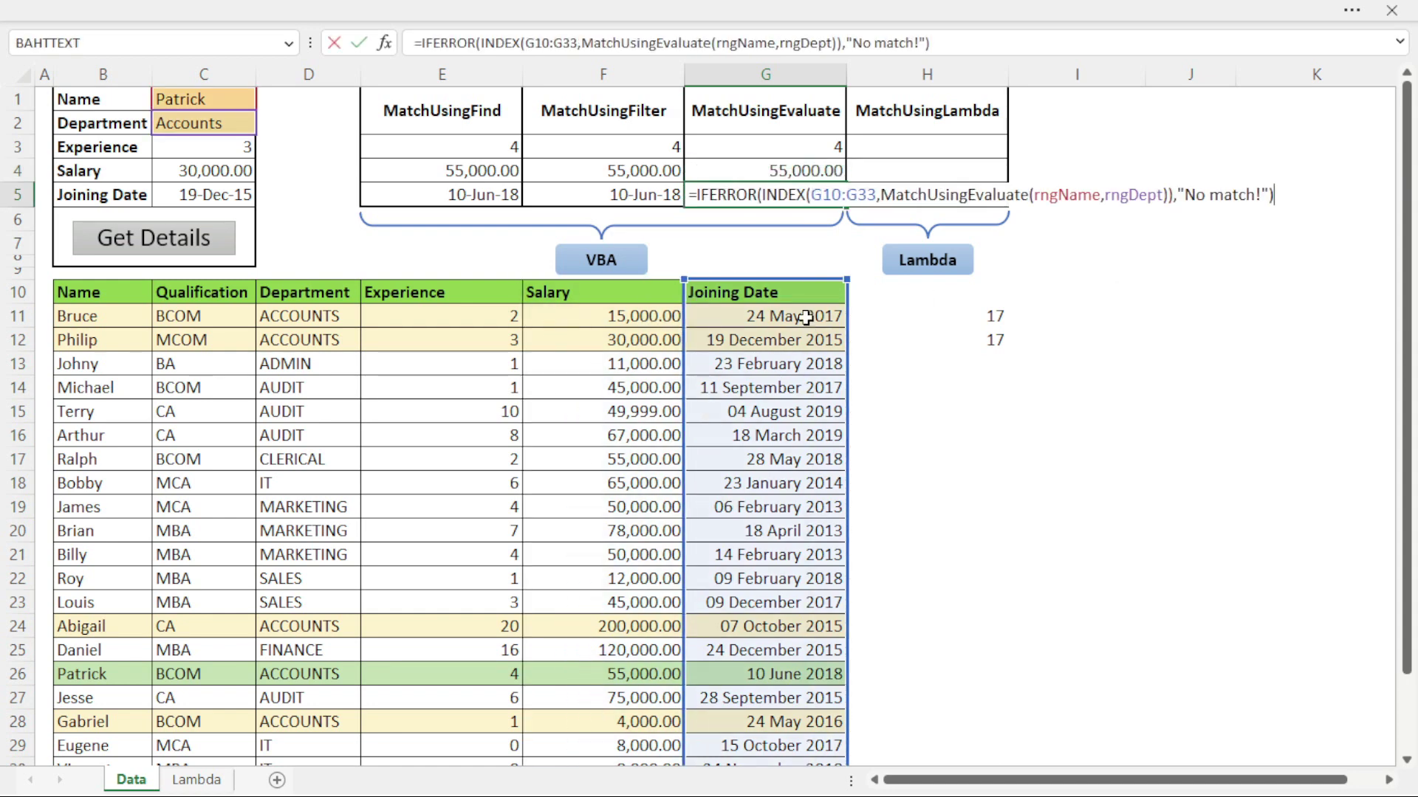
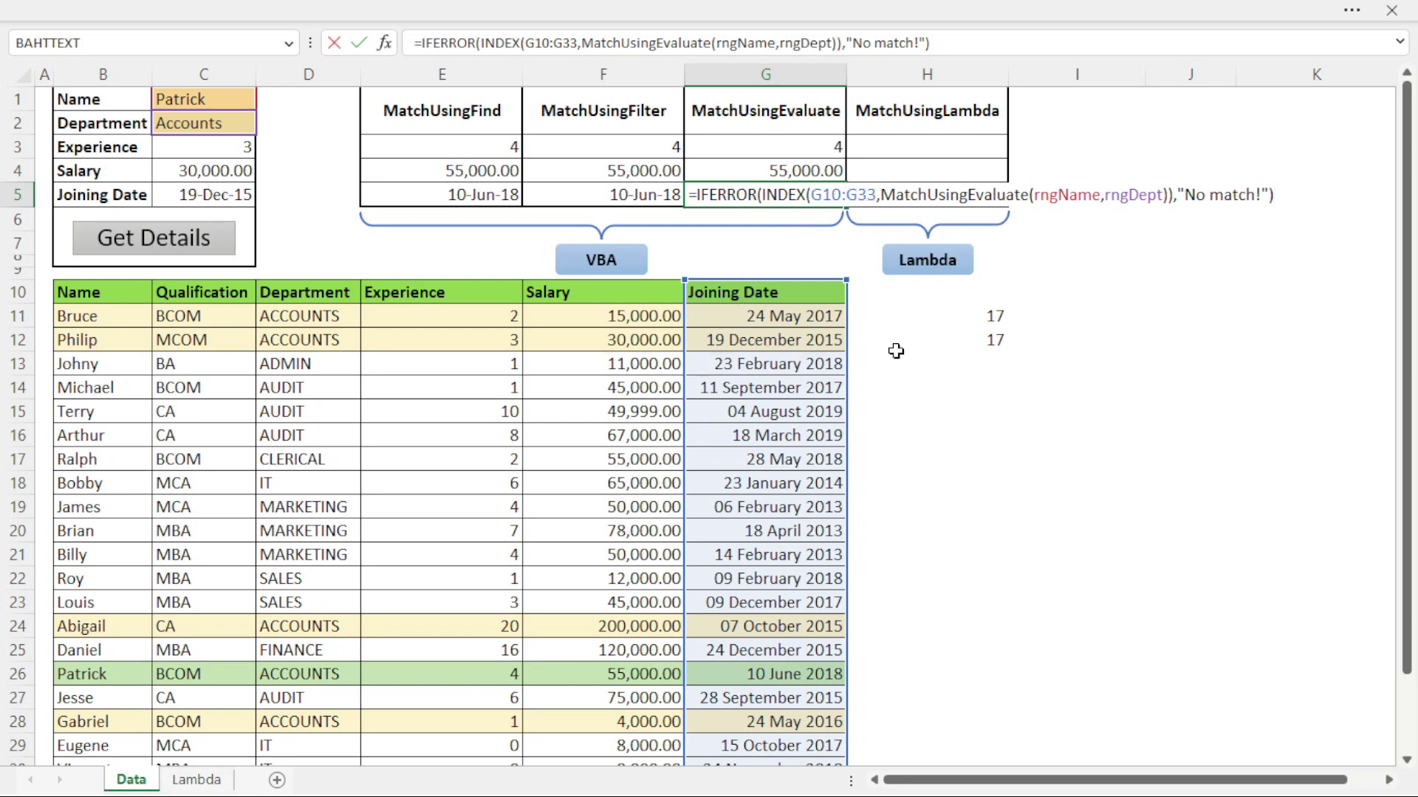
{"action": "key", "text": "Return"}
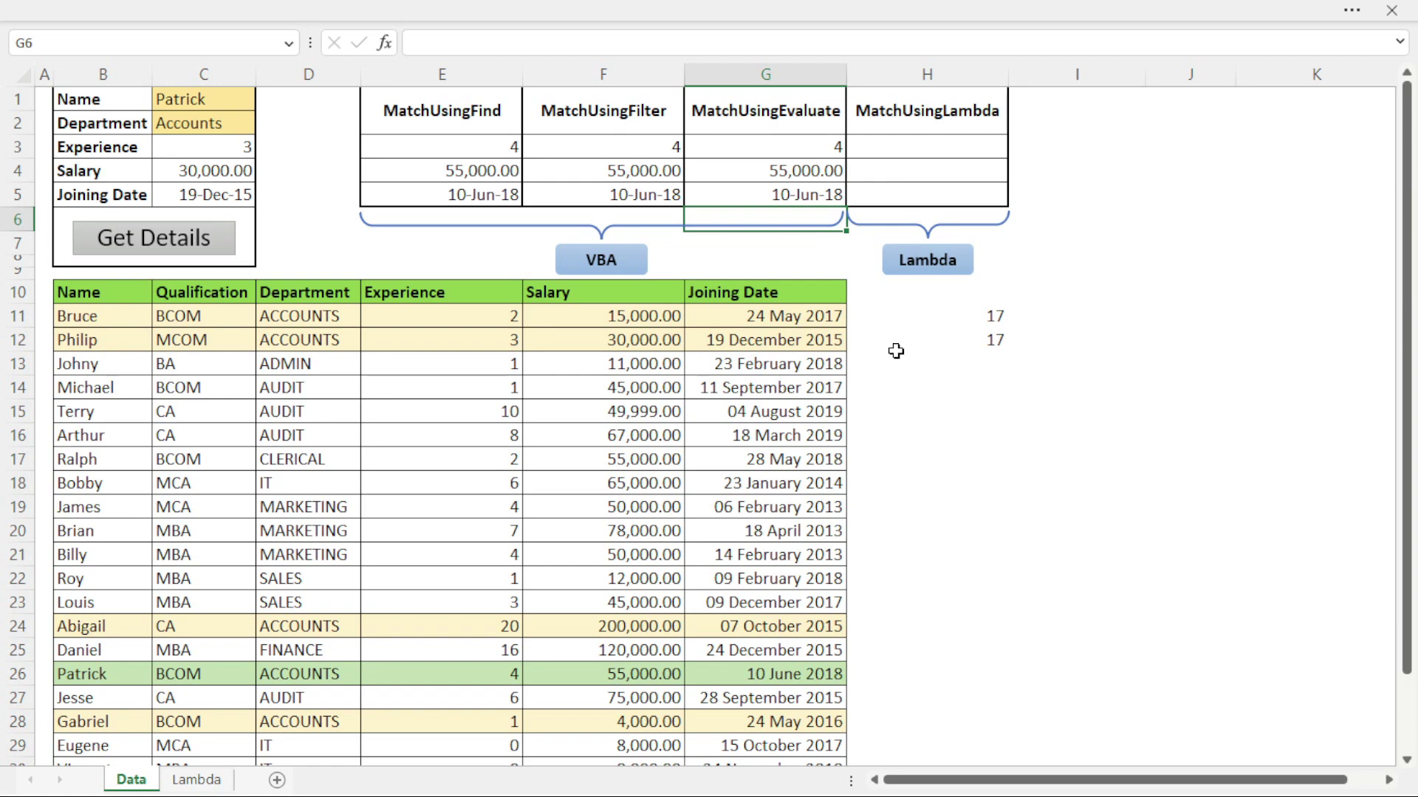
Step: Select E3:G5 to compare the results of the three VBA lookup columns
{"action": "key", "text": "ctrl+Home"}
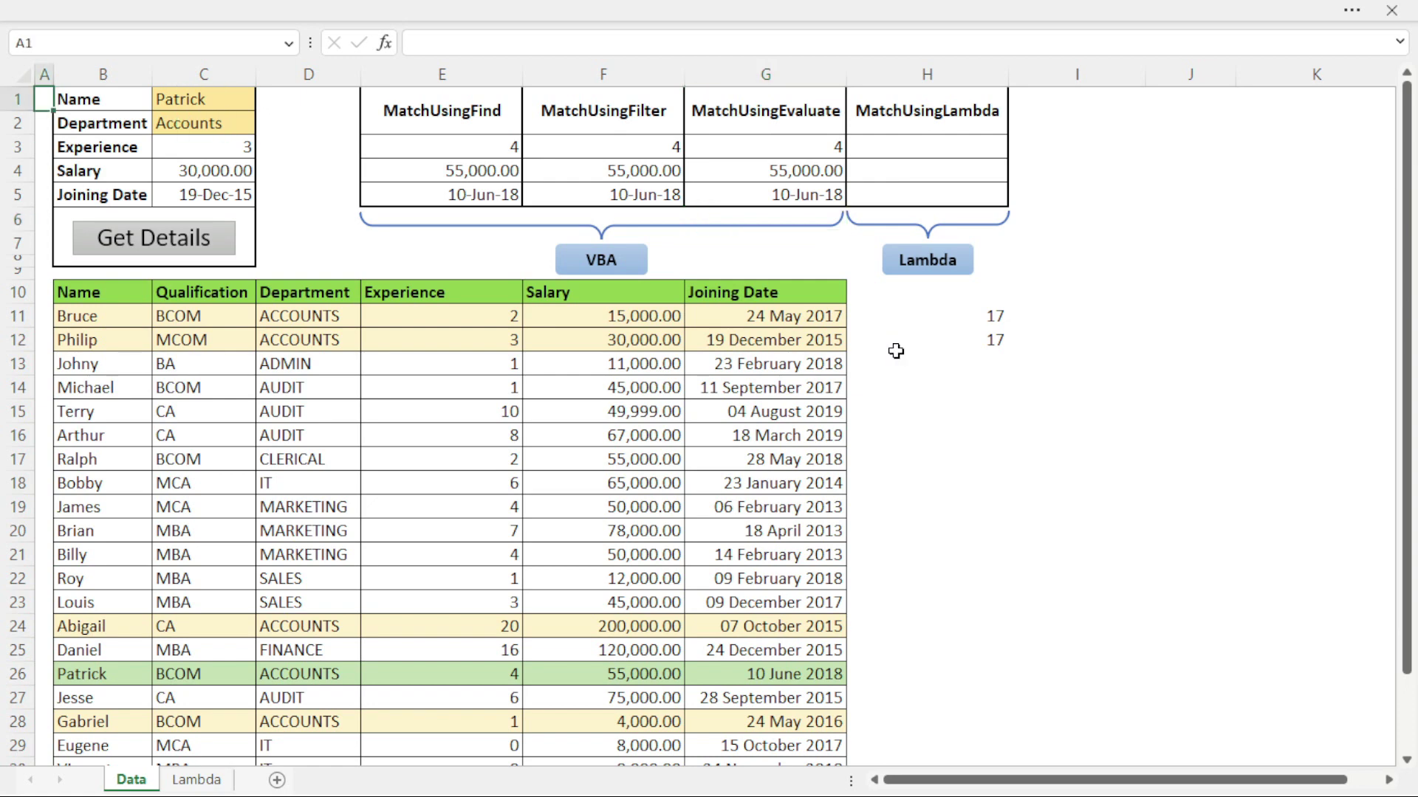
{"action": "left_click_drag", "start_coordinate": [470, 142], "coordinate": [765, 190]}
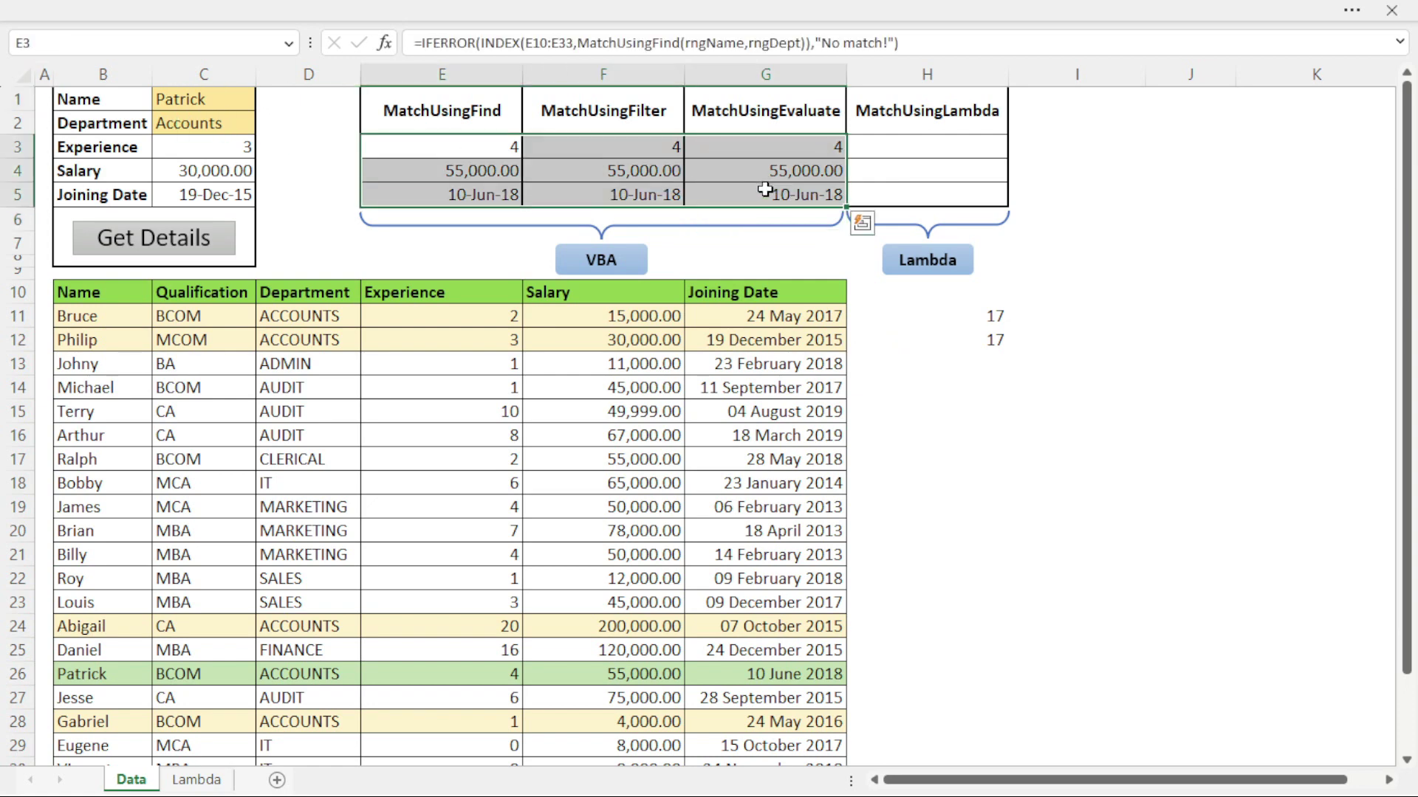
Step: Switch to the Visual Basic editor and examine the MatchUsingFind function in Module1
{"action": "left_click", "coordinate": [764, 190]}
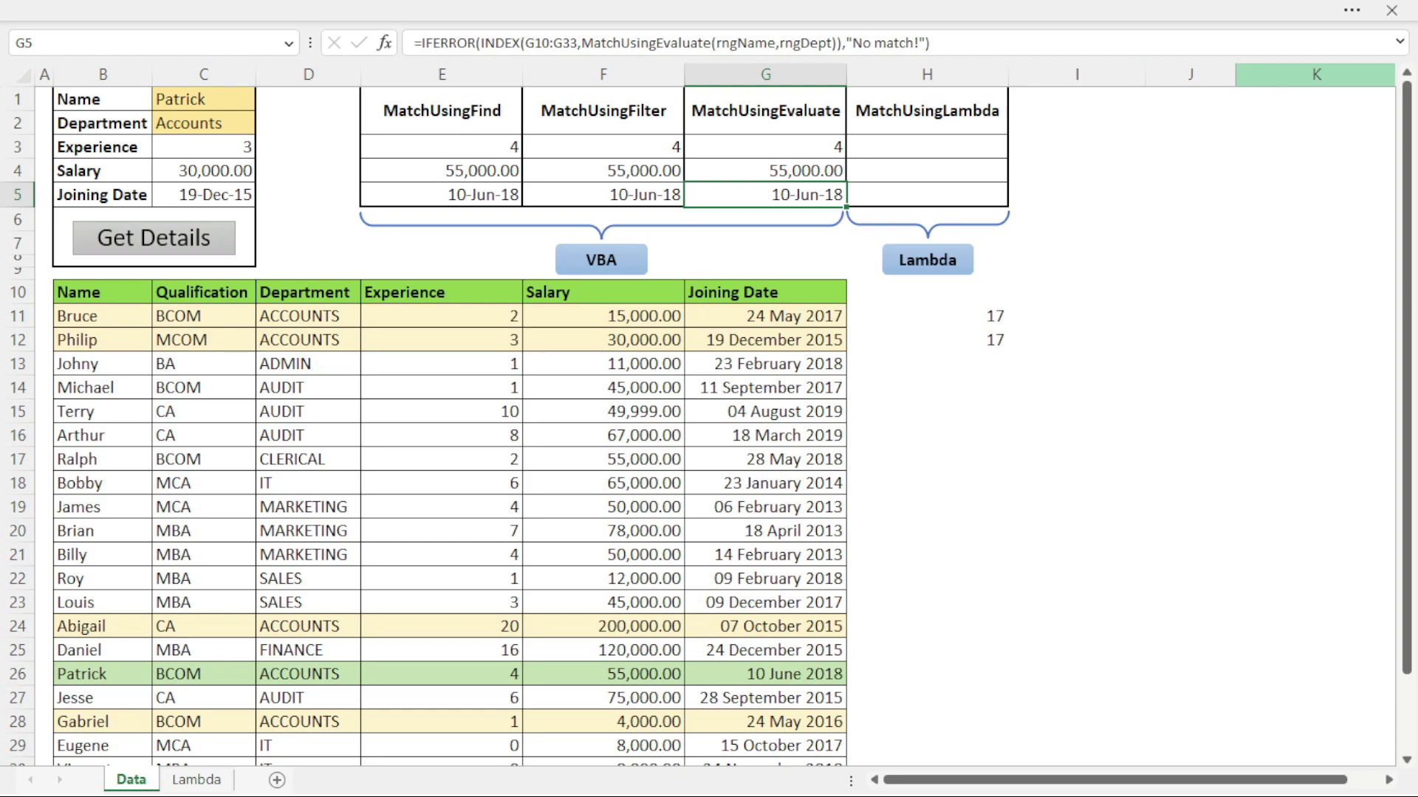
{"action": "key", "text": "alt+F11"}
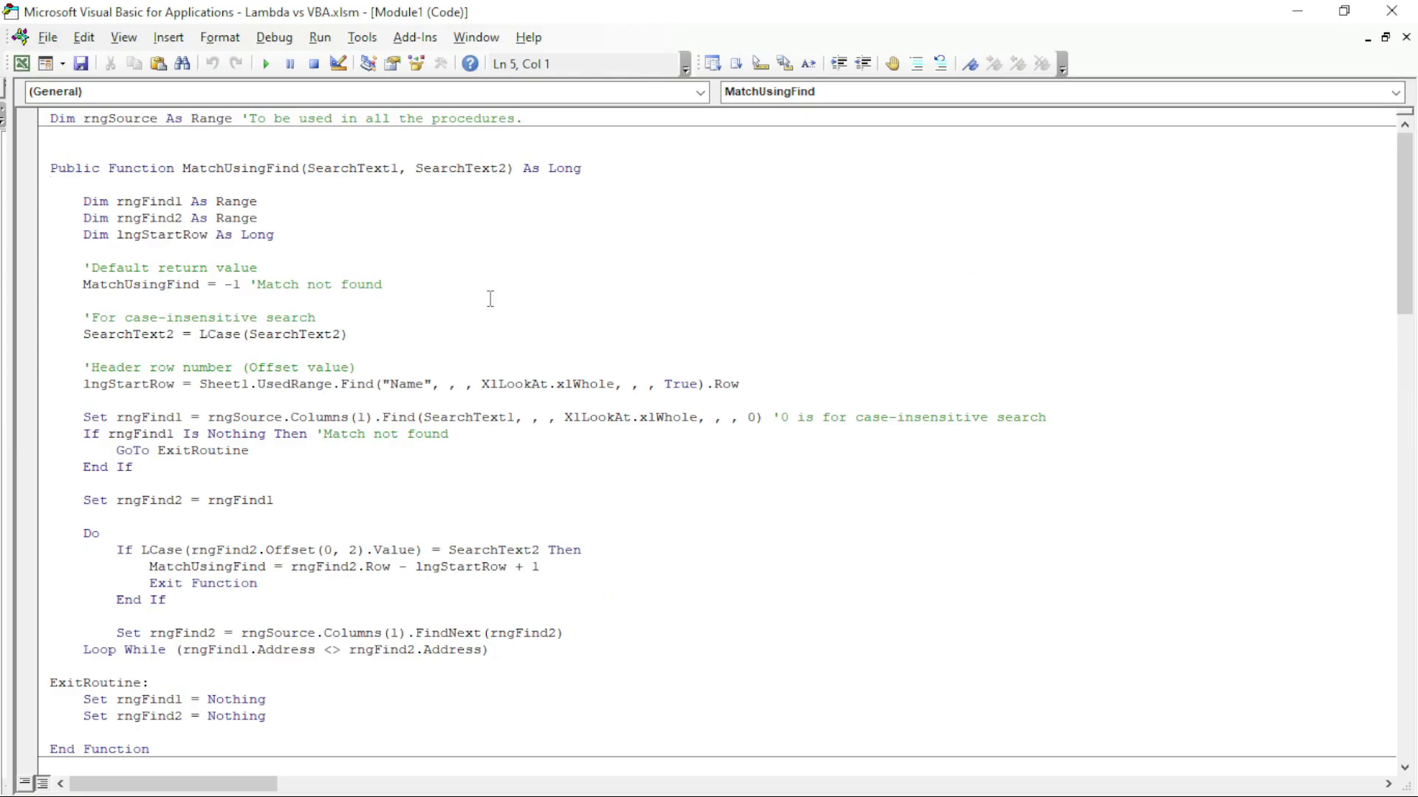
{"action": "double_click", "coordinate": [229, 174]}
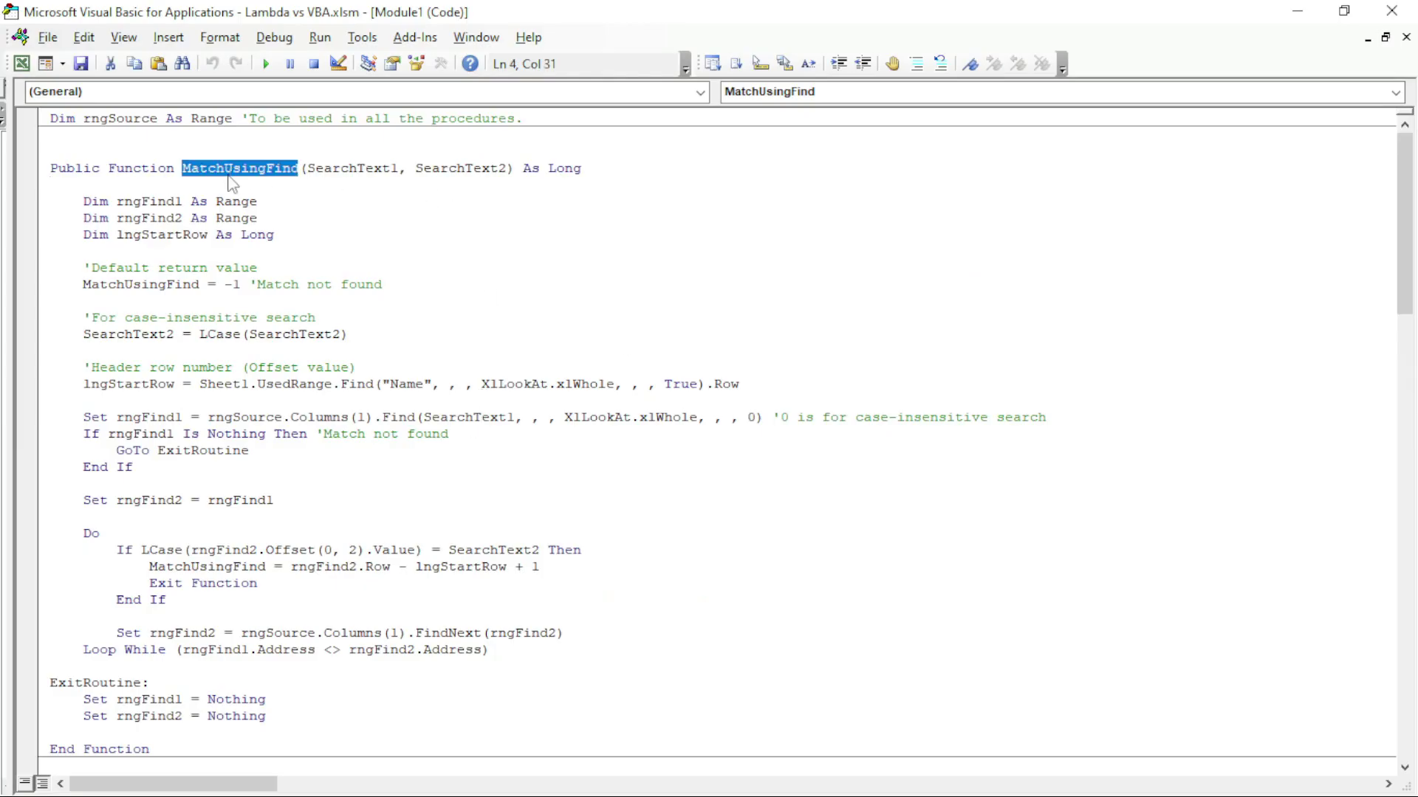
{"action": "left_click_drag", "start_coordinate": [228, 740], "coordinate": [53, 169]}
{"action": "left_click", "coordinate": [687, 338]}
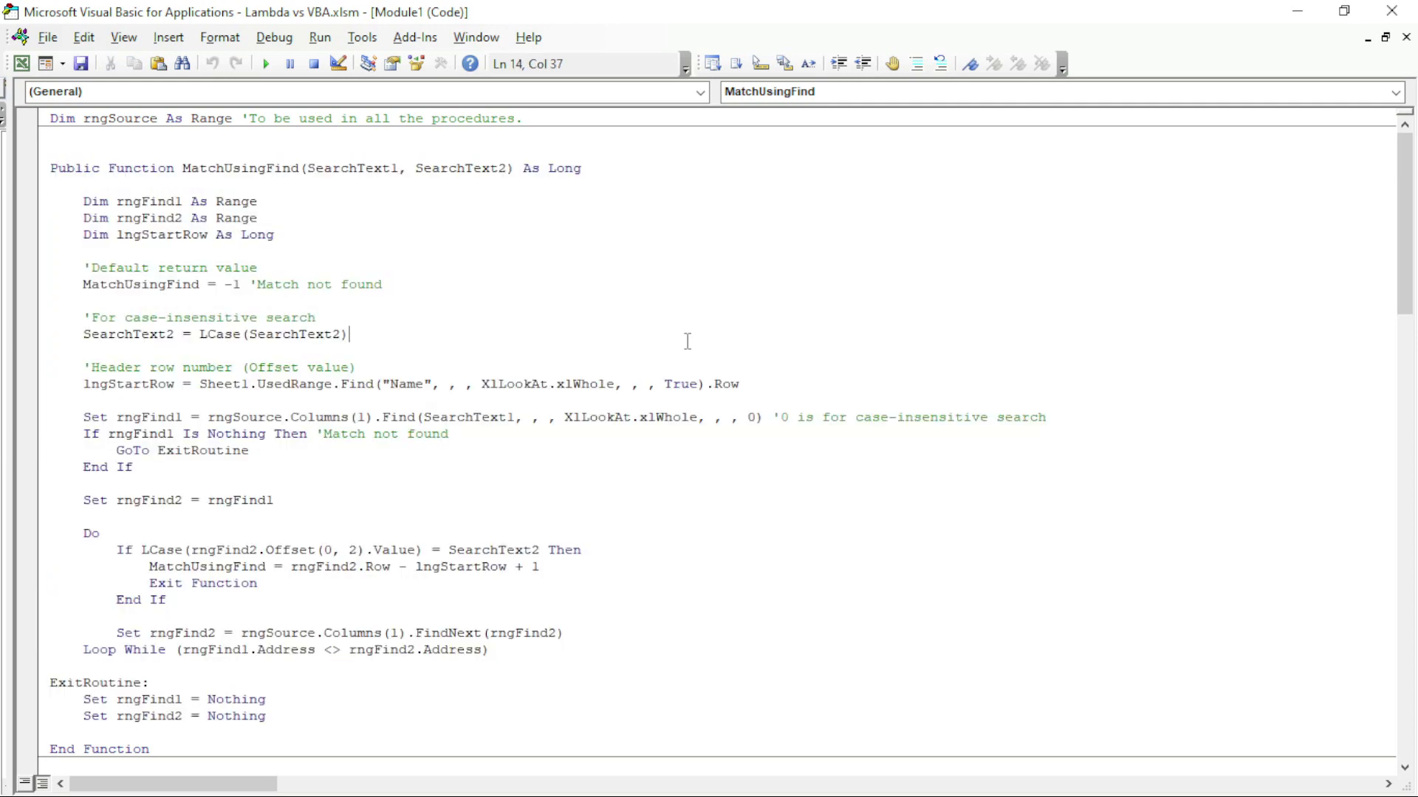
Step: Locate the MatchUsingFilter function in Module1 and relate it to its column heading on the Data sheet
{"action": "scroll", "coordinate": [690, 467], "scroll_direction": "down", "scroll_amount": 2}
{"action": "scroll", "coordinate": [690, 467], "scroll_direction": "down", "scroll_amount": 11}
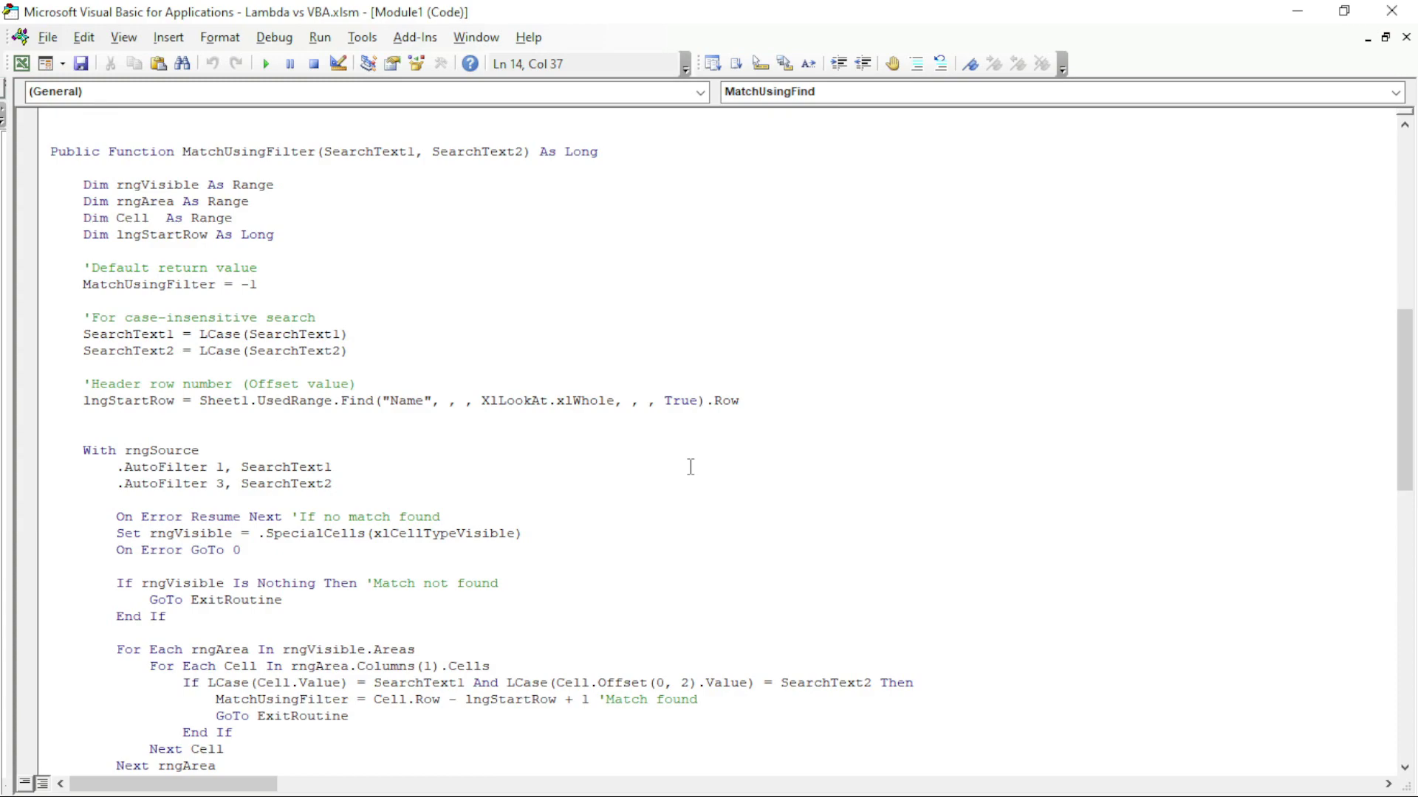
{"action": "double_click", "coordinate": [202, 153]}
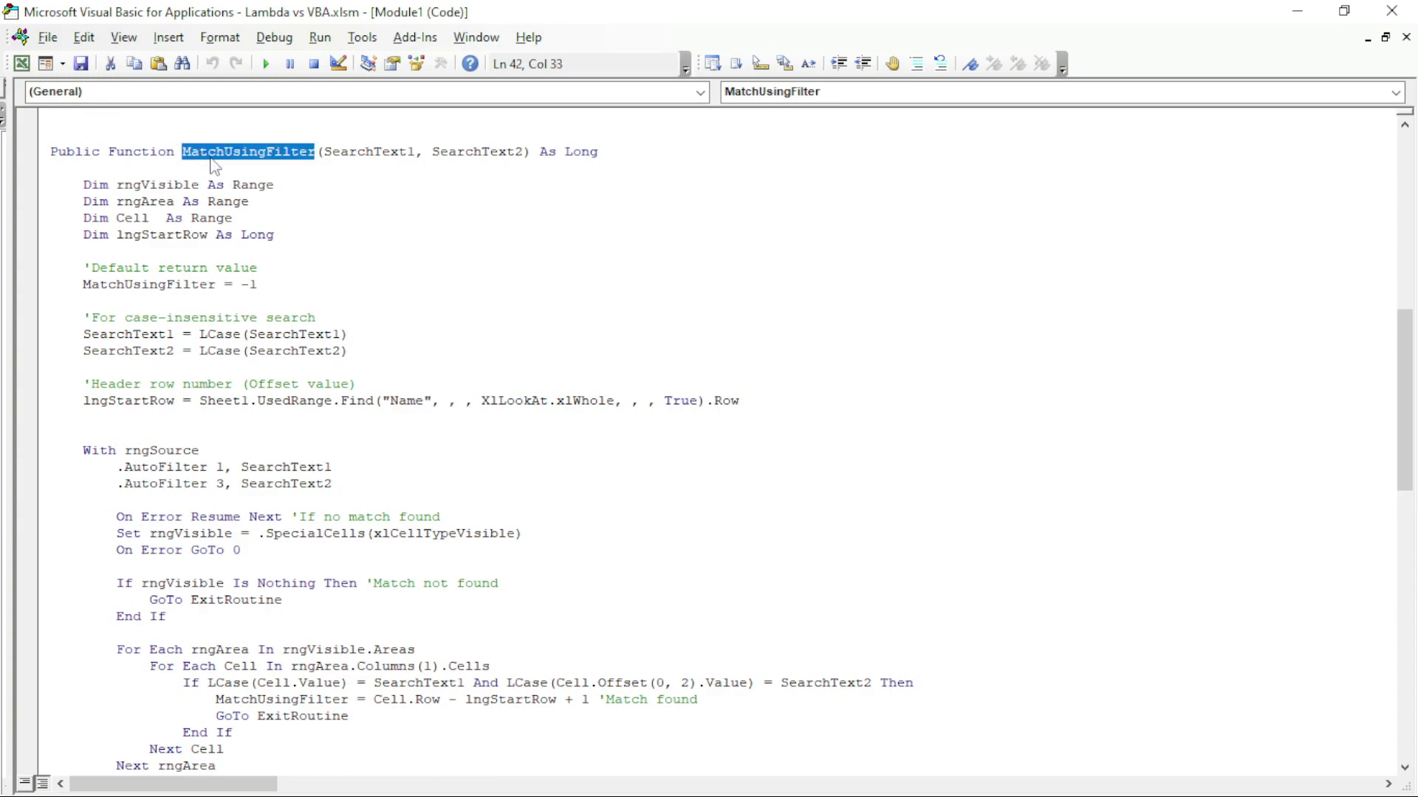
{"action": "key", "text": "alt+F11"}
{"action": "left_click", "coordinate": [603, 126]}
{"action": "key", "text": "alt+F11"}
{"action": "scroll", "coordinate": [305, 362], "scroll_direction": "down", "scroll_amount": 2}
{"action": "left_click", "coordinate": [311, 519]}
{"action": "scroll", "coordinate": [316, 487], "scroll_direction": "up", "scroll_amount": 15}
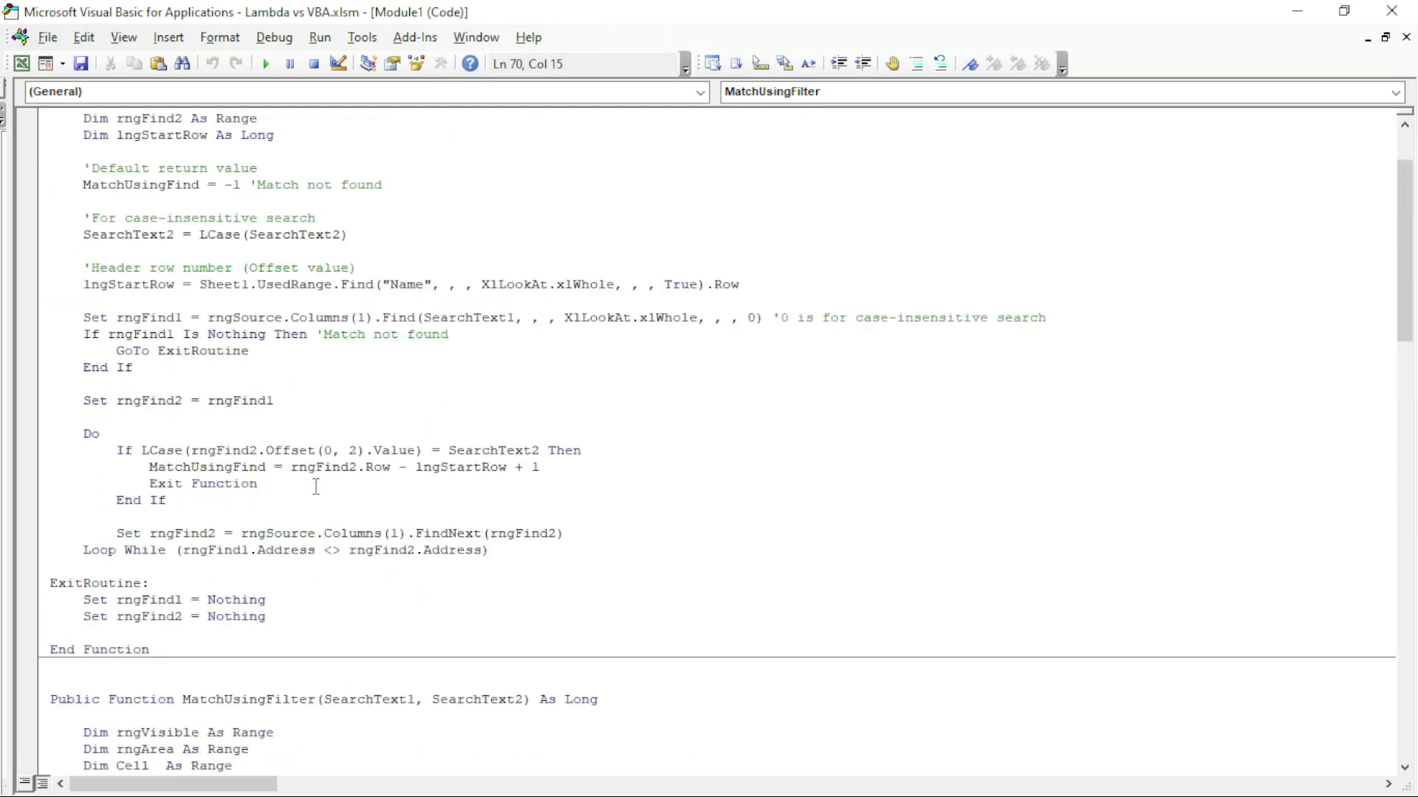
Step: Examine the Find call in MatchUsingFind and the AutoFilter lines in MatchUsingFilter
{"action": "double_click", "coordinate": [275, 170]}
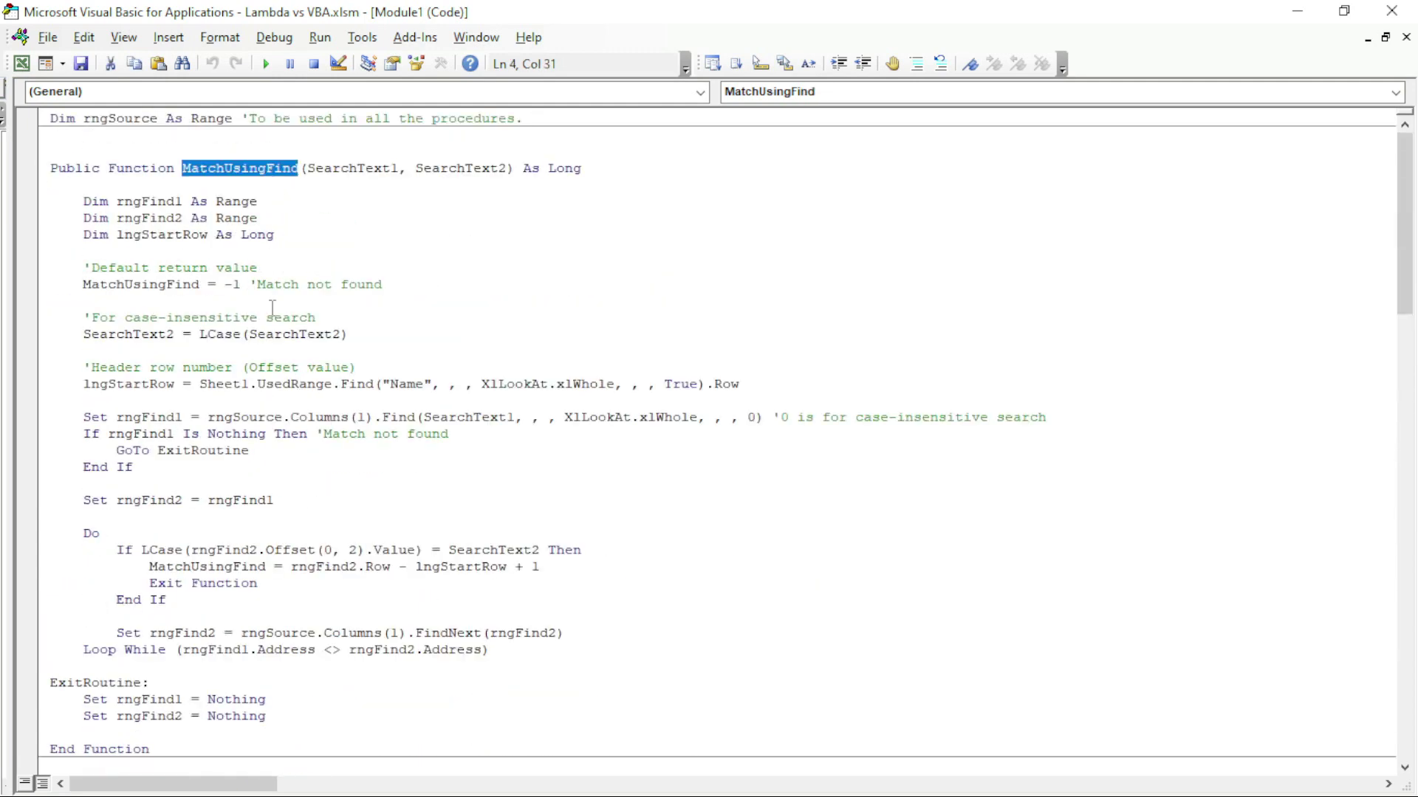
{"action": "double_click", "coordinate": [397, 418]}
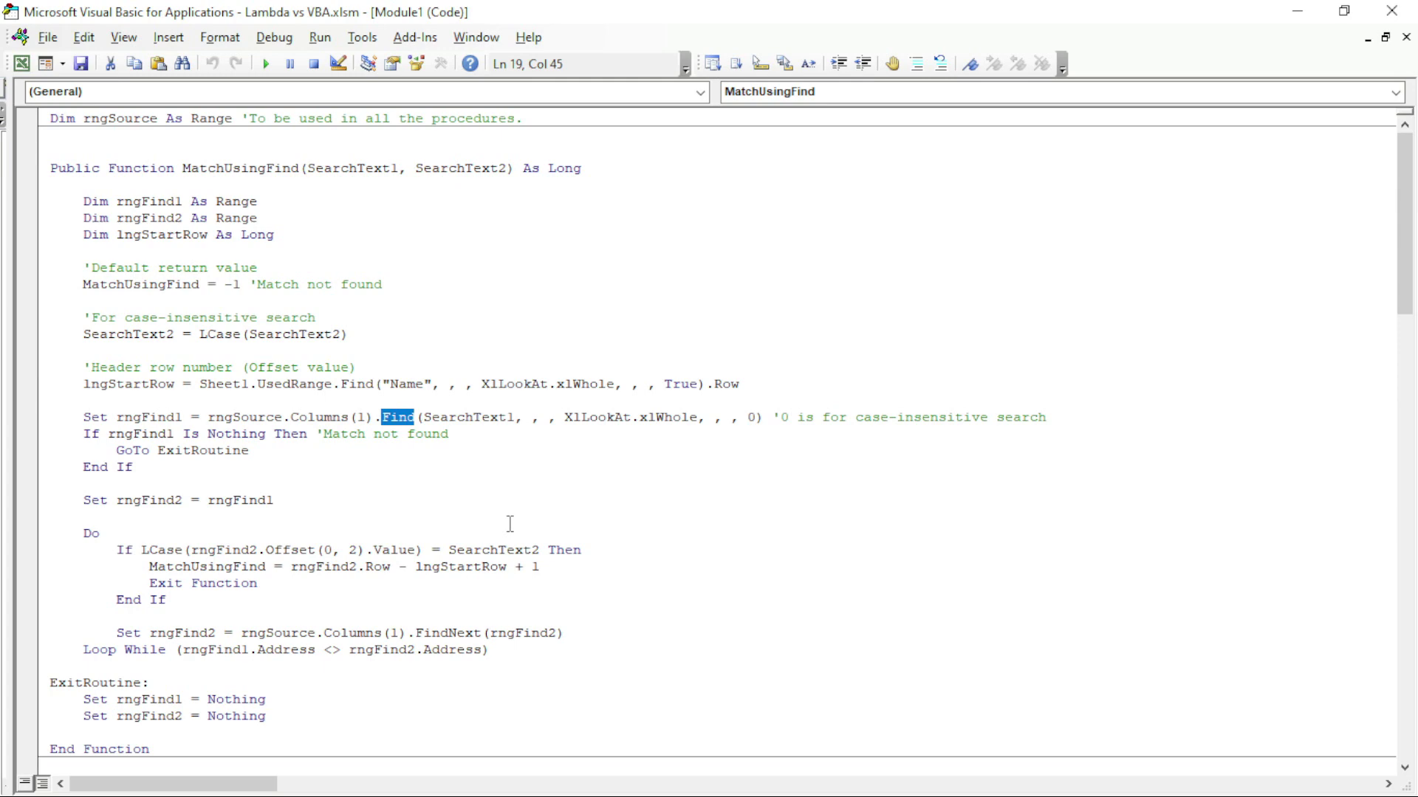
{"action": "scroll", "coordinate": [510, 523], "scroll_direction": "down", "scroll_amount": 13}
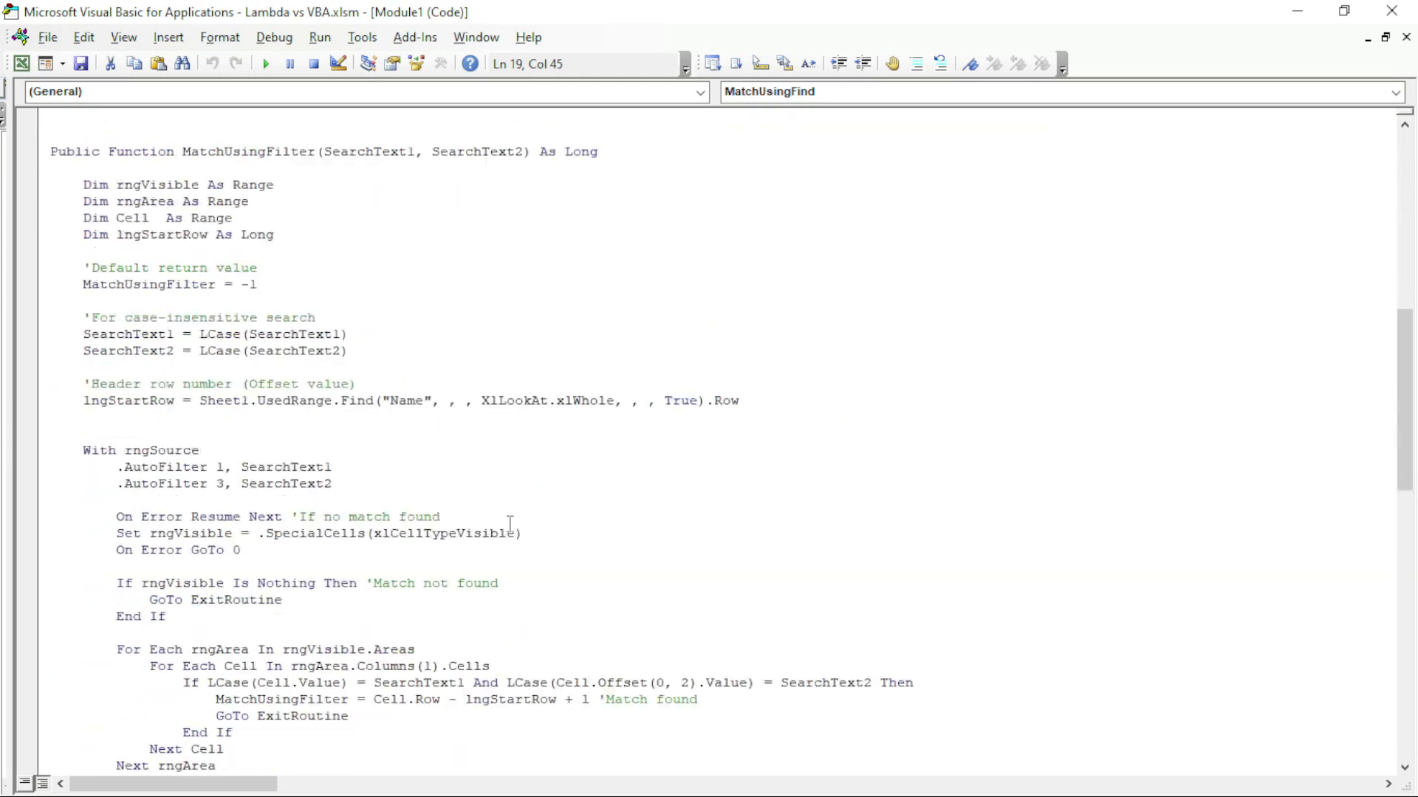
{"action": "double_click", "coordinate": [268, 150]}
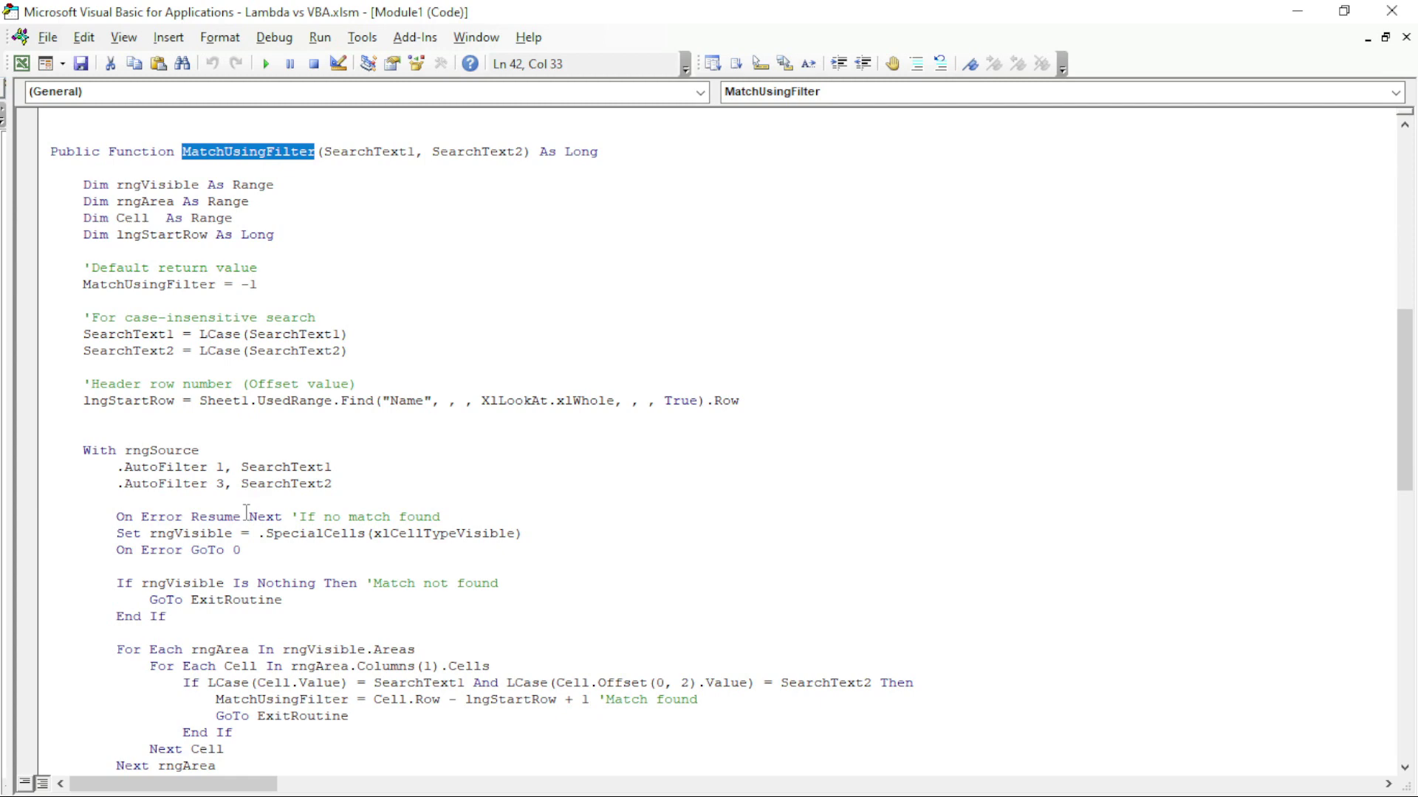
{"action": "double_click", "coordinate": [173, 484]}
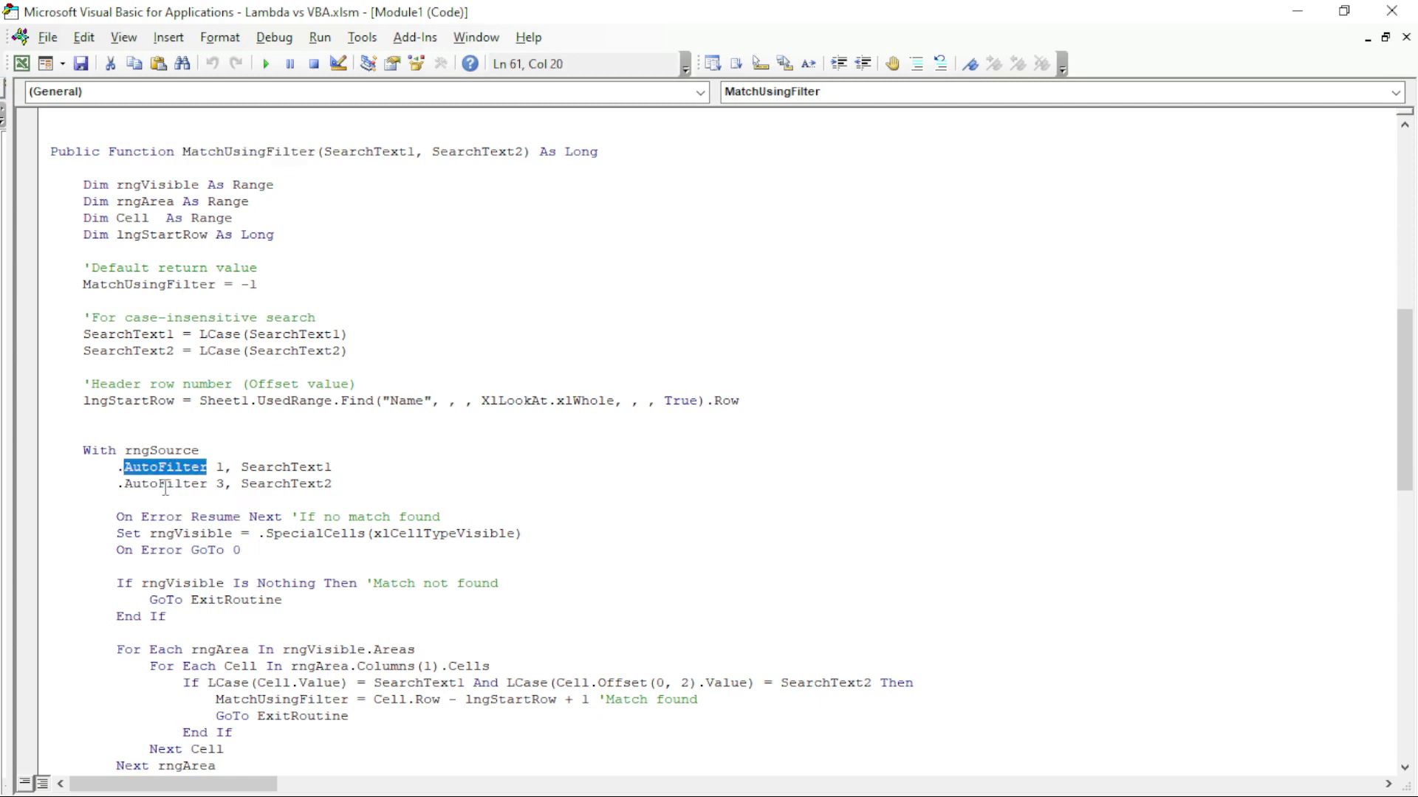
{"action": "left_click", "coordinate": [381, 465]}
{"action": "scroll", "coordinate": [382, 467], "scroll_direction": "down", "scroll_amount": 13}
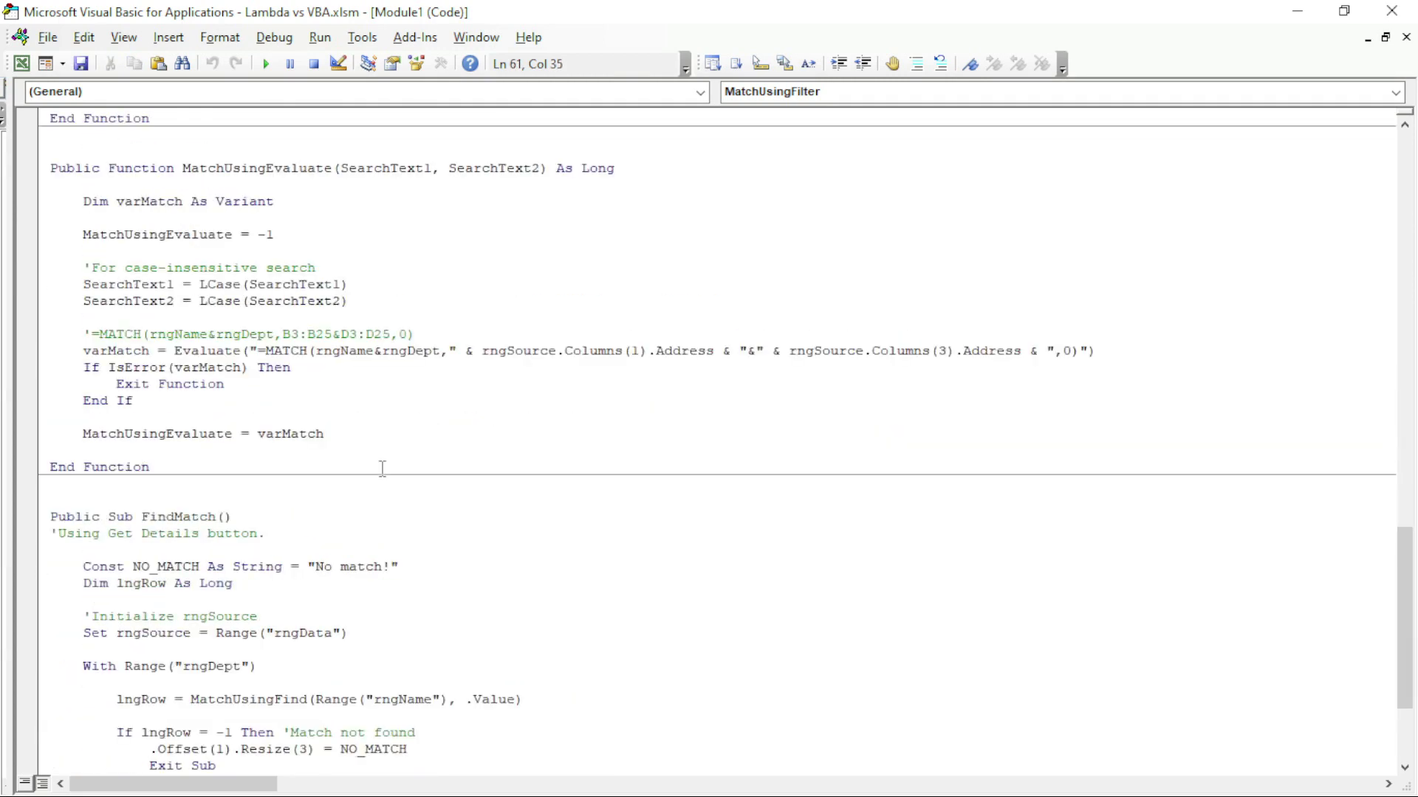
Step: Examine the Evaluate call in MatchUsingEvaluate and the FindMatch procedure below it
{"action": "double_click", "coordinate": [315, 323]}
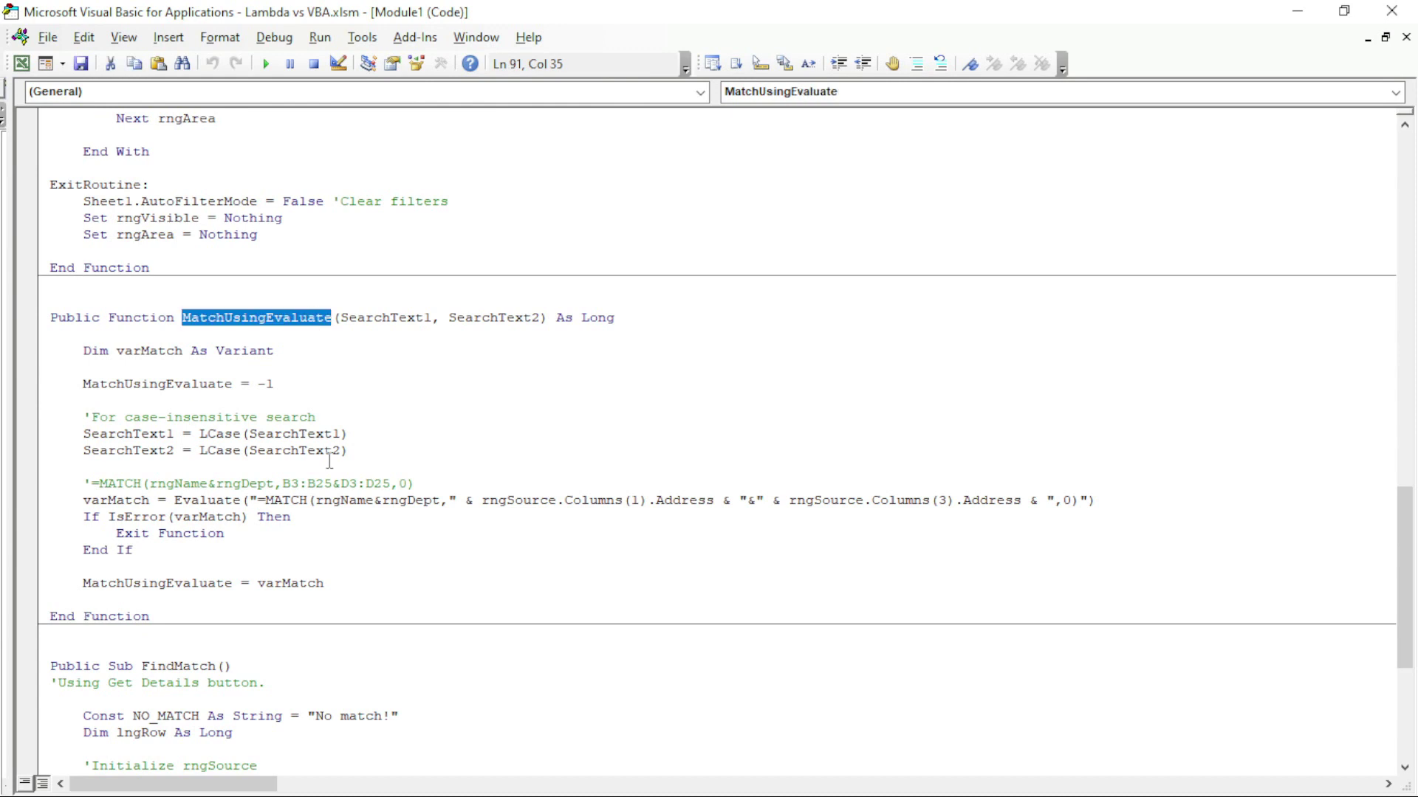
{"action": "double_click", "coordinate": [217, 501]}
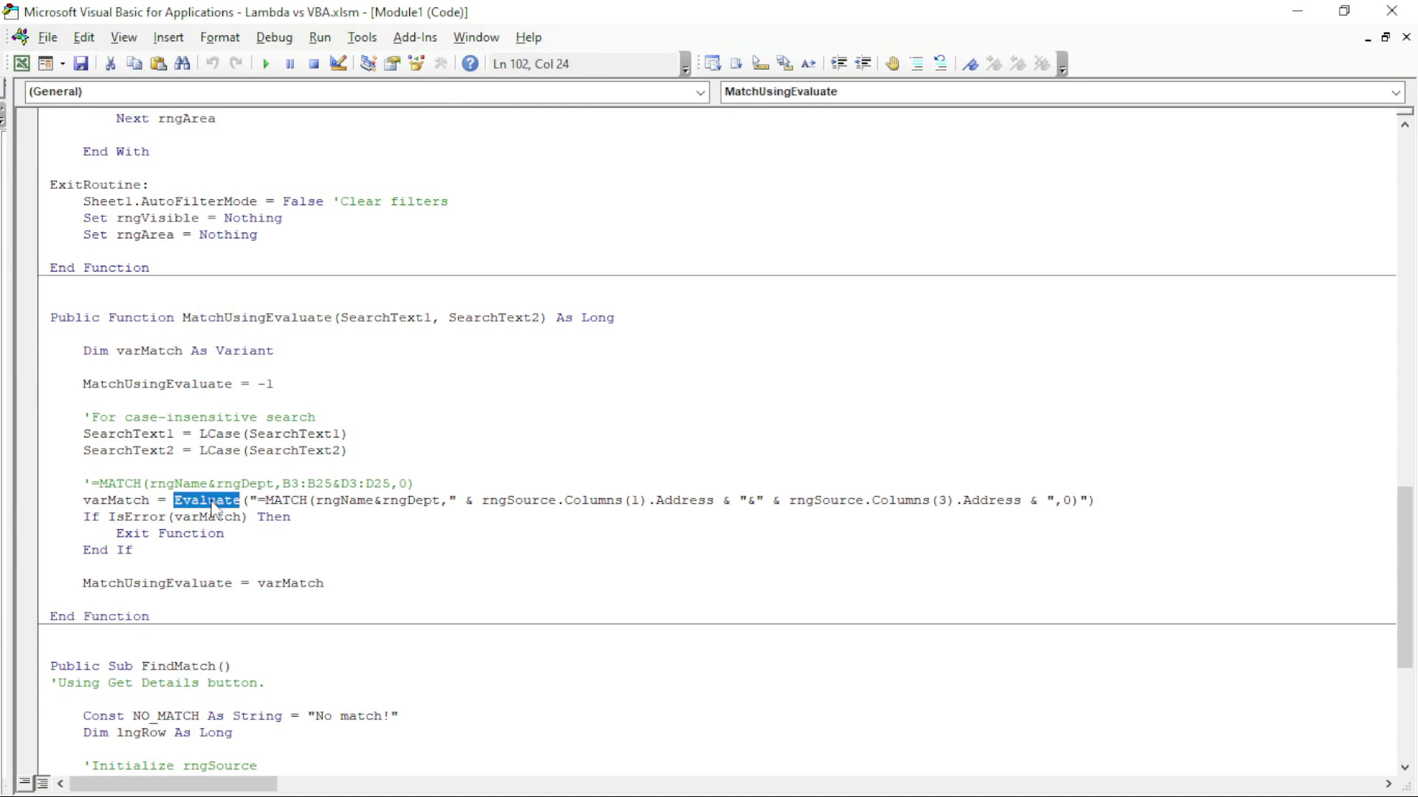
{"action": "scroll", "coordinate": [213, 508], "scroll_direction": "down", "scroll_amount": 6}
{"action": "double_click", "coordinate": [194, 369]}
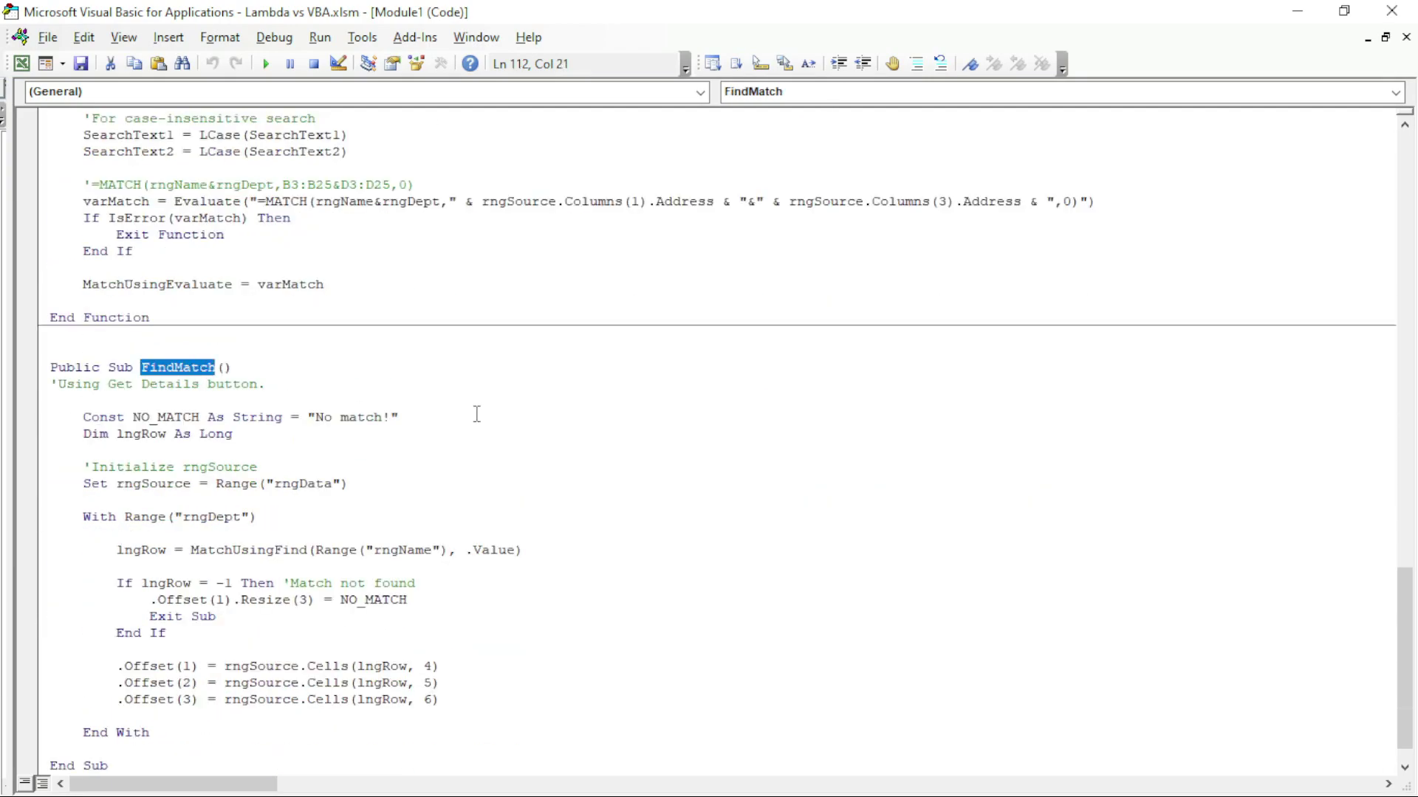
Step: Return to the Data sheet in Excel and run Get Details to refresh the employee details in C3:C5
{"action": "key", "text": "alt+F11"}
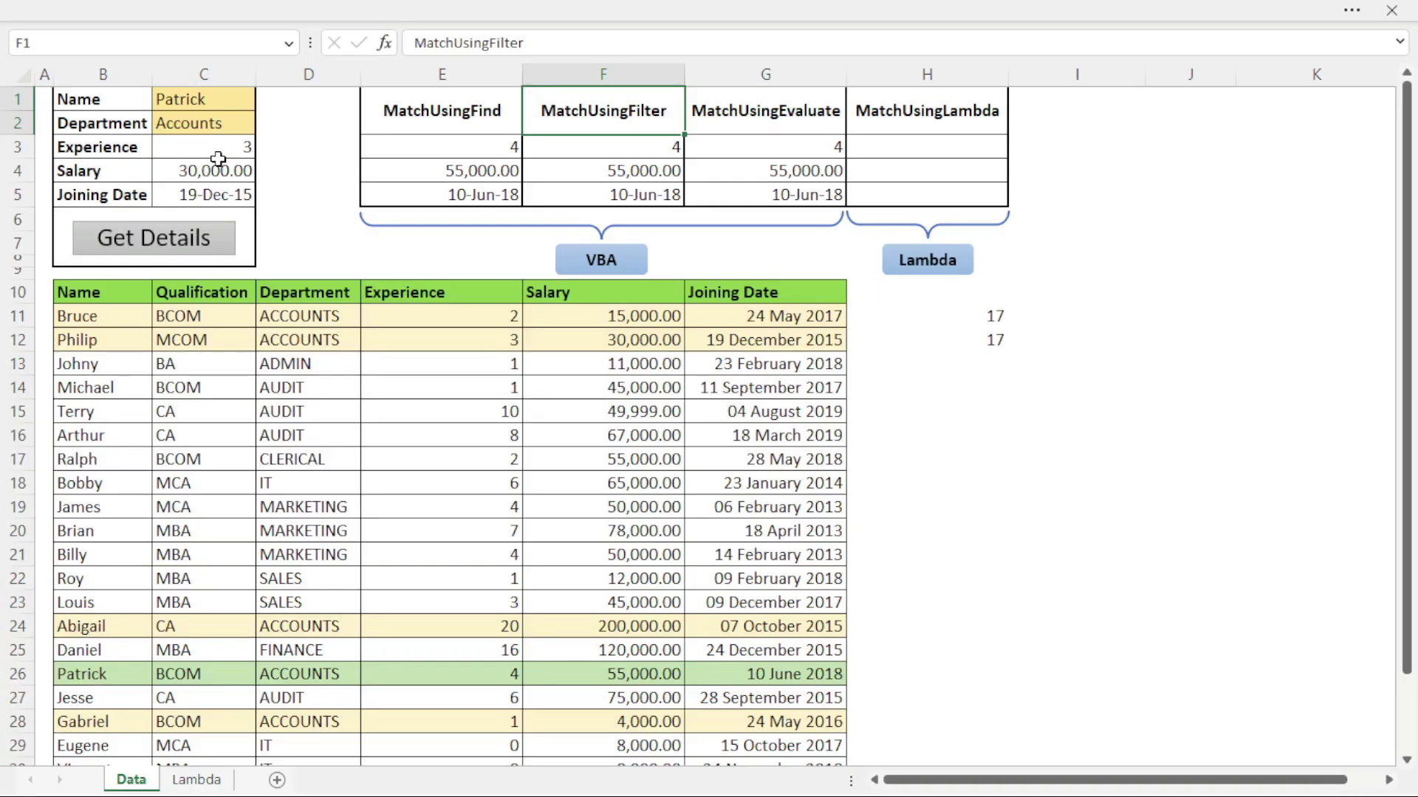
{"action": "left_click_drag", "start_coordinate": [219, 152], "coordinate": [213, 190]}
{"action": "left_click_drag", "start_coordinate": [449, 148], "coordinate": [443, 196]}
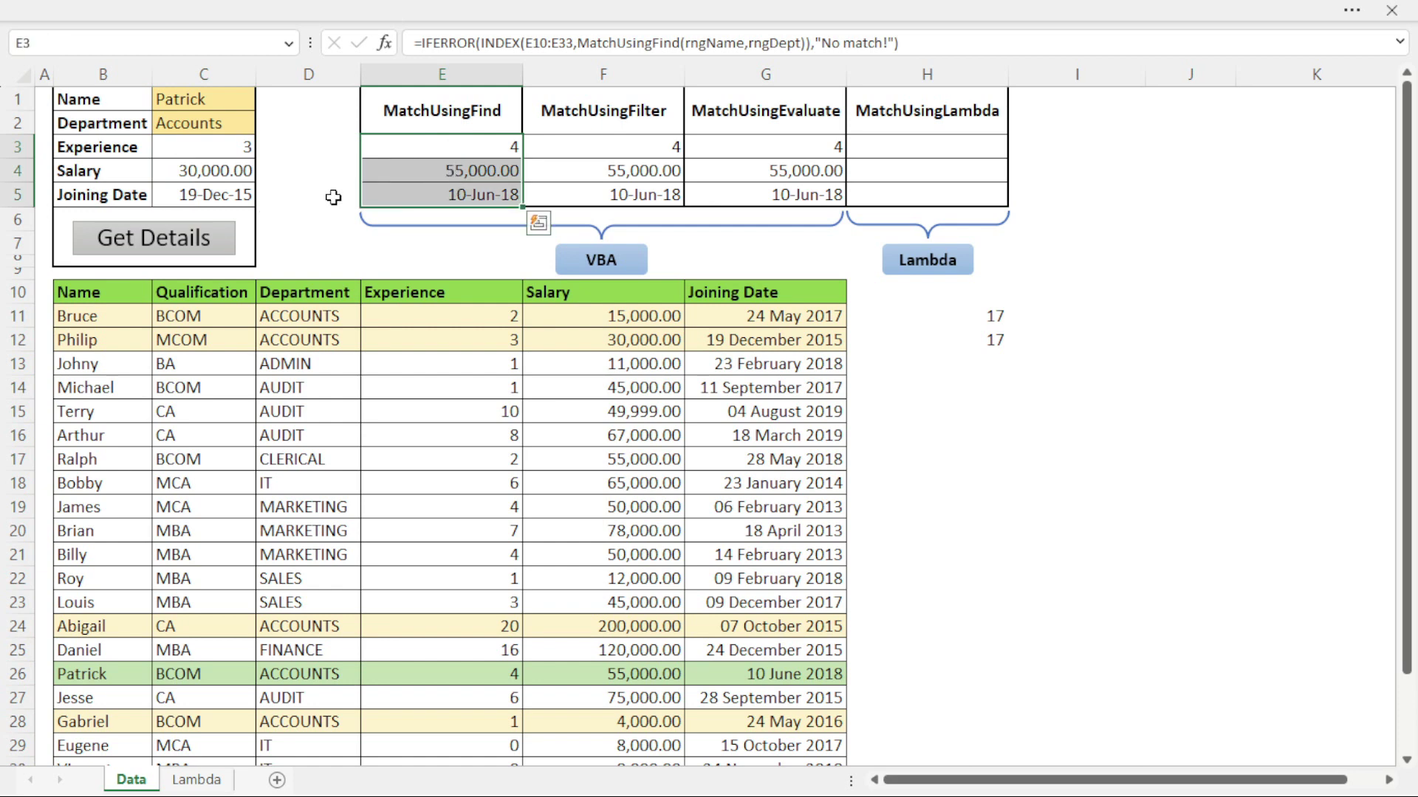
{"action": "left_click", "coordinate": [186, 247]}
Step: Compare the refreshed salary and joining date in C4:C5 with the MatchUsingFind results in column E
{"action": "left_click", "coordinate": [399, 171]}
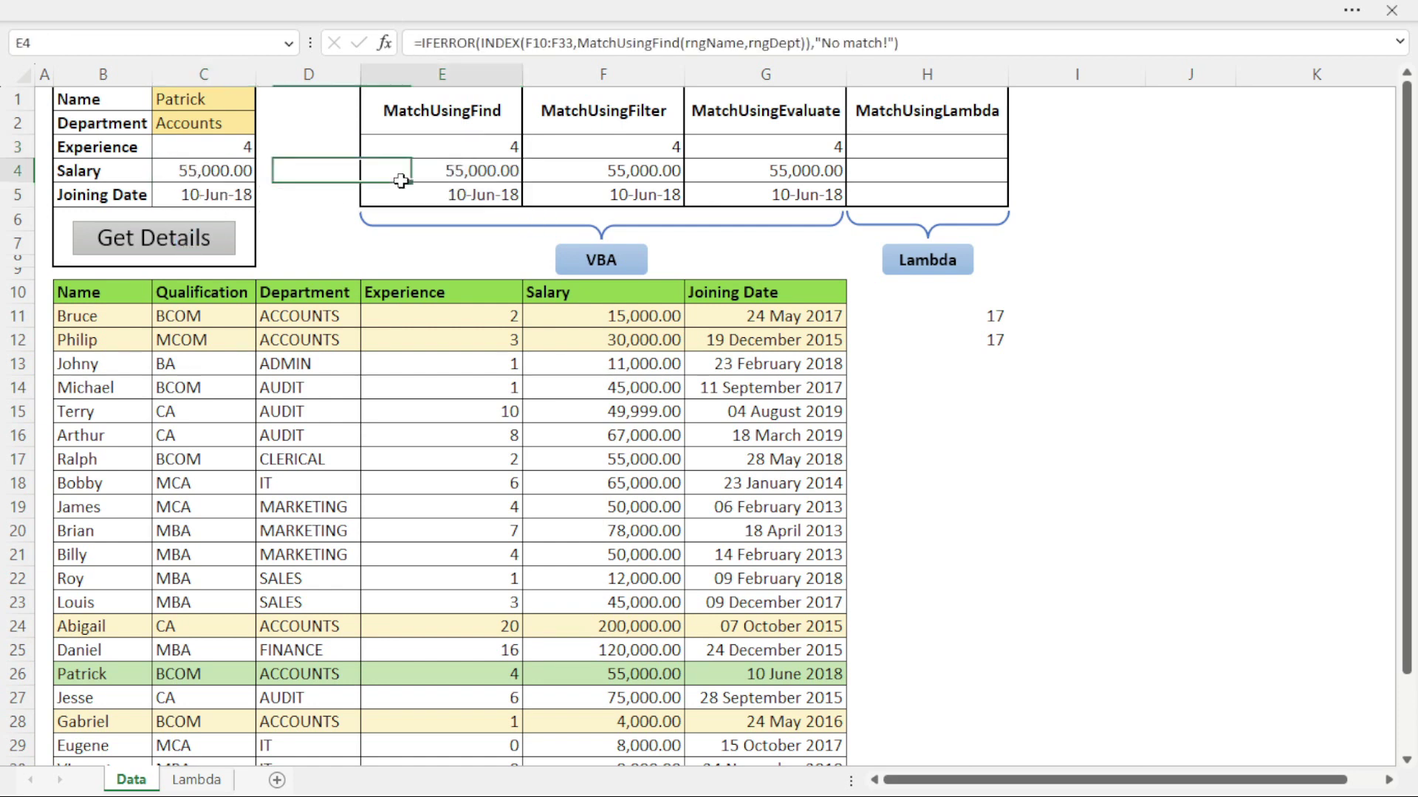
{"action": "left_click", "coordinate": [232, 194]}
{"action": "left_click", "coordinate": [410, 193]}
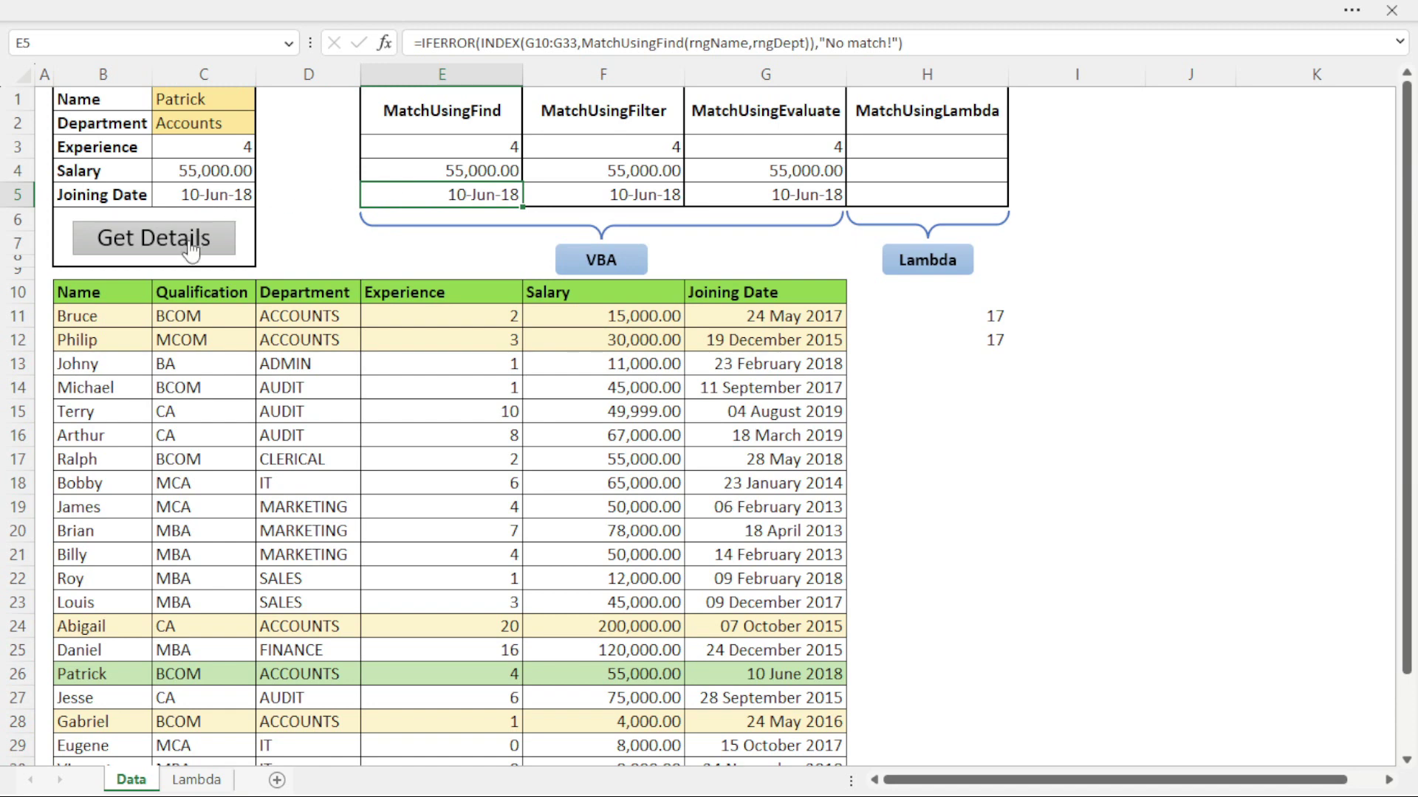
{"action": "left_click_drag", "start_coordinate": [405, 117], "coordinate": [402, 187]}
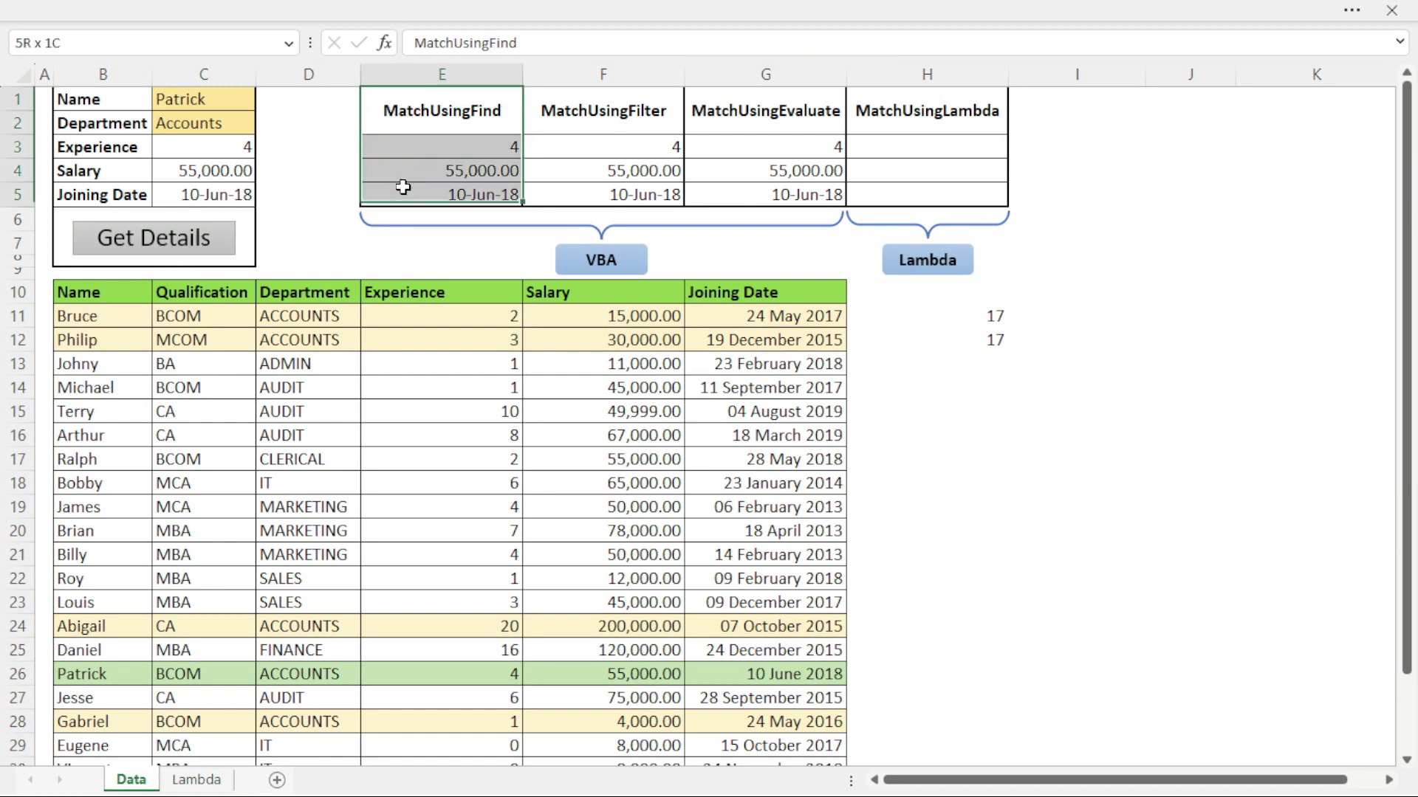
{"action": "left_click", "coordinate": [402, 186]}
Step: Switch to the Visual Basic editor and examine the MatchUsingFind call inside the FindMatch procedure
{"action": "key", "text": "alt+F11"}
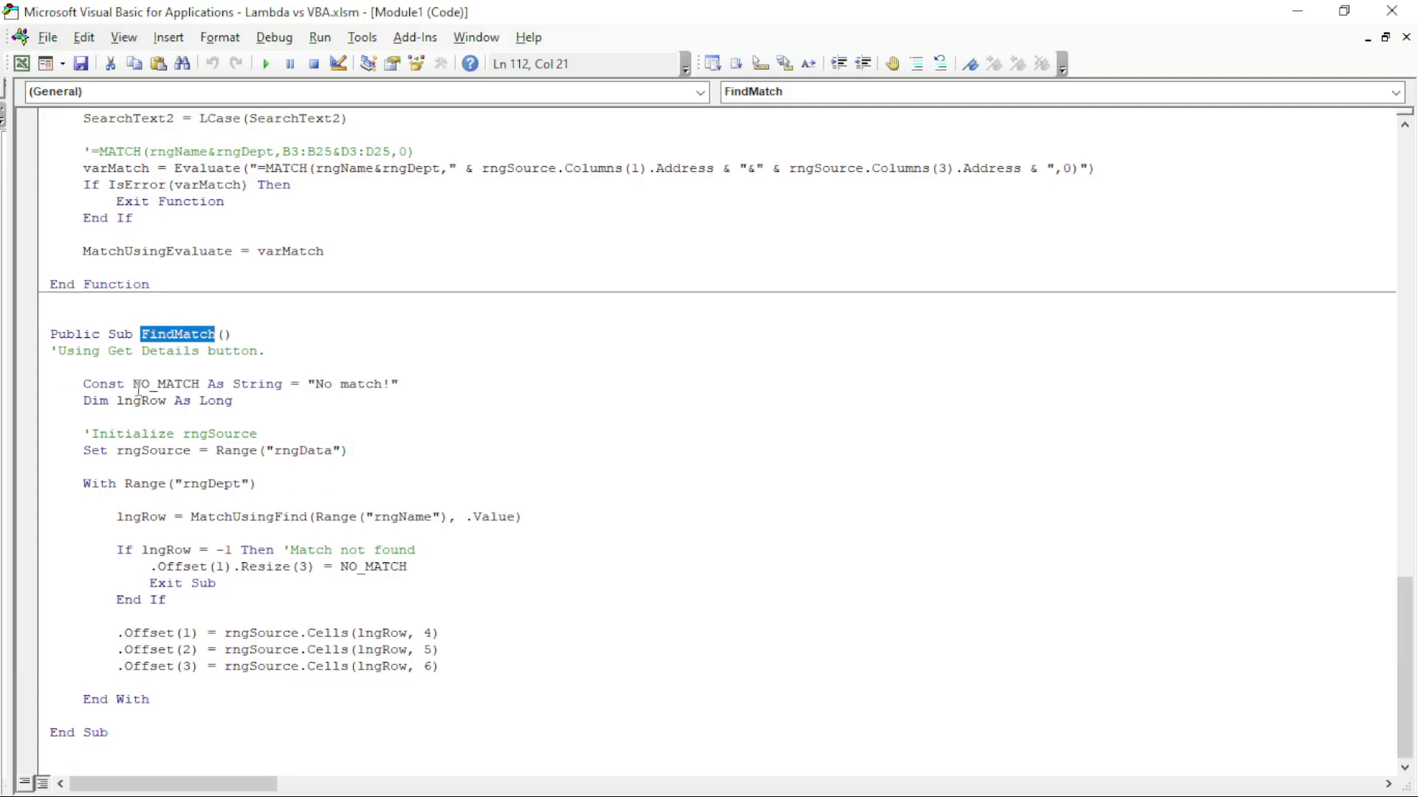
{"action": "key", "text": "Down"}
{"action": "key", "text": "Down"}
{"action": "double_click", "coordinate": [233, 517]}
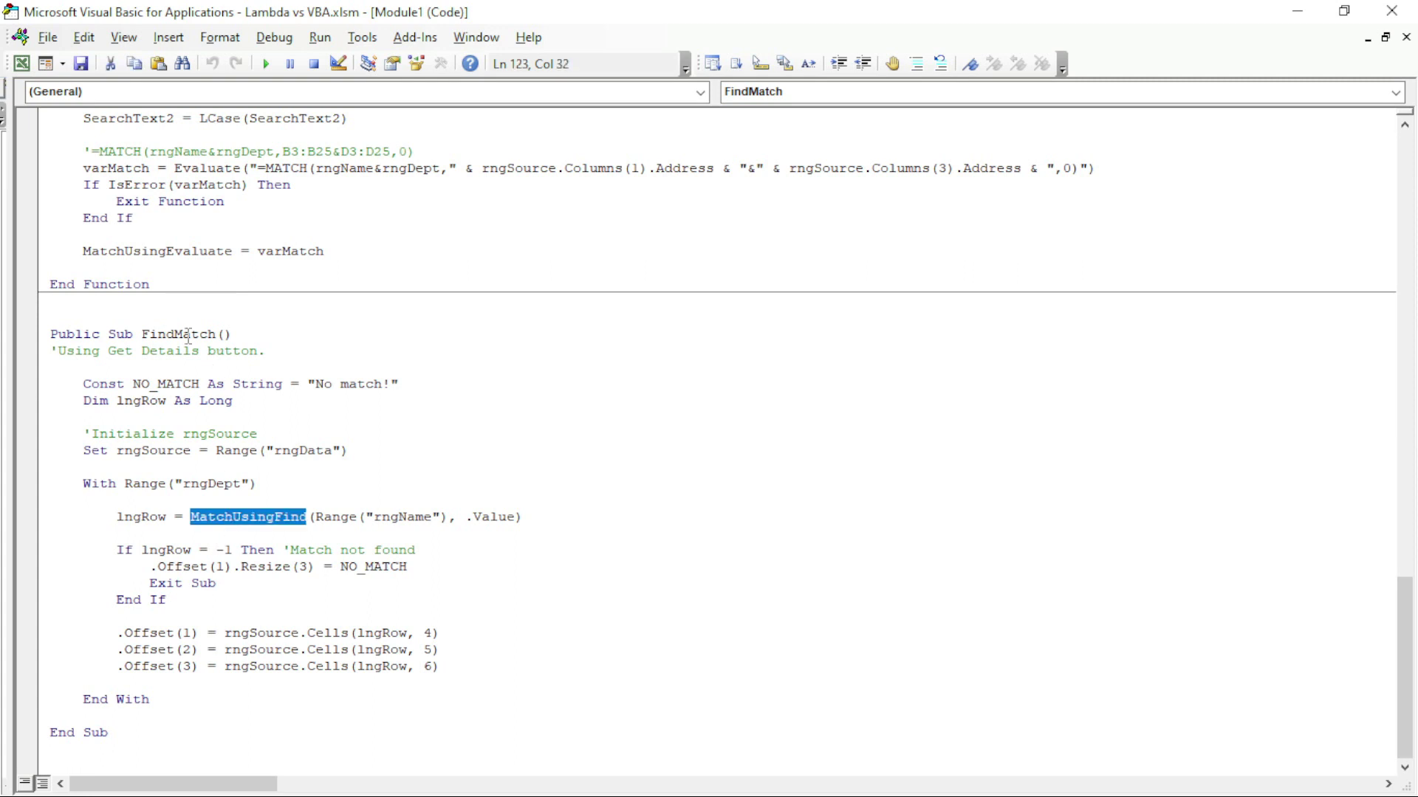
{"action": "left_click", "coordinate": [299, 347]}
Step: Return to the Data sheet and compare C3:C5 with the E3 formula and the MatchUsingLambda cell H3
{"action": "key", "text": "alt+F11"}
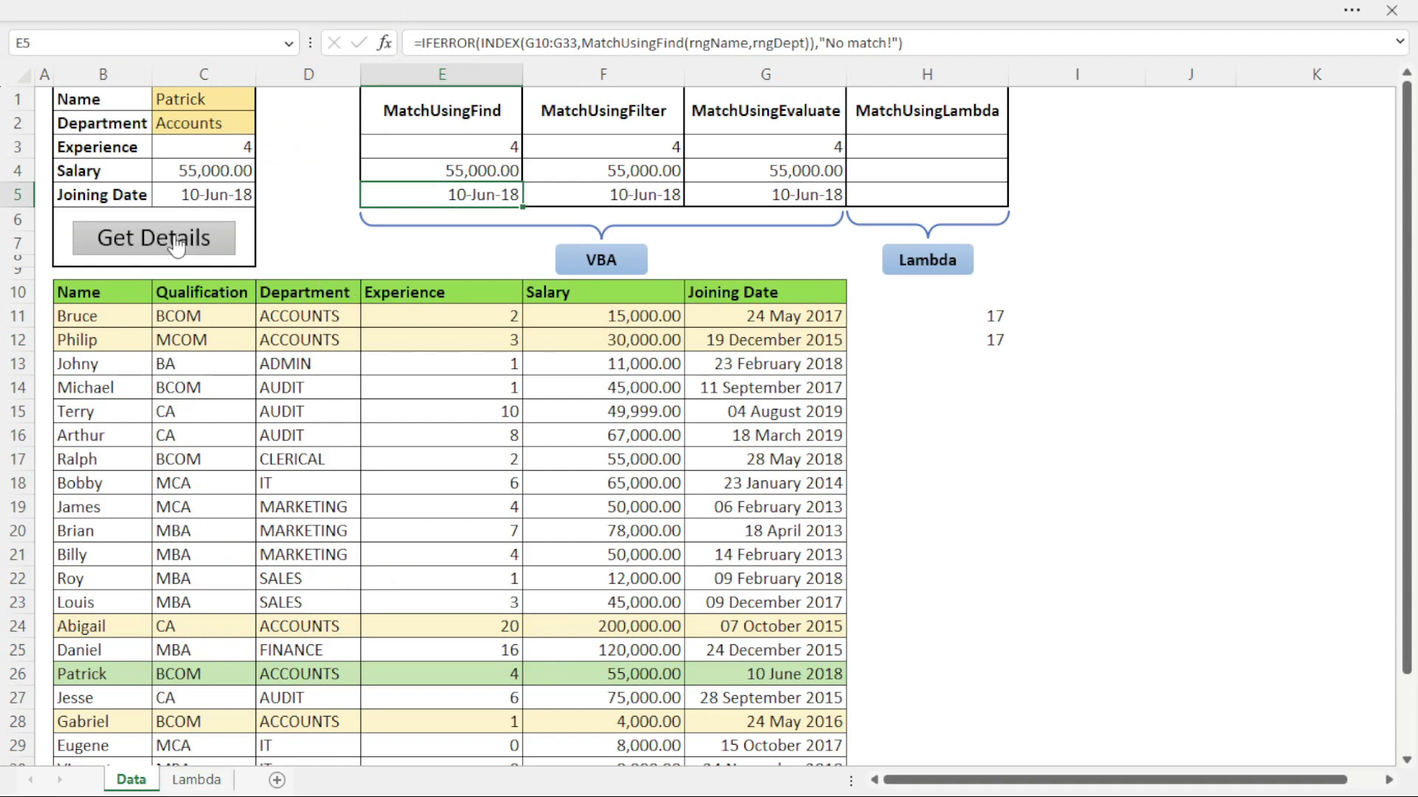
{"action": "left_click_drag", "start_coordinate": [184, 149], "coordinate": [187, 195]}
{"action": "left_click", "coordinate": [433, 151]}
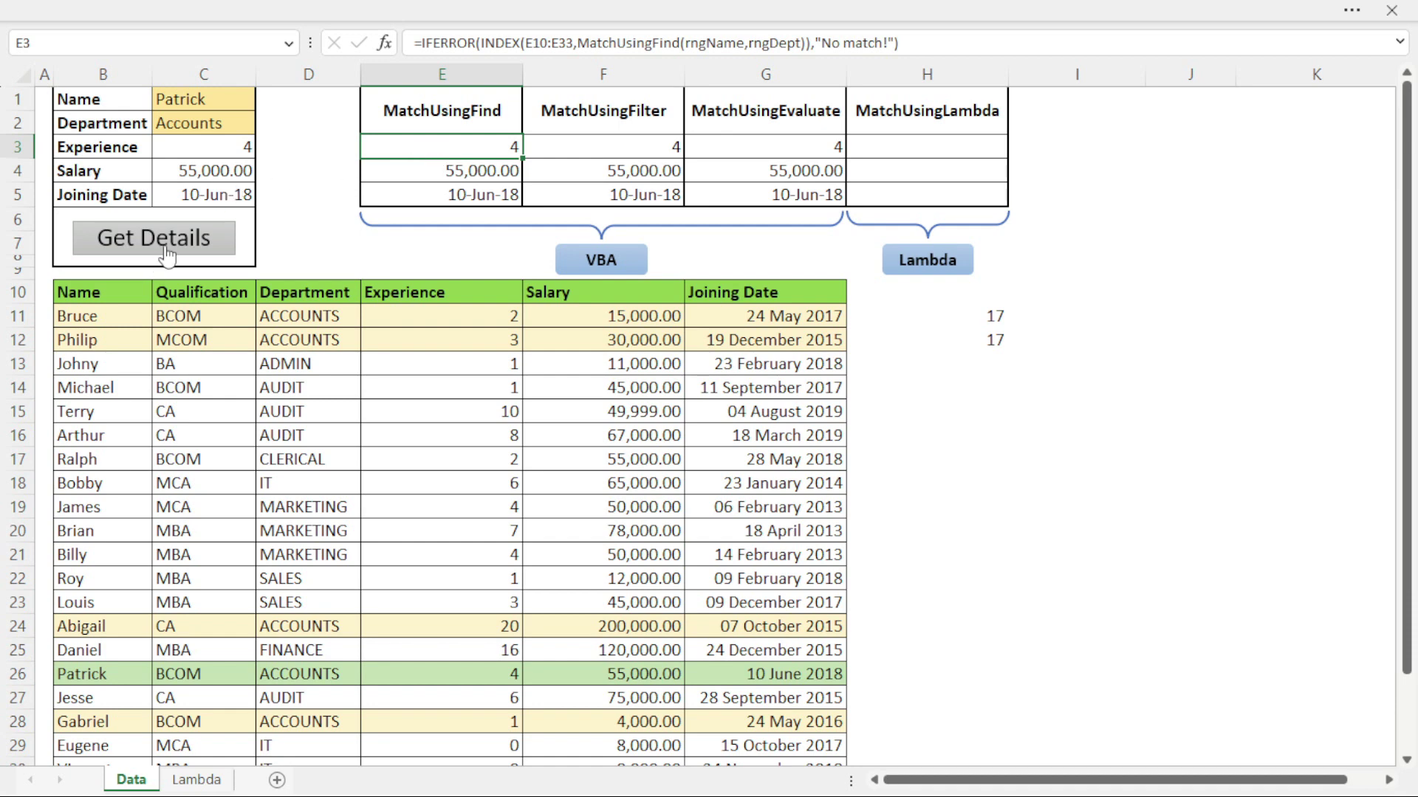
{"action": "left_click", "coordinate": [906, 151]}
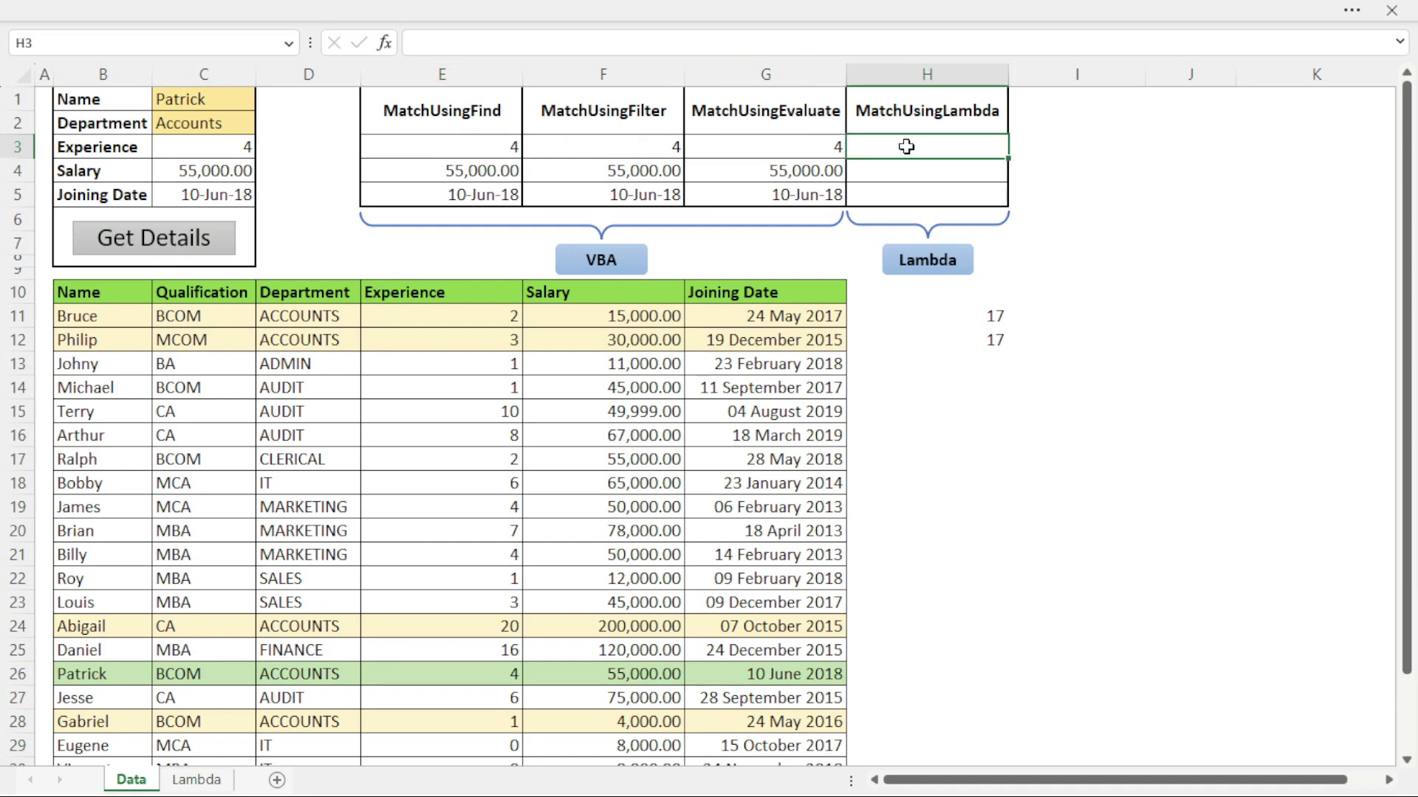
{"action": "left_click_drag", "start_coordinate": [956, 314], "coordinate": [955, 339]}
{"action": "left_click", "coordinate": [954, 315]}
{"action": "key", "text": "Delete"}
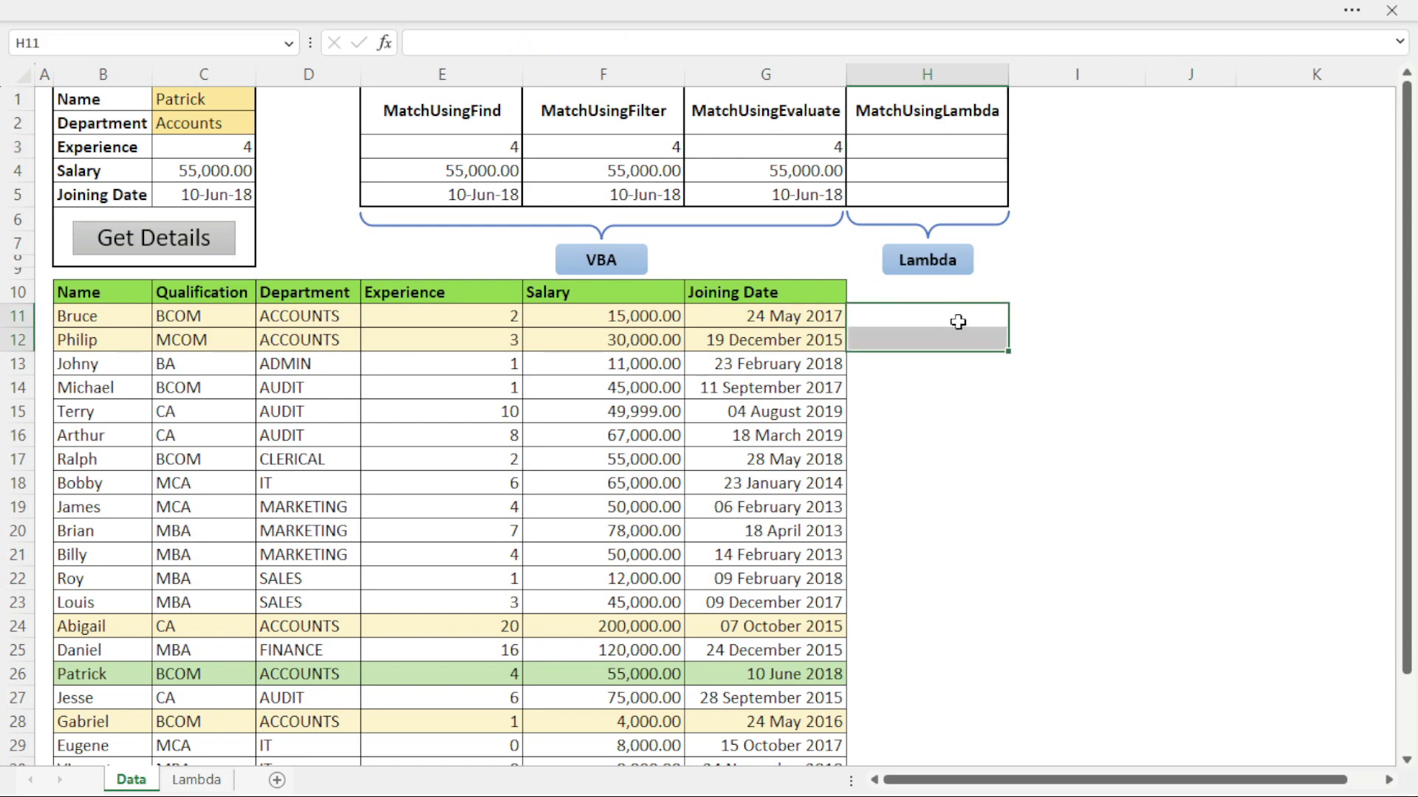
{"action": "key", "text": "ctrl+z"}
Step: Examine the MATCH formula in H11 without changing it, and the MatchUsingFind formula in H12
{"action": "double_click", "coordinate": [971, 319]}
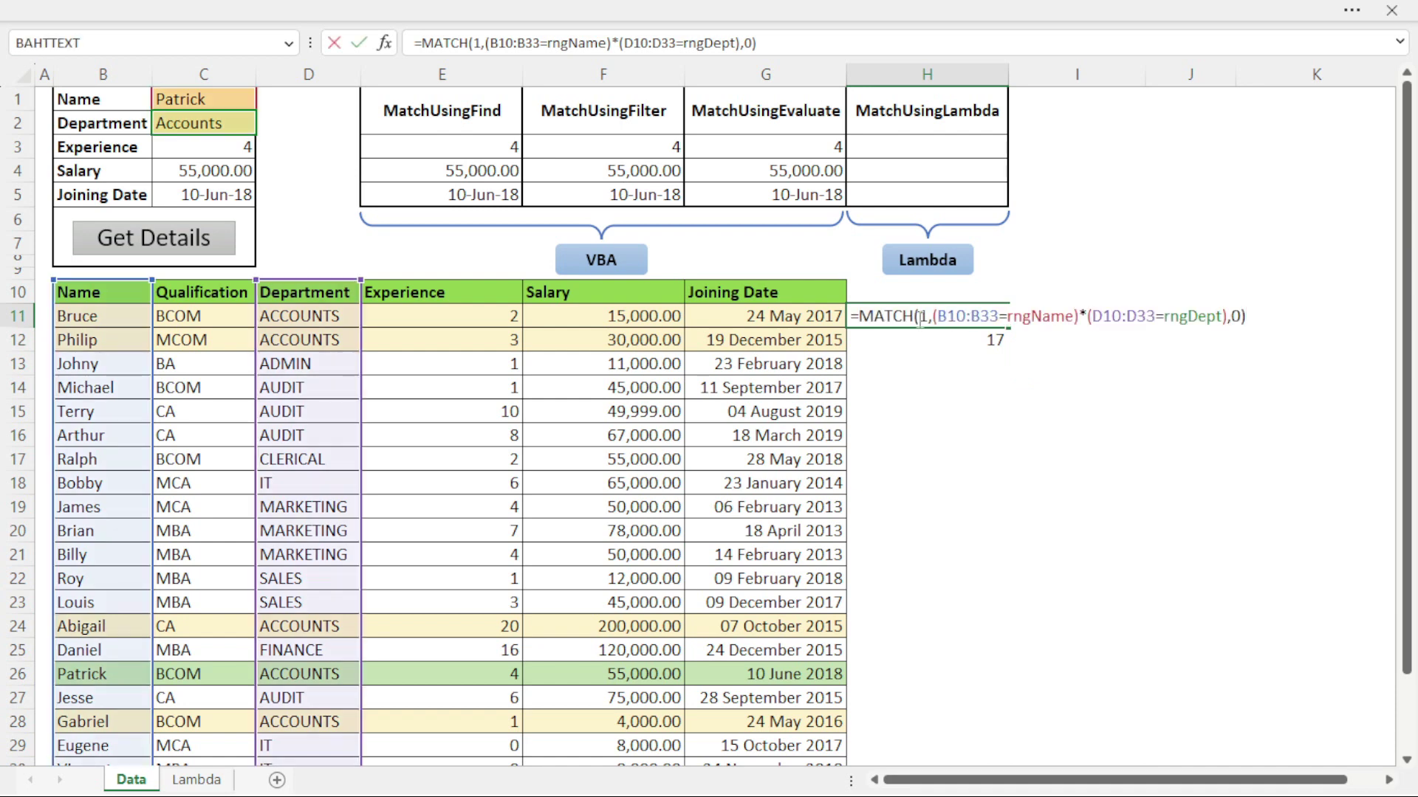
{"action": "left_click_drag", "start_coordinate": [860, 316], "coordinate": [1285, 310]}
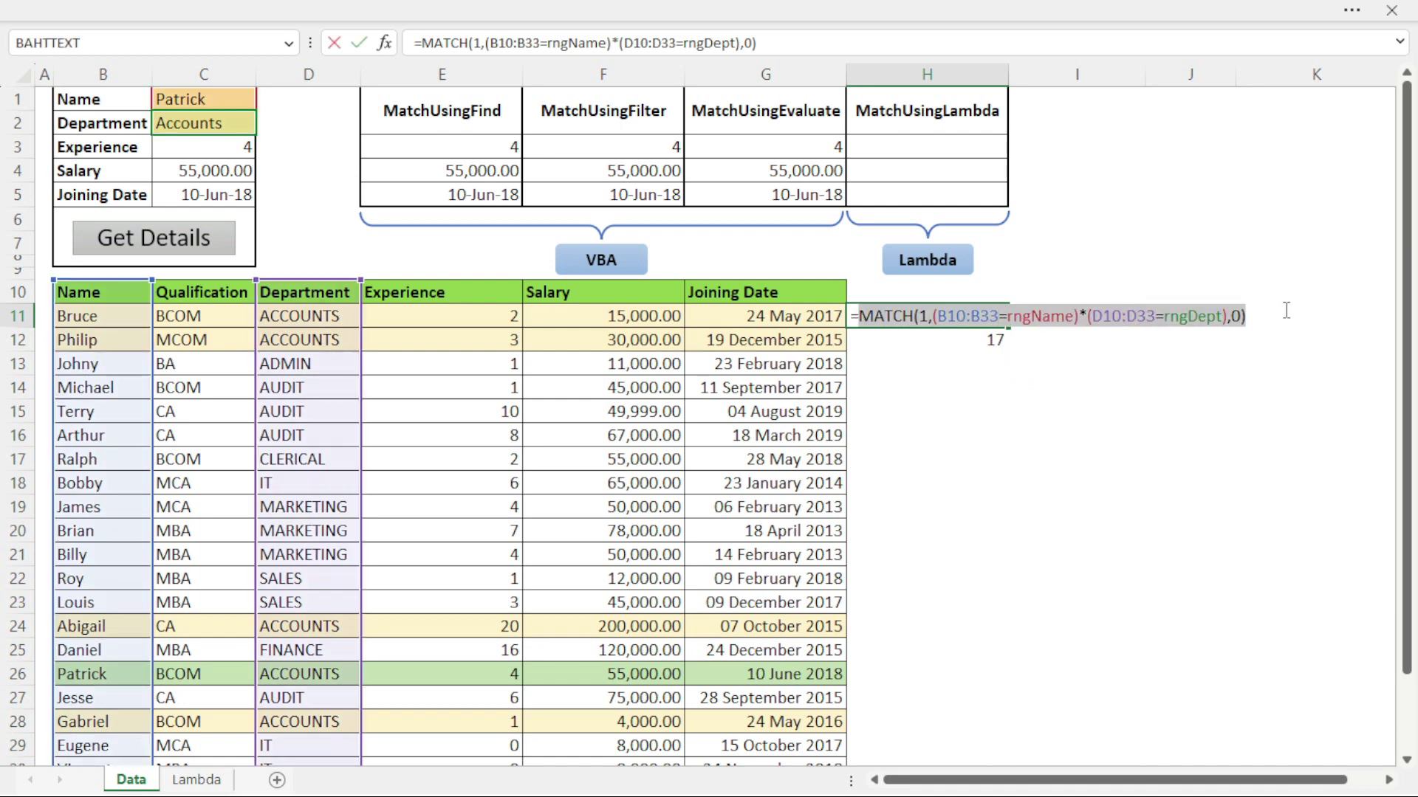
{"action": "key", "text": "Escape"}
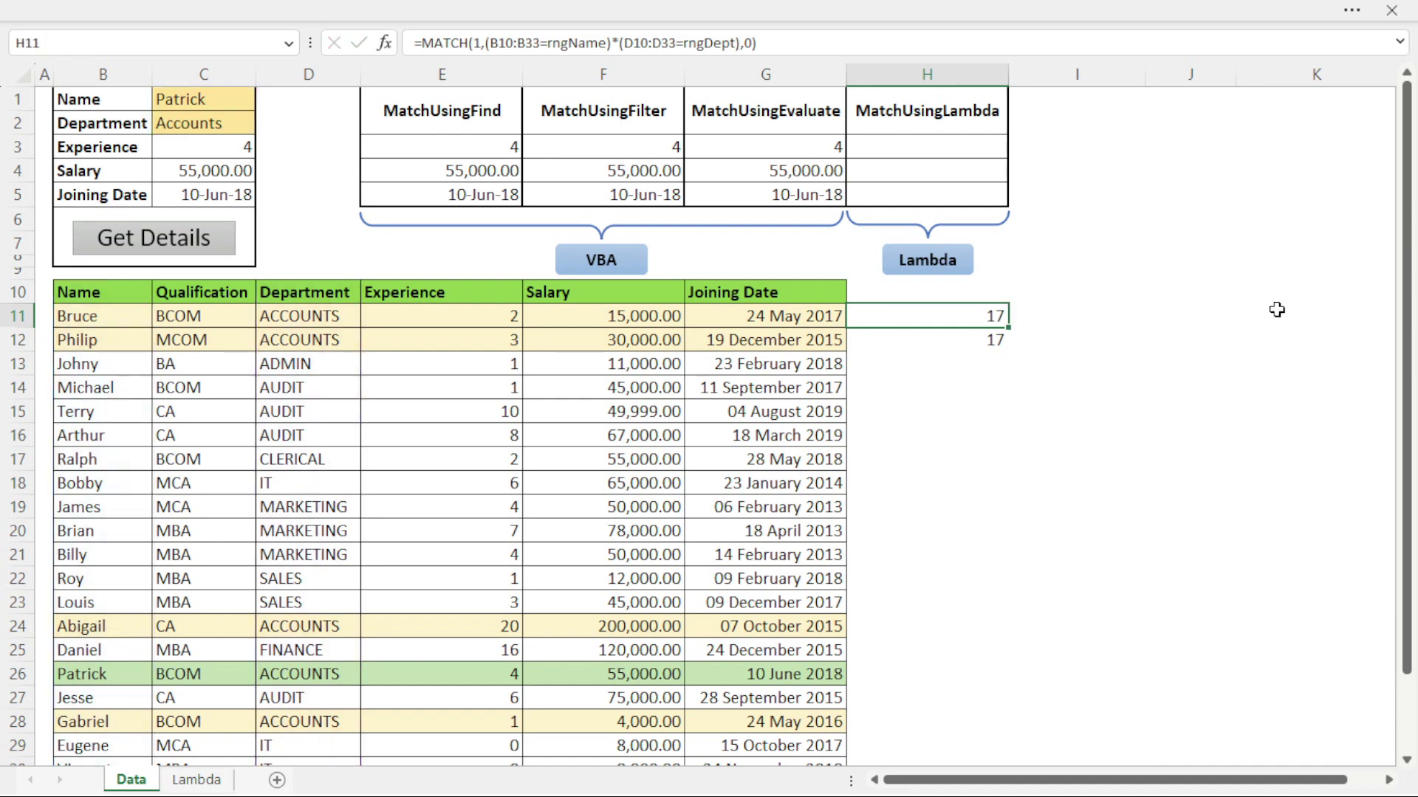
{"action": "left_click", "coordinate": [918, 340]}
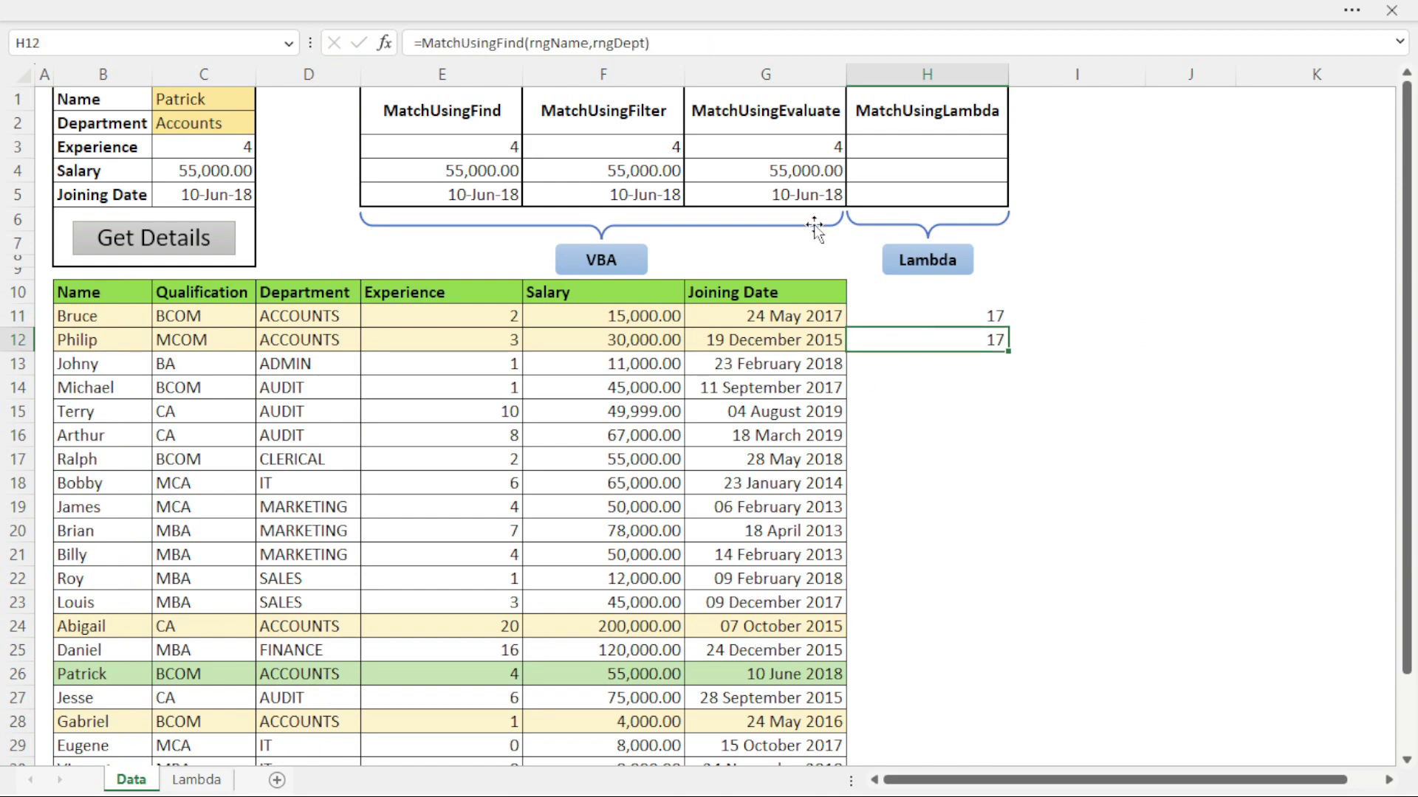
Step: Create a new defined name called MatchUsingLambda in the Name Manager and enlarge its definition dialog
{"action": "left_click", "coordinate": [739, 21]}
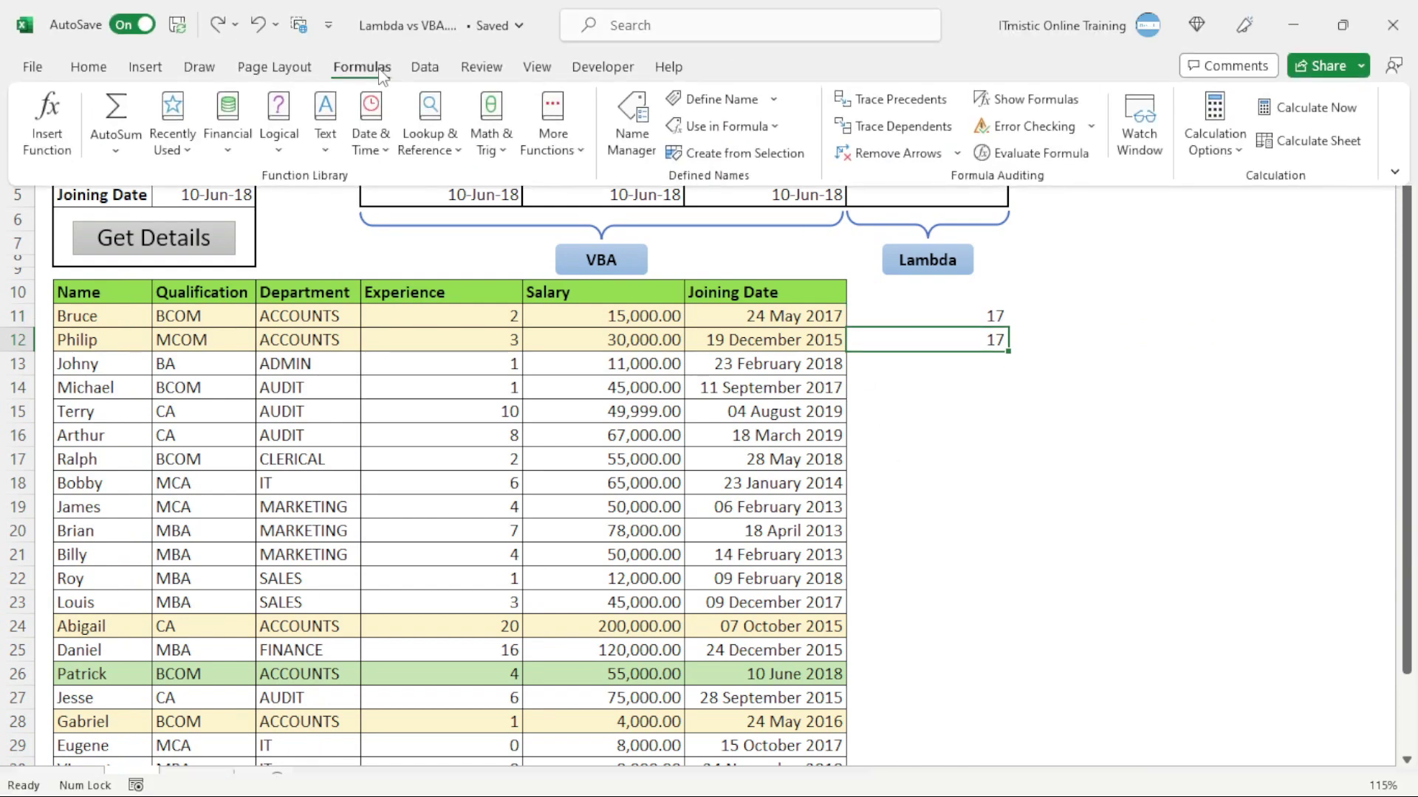
{"action": "left_click", "coordinate": [628, 122]}
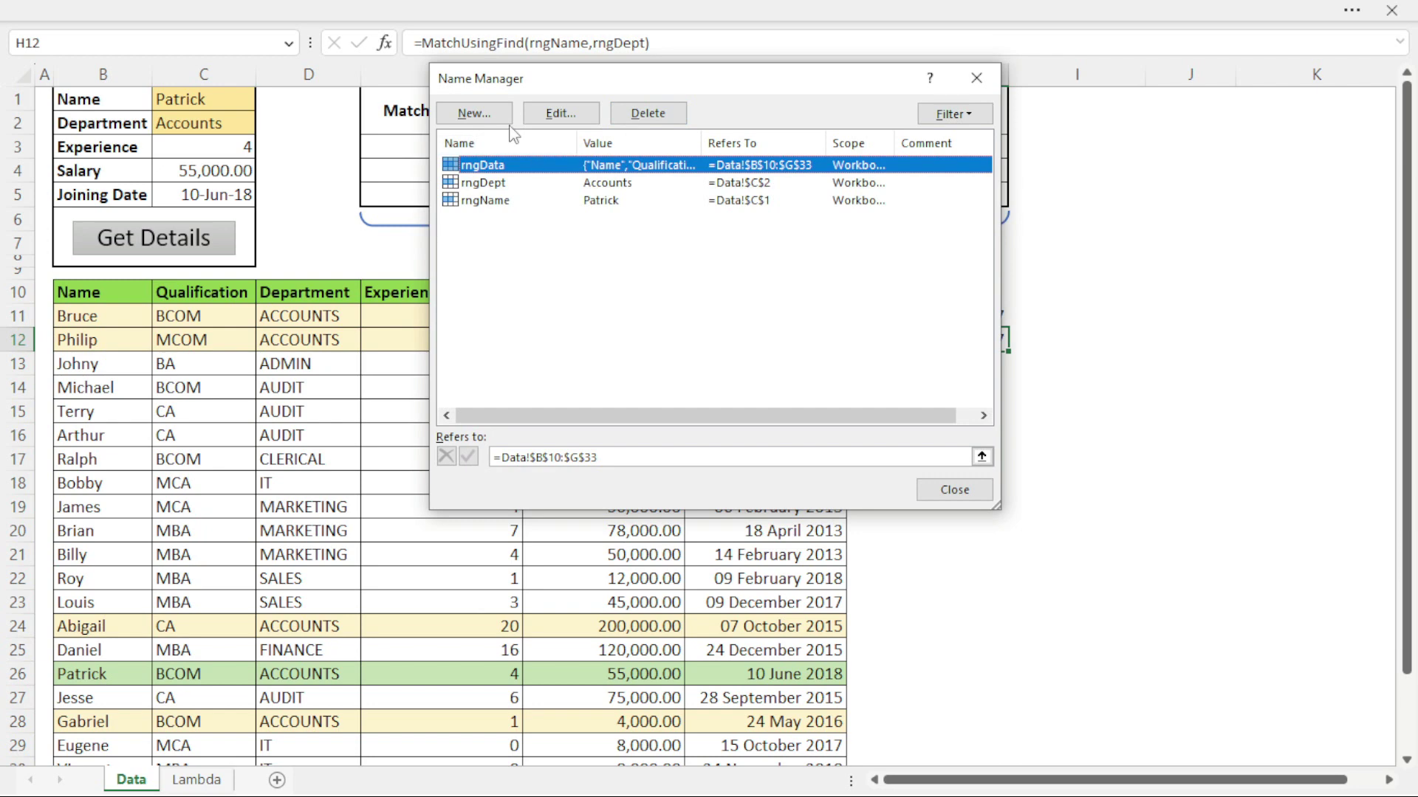
{"action": "left_click_drag", "start_coordinate": [608, 82], "coordinate": [617, 184]}
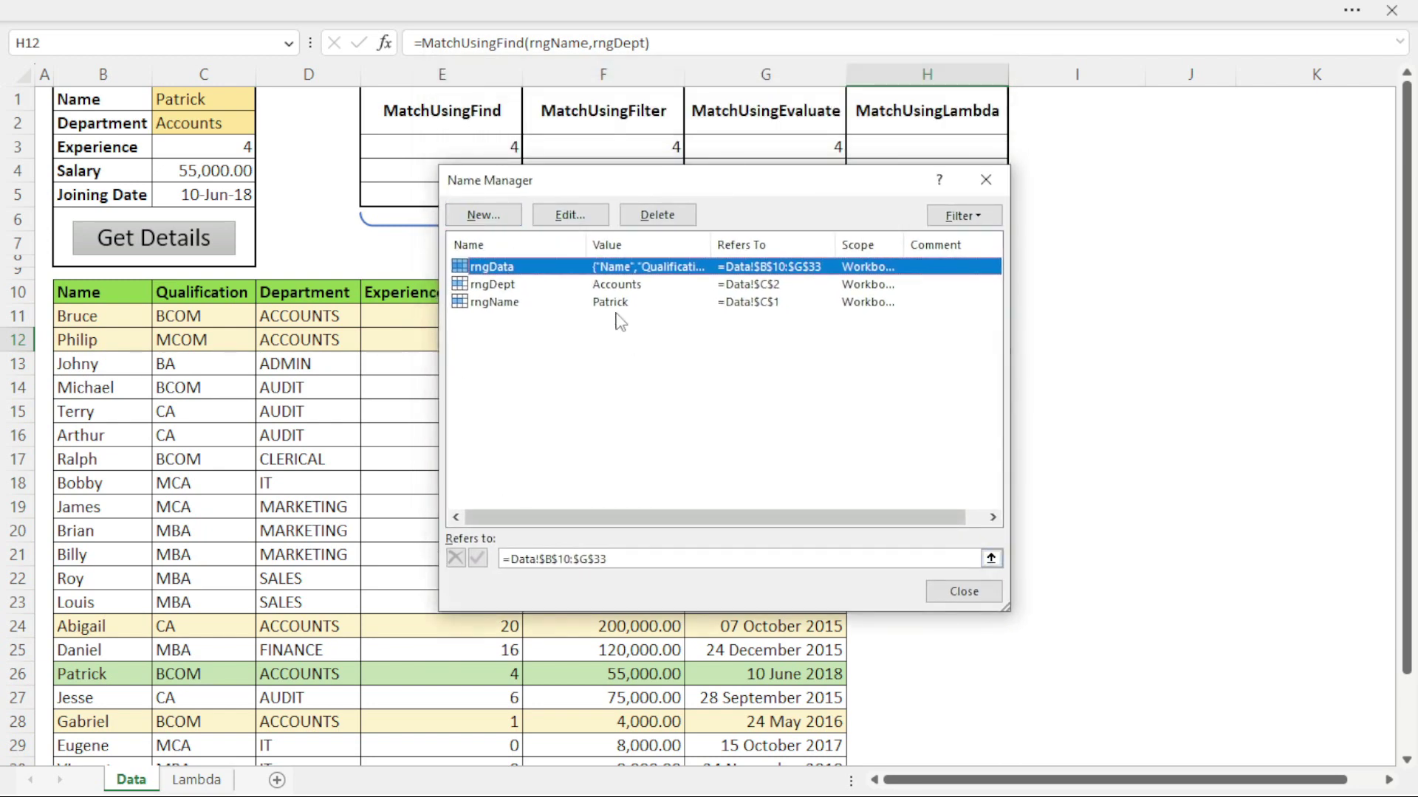
{"action": "left_click", "coordinate": [483, 215]}
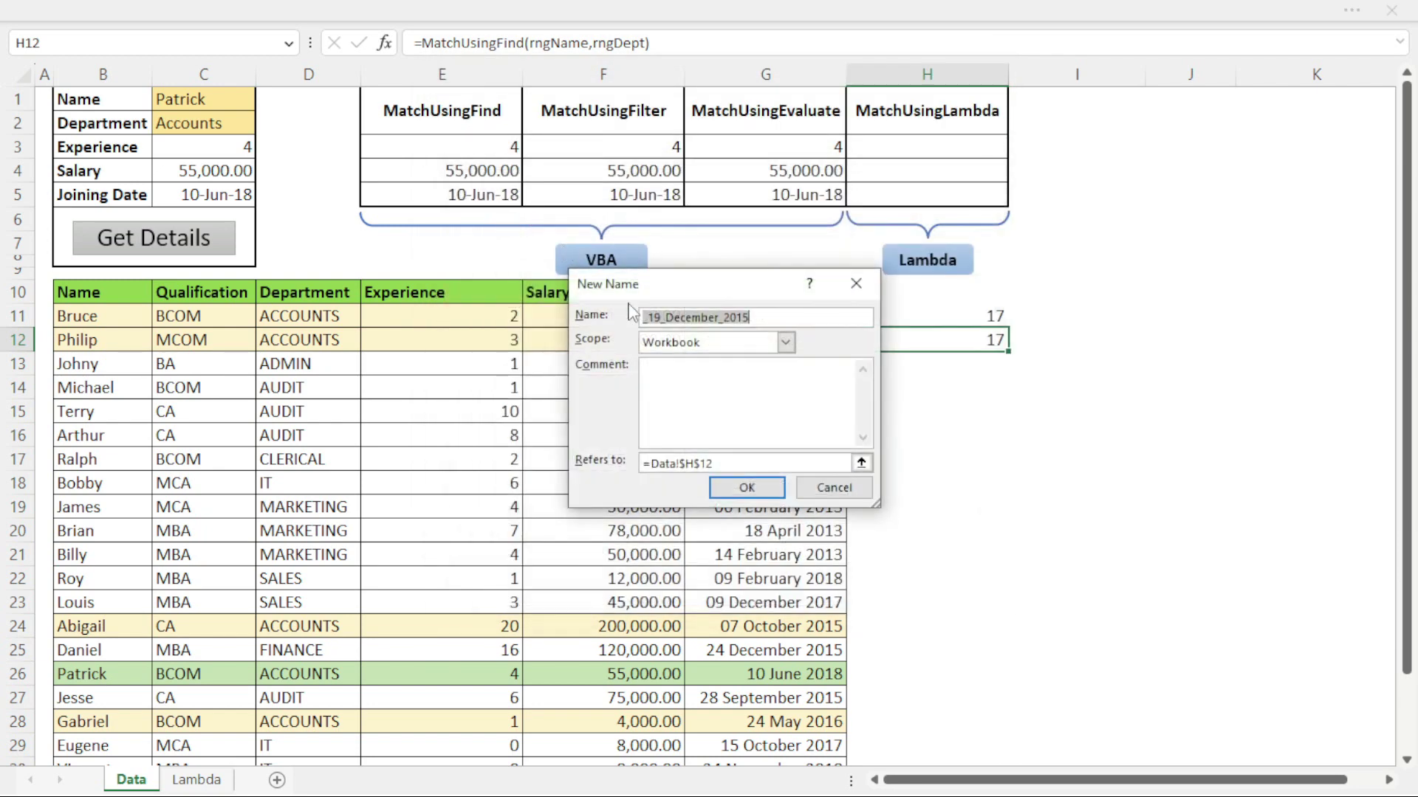
{"action": "key", "text": "BackSpace"}
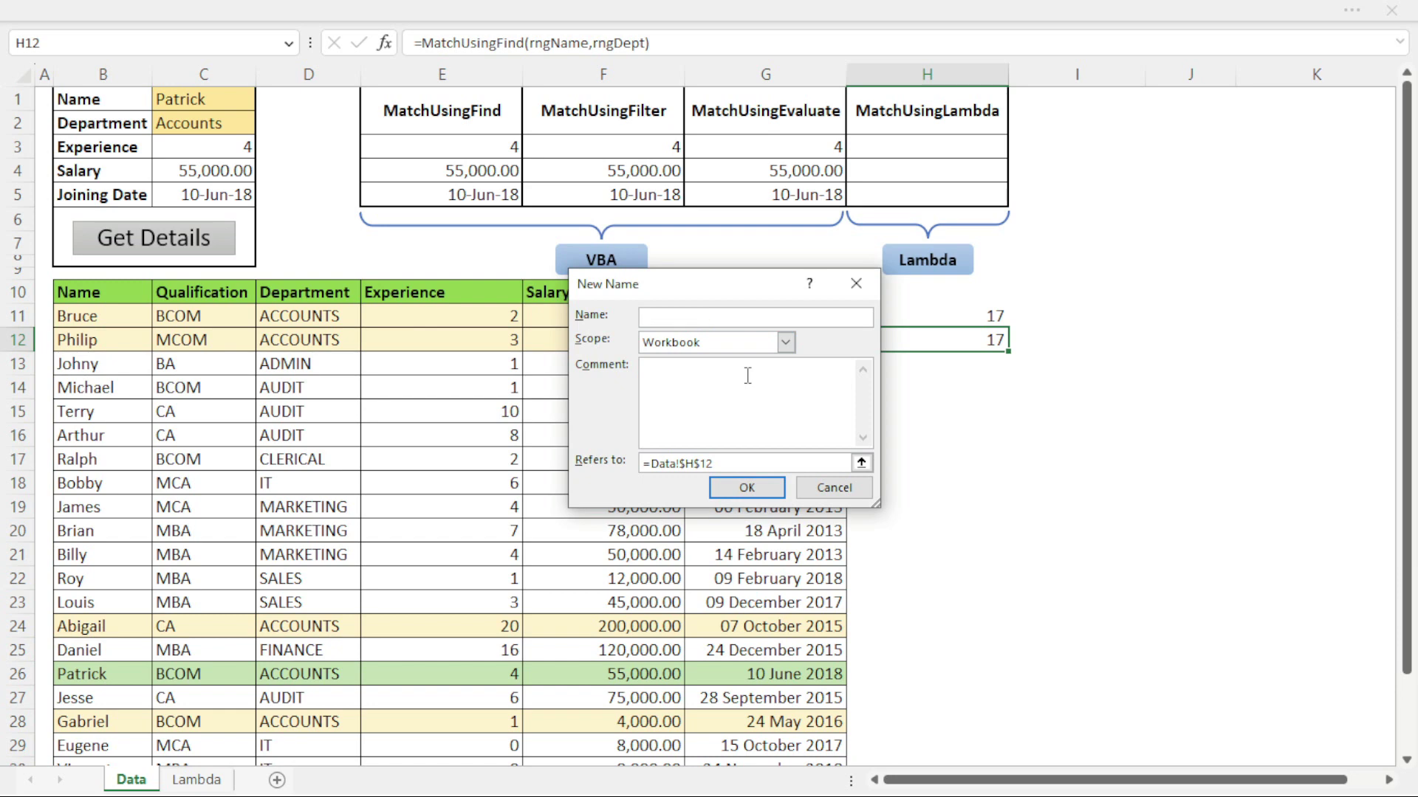
{"action": "type", "text": "MatchUsingLambda"}
{"action": "left_click_drag", "start_coordinate": [727, 287], "coordinate": [494, 197]}
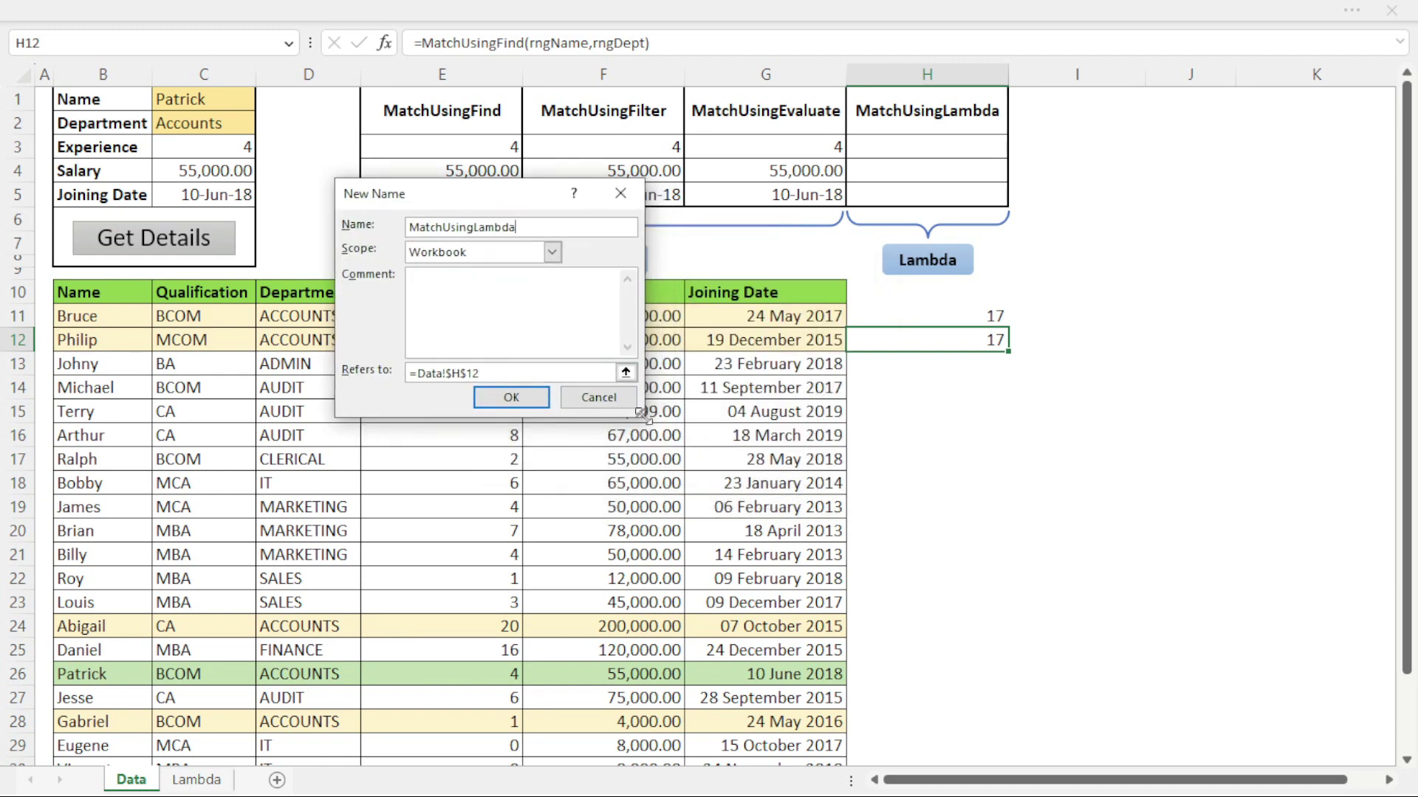
{"action": "left_click_drag", "start_coordinate": [641, 414], "coordinate": [1128, 618]}
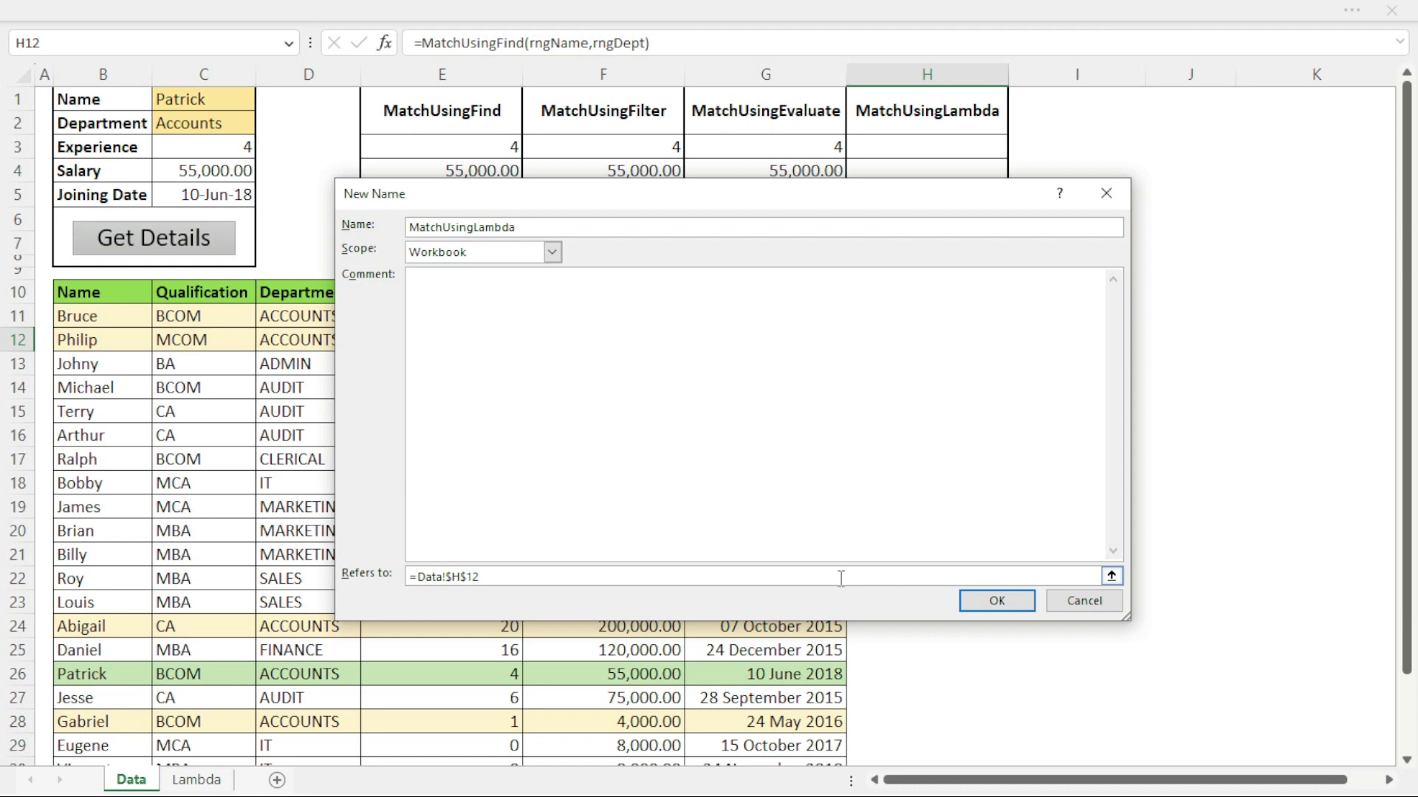
Step: Make the name refer to =MATCH(1,(B10:B33=rngName)*(D10:D33=rngDept),0), with an opening Lambda( inserted before MATCH
{"action": "left_click", "coordinate": [811, 579]}
{"action": "type", "text": "MATCH(1,(B10:B33=rngName)*(D10:D33=rngDept),0)"}
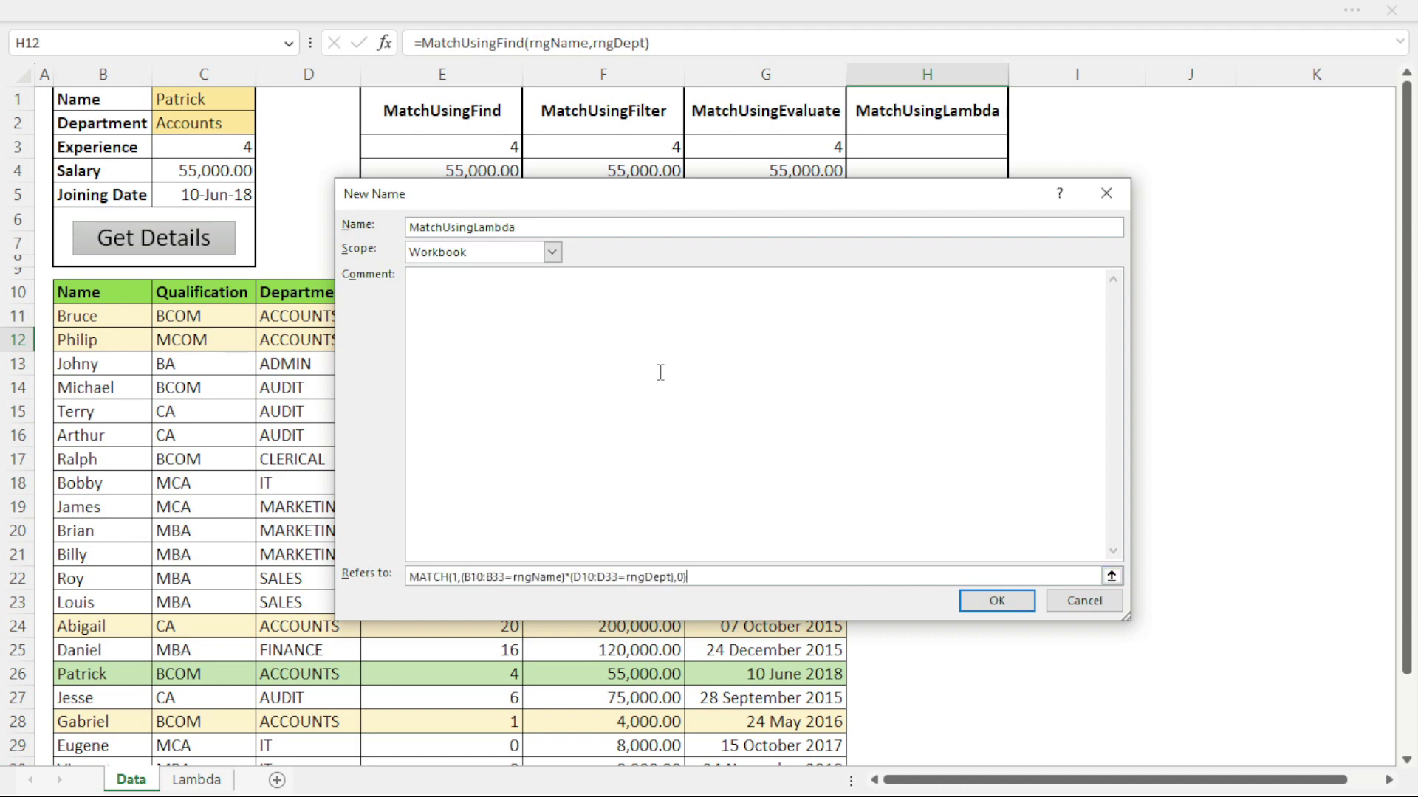
{"action": "left_click", "coordinate": [411, 576]}
{"action": "type", "text": "="}
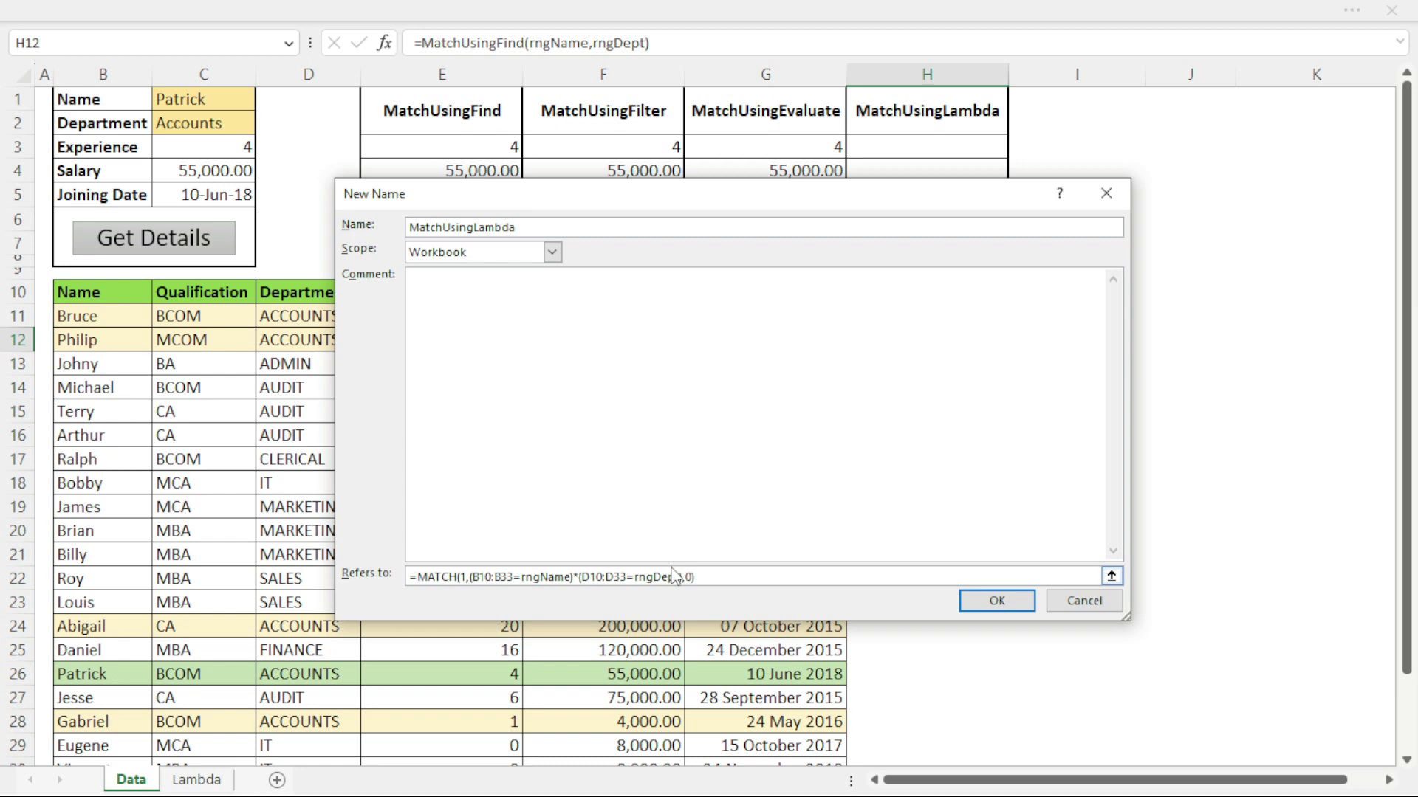
{"action": "type", "text": "Lambda"}
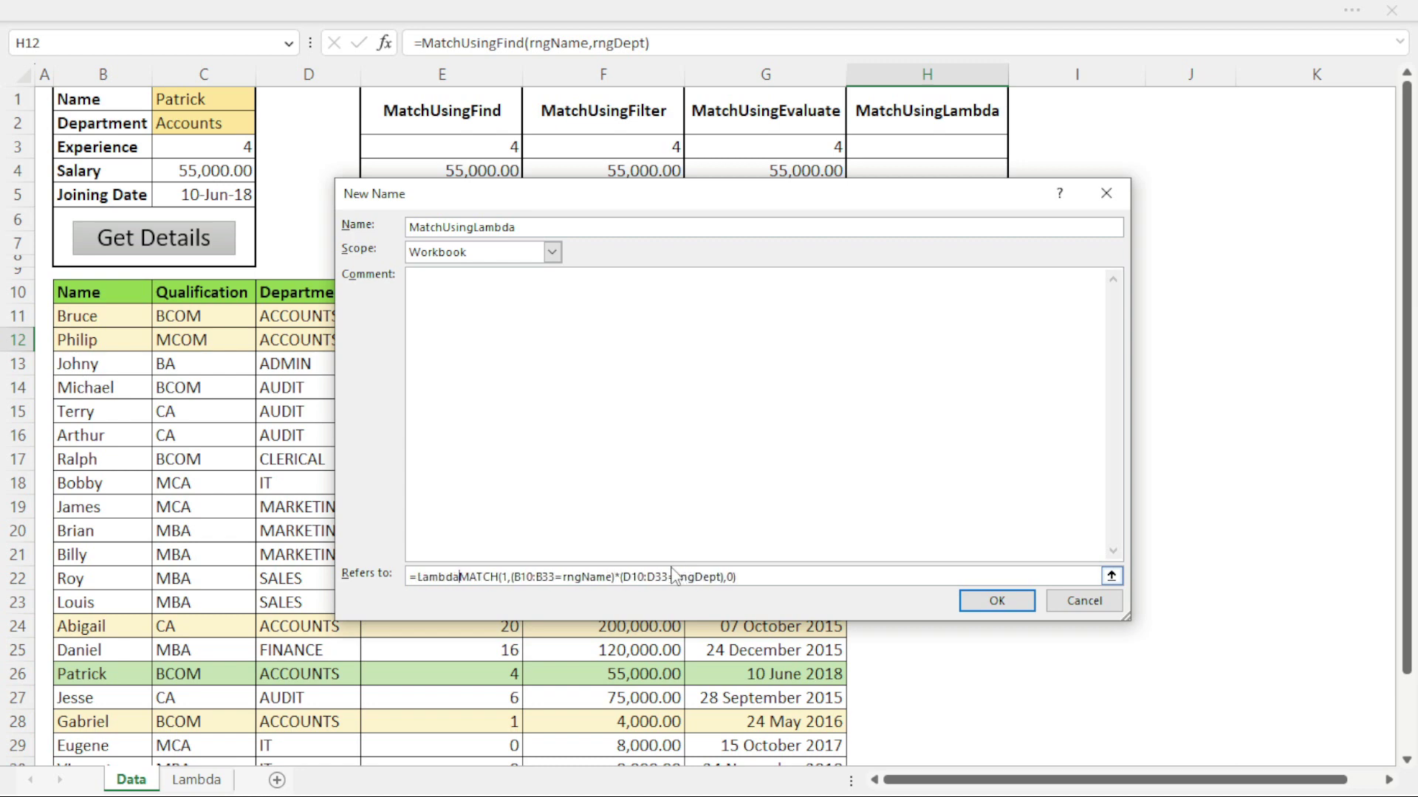
{"action": "type", "text": "("}
{"action": "key", "text": "Left"}
{"action": "key", "text": "Left"}
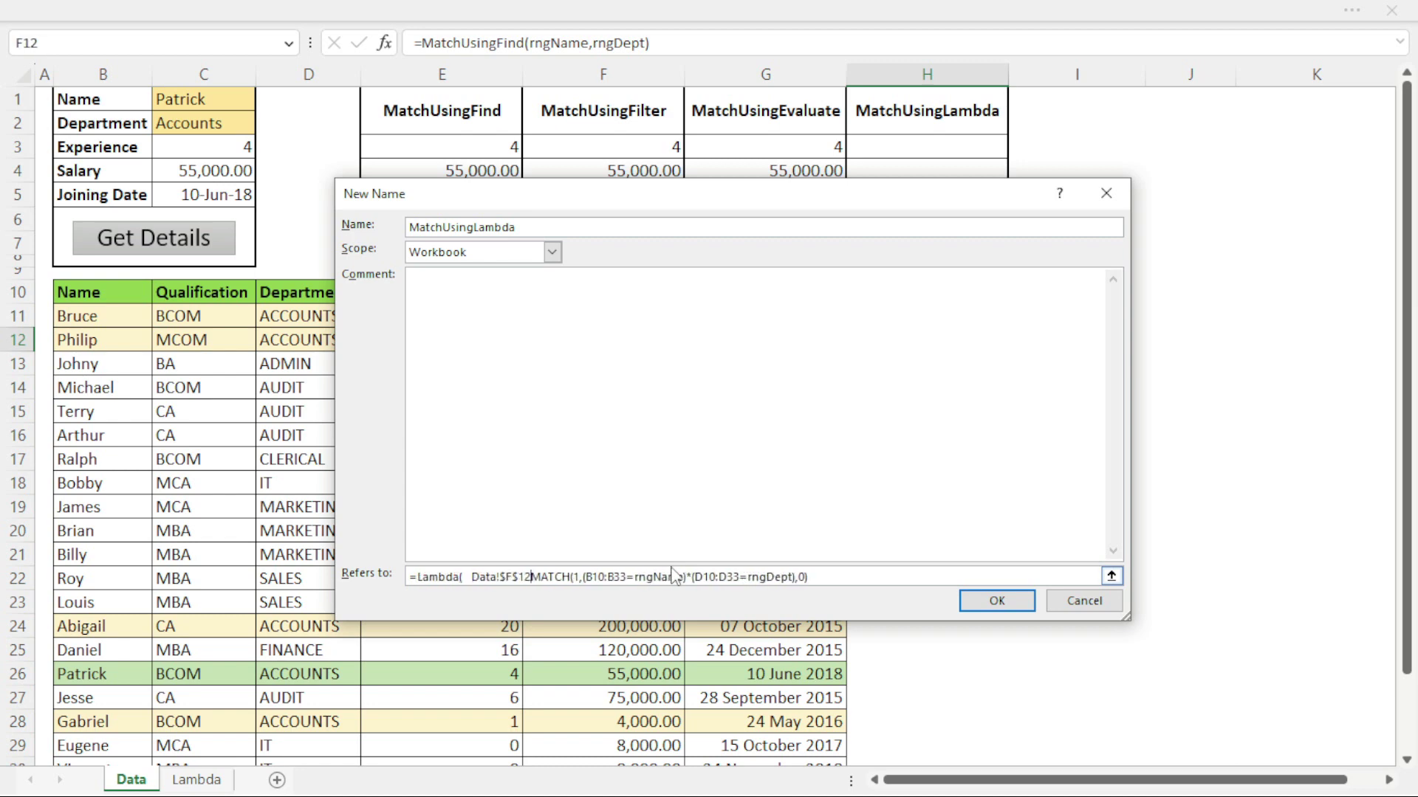
{"action": "key", "text": "BackSpace"}
{"action": "key", "text": "BackSpace"}
{"action": "key", "text": "BackSpace"}
{"action": "key", "text": "BackSpace"}
{"action": "key", "text": "BackSpace"}
{"action": "key", "text": "BackSpace"}
{"action": "key", "text": "BackSpace"}
{"action": "key", "text": "BackSpace"}
{"action": "key", "text": "BackSpace"}
{"action": "key", "text": "BackSpace"}
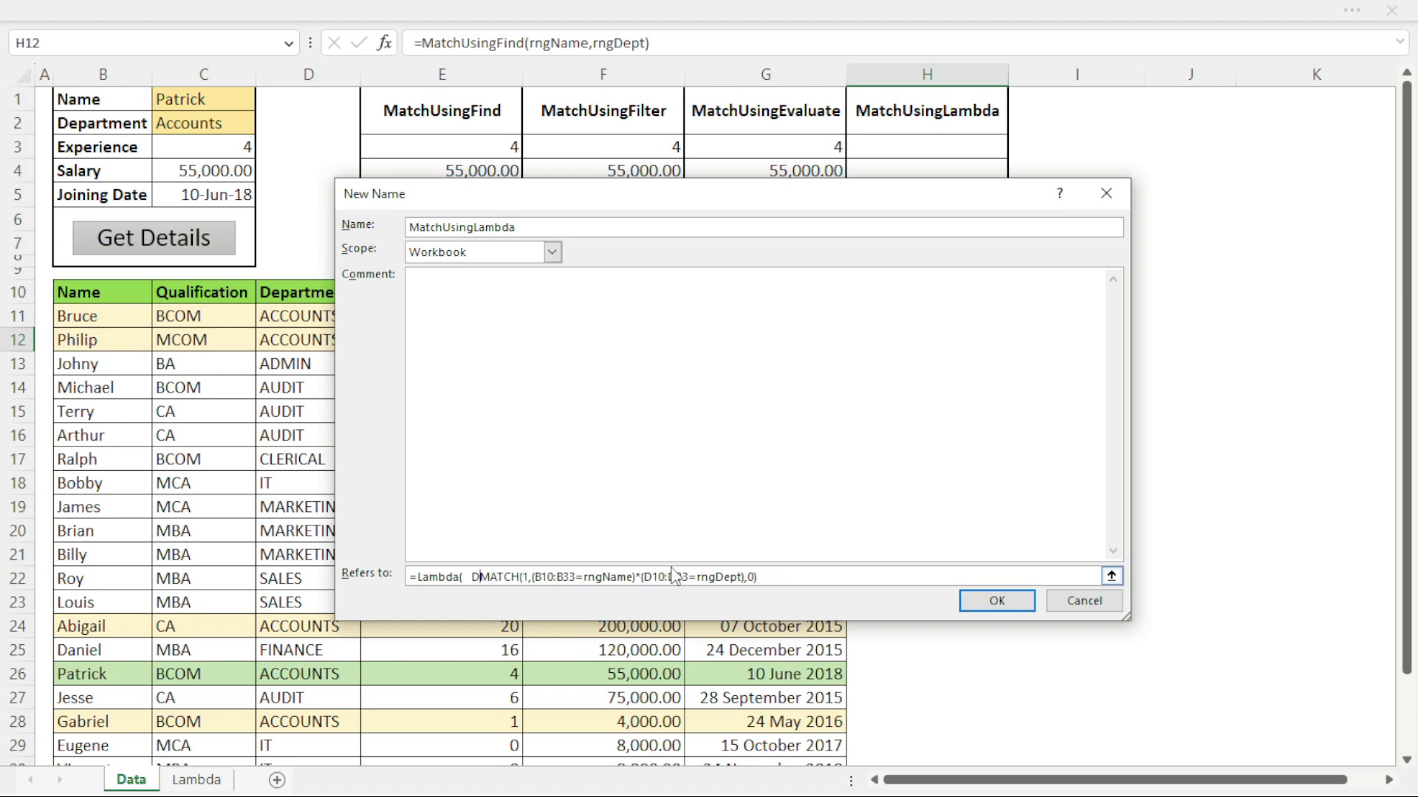
{"action": "key", "text": "Left"}
{"action": "key", "text": "Left"}
{"action": "key", "text": "Left"}
{"action": "key", "text": "Left"}
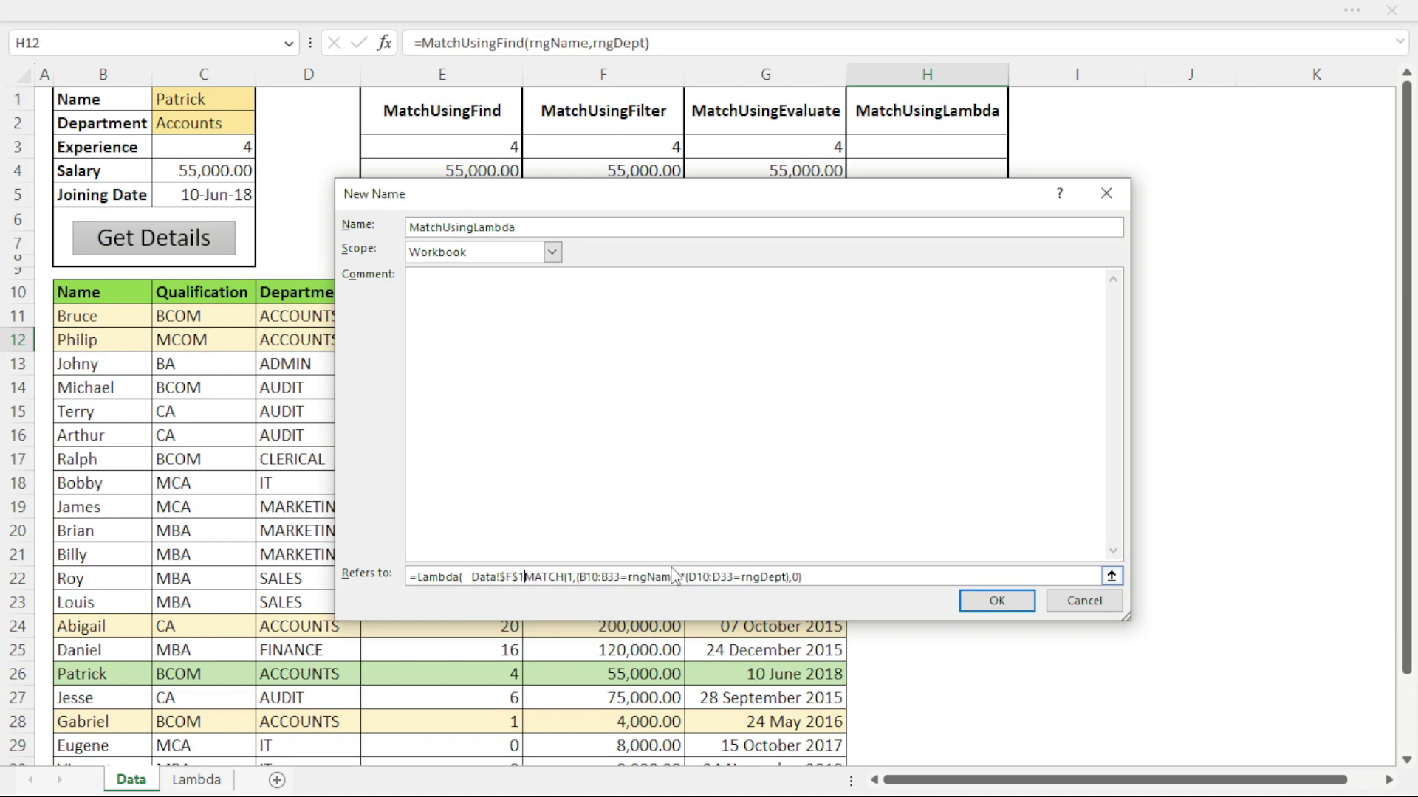
{"action": "key", "text": "BackSpace"}
{"action": "key", "text": "BackSpace"}
{"action": "key", "text": "BackSpace"}
{"action": "key", "text": "BackSpace"}
{"action": "key", "text": "BackSpace"}
{"action": "key", "text": "BackSpace"}
{"action": "key", "text": "BackSpace"}
{"action": "key", "text": "BackSpace"}
{"action": "key", "text": "BackSpace"}
{"action": "key", "text": "BackSpace"}
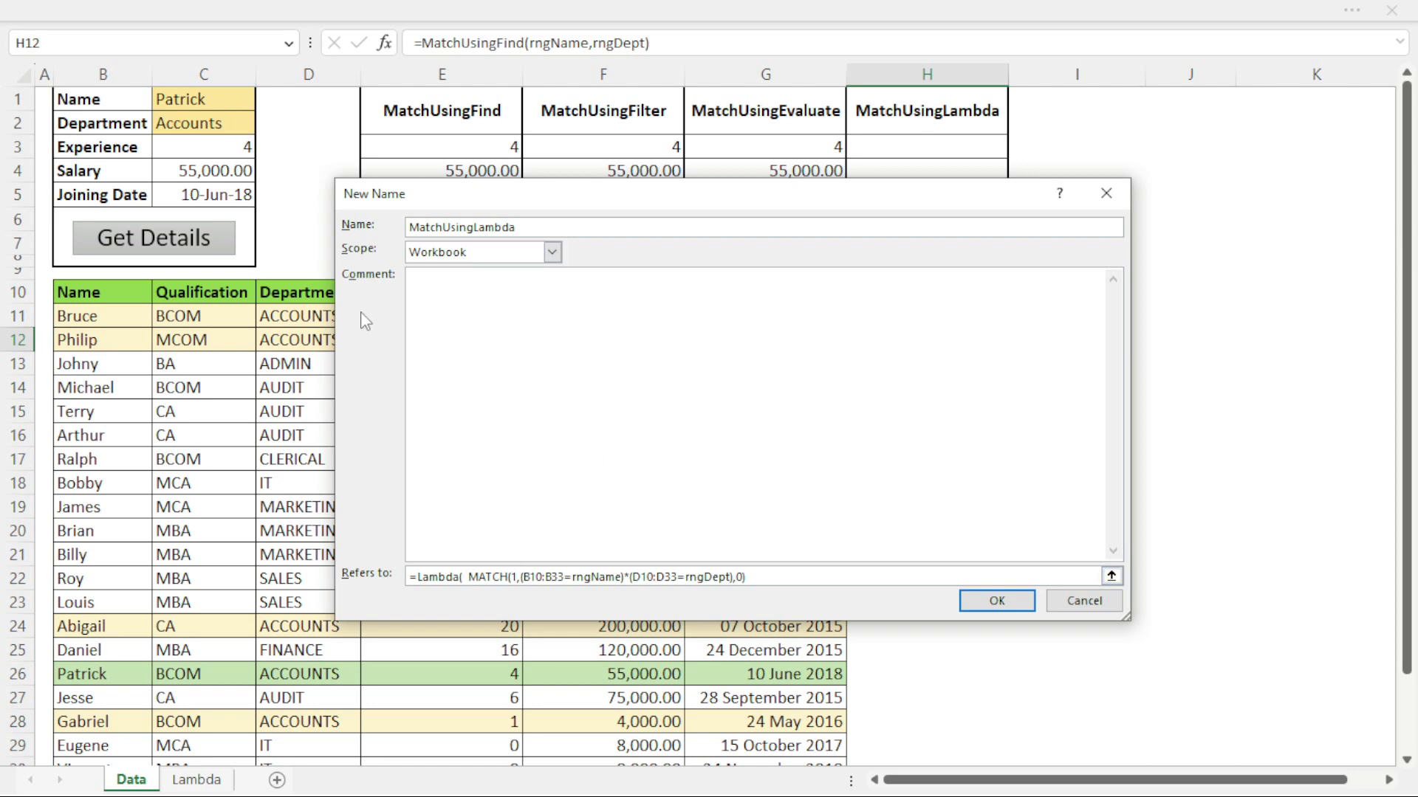
Step: Add Name and Department as the Lambda parameters before MATCH and remove the extra spaces
{"action": "type", "text": "Name,D"}
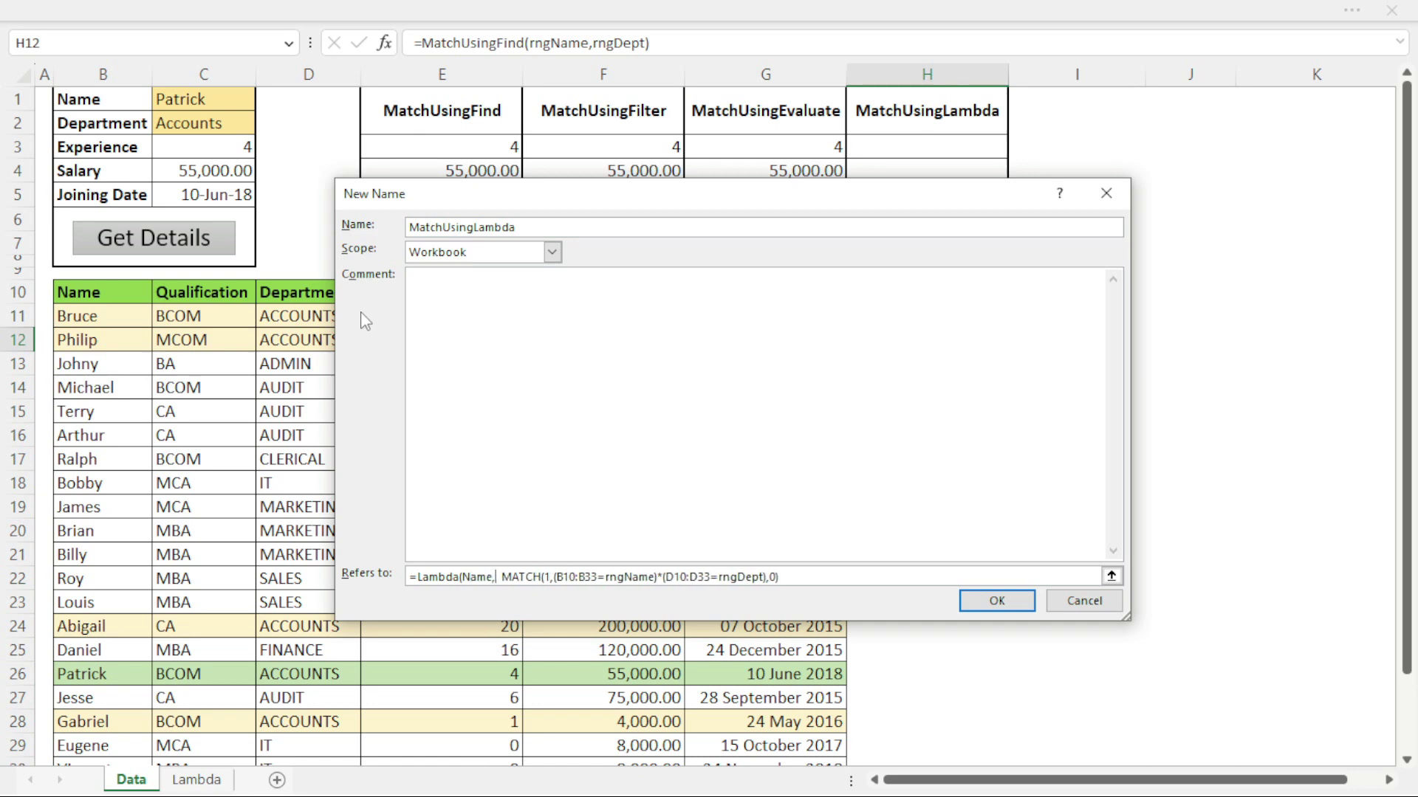
{"action": "type", "text": "epart"}
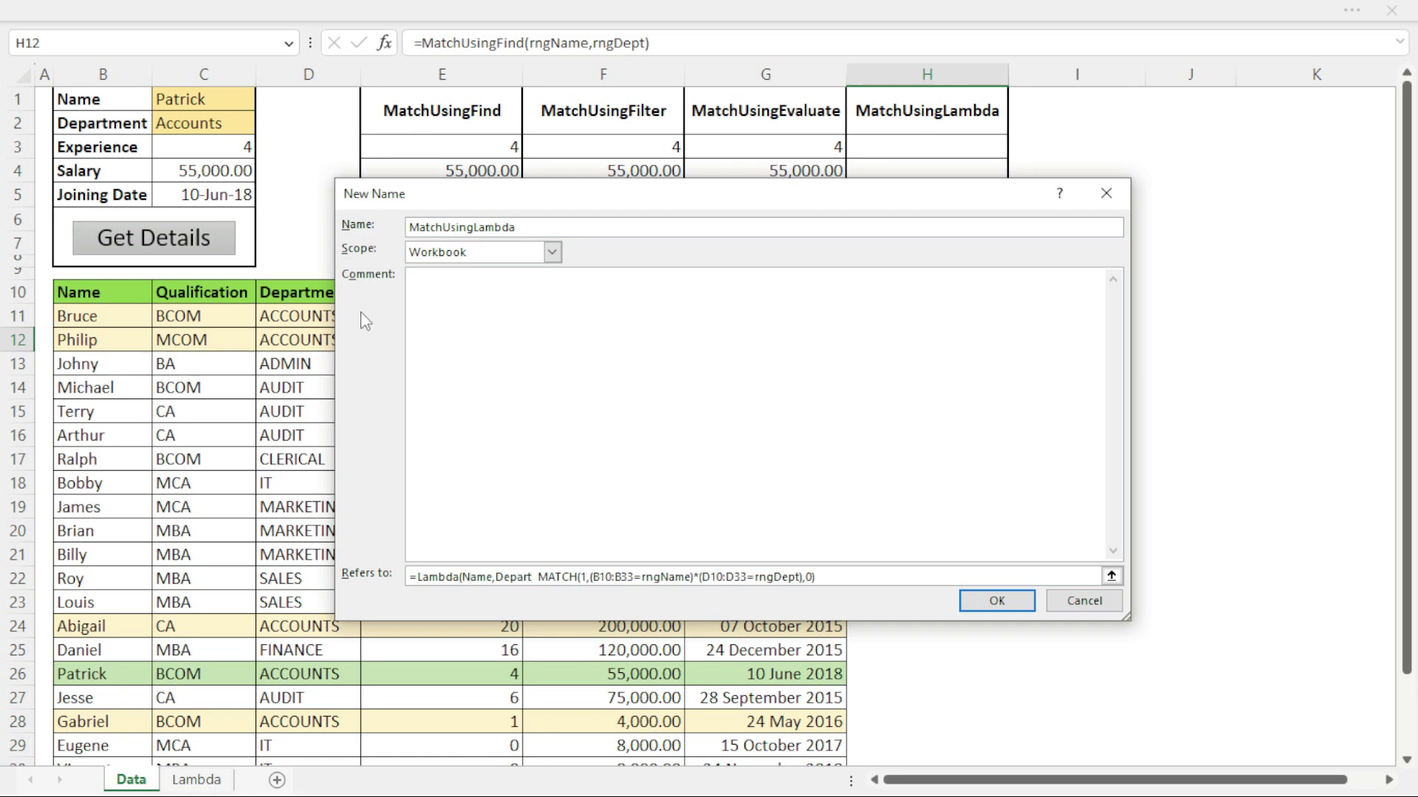
{"action": "type", "text": "ment,"}
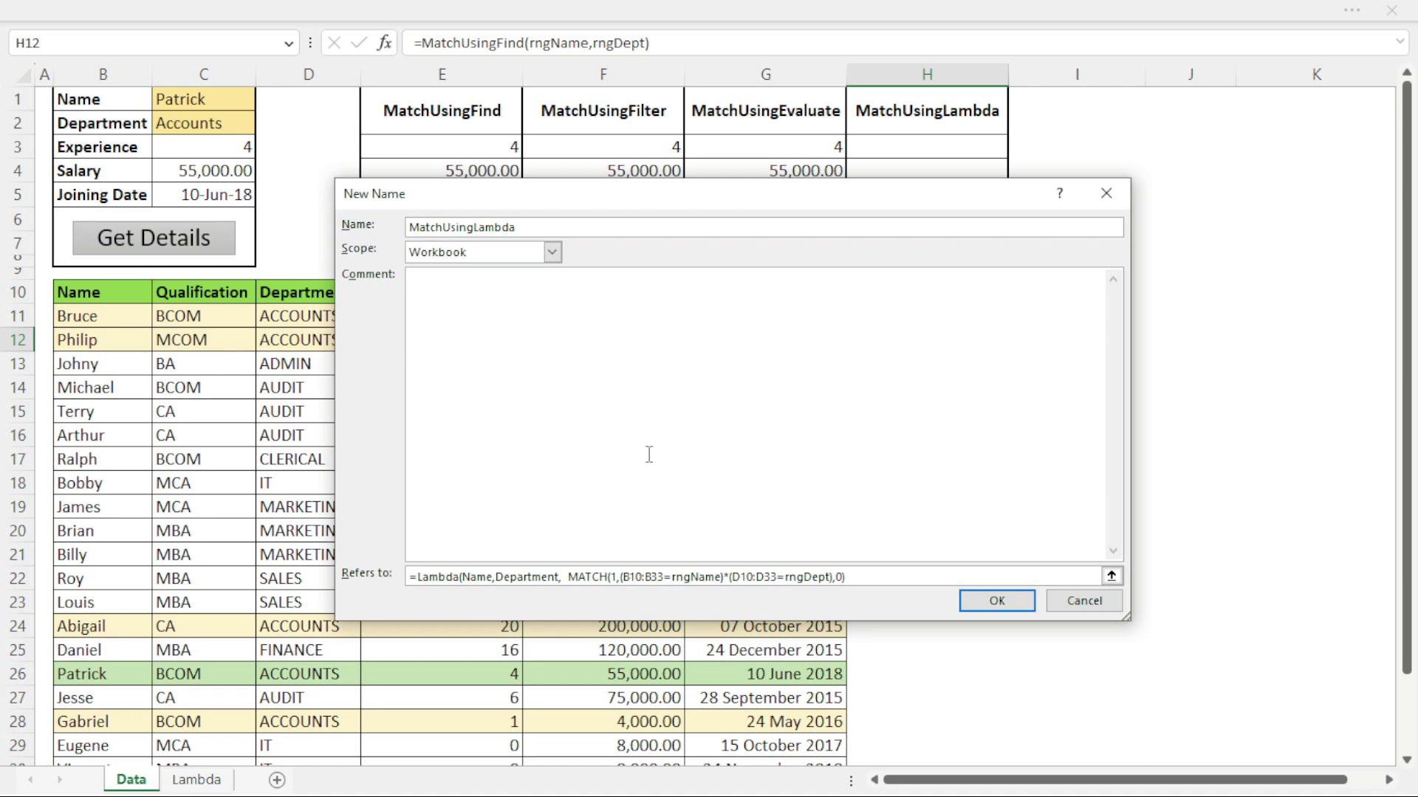
{"action": "key", "text": "BackSpace"}
{"action": "key", "text": "BackSpace"}
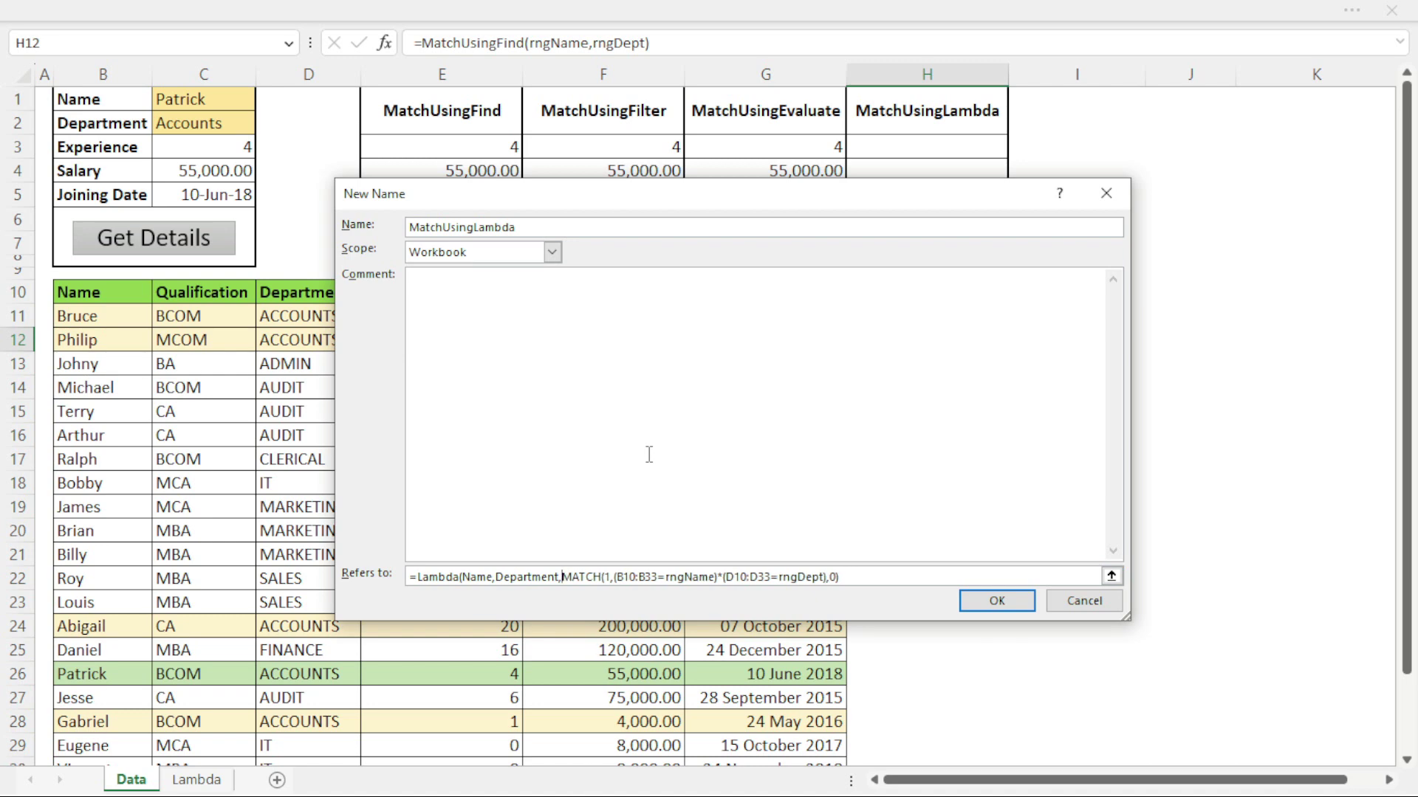
Step: Replace rngName with Name and rngDept with Department in the MATCH conditions, and close the Lambda's parenthesis
{"action": "double_click", "coordinate": [488, 576]}
{"action": "key", "text": "ctrl+c"}
{"action": "double_click", "coordinate": [691, 576]}
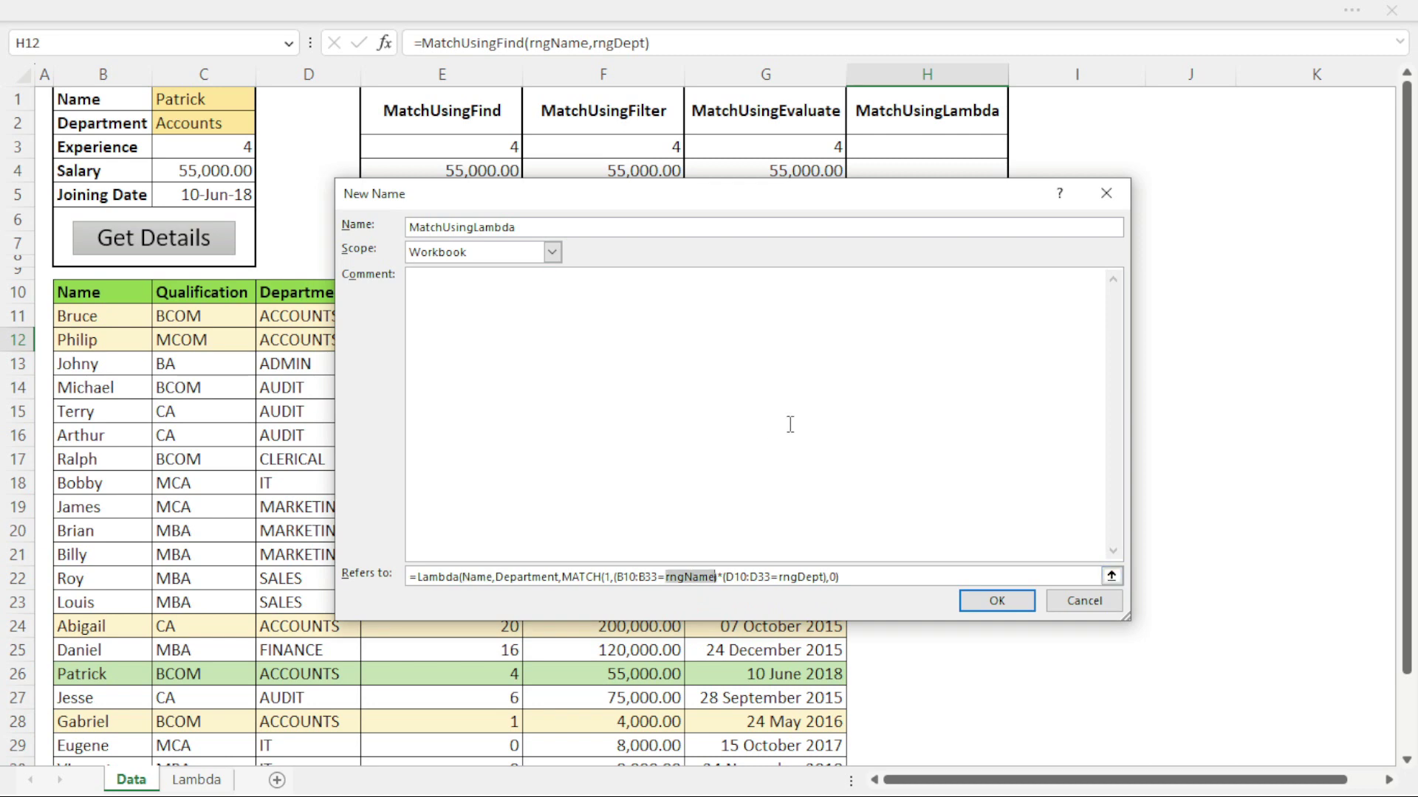
{"action": "key", "text": "ctrl+v"}
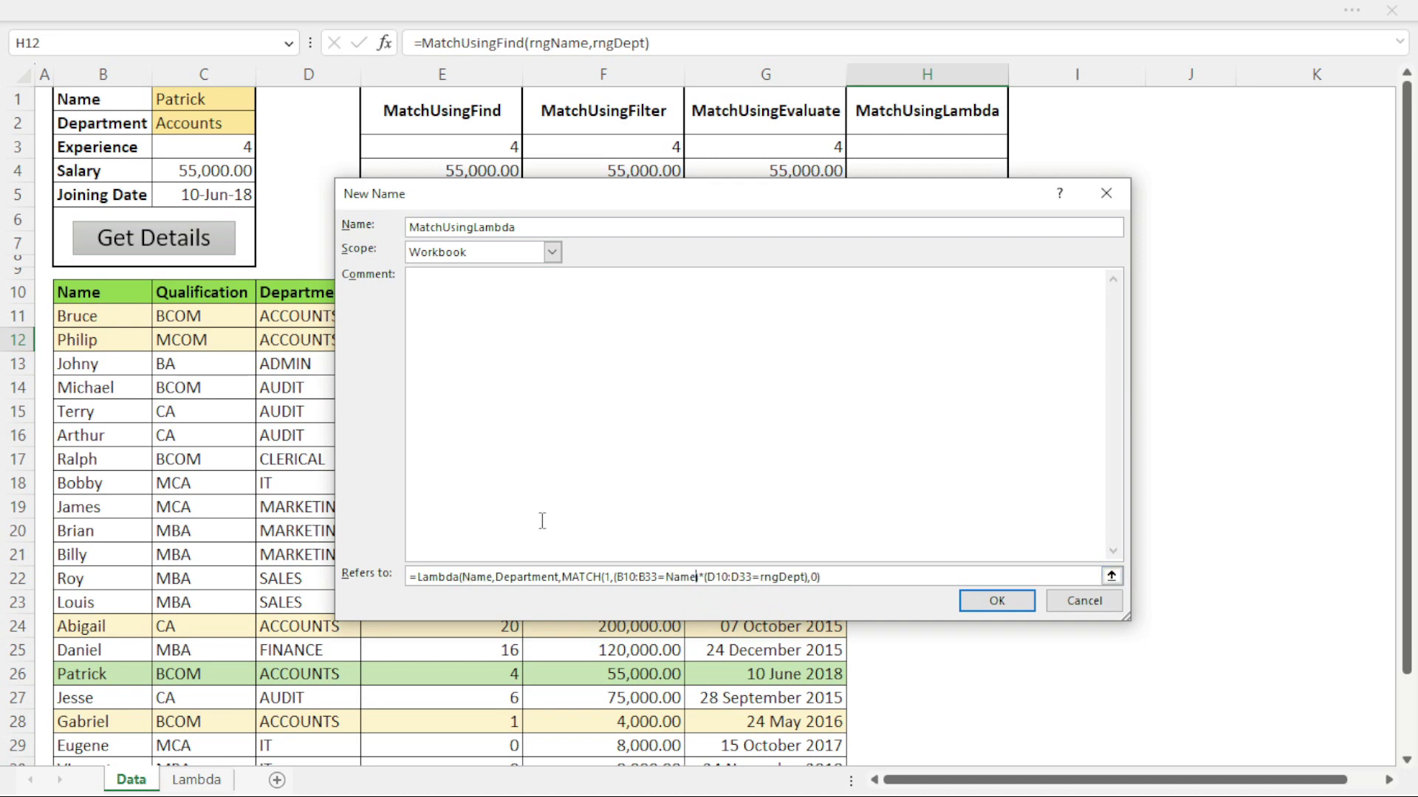
{"action": "double_click", "coordinate": [531, 577]}
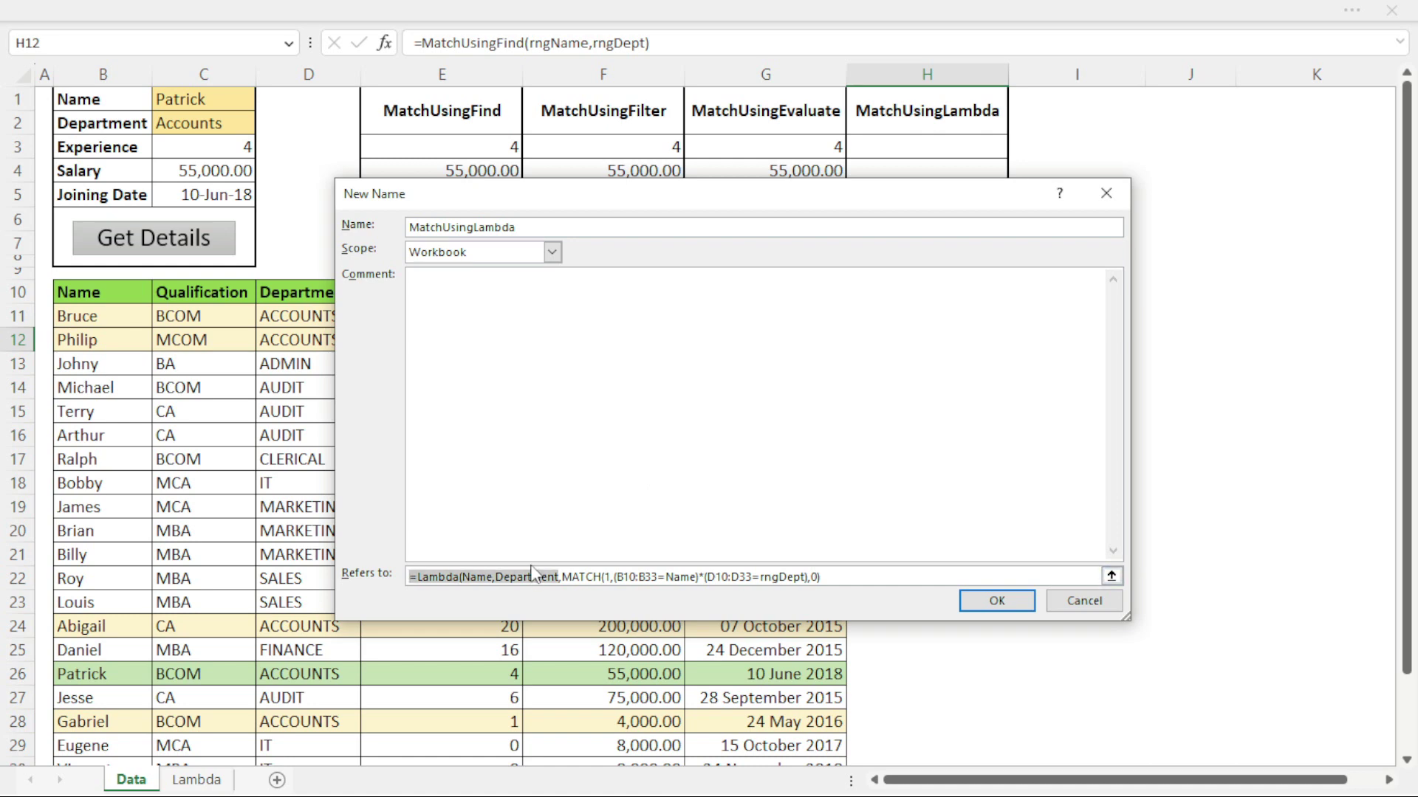
{"action": "double_click", "coordinate": [517, 577]}
{"action": "key", "text": "ctrl+c"}
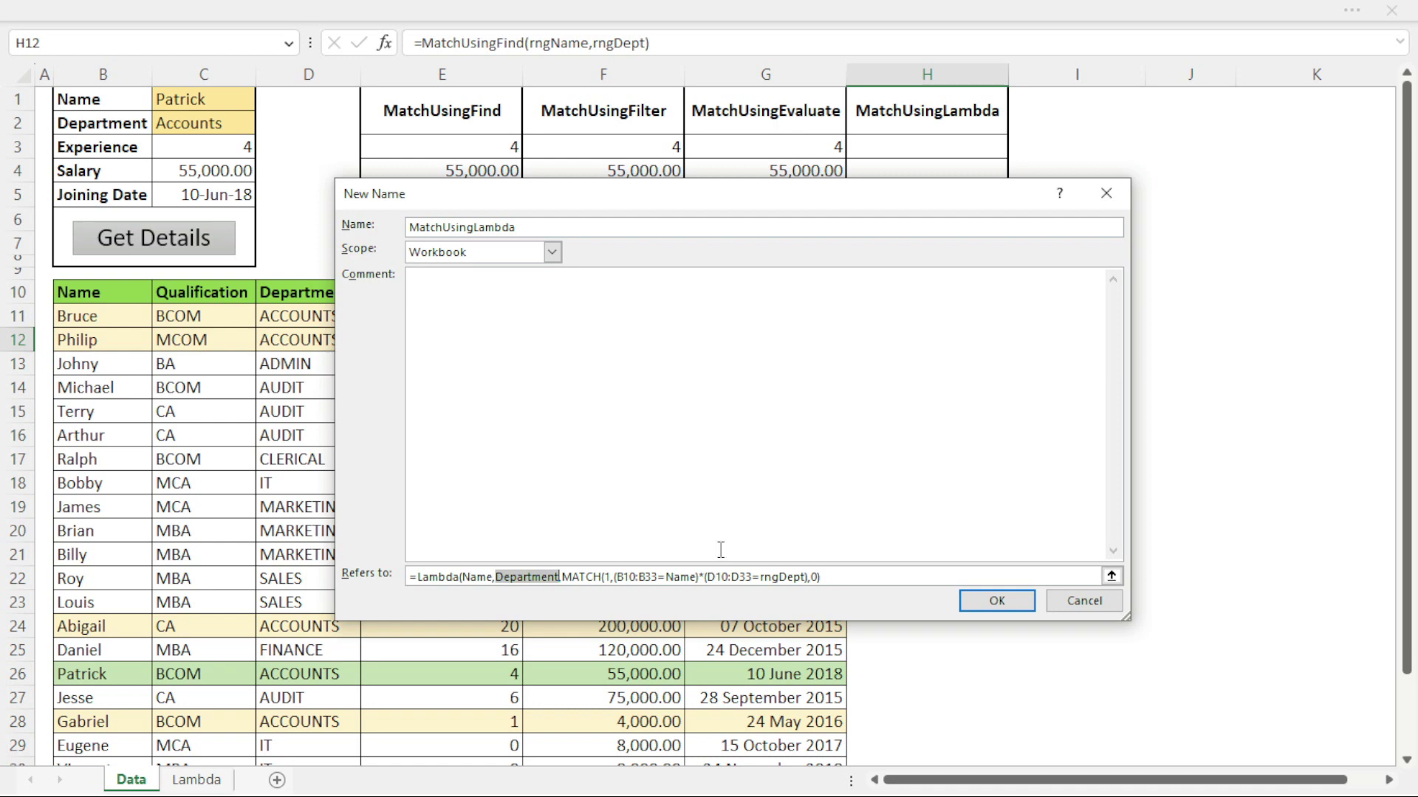
{"action": "double_click", "coordinate": [784, 577]}
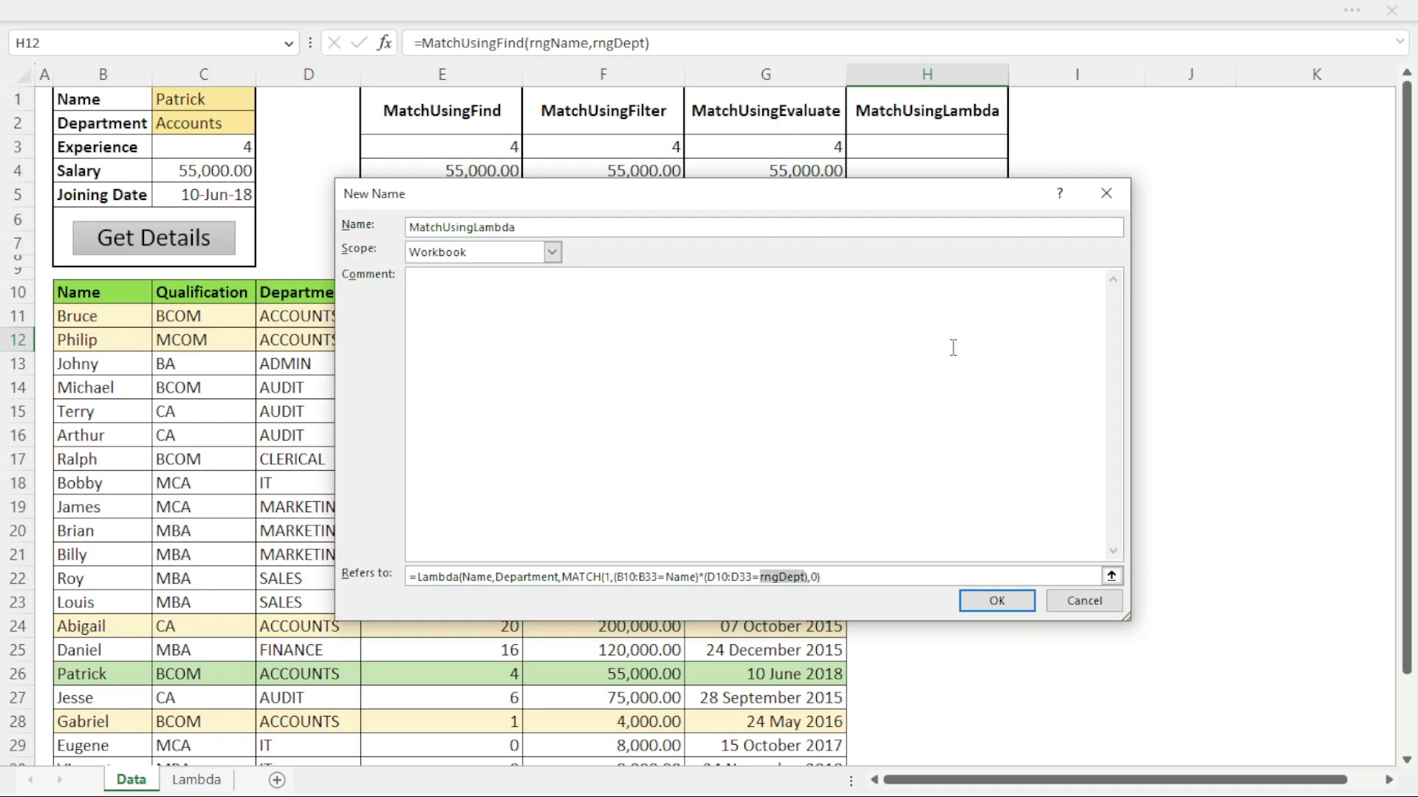
{"action": "key", "text": "ctrl+v"}
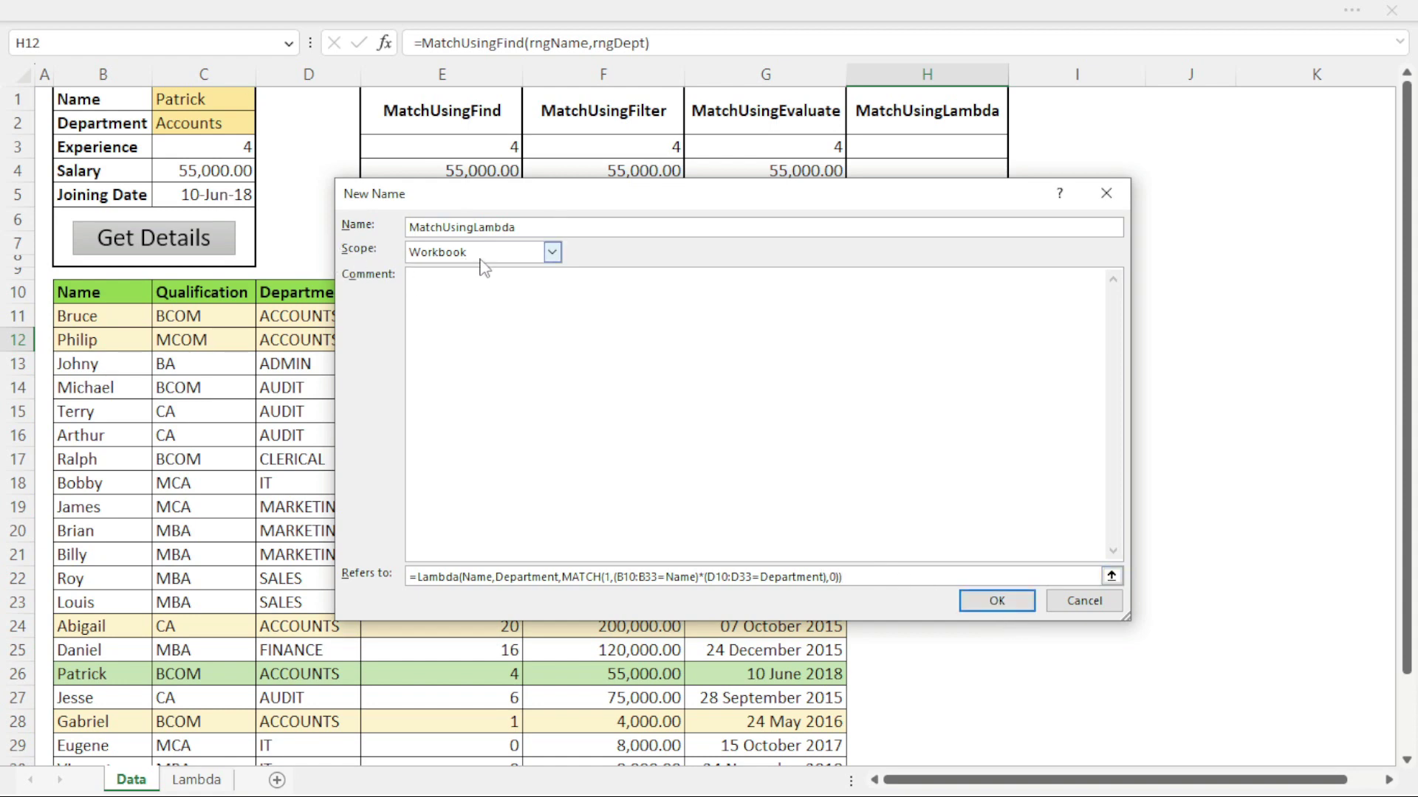
Step: Keep the scope at Workbook, save the MatchUsingLambda name and close the Name Manager
{"action": "left_click", "coordinate": [552, 253]}
{"action": "left_click", "coordinate": [551, 253]}
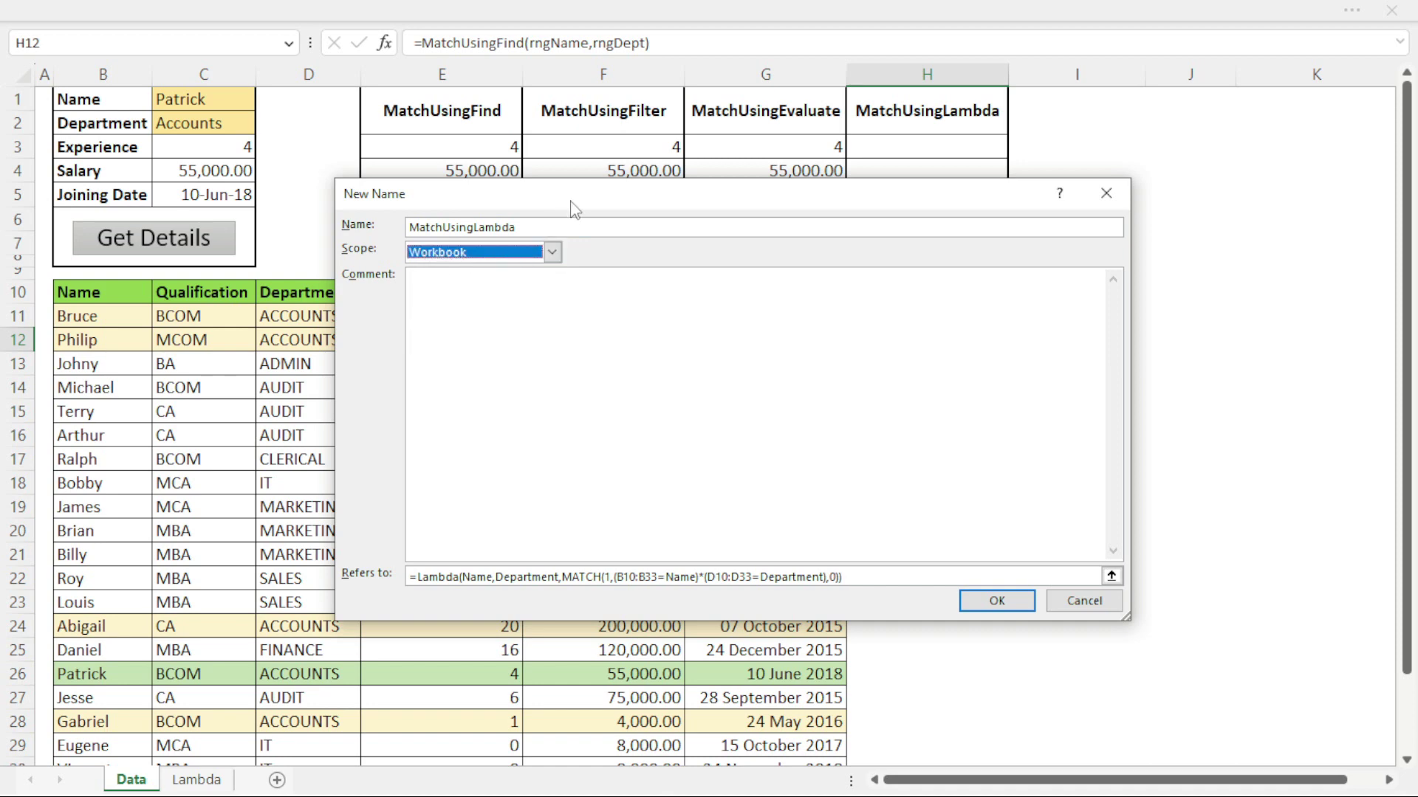
{"action": "left_click_drag", "start_coordinate": [577, 201], "coordinate": [465, 171]}
{"action": "left_click", "coordinate": [602, 177]}
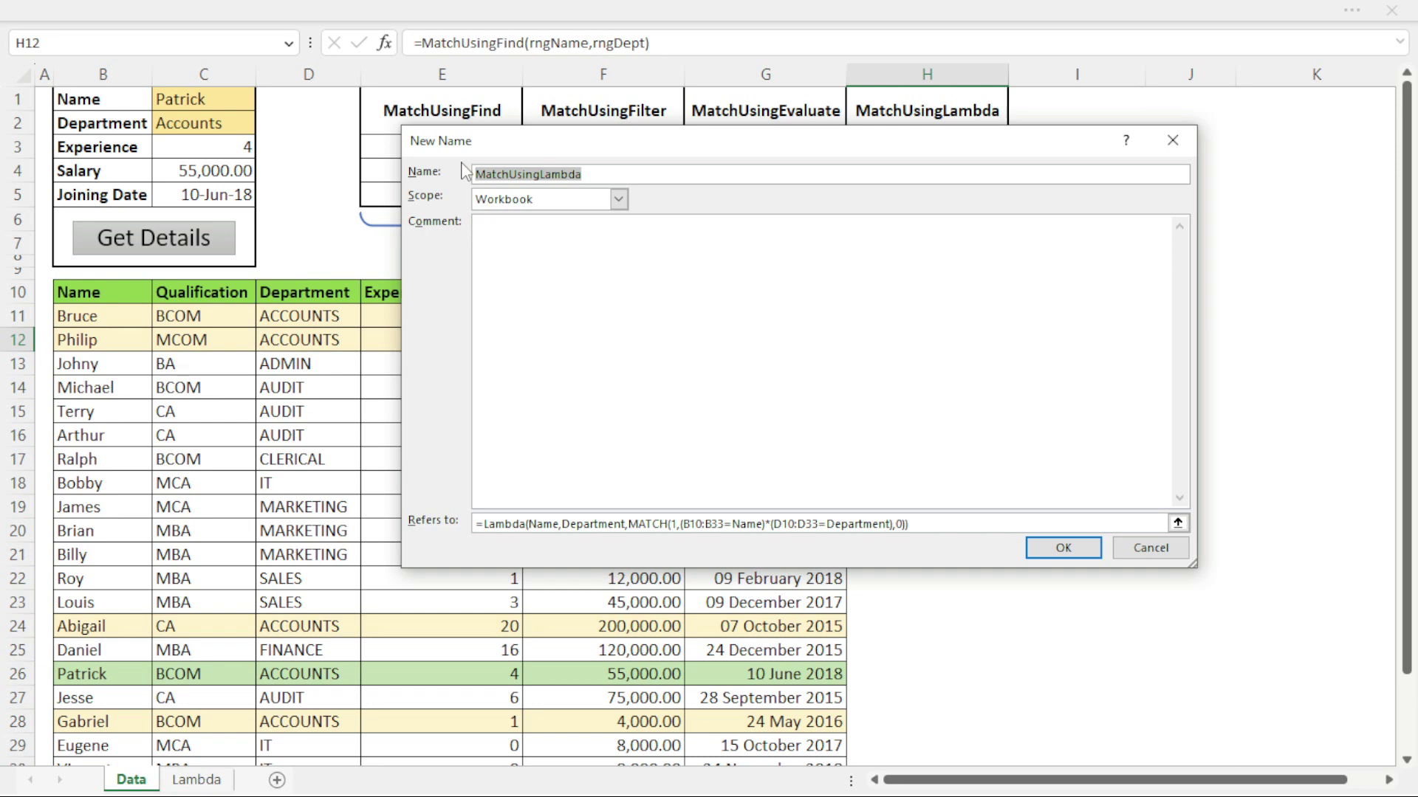
{"action": "left_click", "coordinate": [1063, 548]}
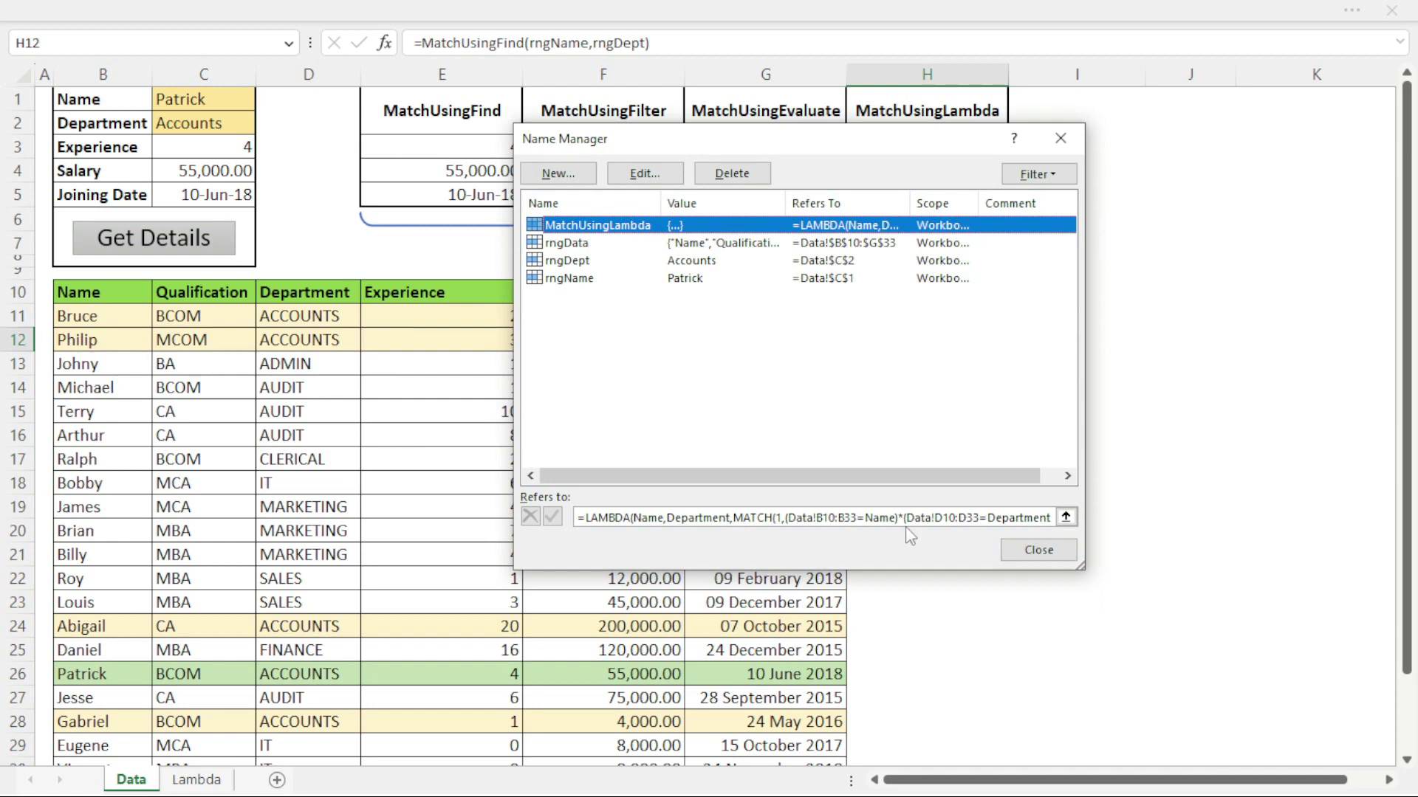
{"action": "left_click", "coordinate": [1038, 550]}
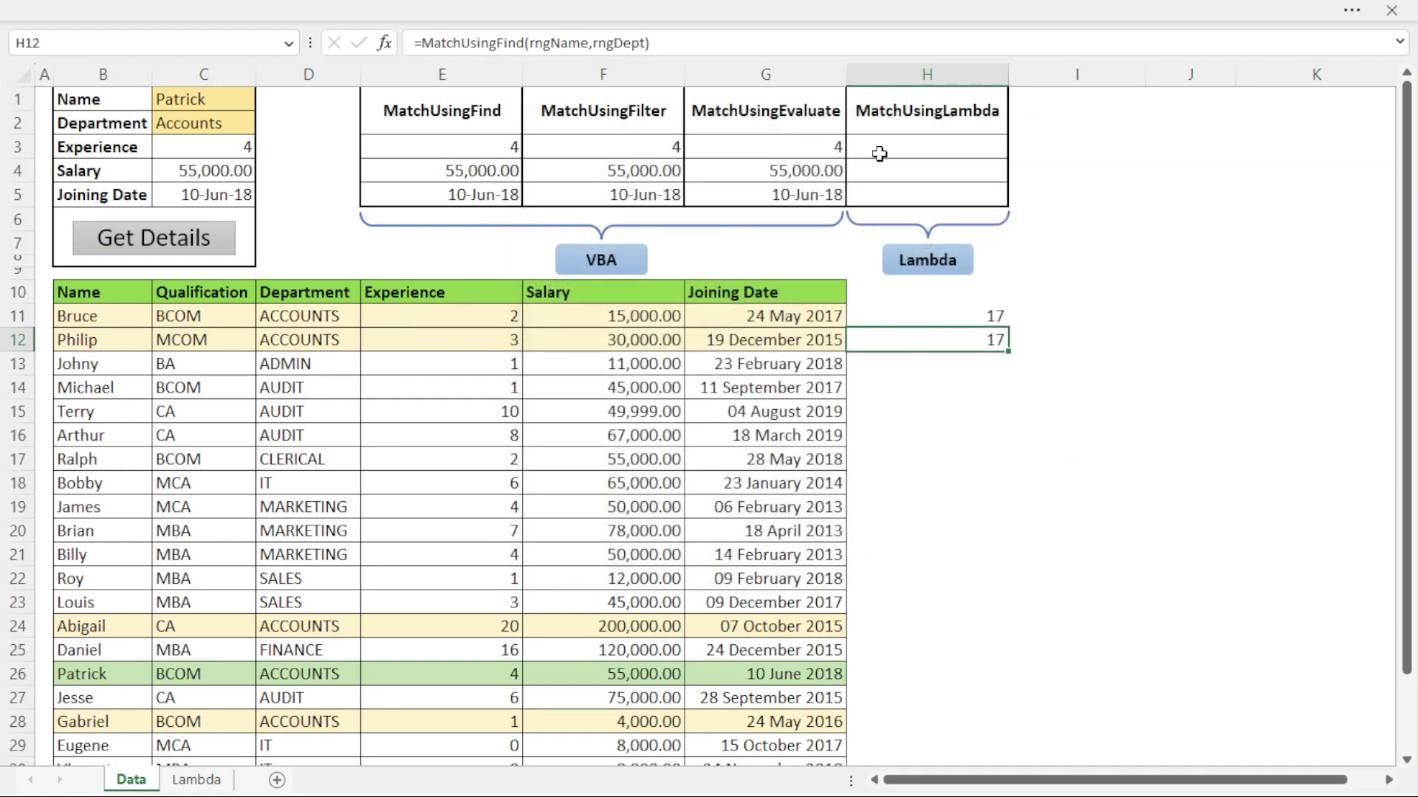
Step: Enter =MatchUsingLambda(rngName,rngDept) in H13, using C1 and C2 as the name and department arguments
{"action": "left_click", "coordinate": [920, 365]}
{"action": "type", "text": "="}
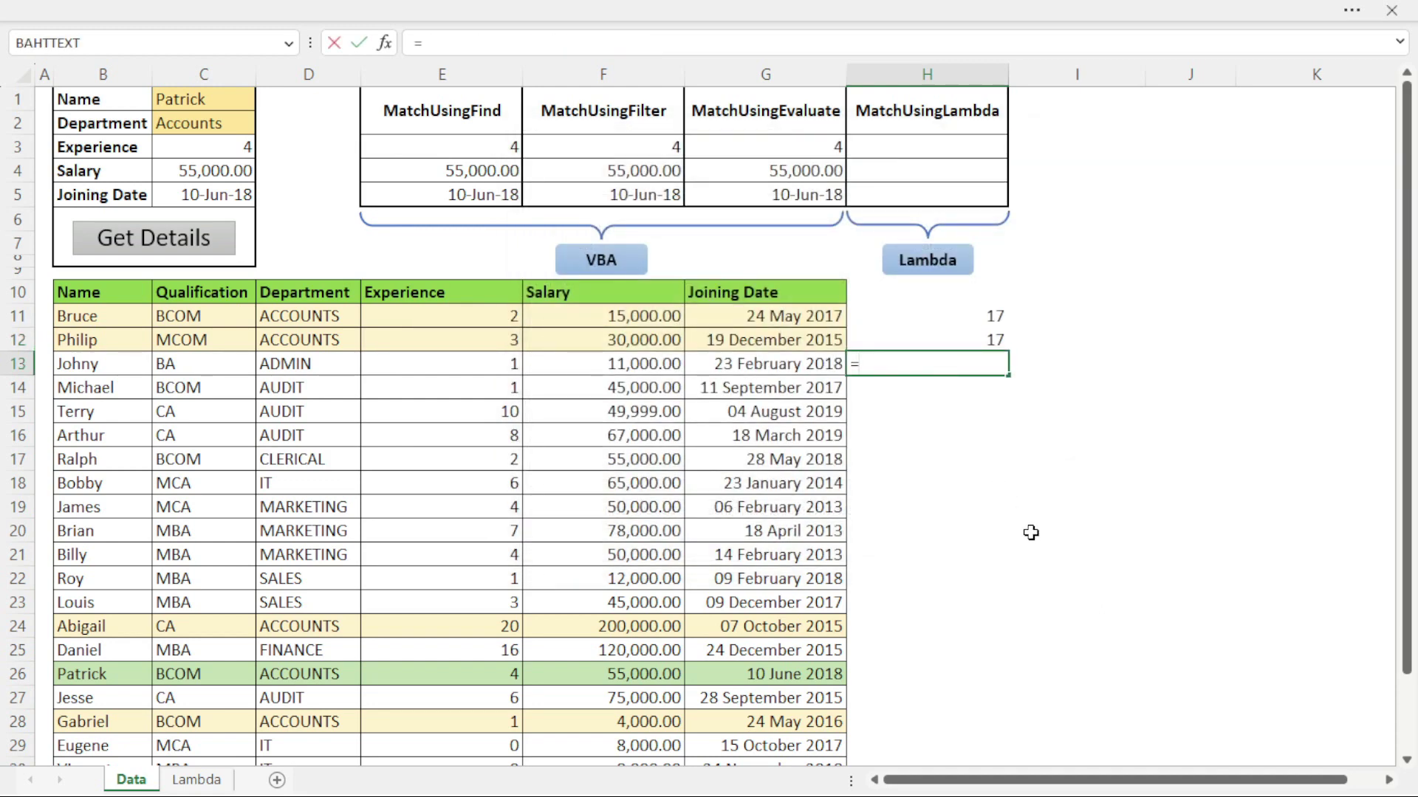
{"action": "type", "text": "matchu"}
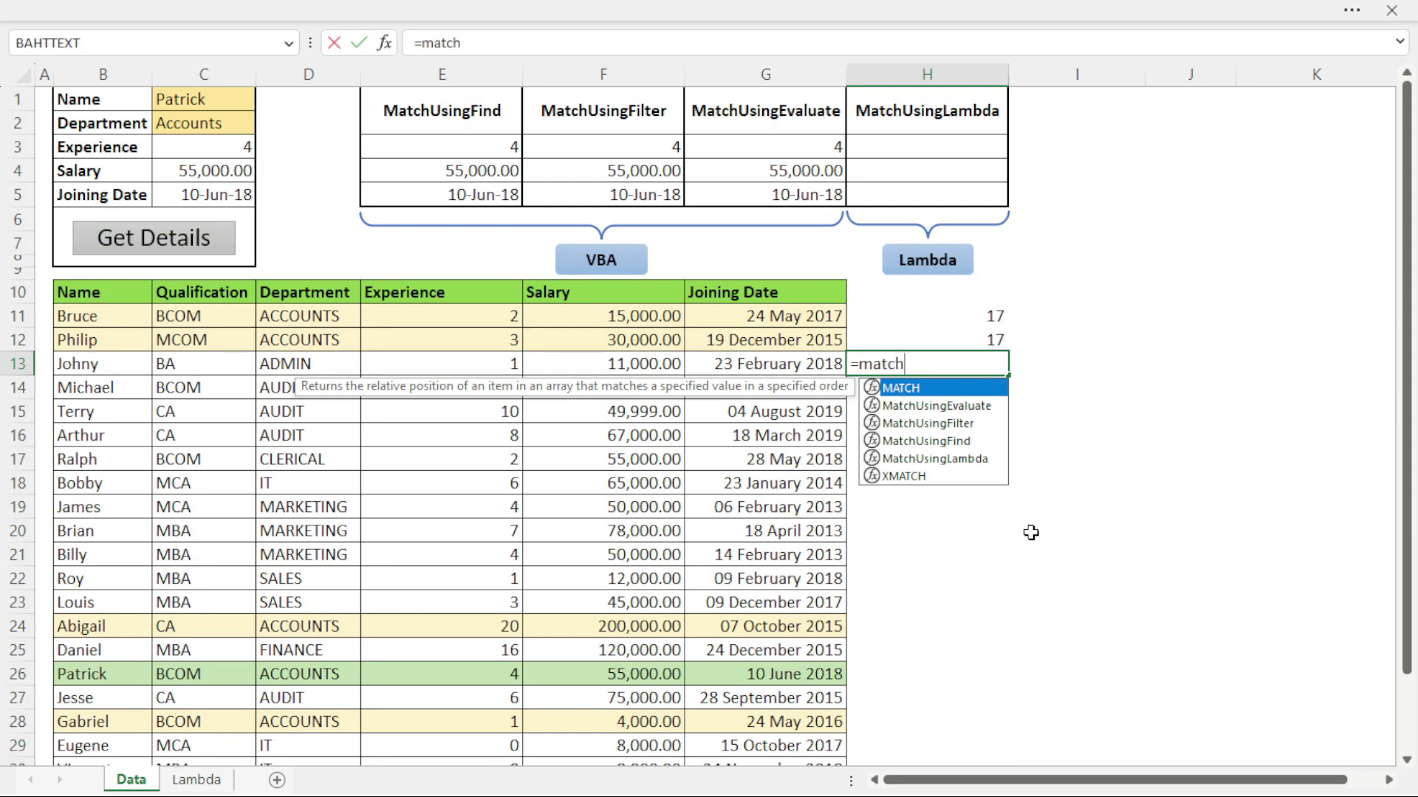
{"action": "key", "text": "Down"}
{"action": "key", "text": "Down"}
{"action": "key", "text": "Down"}
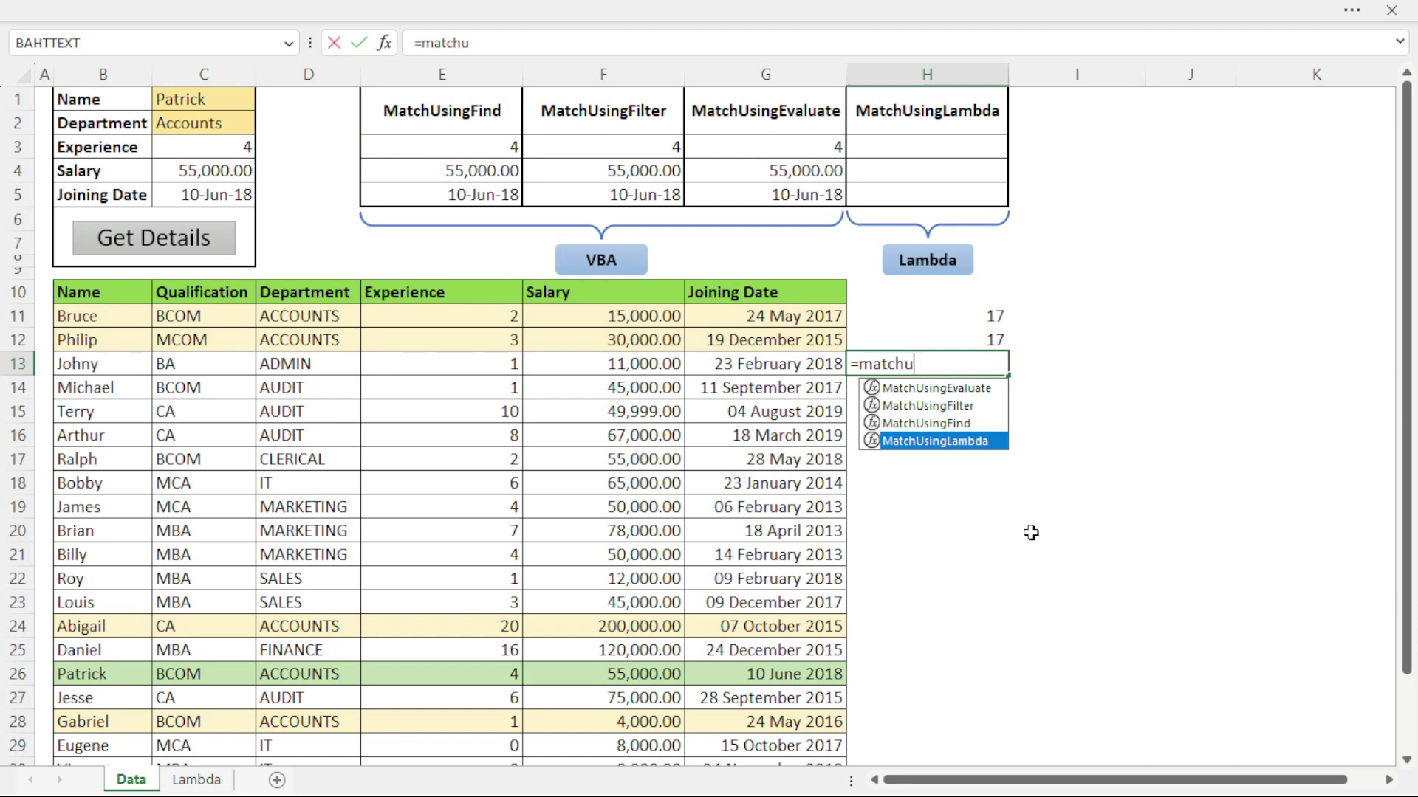
{"action": "key", "text": "Tab"}
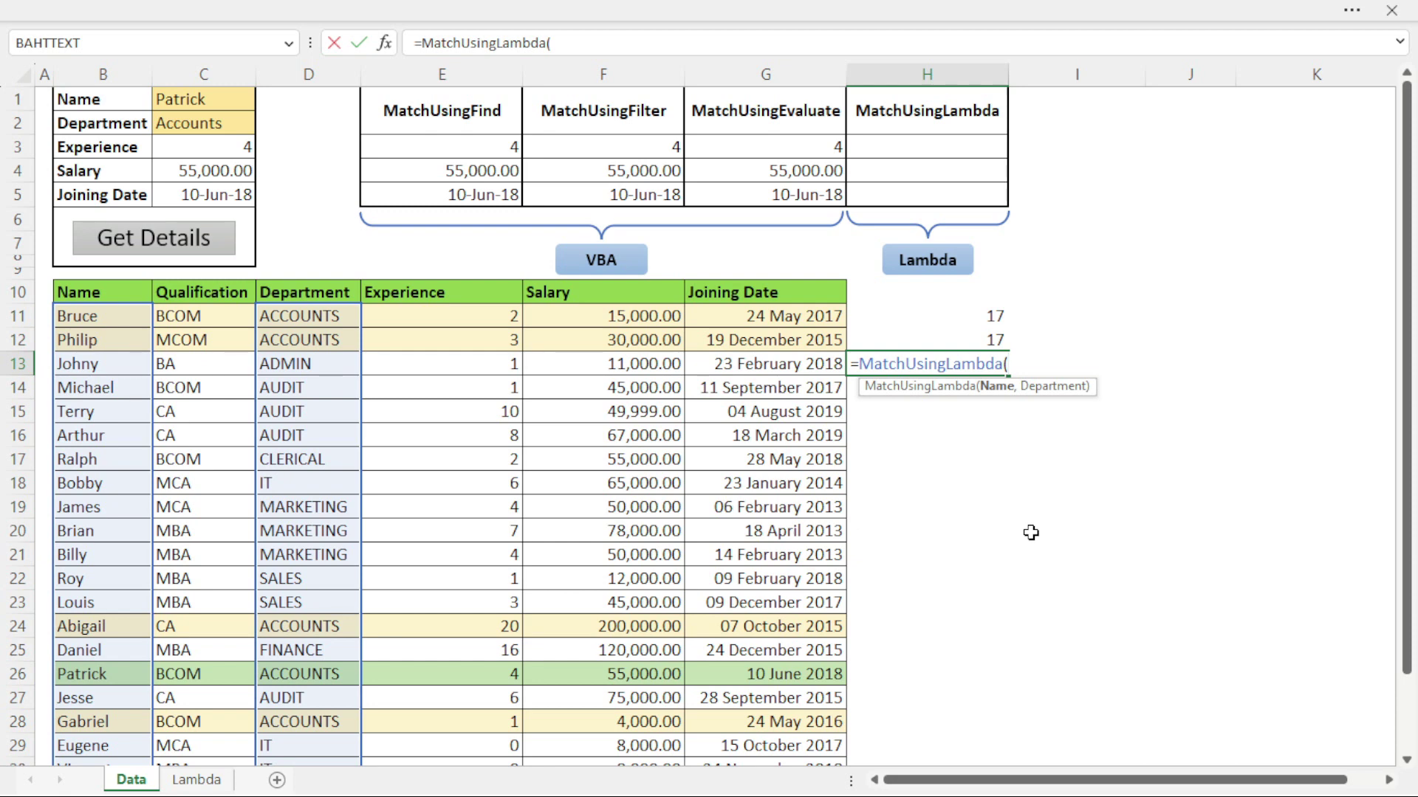
{"action": "left_click", "coordinate": [214, 102]}
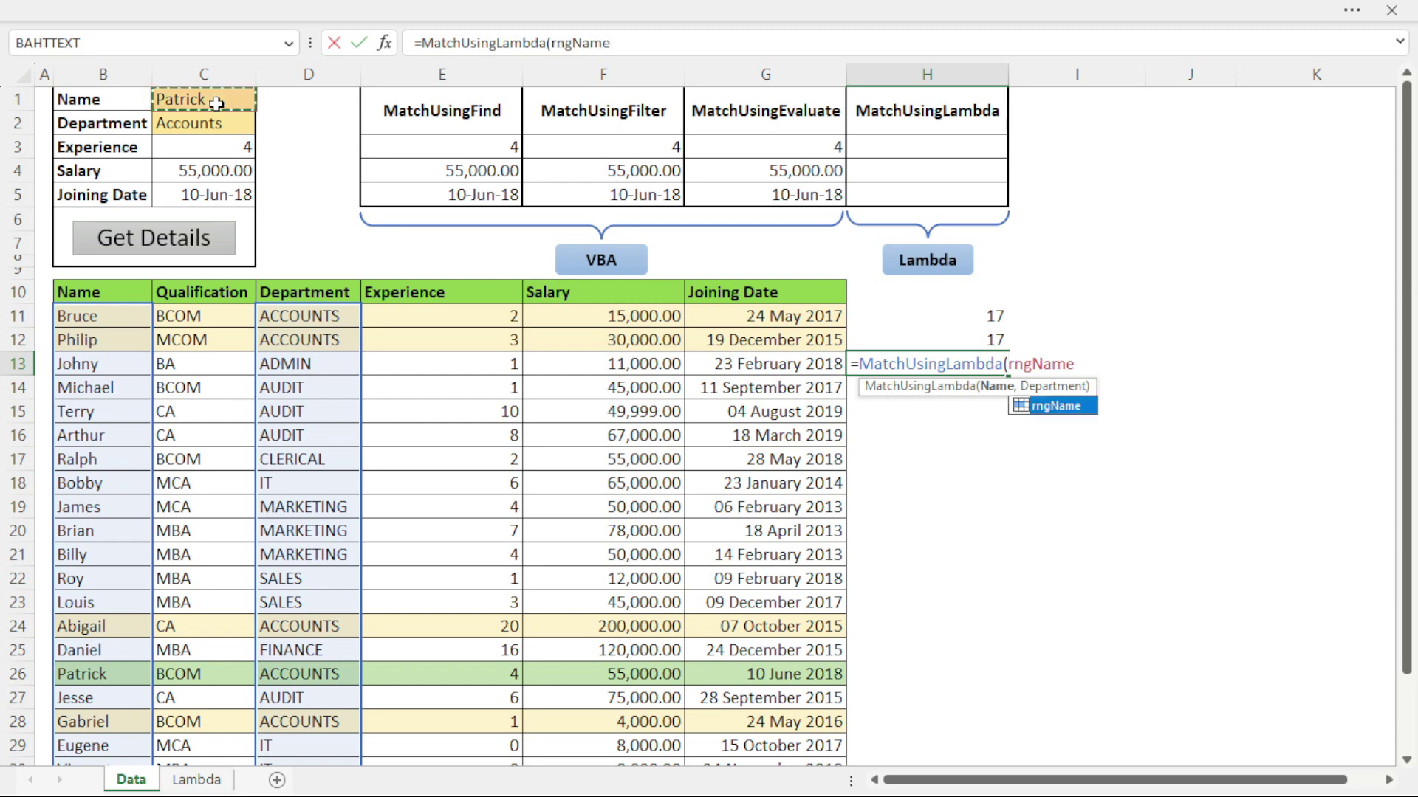
{"action": "type", "text": ","}
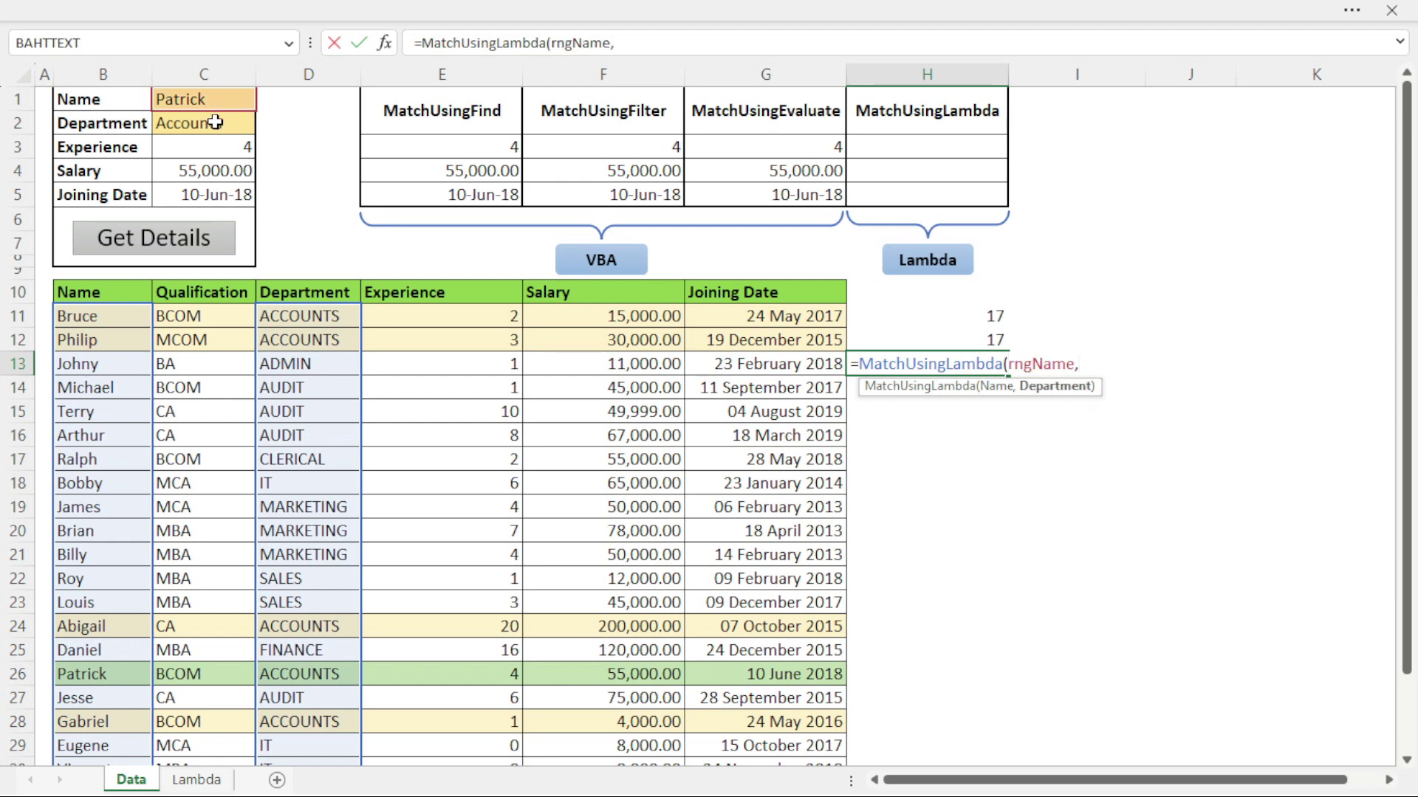
{"action": "left_click", "coordinate": [214, 122]}
{"action": "key", "text": "Return"}
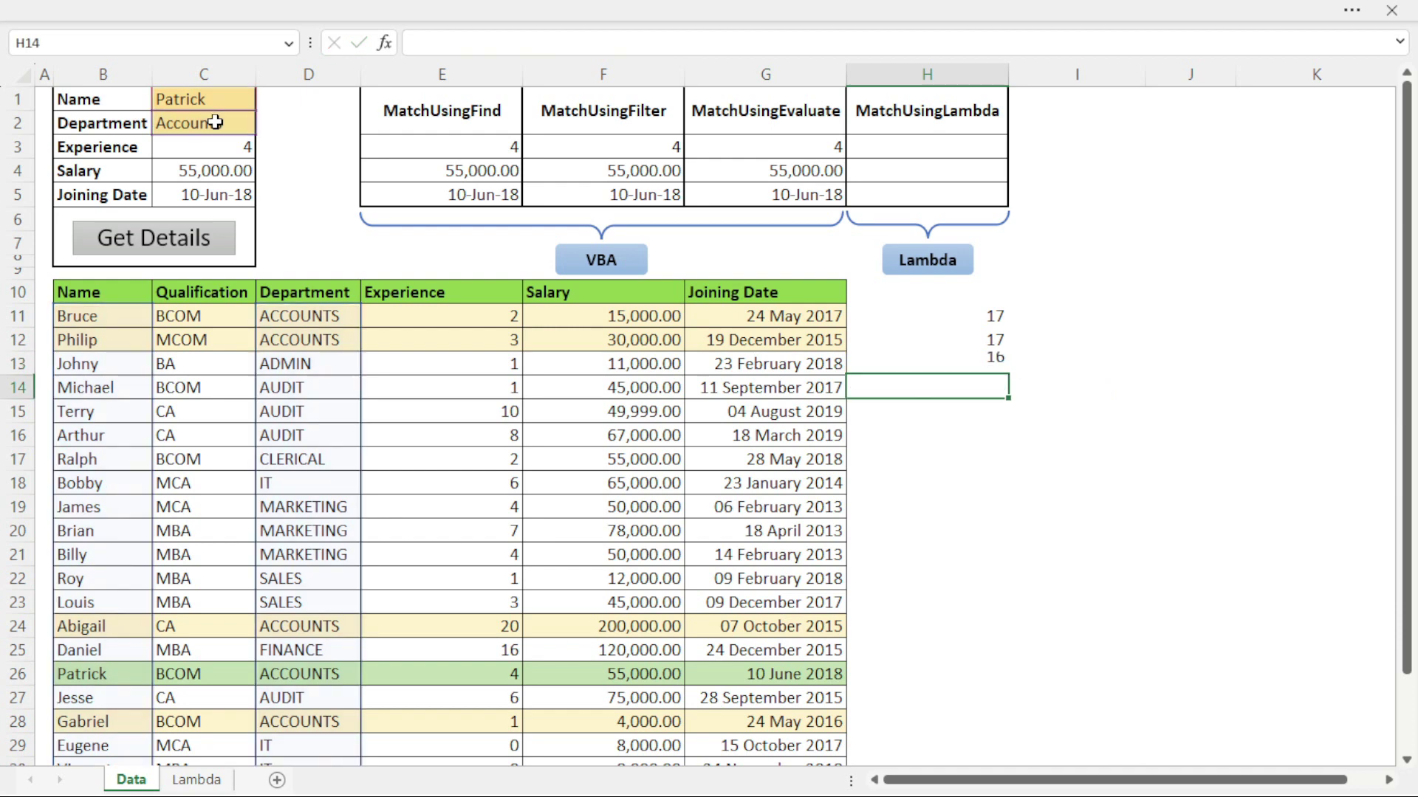
Step: Inspect the cell ranges that the MatchUsingLambda formula in H13 refers to
{"action": "double_click", "coordinate": [986, 364]}
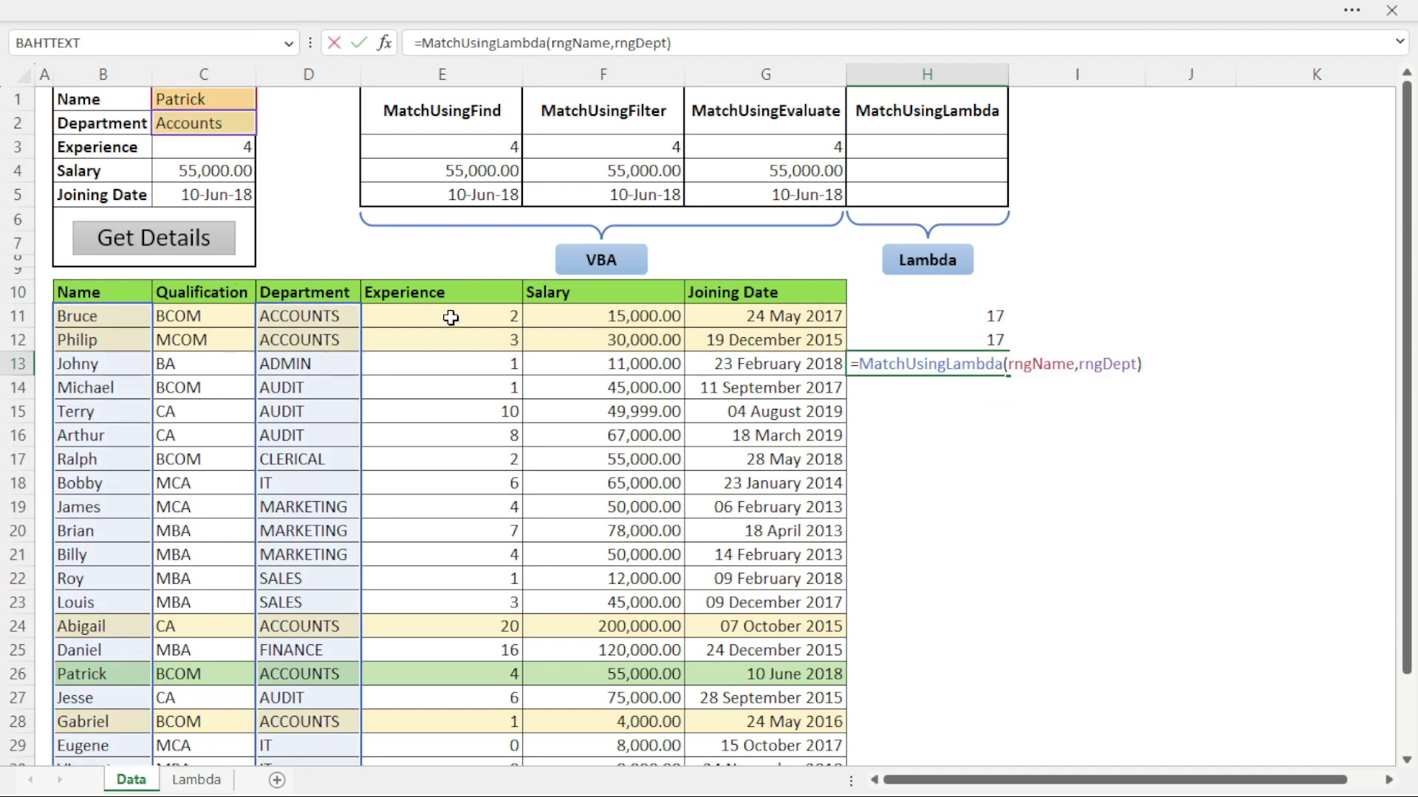
{"action": "key", "text": "Escape"}
{"action": "left_click", "coordinate": [621, 23]}
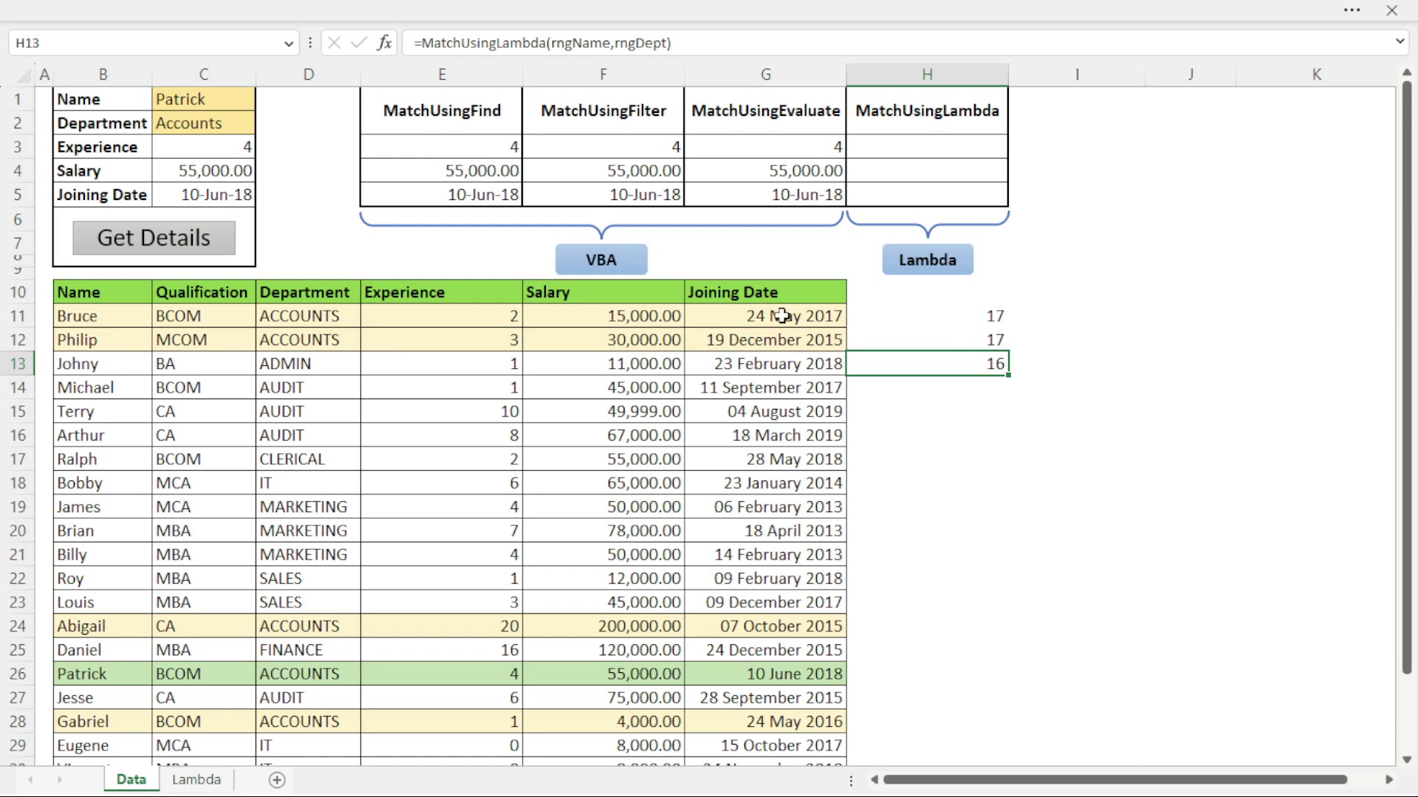
{"action": "key", "text": "F2"}
{"action": "left_click", "coordinate": [679, 11]}
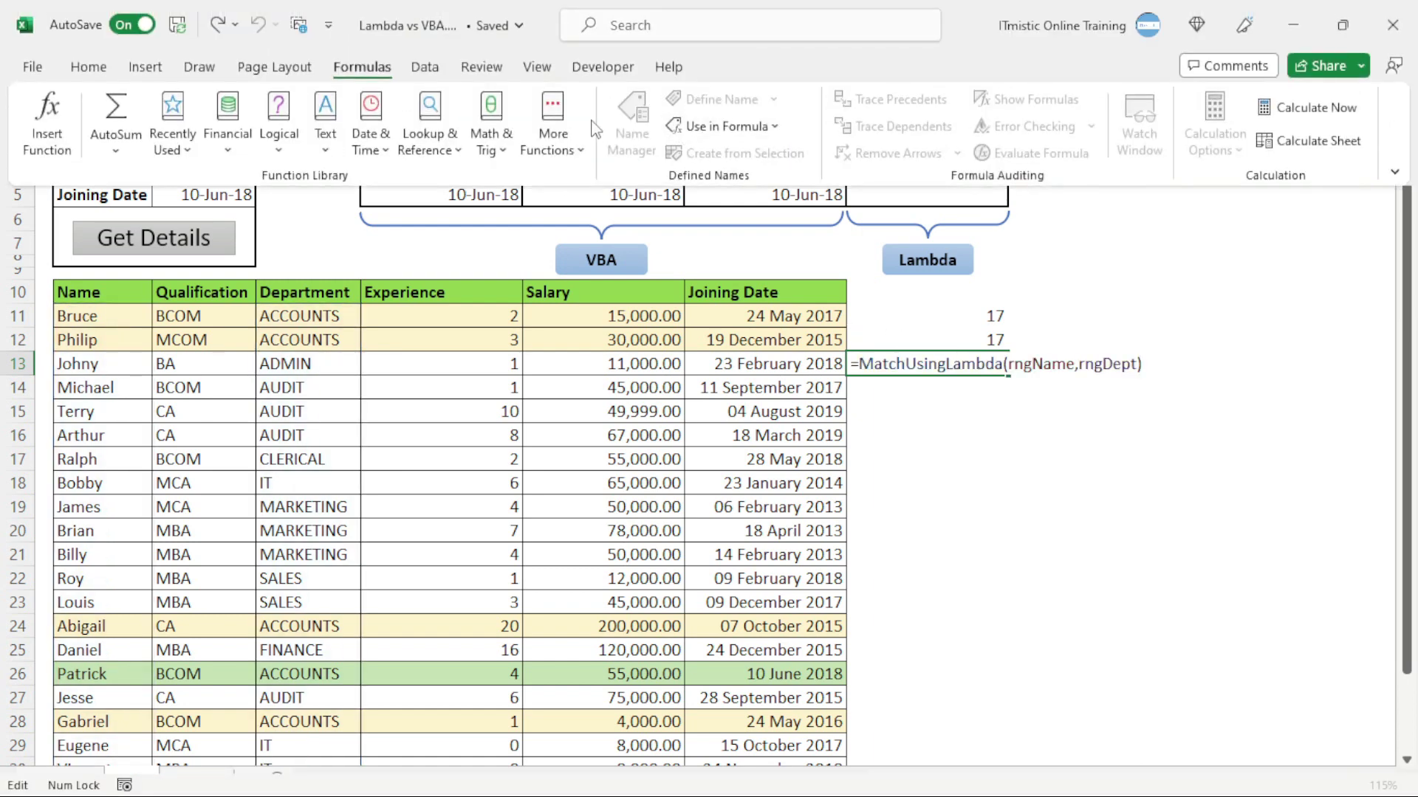
{"action": "key", "text": "ctrl+Return"}
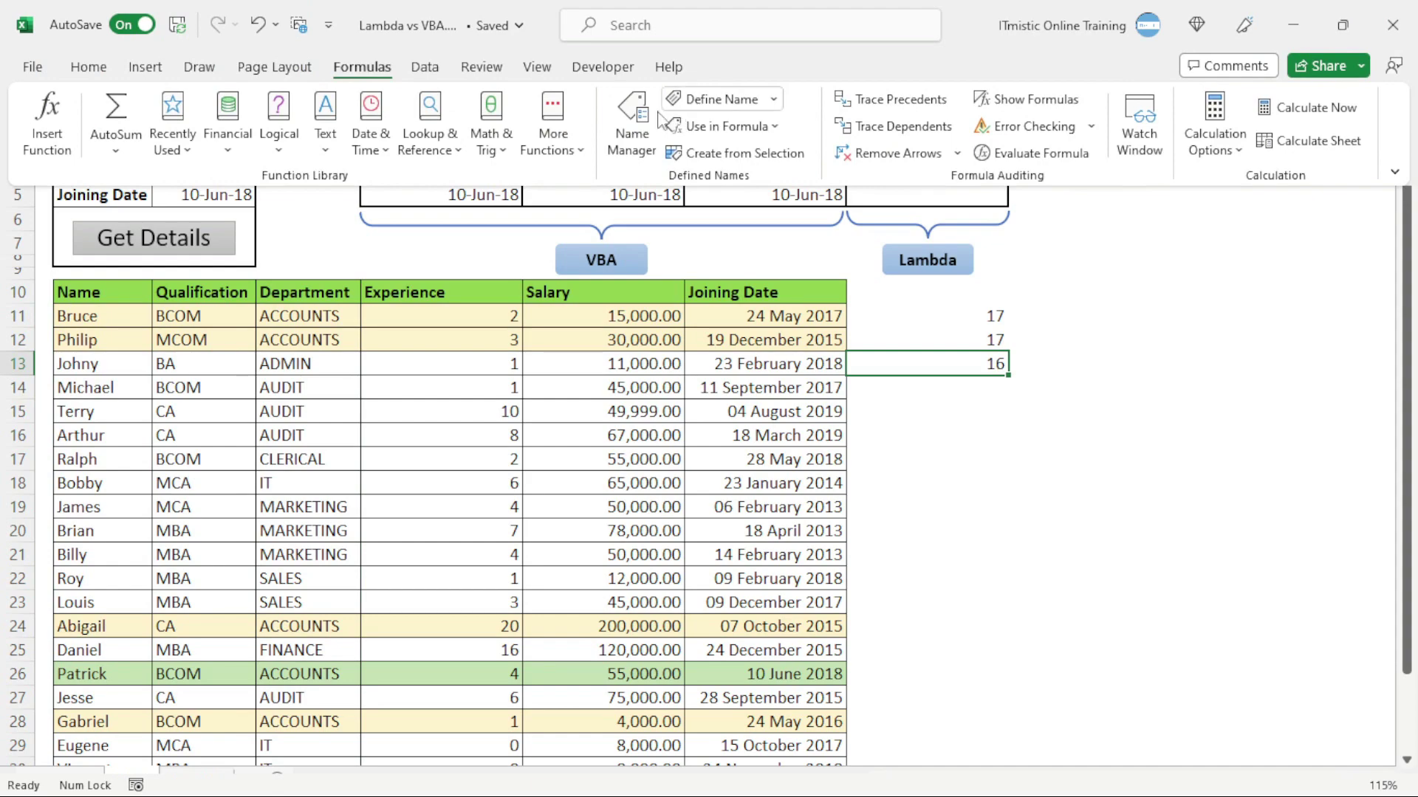
Step: Edit the MatchUsingLambda name so its ranges are Data!B10:B34 and Data!D10:D34, save it and close the Name Manager
{"action": "left_click", "coordinate": [632, 119]}
{"action": "left_click", "coordinate": [635, 176]}
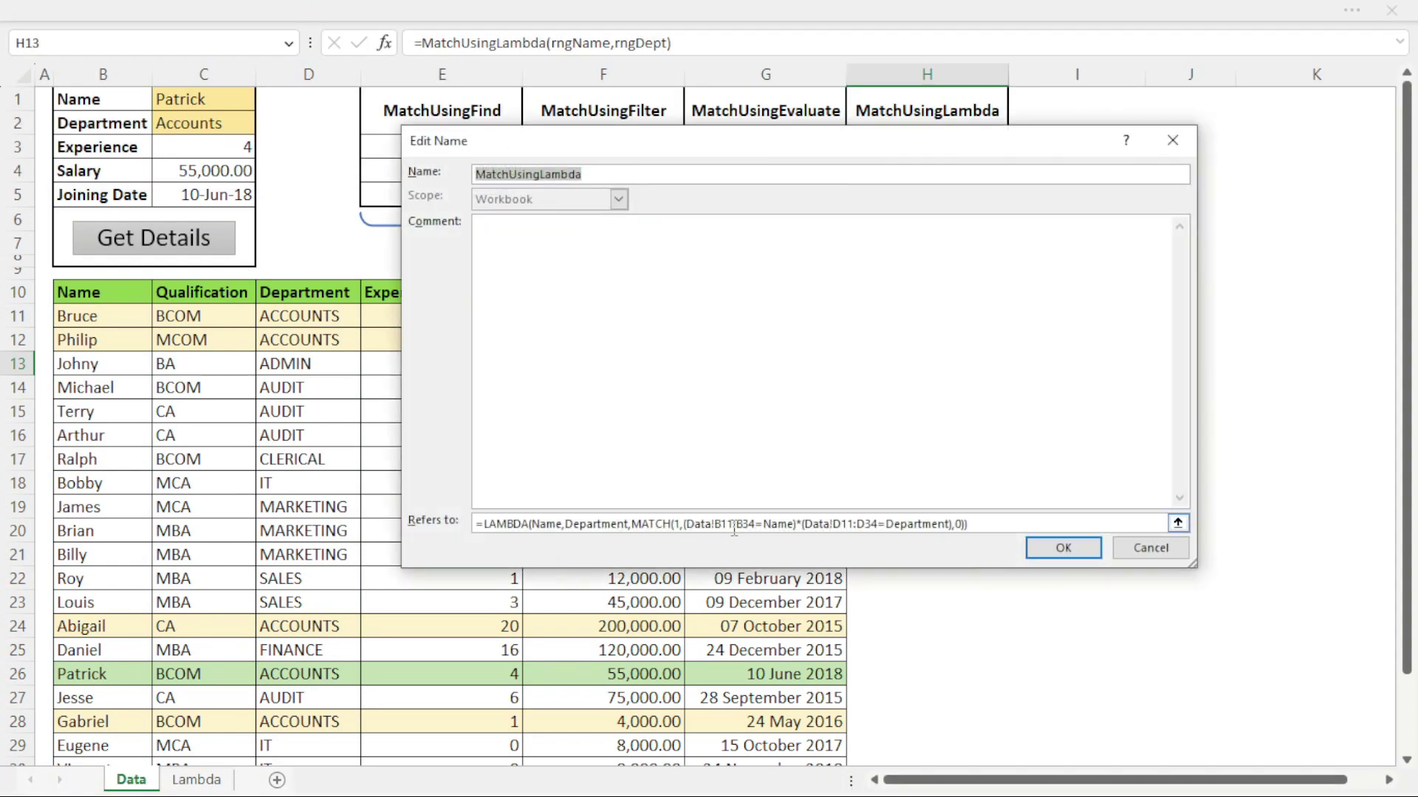
{"action": "left_click", "coordinate": [734, 526]}
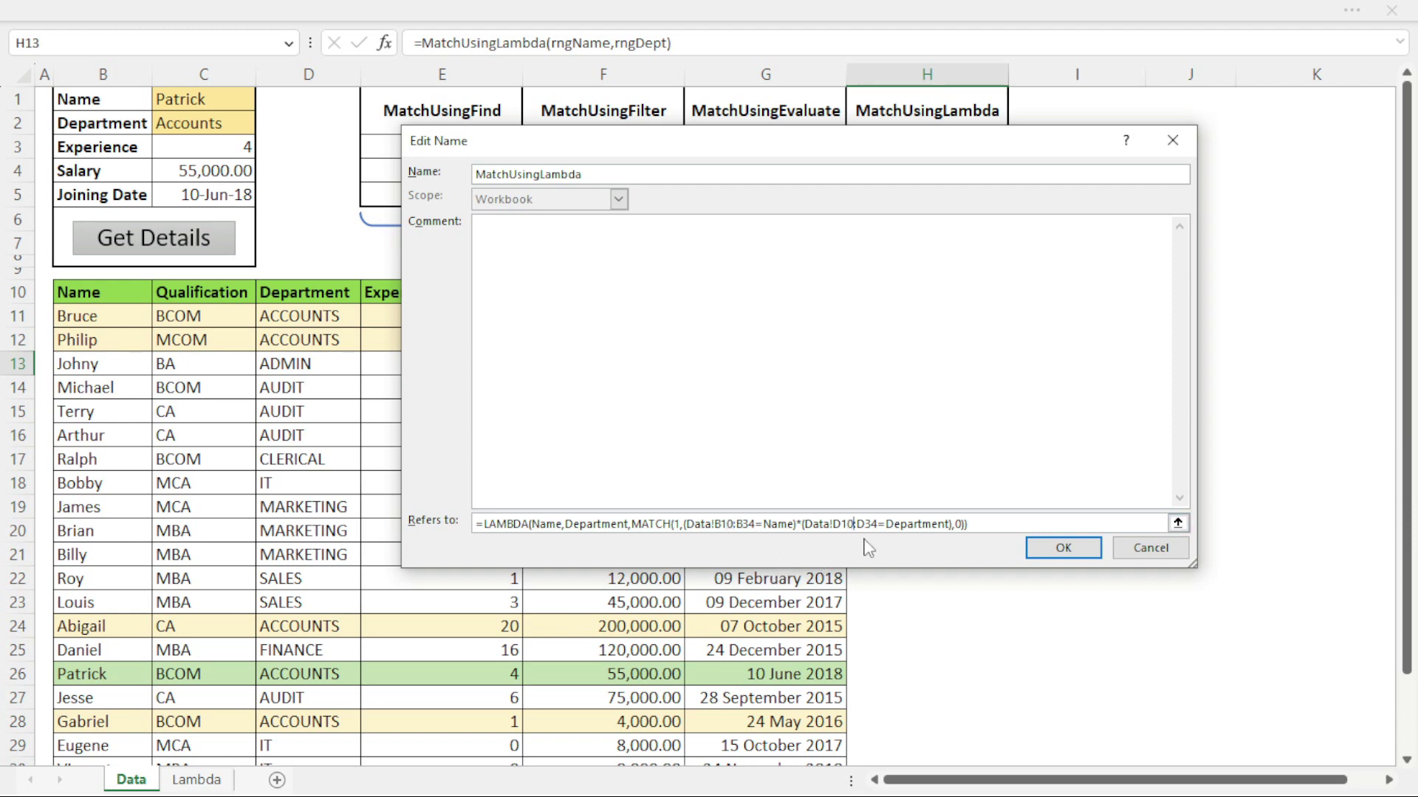
{"action": "left_click", "coordinate": [1052, 548]}
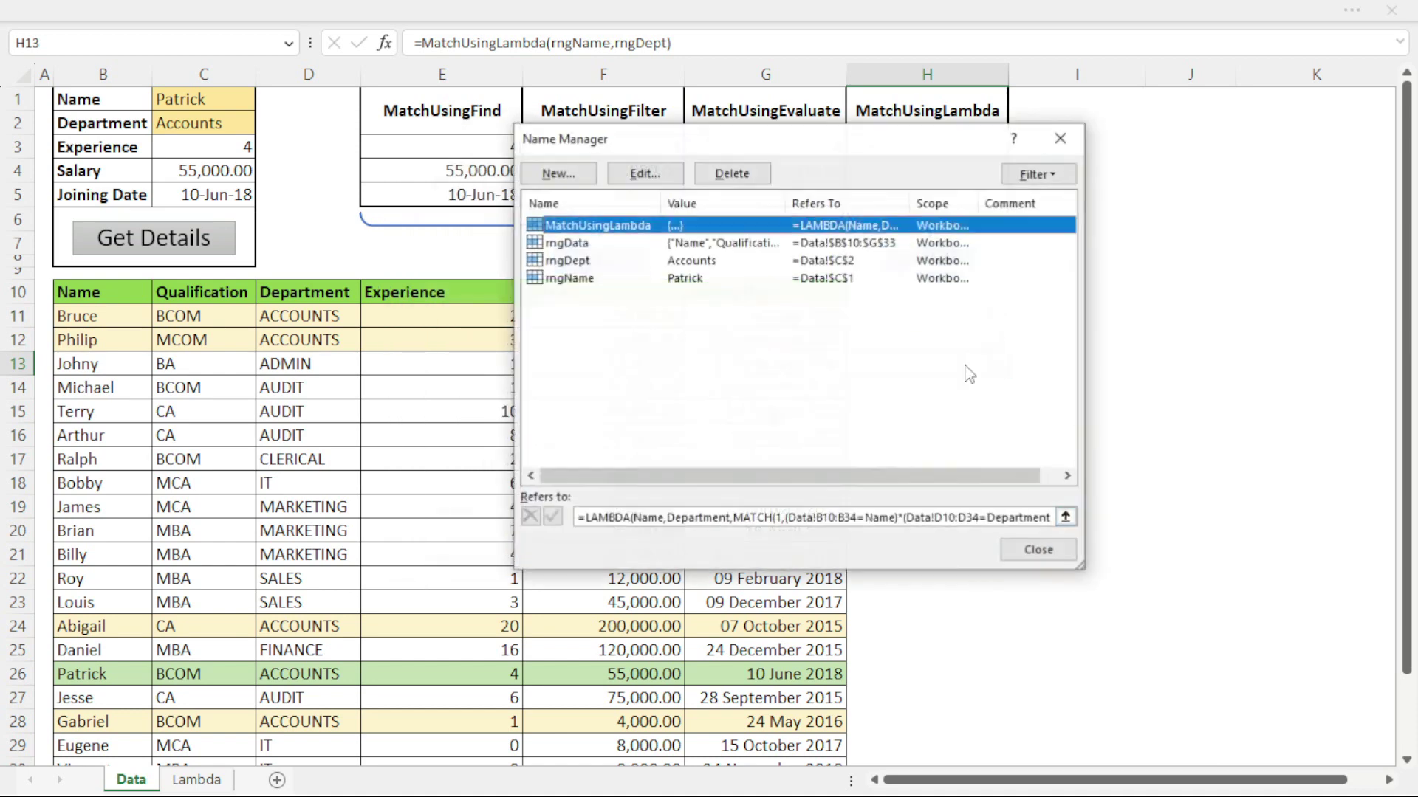
{"action": "left_click", "coordinate": [1030, 548]}
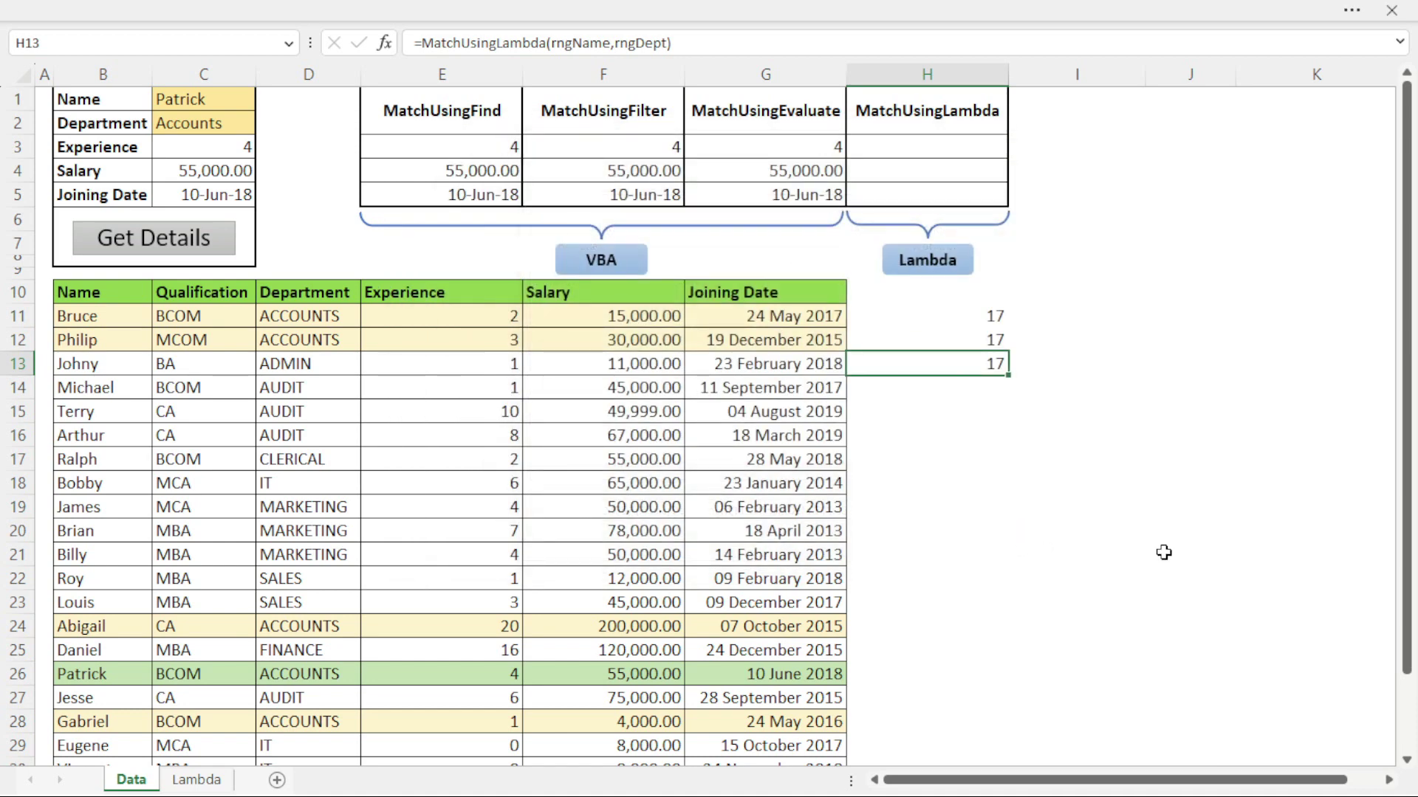
Step: Copy the MatchUsingLambda call from H13 and enter =INDEX(E11:E33,MatchUsingLambda(rngName,rngDept)) in H3
{"action": "key", "text": "F2"}
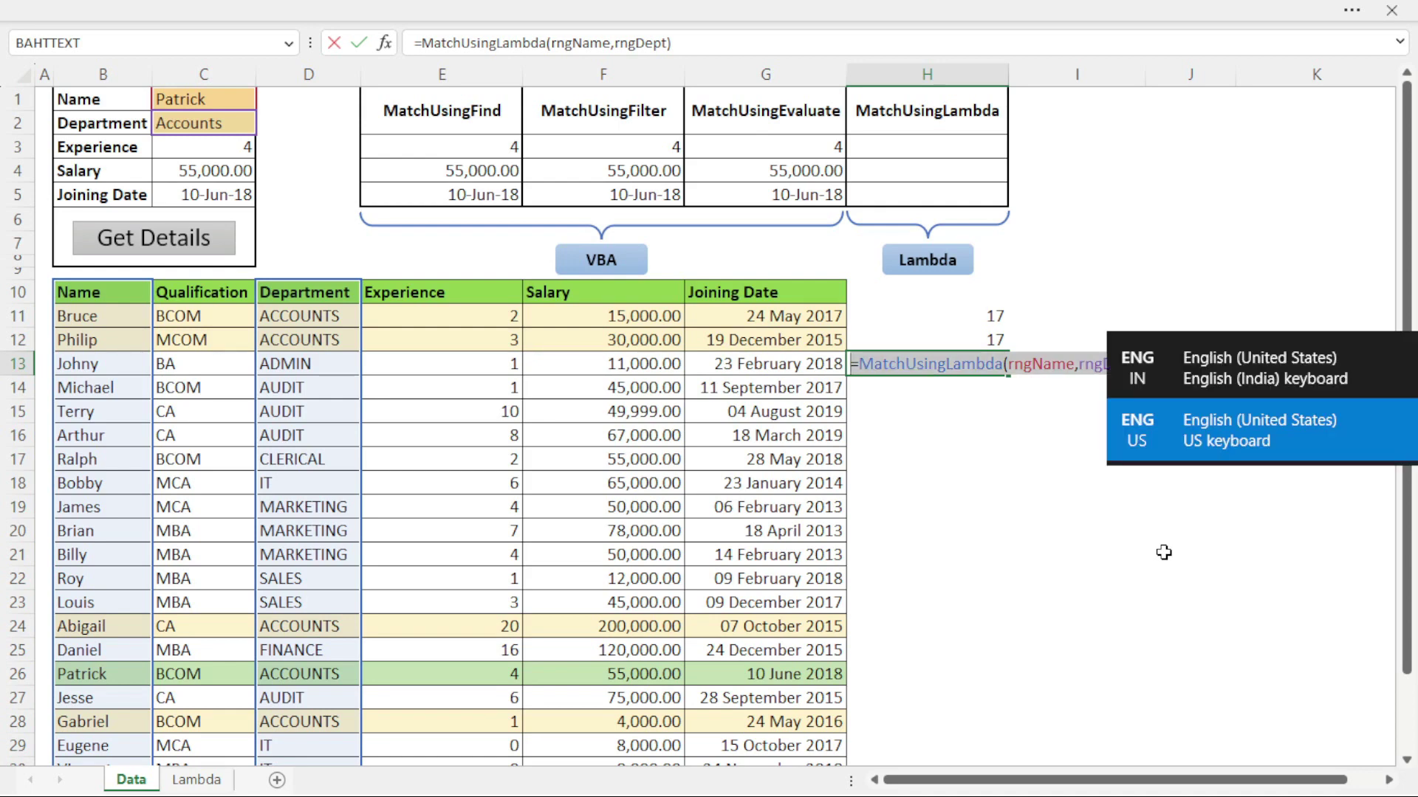
{"action": "key", "text": "Escape"}
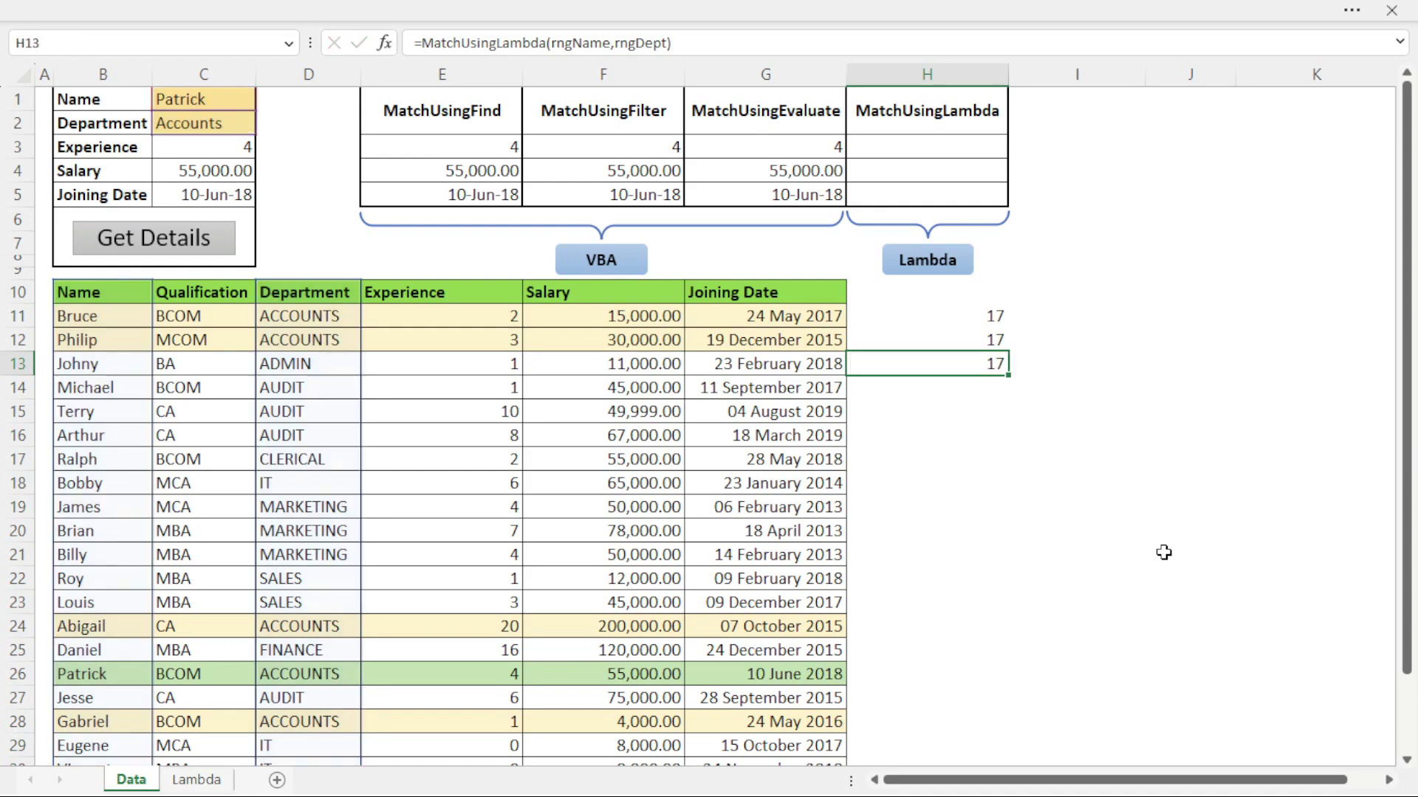
{"action": "left_click", "coordinate": [935, 144]}
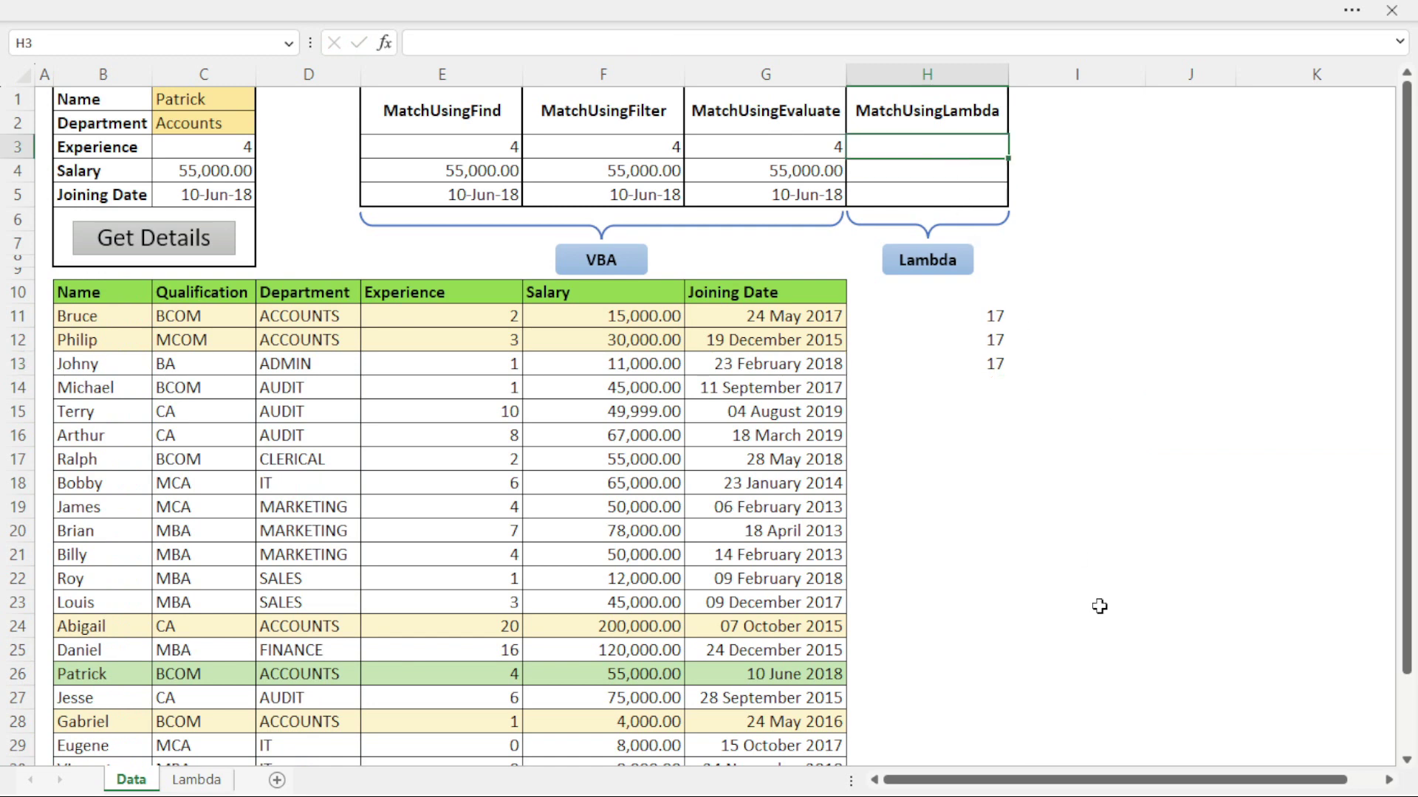
{"action": "type", "text": "=ind"}
{"action": "key", "text": "Tab"}
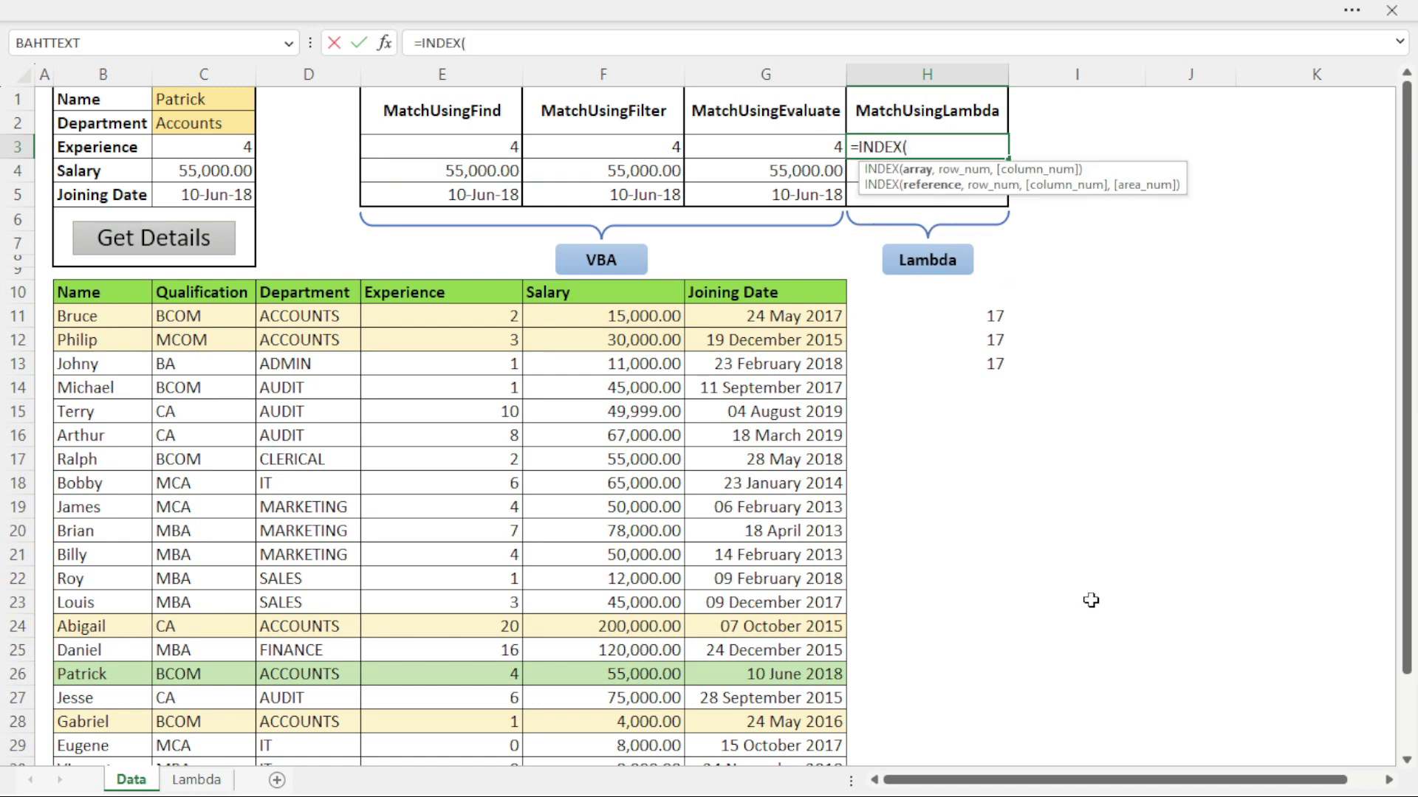
{"action": "left_click", "coordinate": [471, 320]}
{"action": "key", "text": "ctrl+shift+Down"}
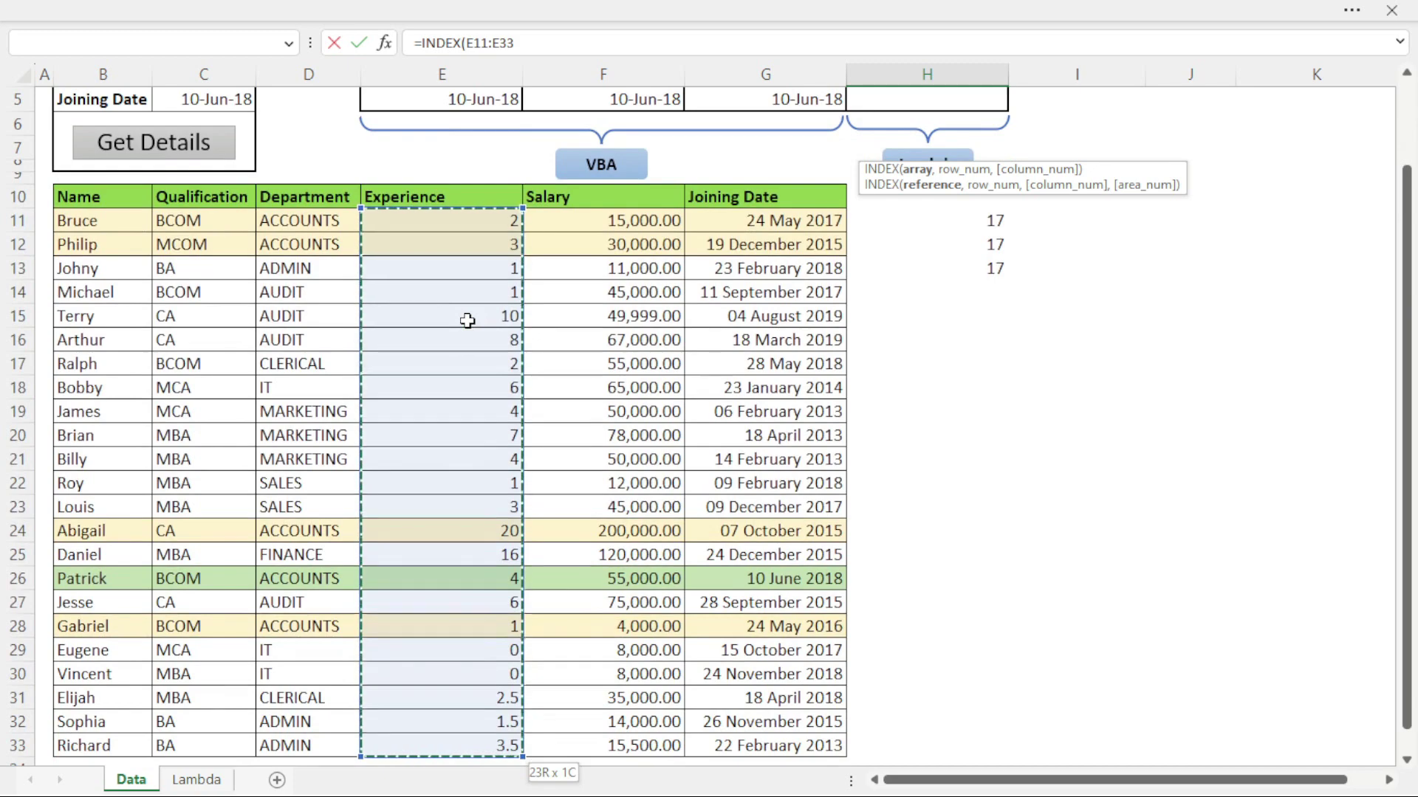
{"action": "type", "text": ","}
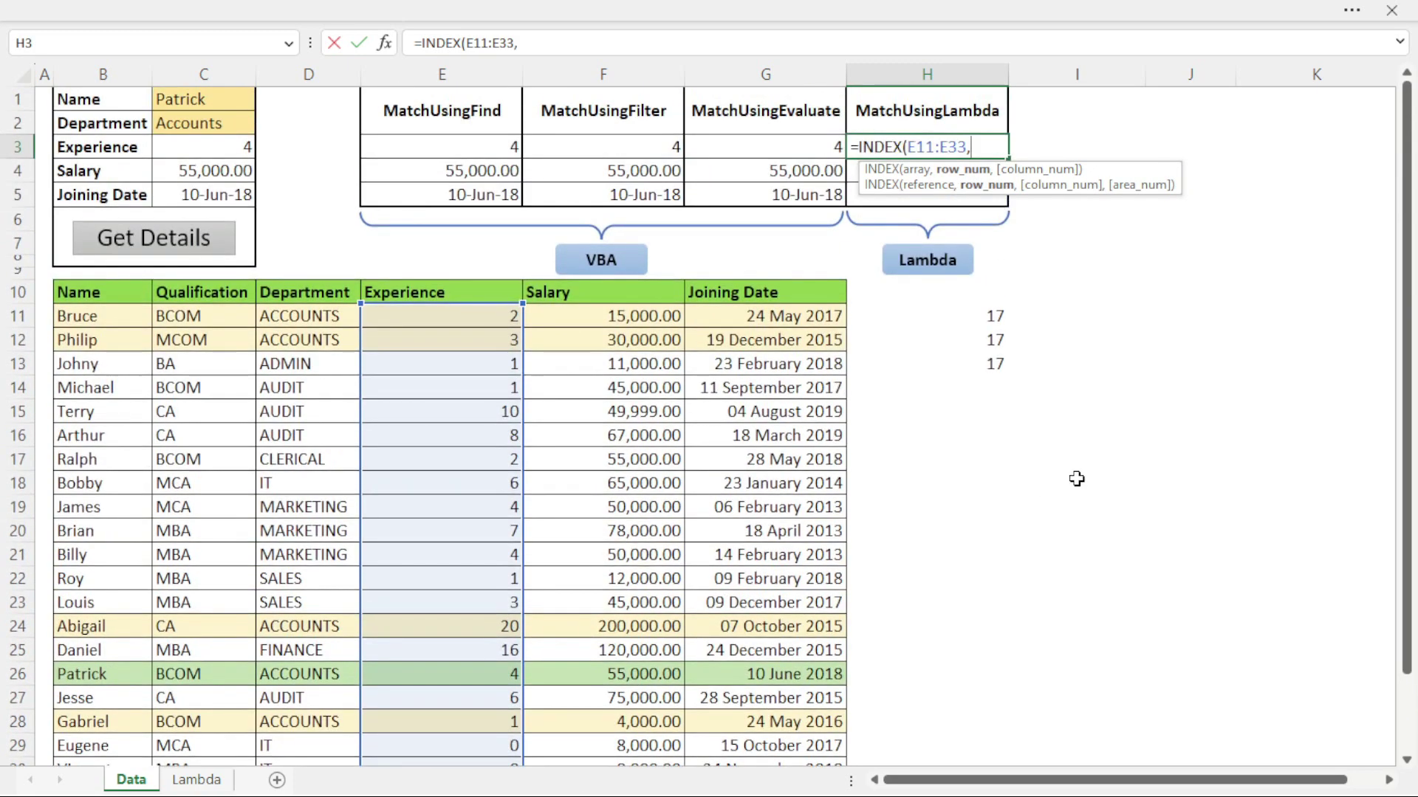
{"action": "type", "text": "MatchUsingLambda(rngName,rngDept)"}
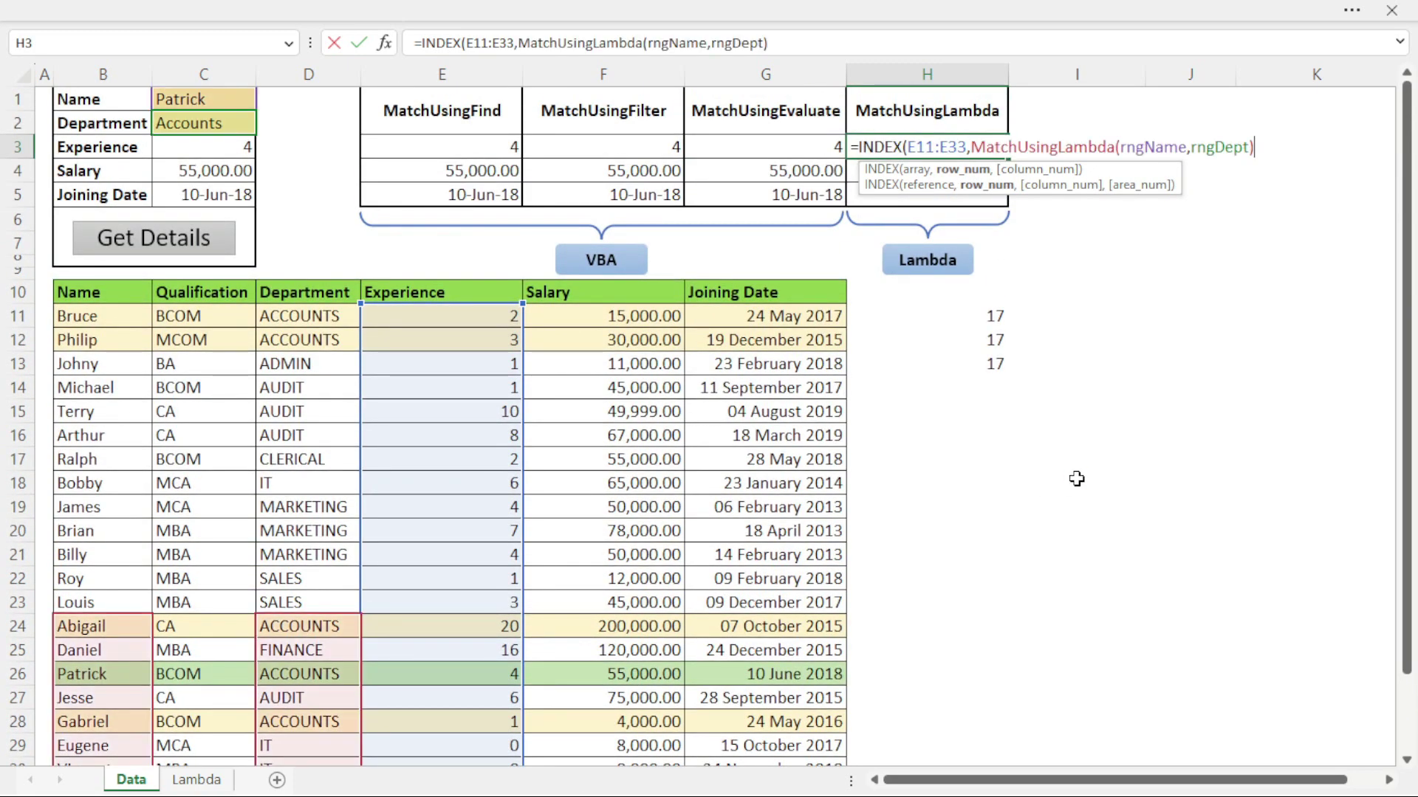
{"action": "type", "text": ","}
{"action": "type", "text": ")"}
{"action": "key", "text": "Return"}
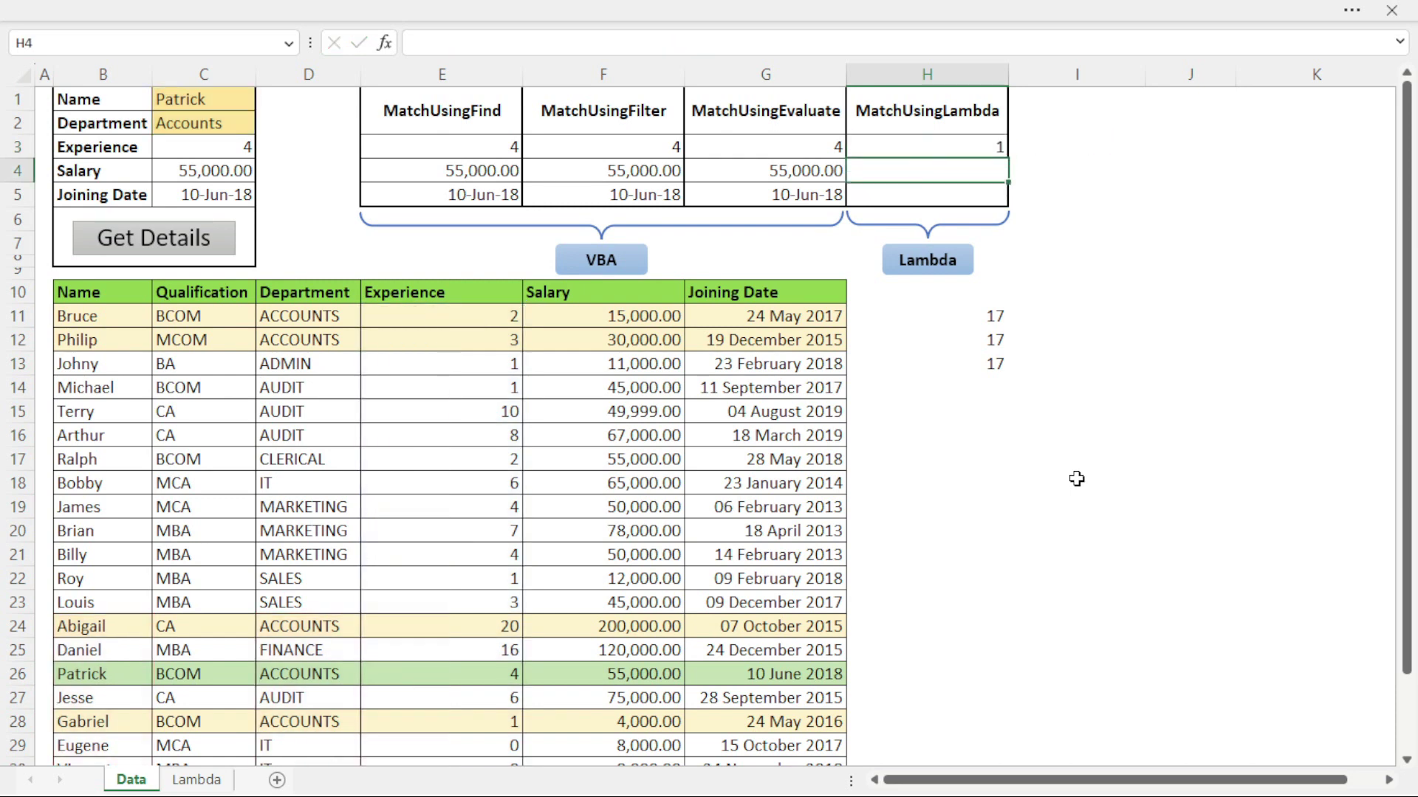
Step: Extend the INDEX range in H3 to include the header row, making it E10:E33
{"action": "key", "text": "Up"}
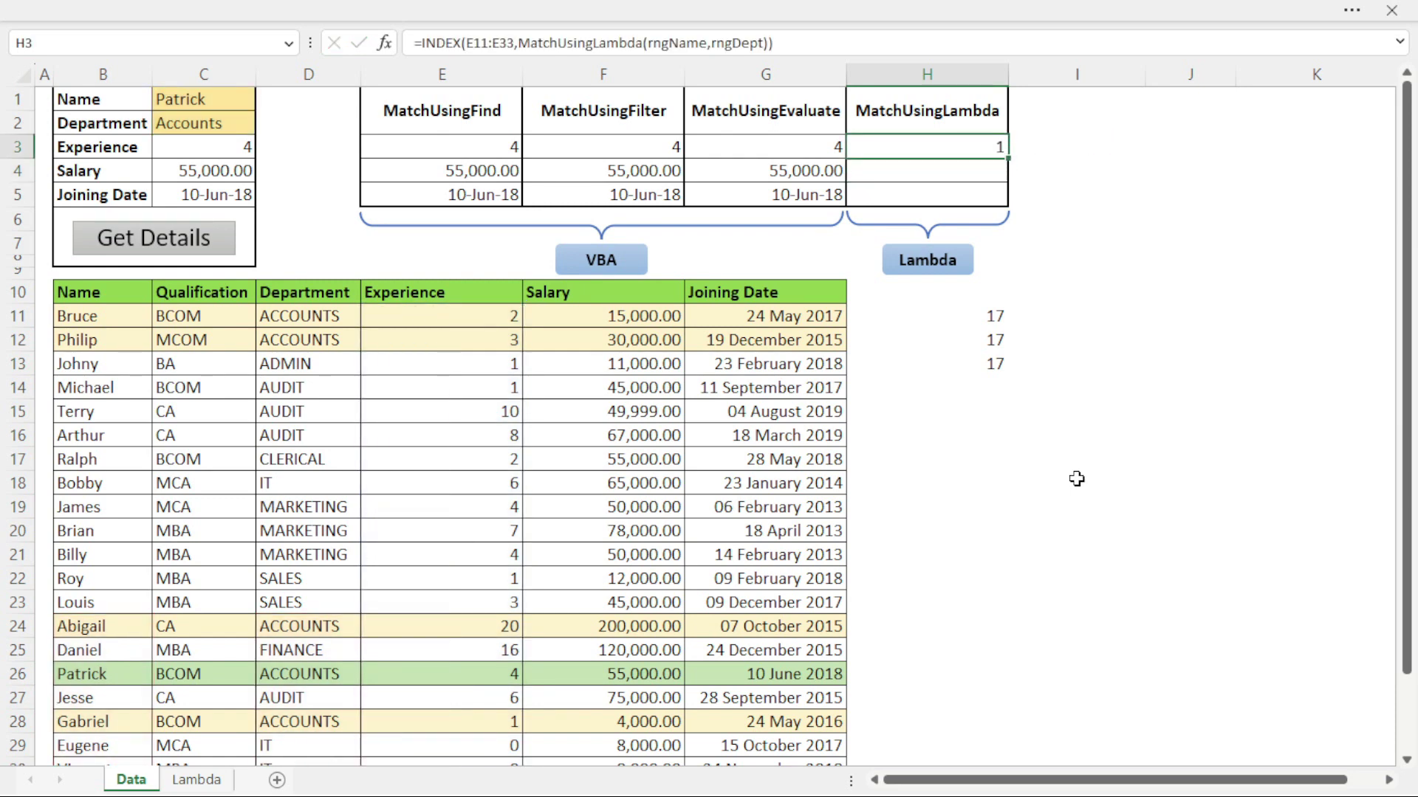
{"action": "key", "text": "F2"}
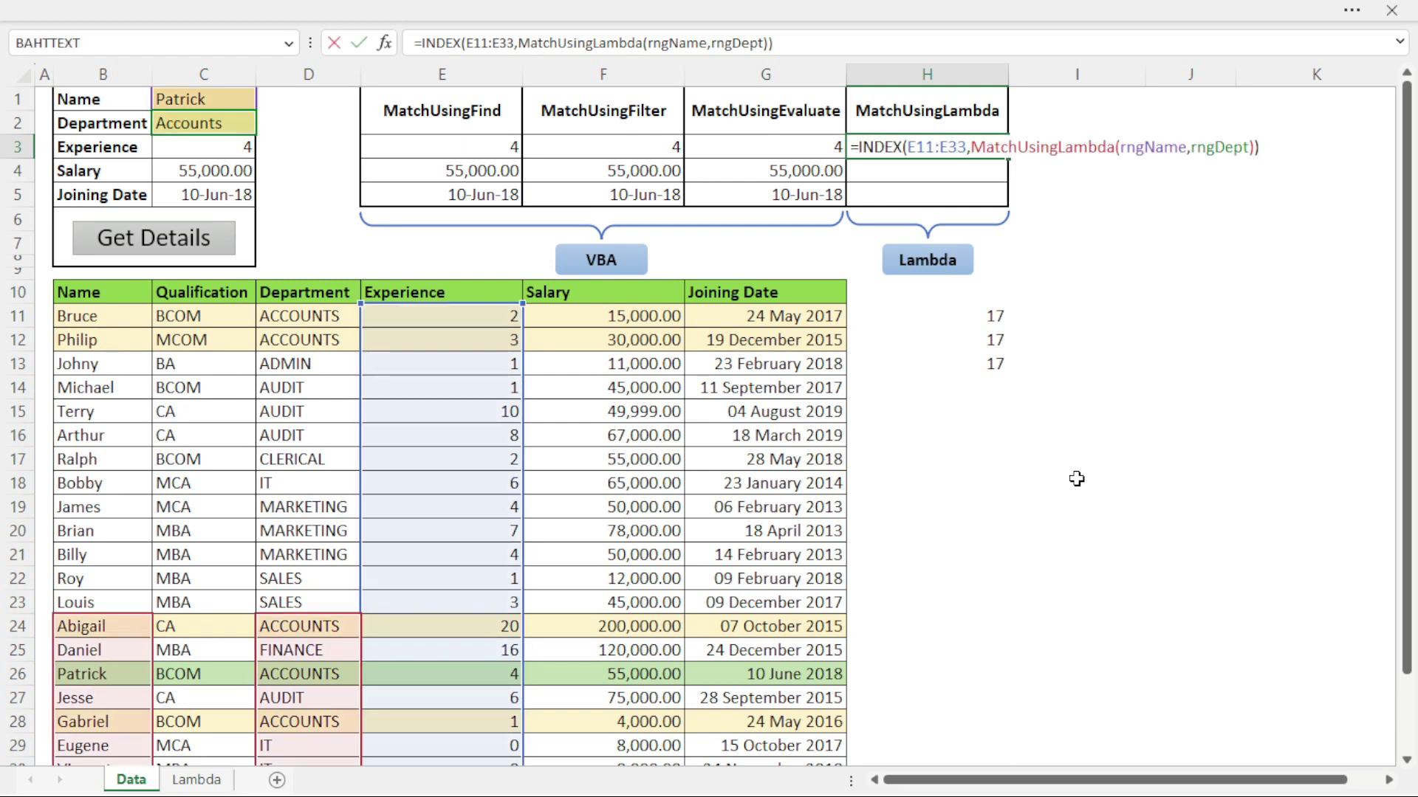
{"action": "key", "text": "Escape"}
{"action": "key", "text": "F2"}
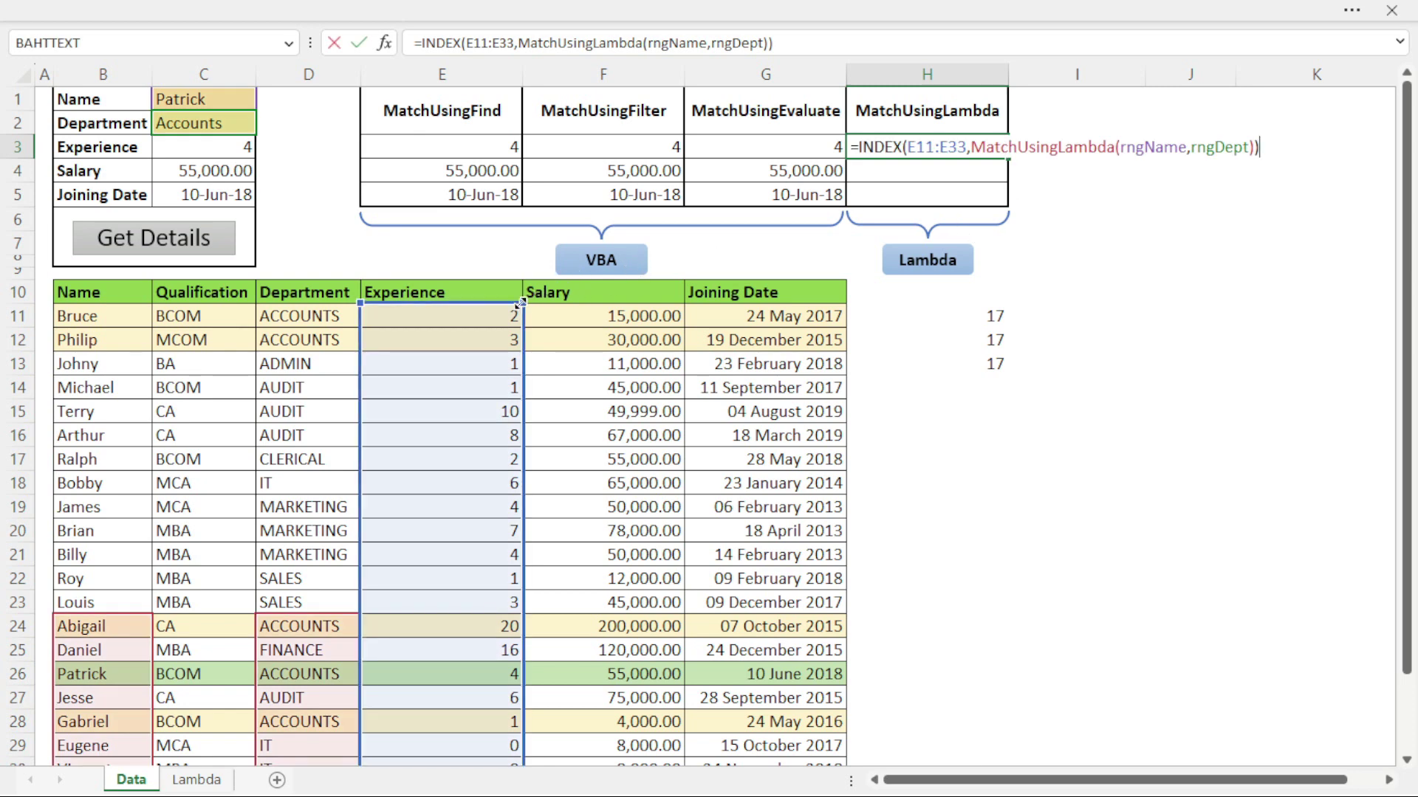
{"action": "left_click_drag", "start_coordinate": [519, 302], "coordinate": [519, 291]}
{"action": "key", "text": "ctrl+Return"}
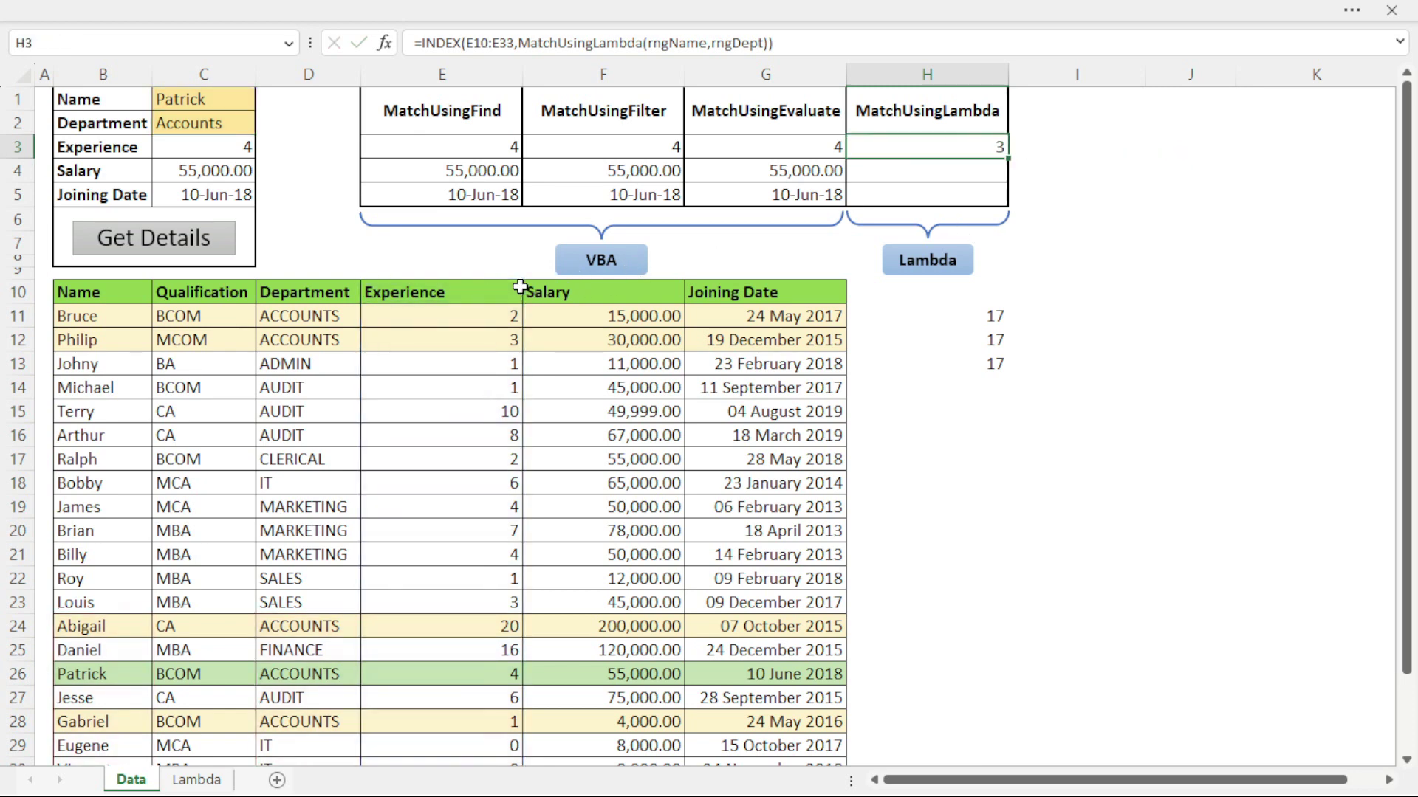
Step: Inspect which rows the H3 formula's Lambda covers in the Name and Department columns
{"action": "key", "text": "F2"}
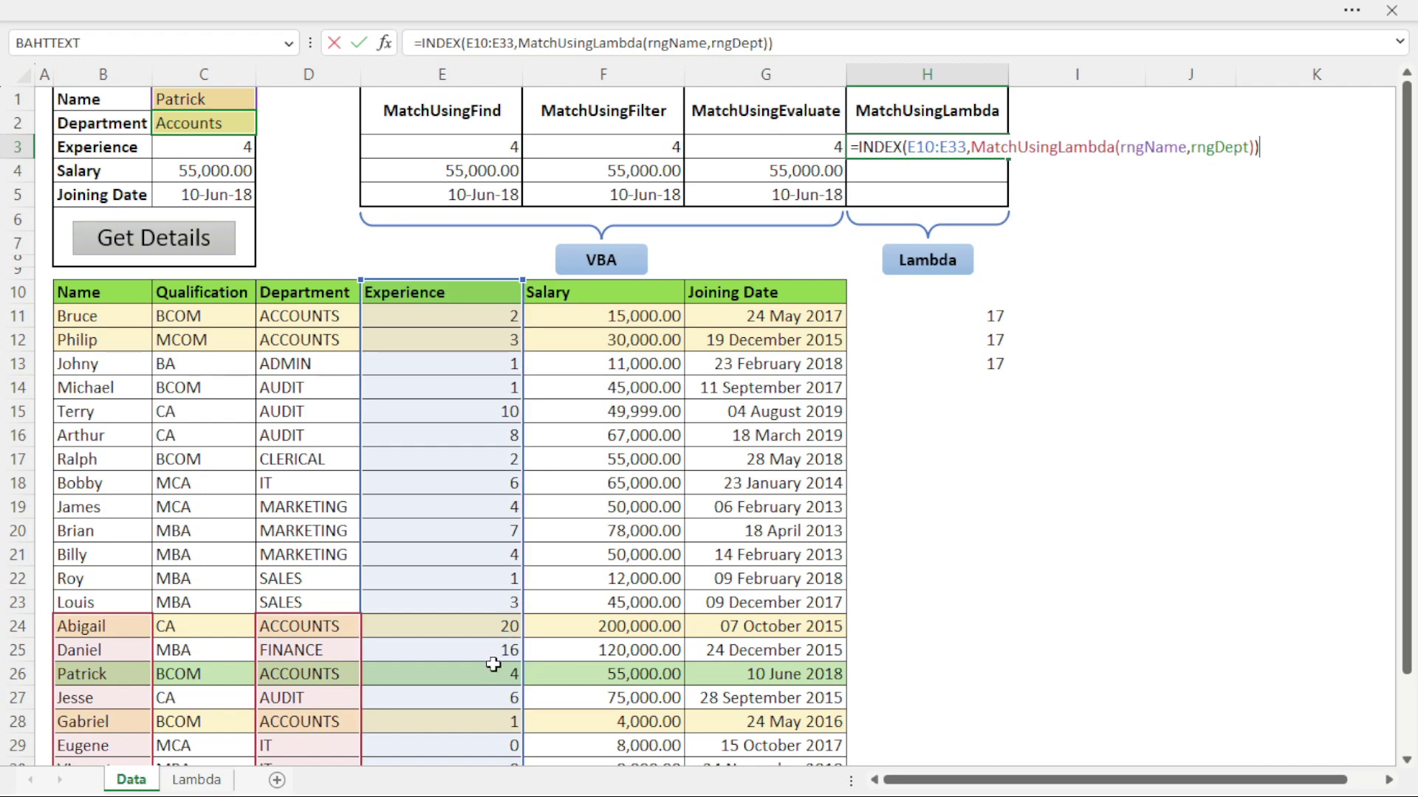
{"action": "scroll", "coordinate": [480, 579], "scroll_direction": "down", "scroll_amount": 12}
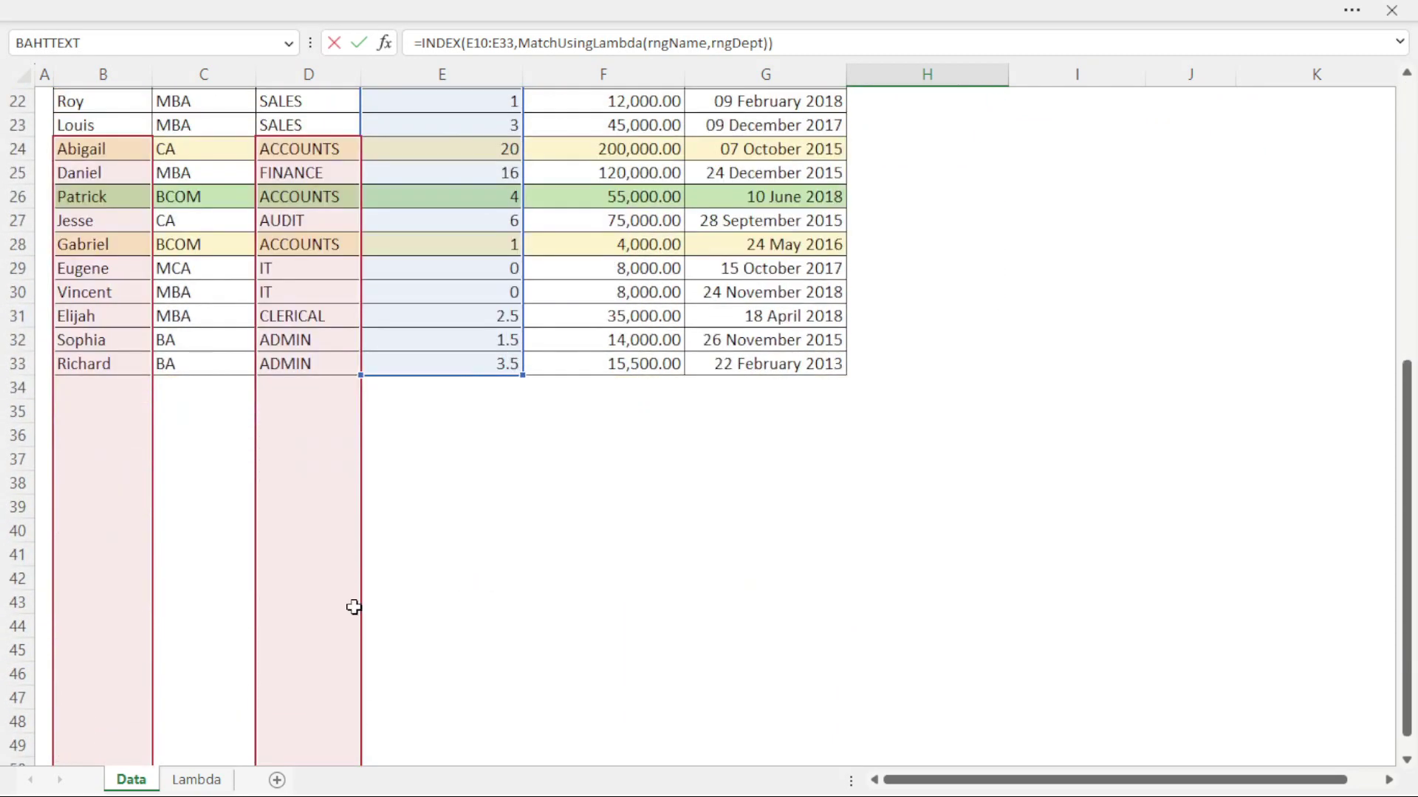
{"action": "scroll", "coordinate": [297, 720], "scroll_direction": "down", "scroll_amount": 3}
{"action": "scroll", "coordinate": [297, 720], "scroll_direction": "up", "scroll_amount": 15}
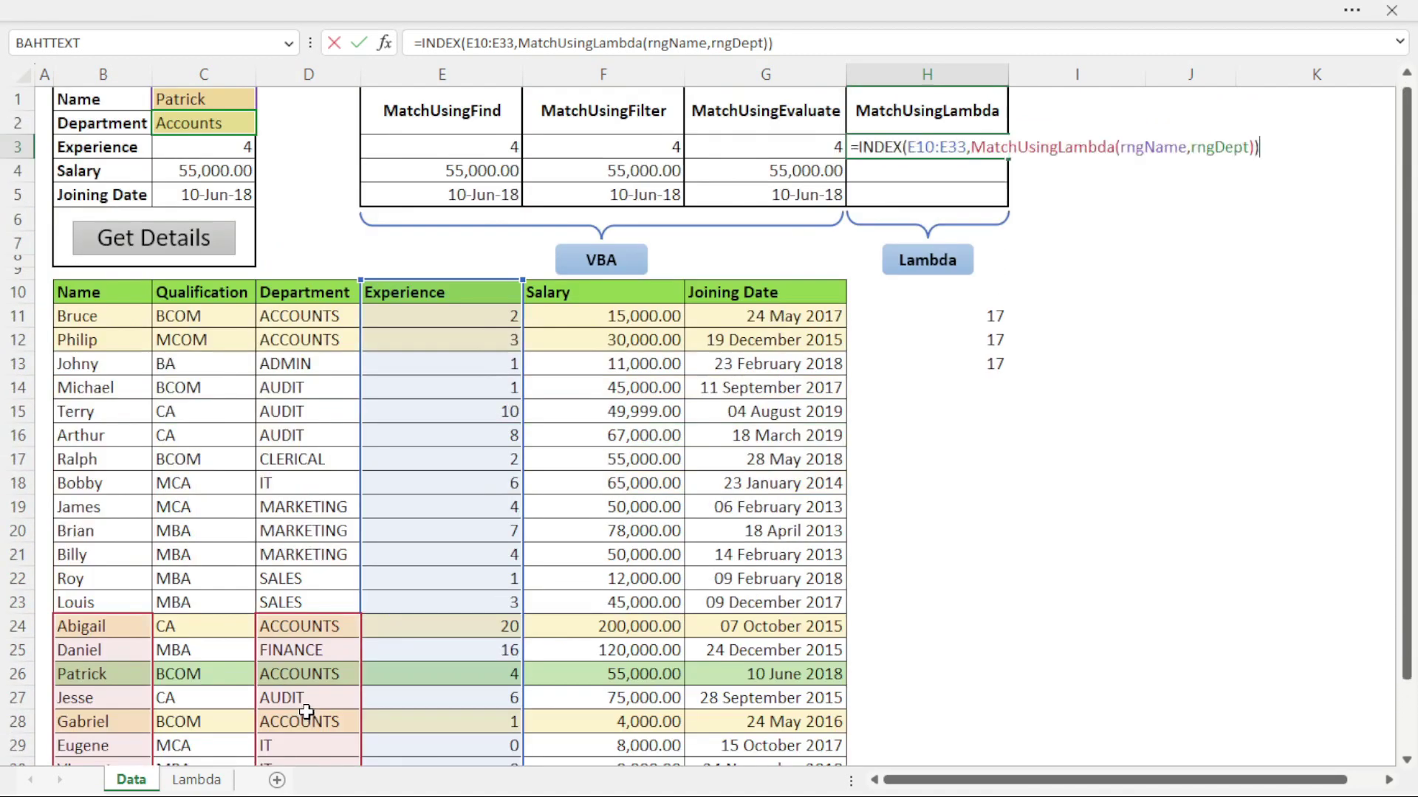
{"action": "key", "text": "Escape"}
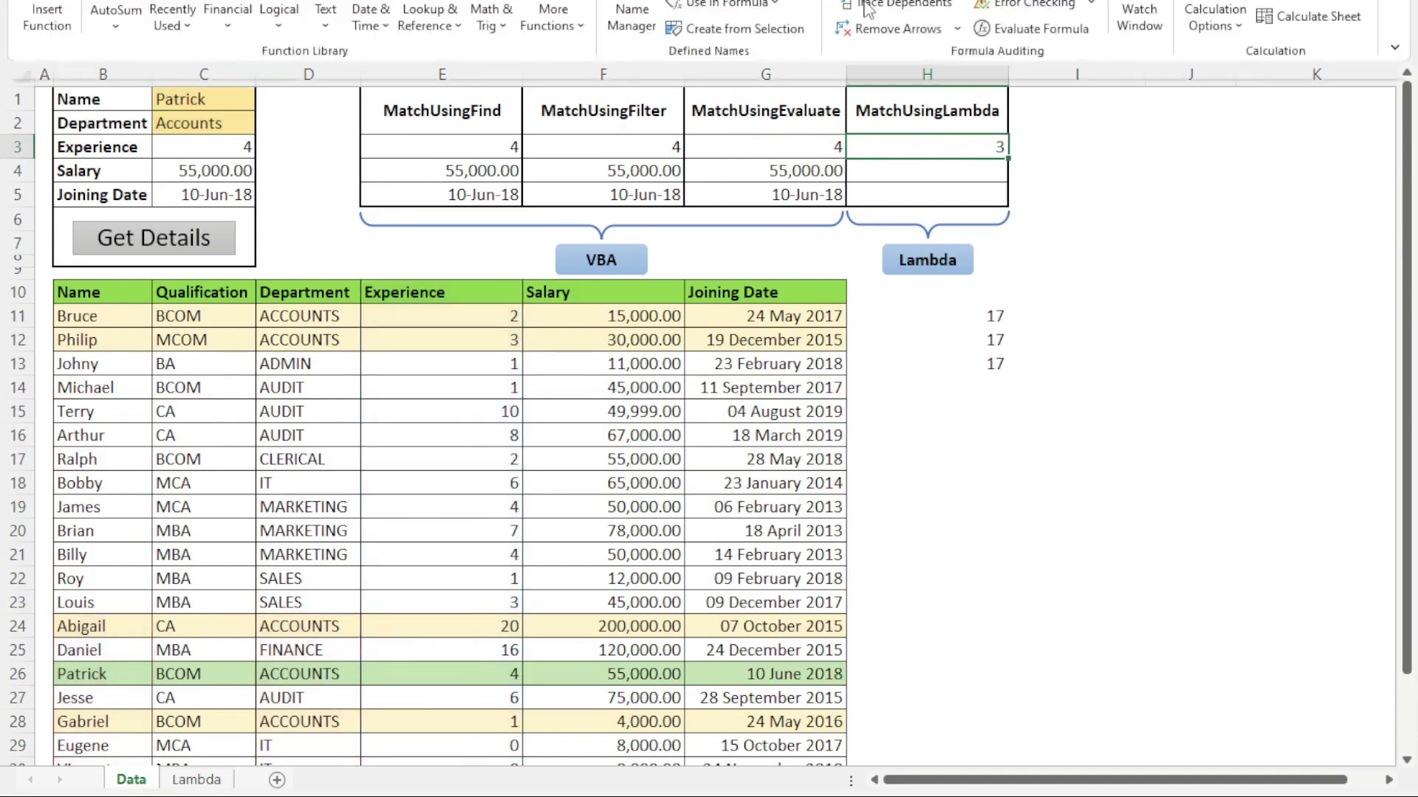
Step: Redefine MatchUsingLambda with absolute ranges Data!$B$10:$B$33 for Name and Data!$D$10:$D$33 for Department, and close the Name Manager
{"action": "key", "text": "ctrl+F3"}
{"action": "left_click", "coordinate": [649, 168]}
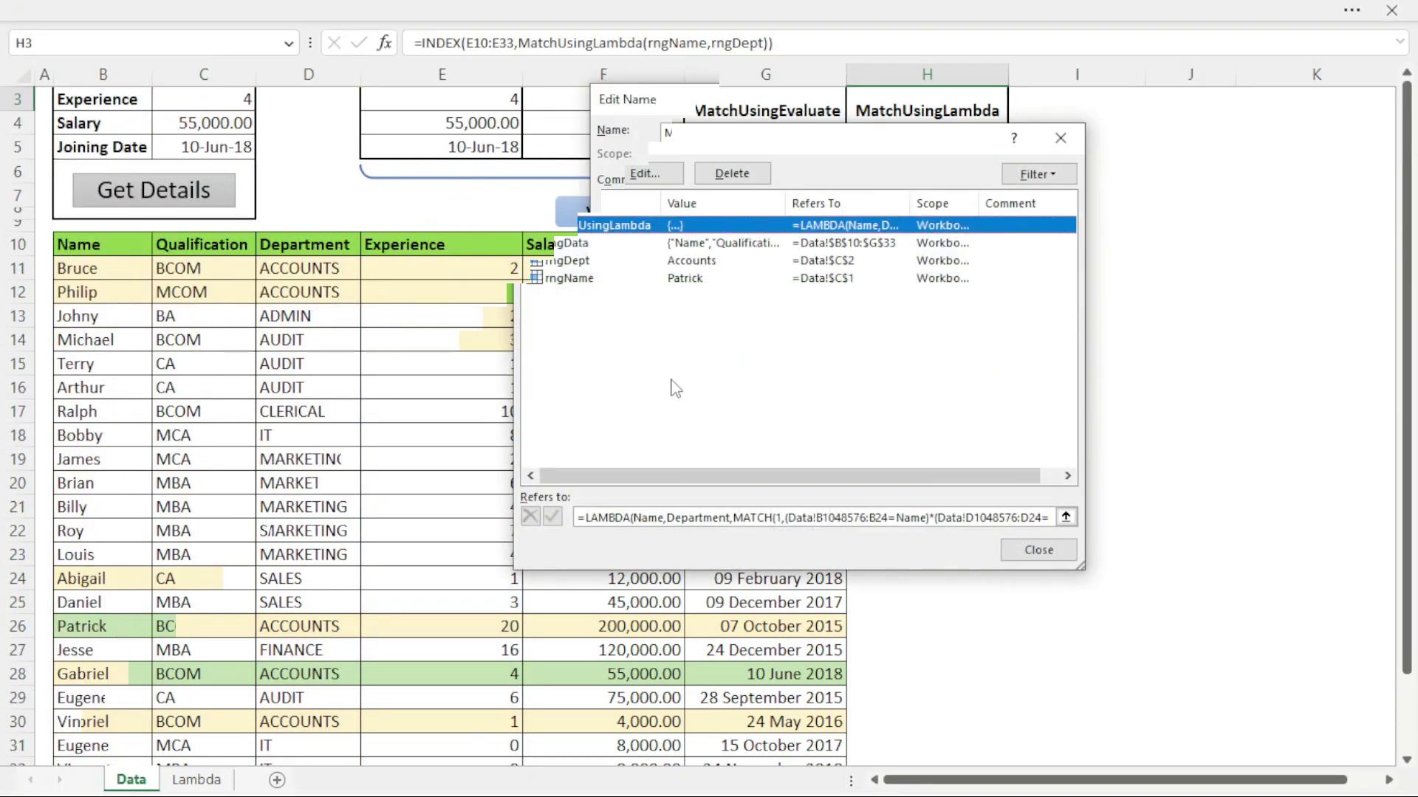
{"action": "type", "text": "("}
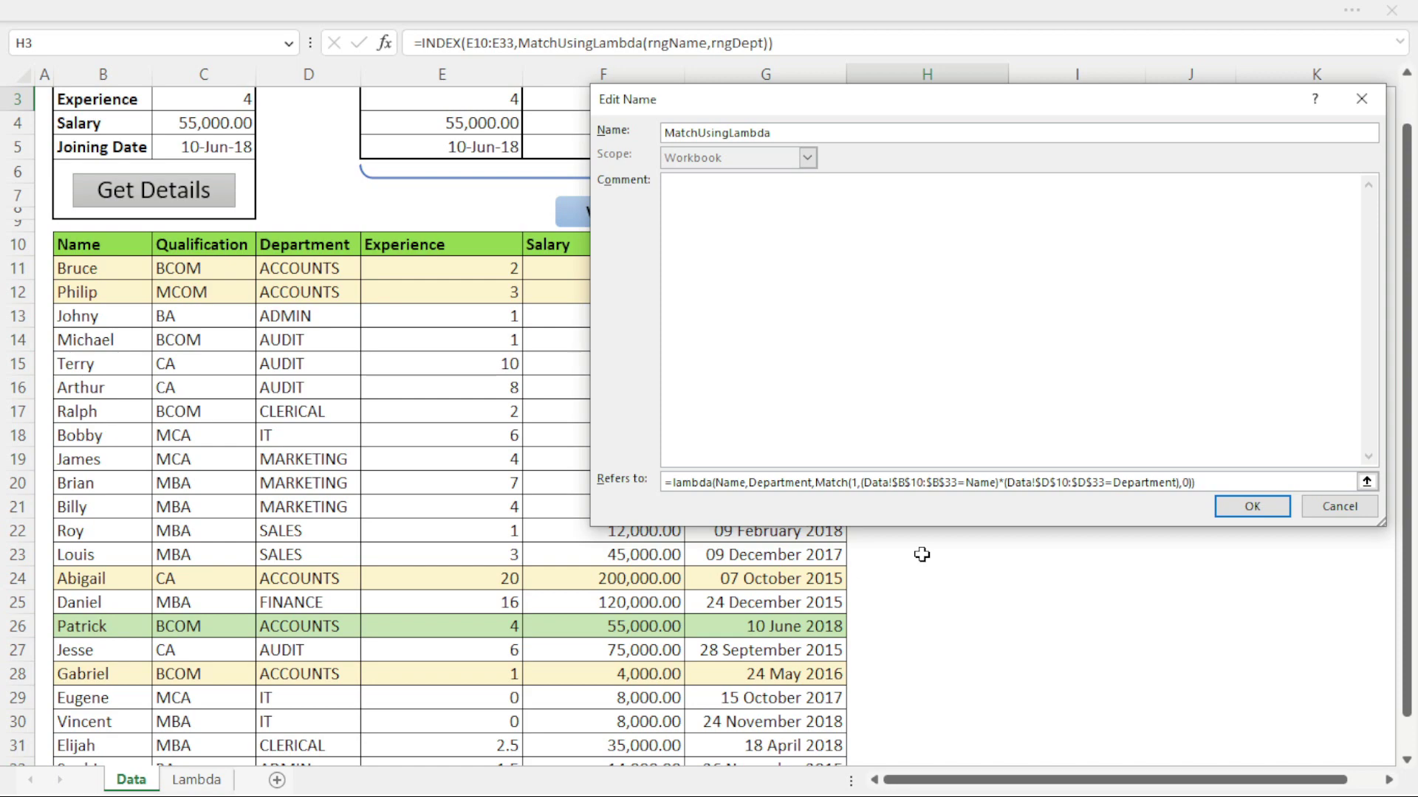
{"action": "left_click", "coordinate": [1230, 512]}
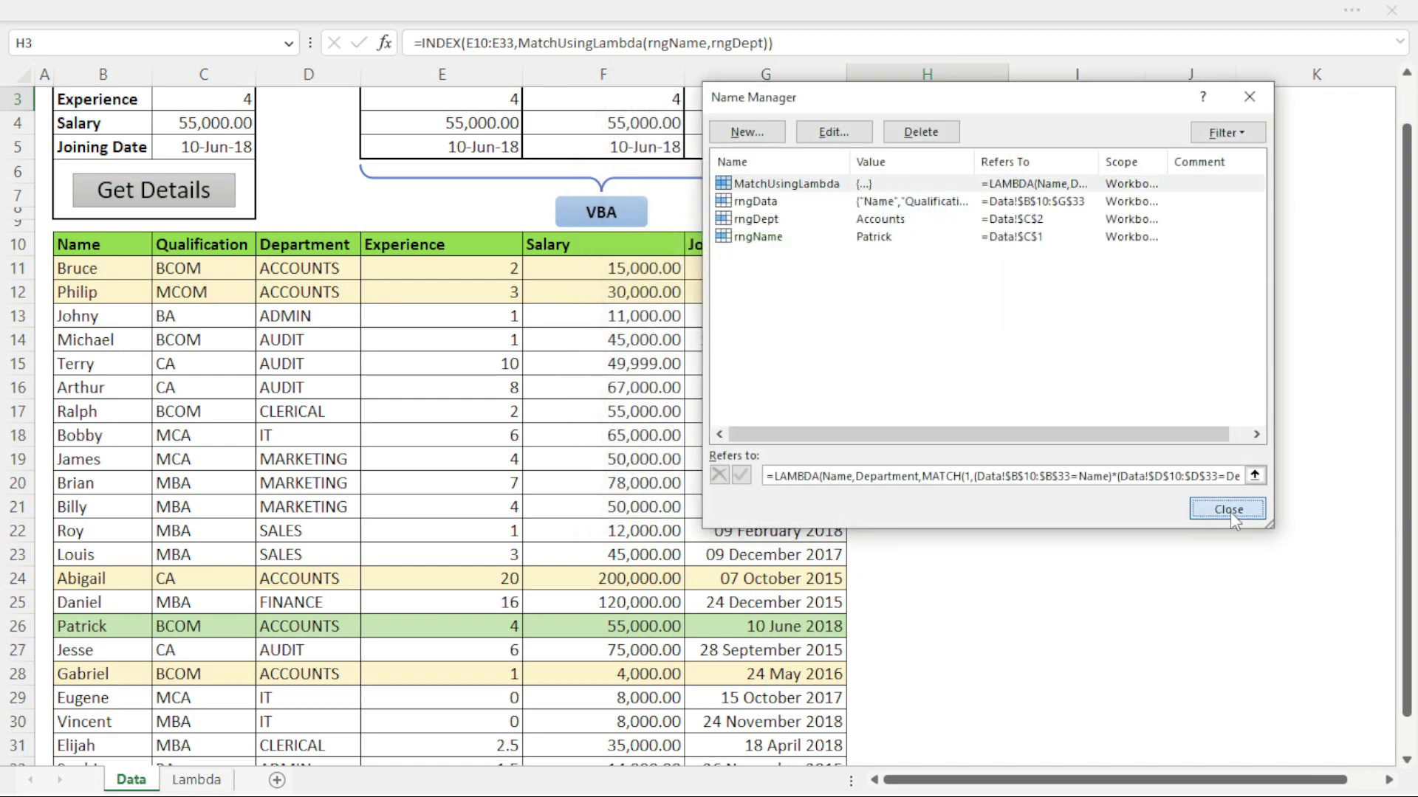
{"action": "left_click", "coordinate": [1230, 512]}
{"action": "left_click", "coordinate": [983, 292]}
{"action": "scroll", "coordinate": [960, 310], "scroll_direction": "up", "scroll_amount": 1}
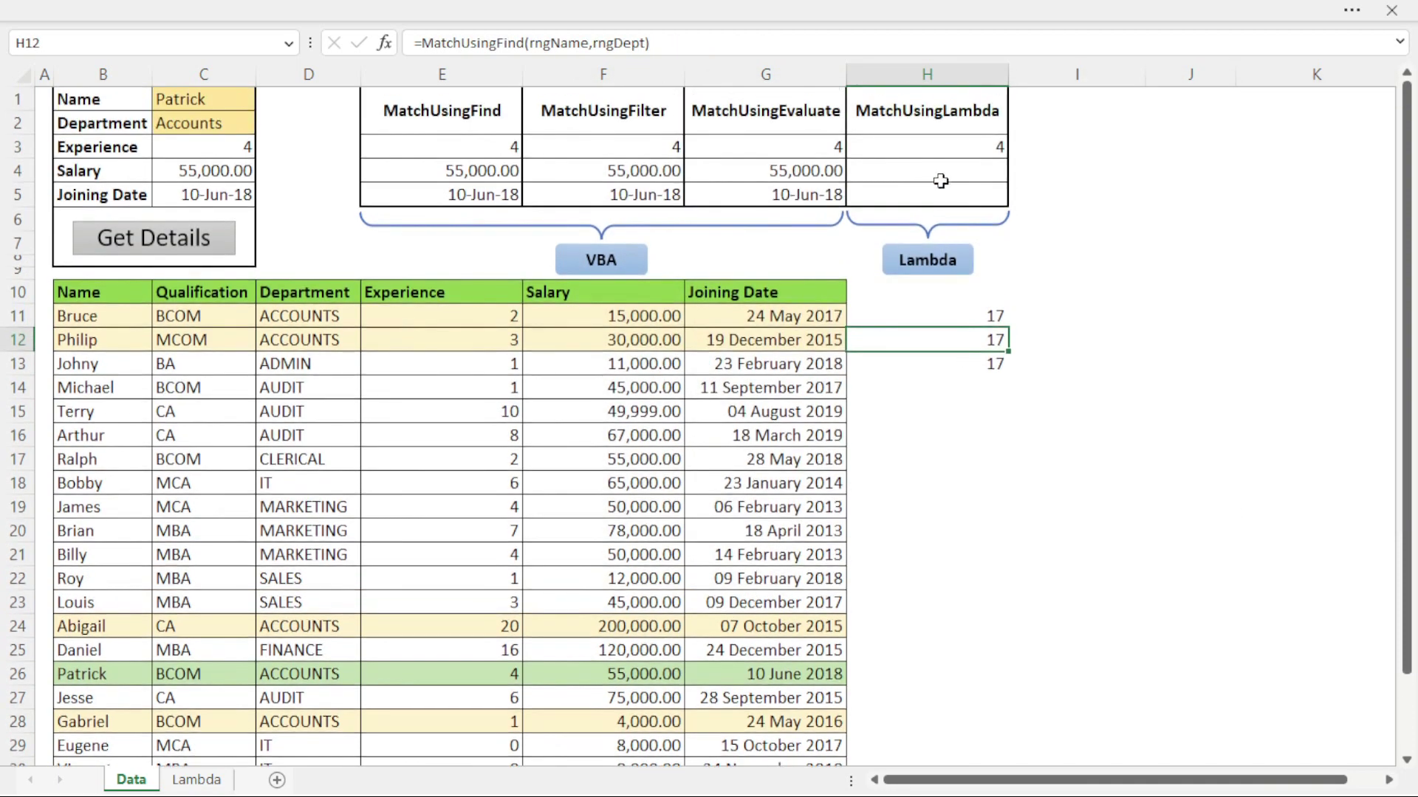
Step: Wrap the INDEX formula in H3 in IFERROR with "No match!" as the value if error
{"action": "double_click", "coordinate": [930, 148]}
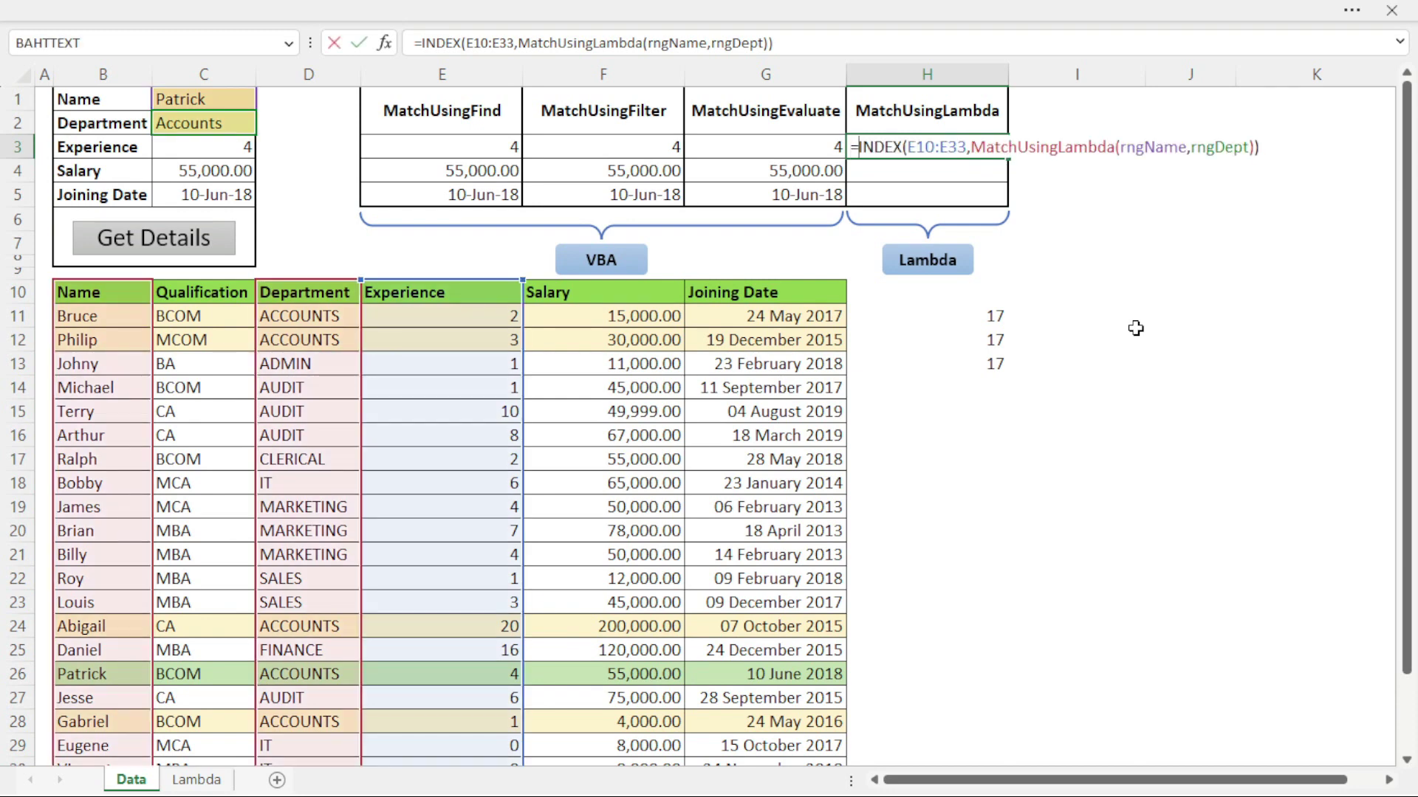
{"action": "type", "text": "IFERROR("}
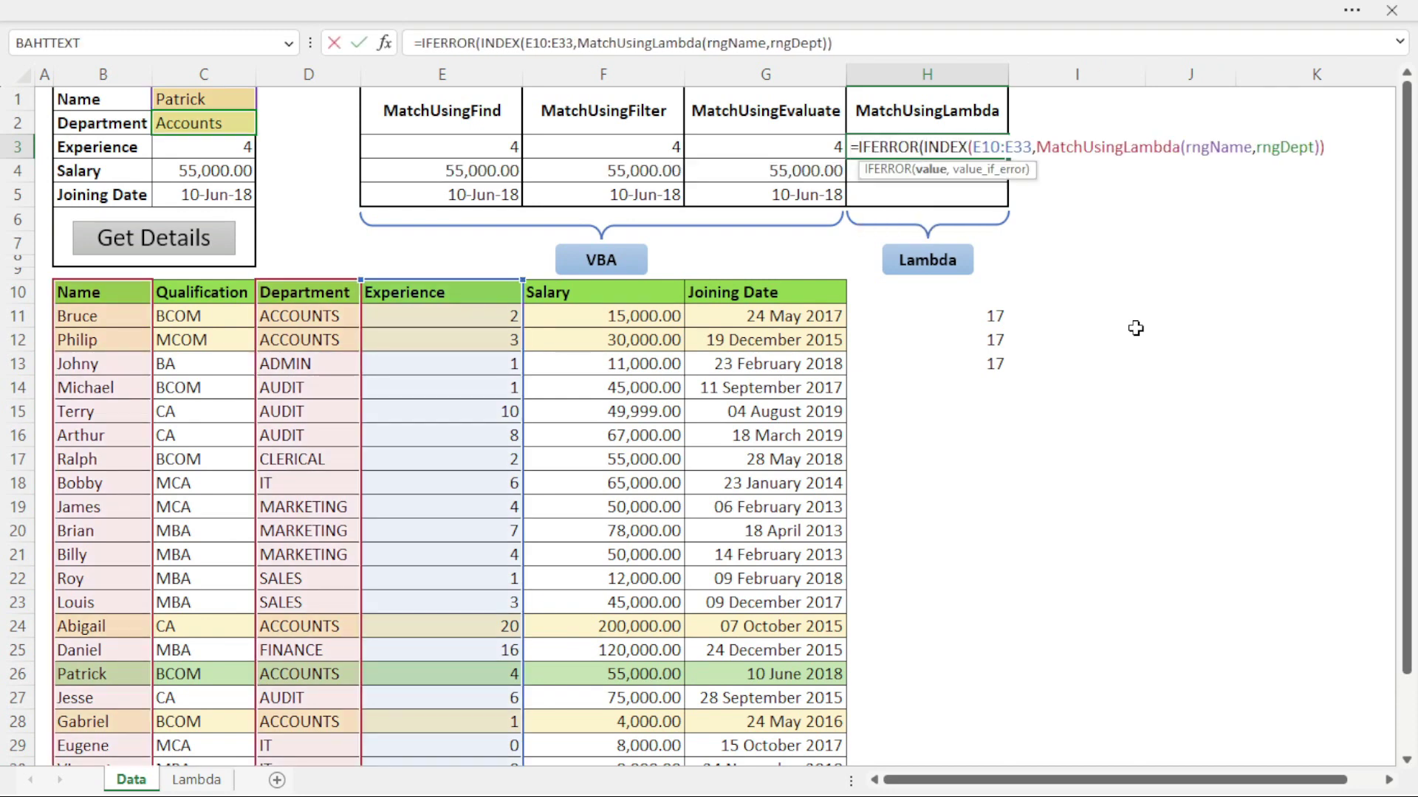
{"action": "type", "text": ",\"No mat"}
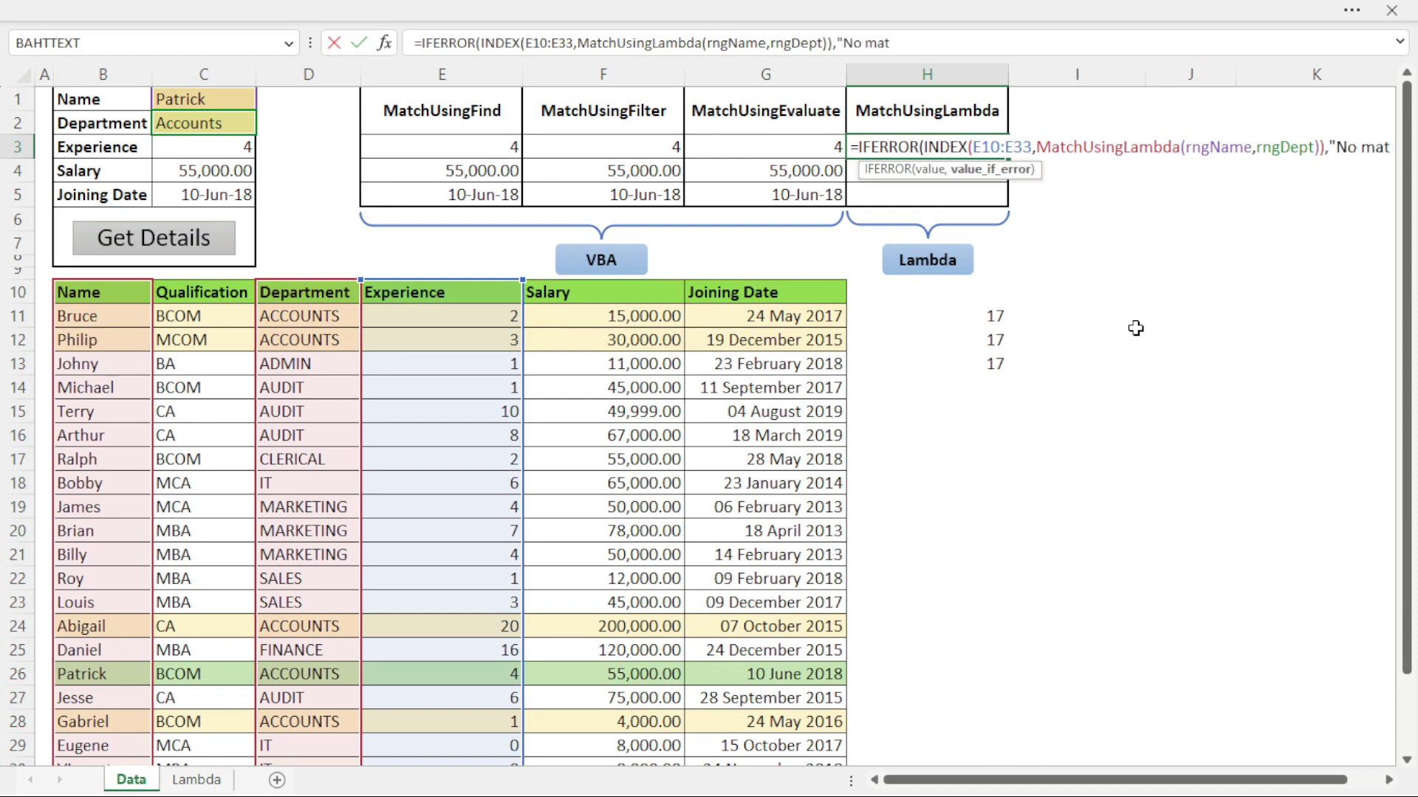
{"action": "type", "text": "ch1\")"}
{"action": "key", "text": "BackSpace"}
{"action": "key", "text": "BackSpace"}
{"action": "key", "text": "BackSpace"}
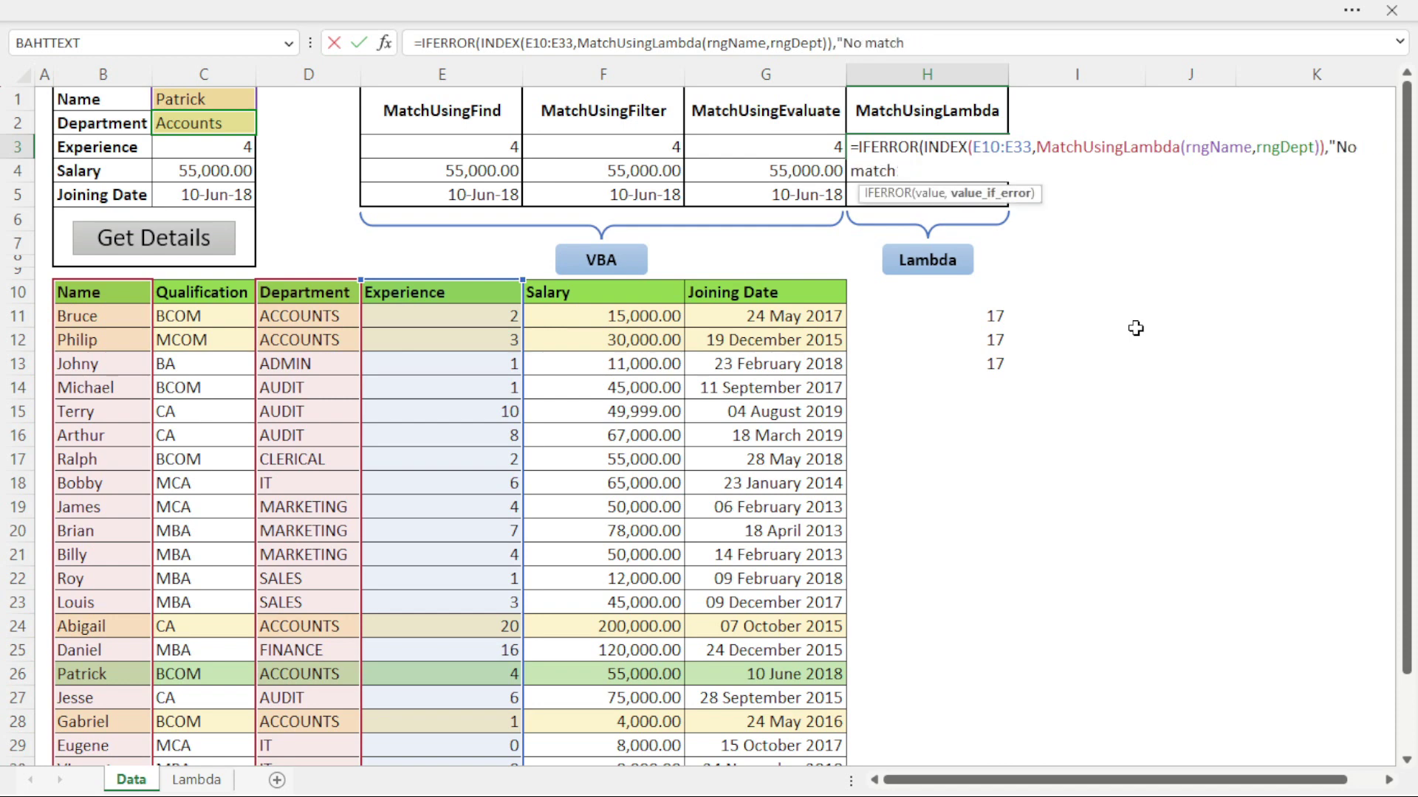
{"action": "type", "text": "!\")"}
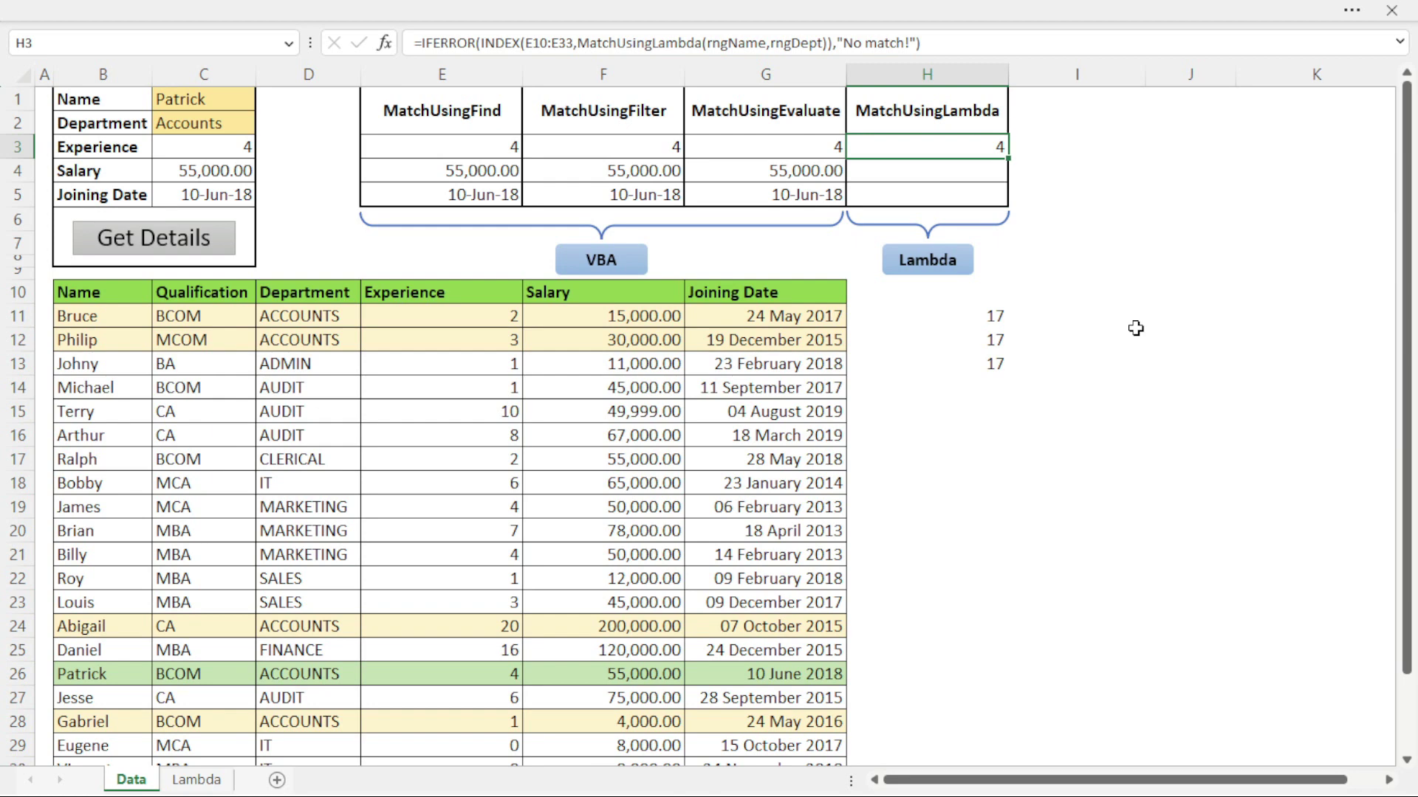
Step: Copy the H3 formula text into H4 and move its INDEX range to the Salary column
{"action": "key", "text": "ctrl+shift+Home"}
{"action": "key", "text": "ctrl+c"}
{"action": "key", "text": "Return"}
{"action": "key", "text": "F2"}
{"action": "key", "text": "ctrl+v"}
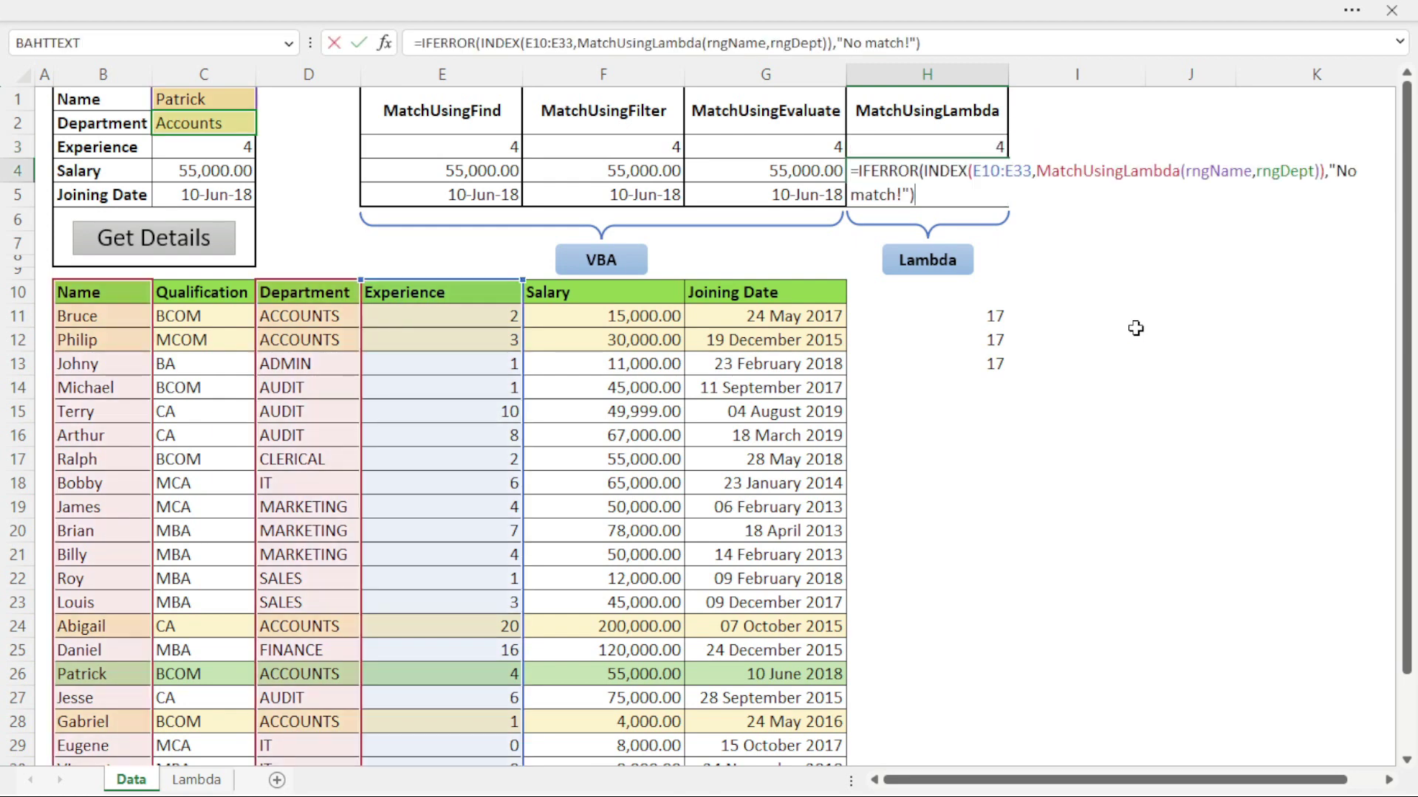
{"action": "left_click_drag", "start_coordinate": [517, 343], "coordinate": [605, 343]}
{"action": "key", "text": "Return"}
Step: Enter the copied IFERROR formula in H5 and move its INDEX range to the Joining Date column, G10:G33
{"action": "key", "text": "F2"}
{"action": "key", "text": "ctrl+v"}
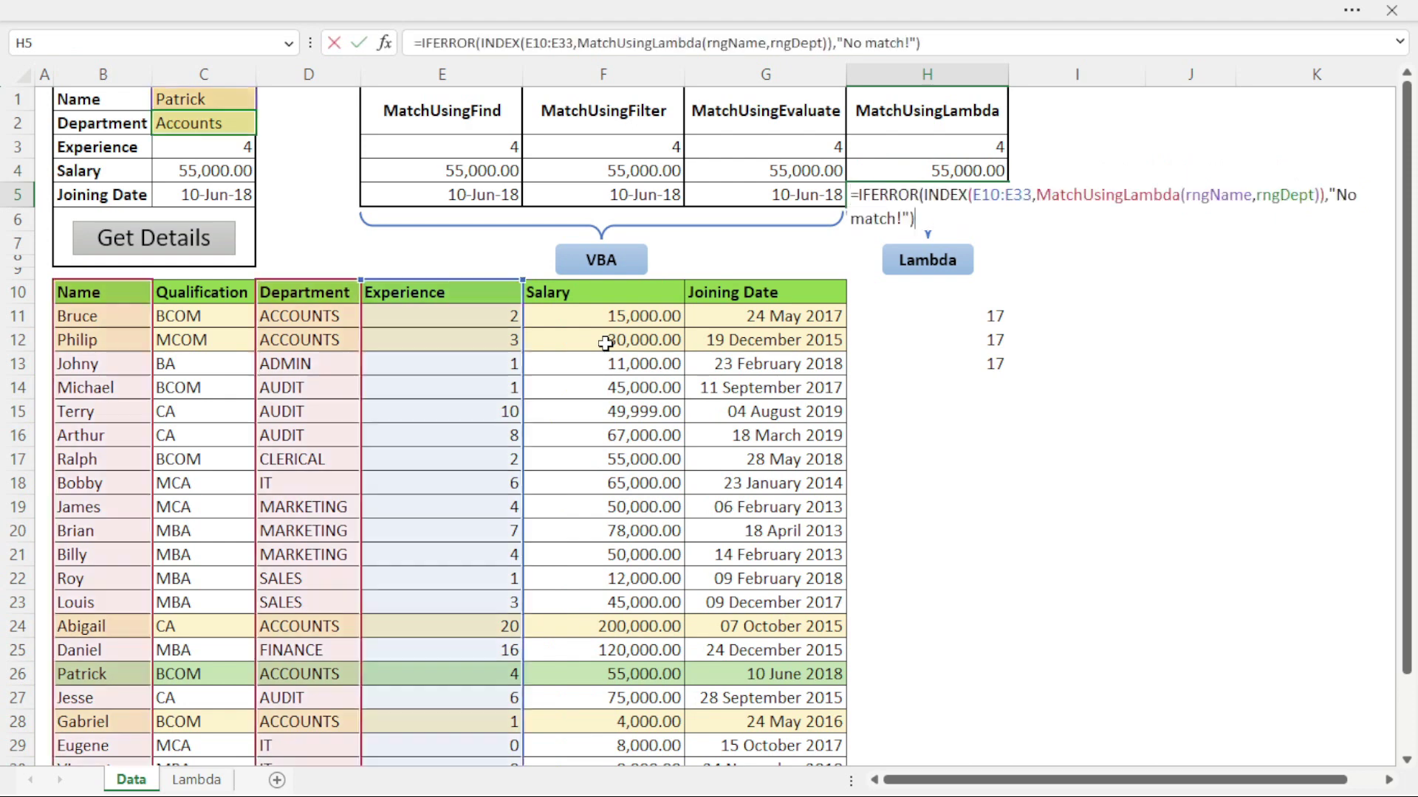
{"action": "left_click_drag", "start_coordinate": [523, 330], "coordinate": [750, 340]}
{"action": "key", "text": "Return"}
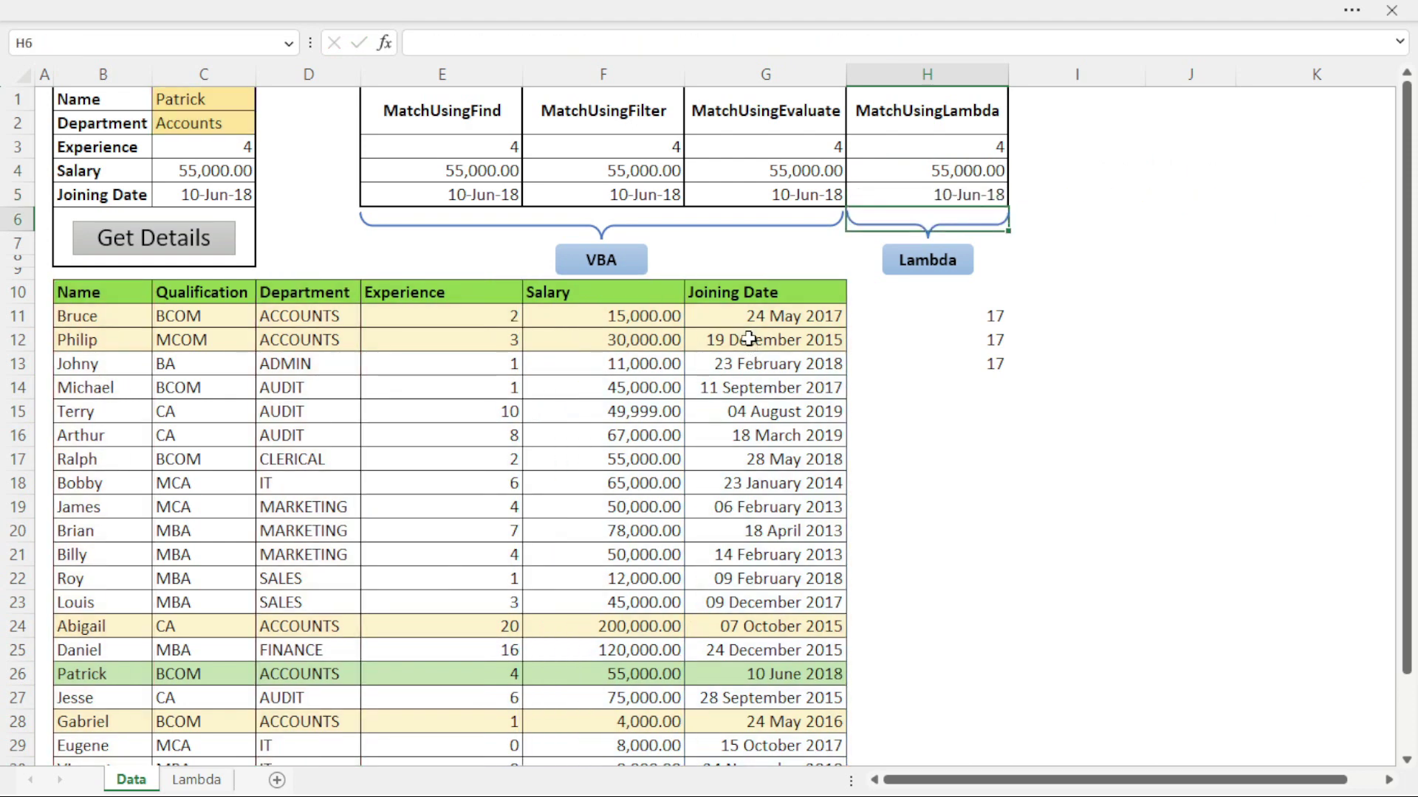
{"action": "key", "text": "ctrl+Home"}
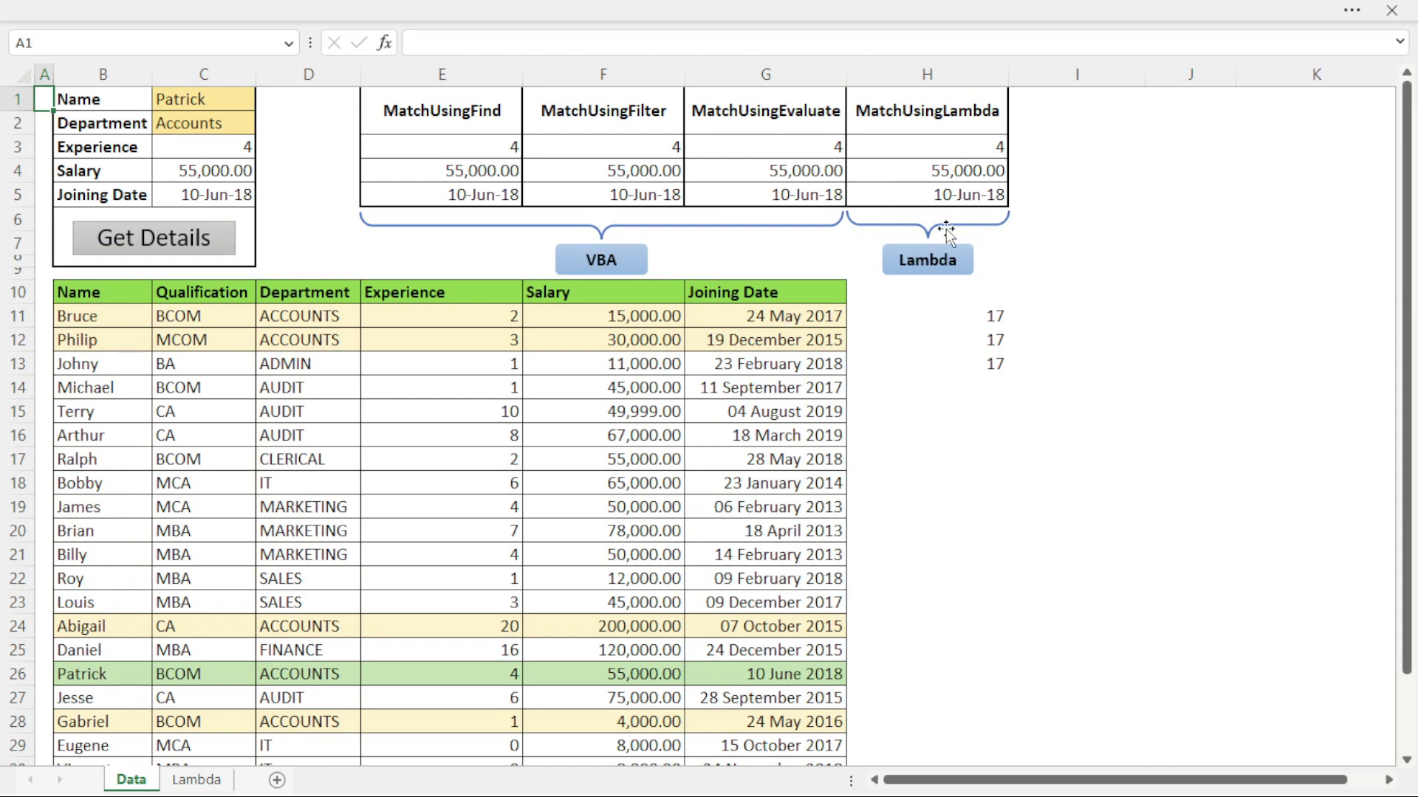
Step: Examine the MatchUsingLambda call and its rngName and rngDept arguments in the H5 formula, leaving the formula unedited
{"action": "left_click", "coordinate": [913, 193]}
{"action": "double_click", "coordinate": [913, 192]}
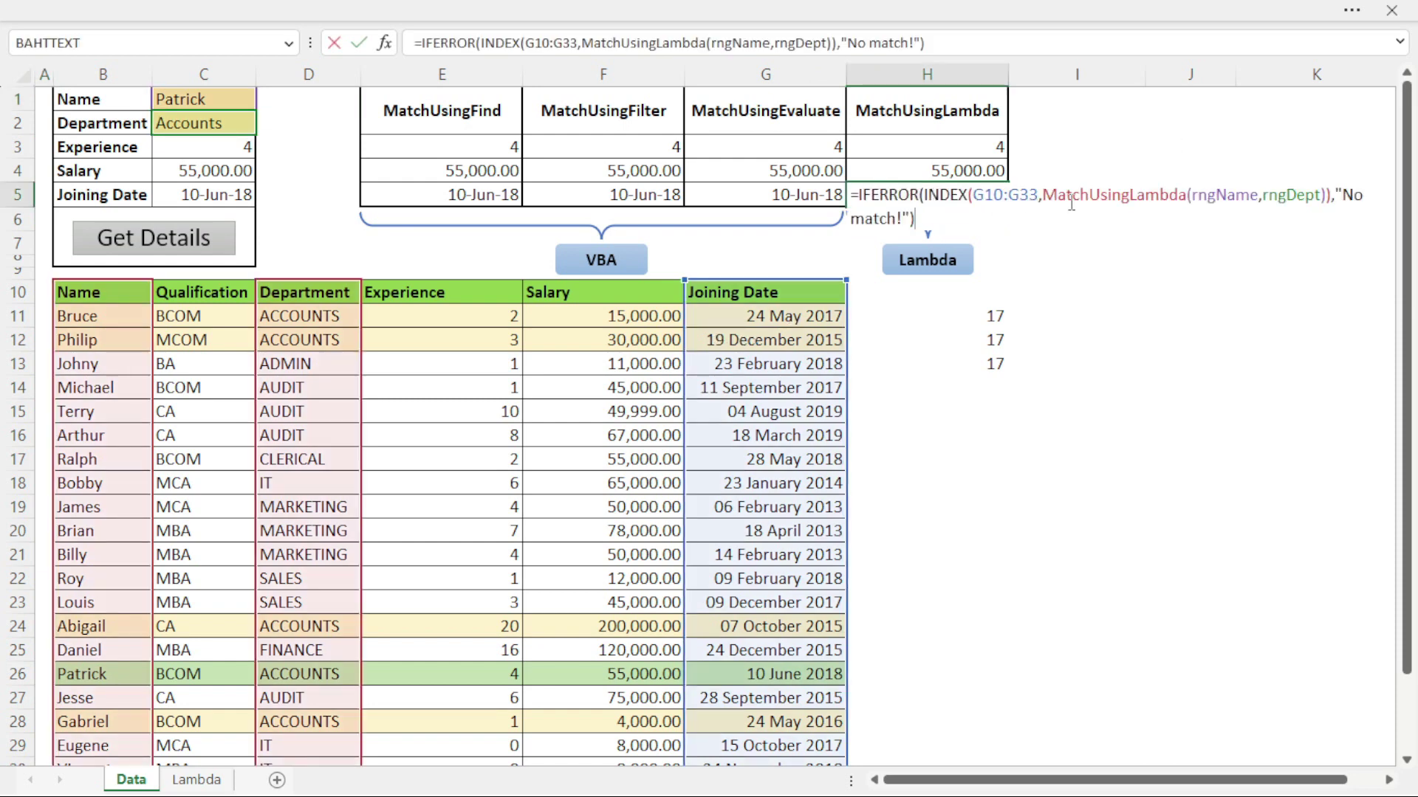
{"action": "double_click", "coordinate": [1073, 196]}
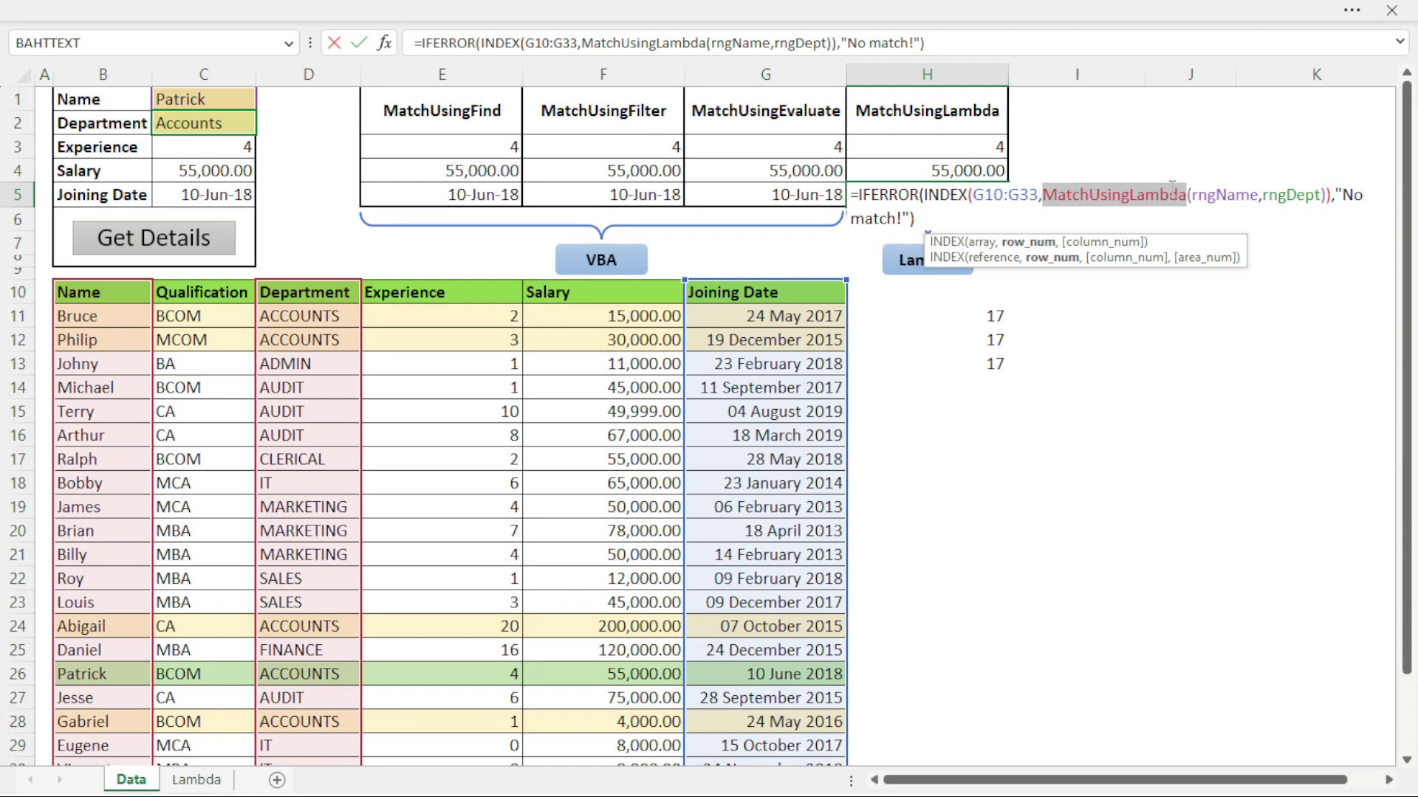
{"action": "left_click", "coordinate": [1191, 193]}
{"action": "key", "text": "Escape"}
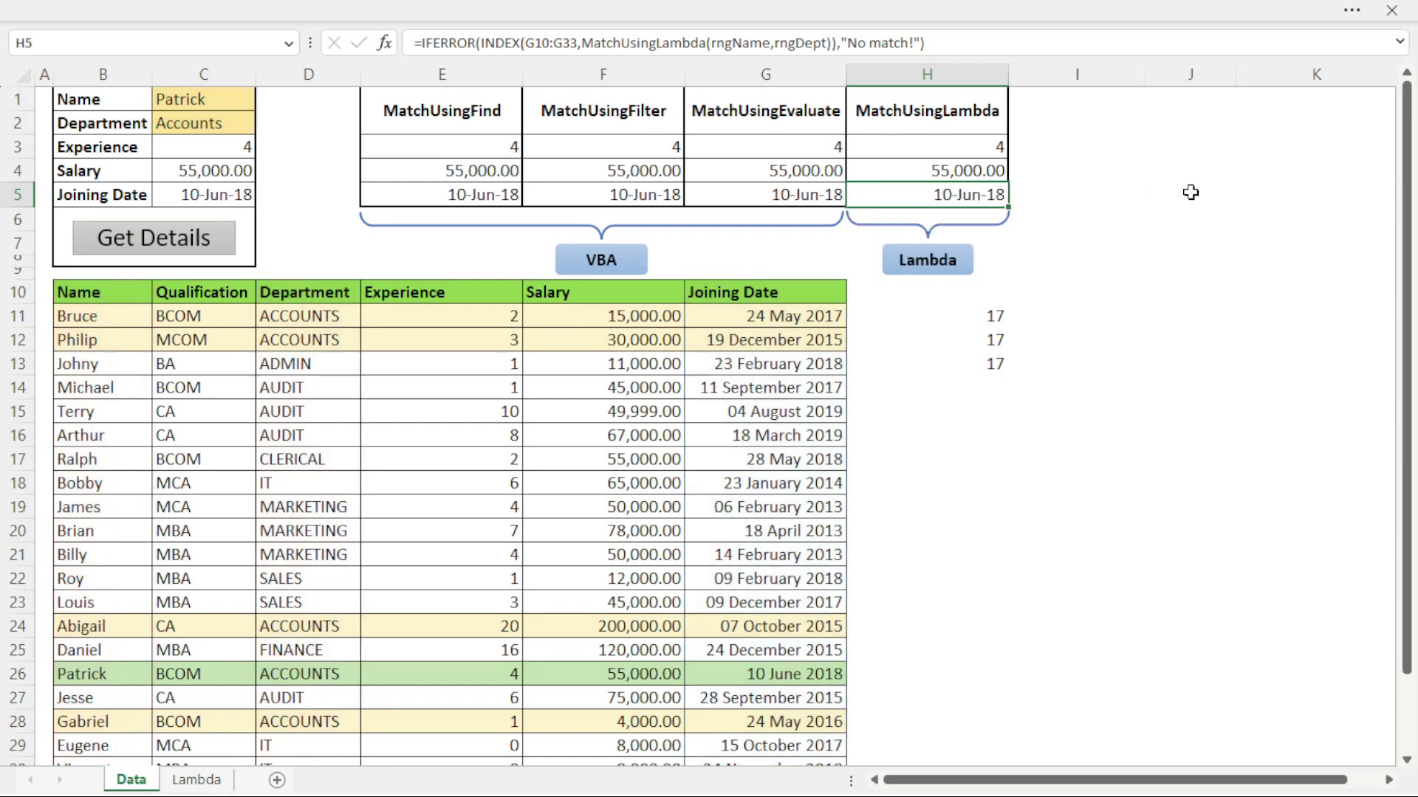
Step: Check the trial MATCH formula in H11, clear the test formulas in H11:H13, and return to cell A1
{"action": "left_click", "coordinate": [1034, 460]}
{"action": "left_click", "coordinate": [976, 315]}
{"action": "double_click", "coordinate": [976, 315]}
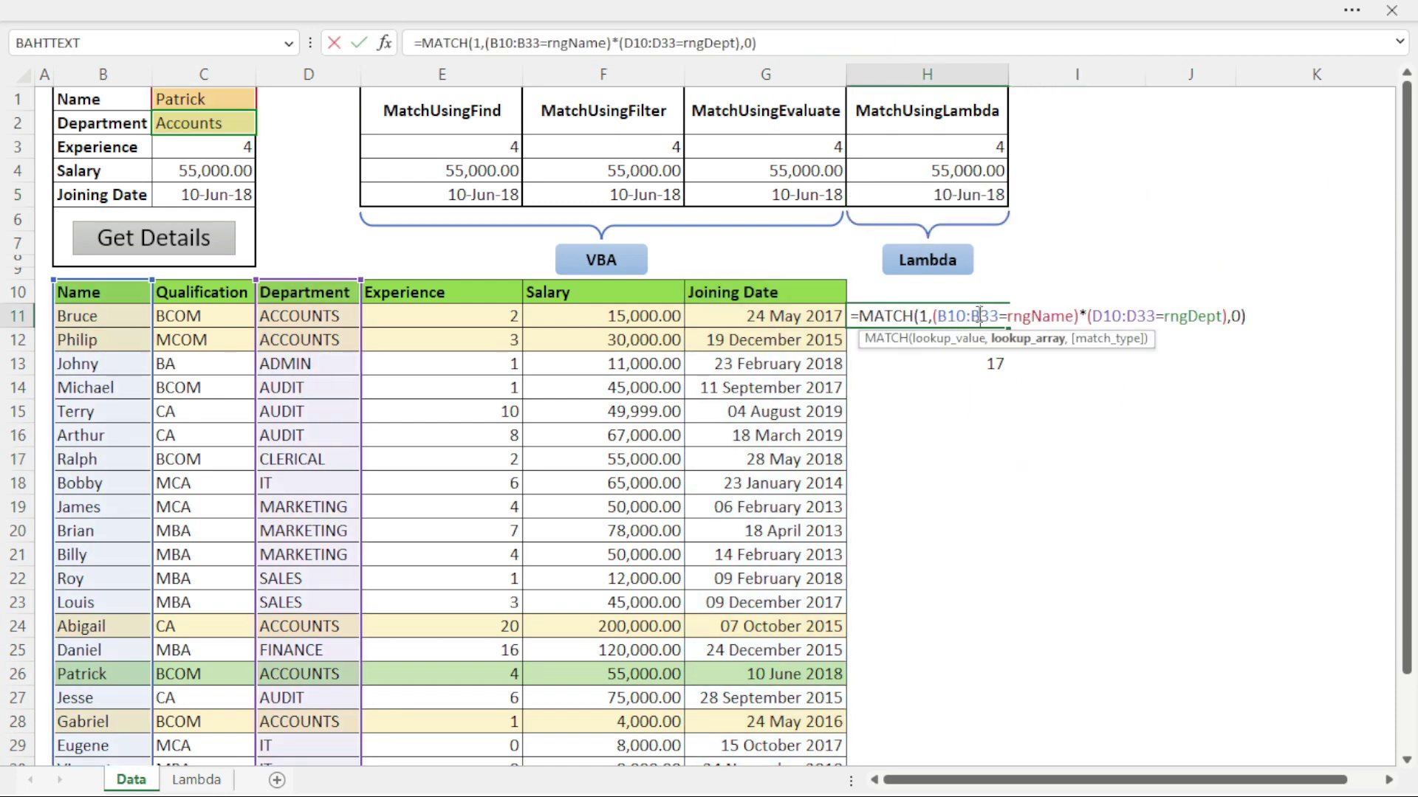
{"action": "key", "text": "Escape"}
{"action": "left_click_drag", "start_coordinate": [971, 316], "coordinate": [963, 360]}
{"action": "key", "text": "Delete"}
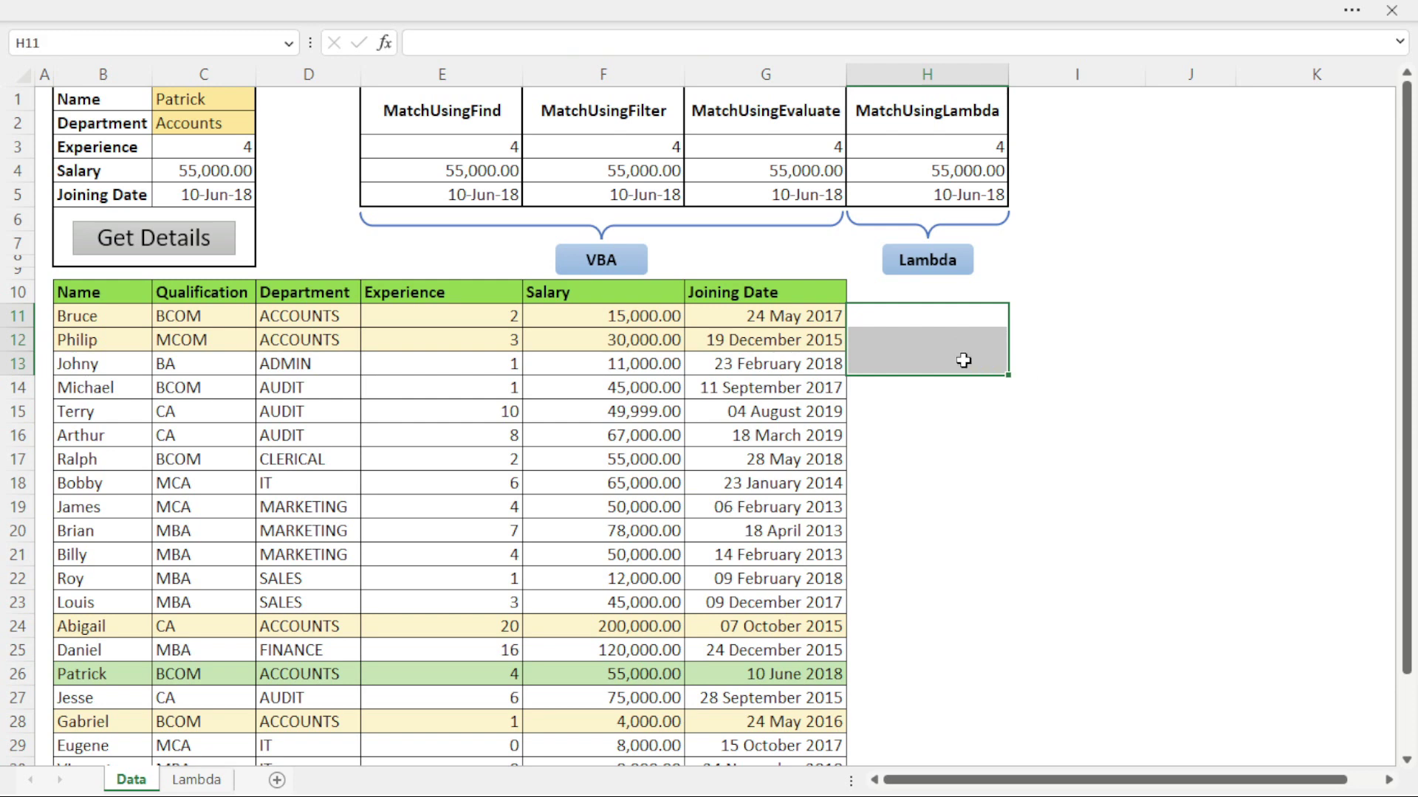
{"action": "key", "text": "ctrl+Home"}
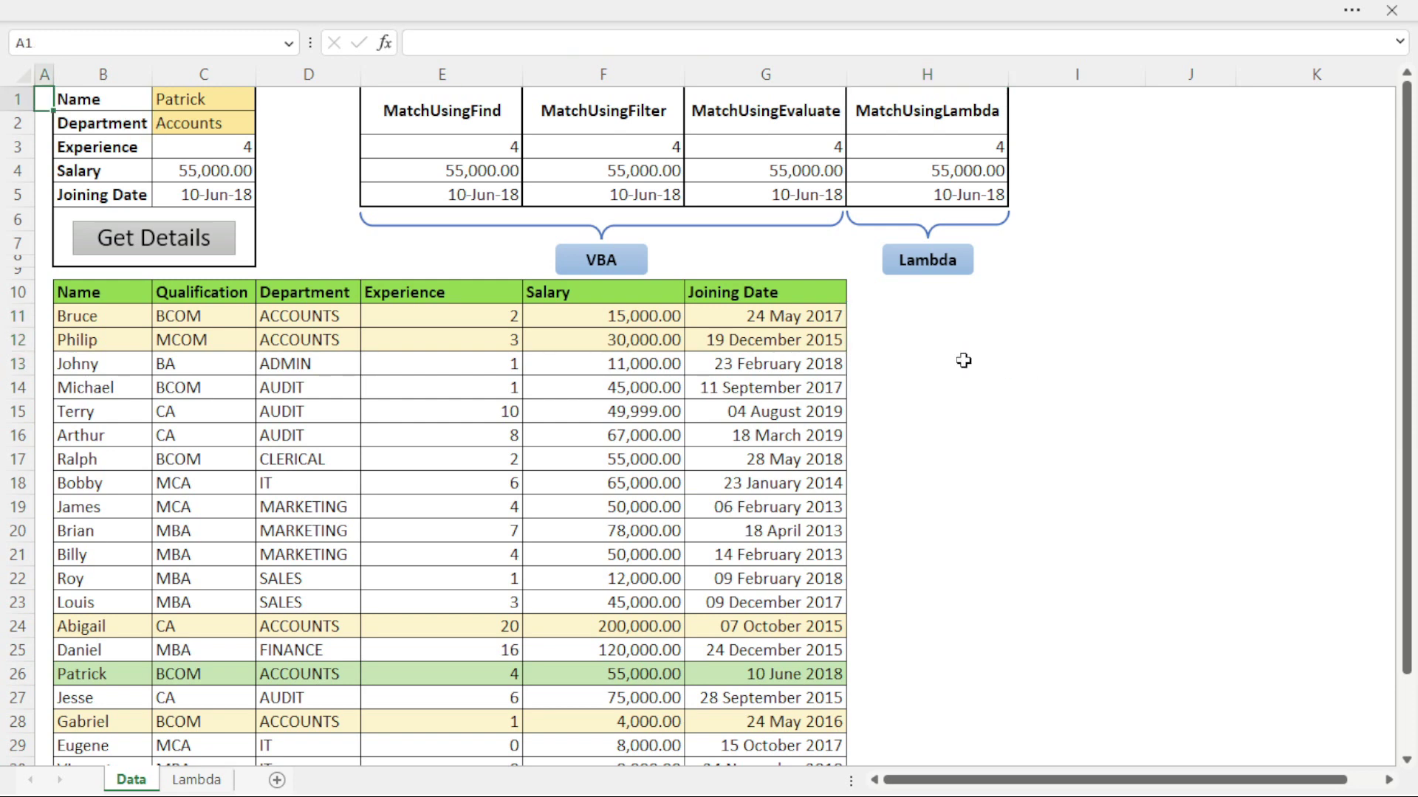